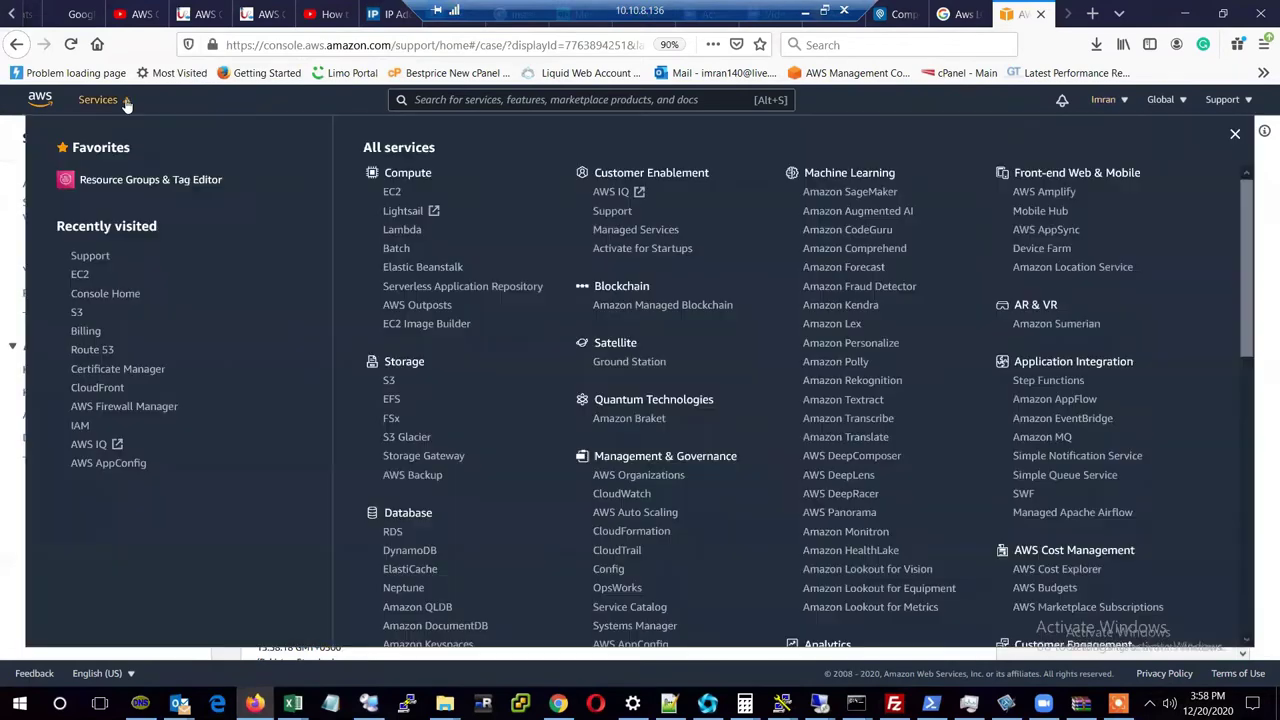
Open the EC2 dashboard from the recently visited services.
{"action": "left_click", "coordinate": [84, 277]}
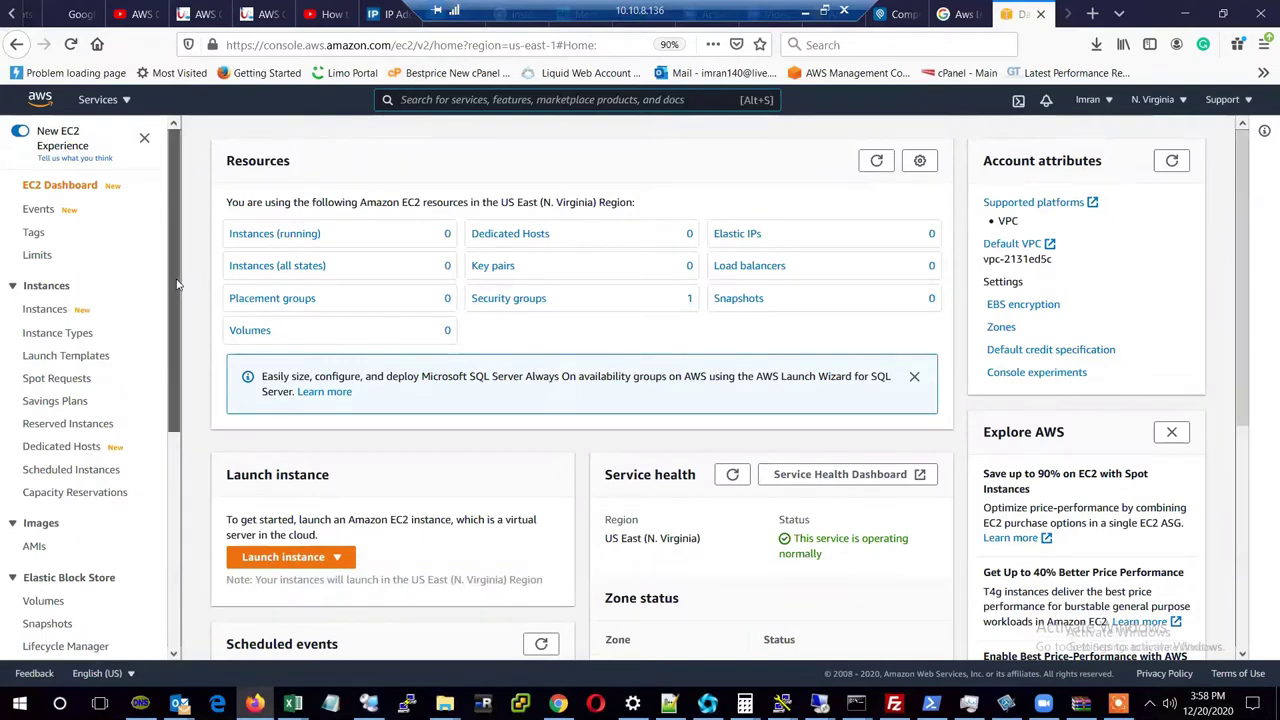
{"action": "left_click_drag", "start_coordinate": [170, 287], "coordinate": [178, 262]}
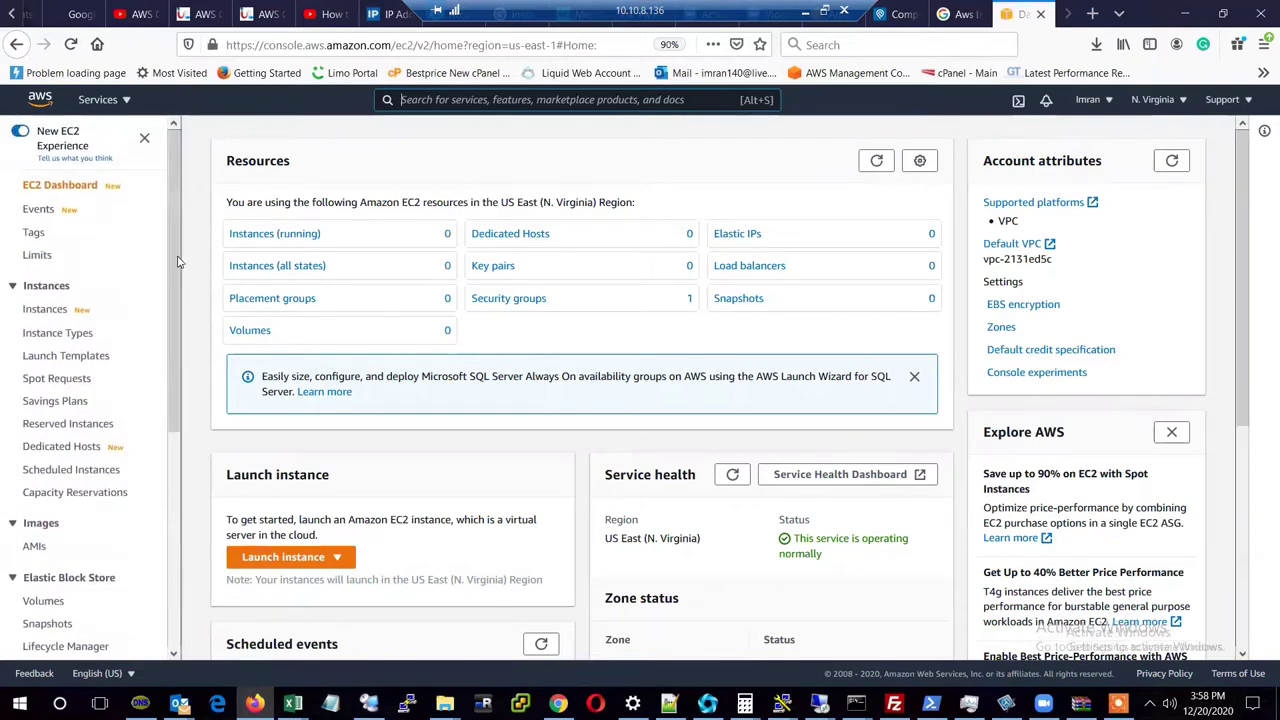
{"action": "key", "text": "alt+s"}
Check the available support options and the list of AWS regions.
{"action": "left_click", "coordinate": [1246, 102]}
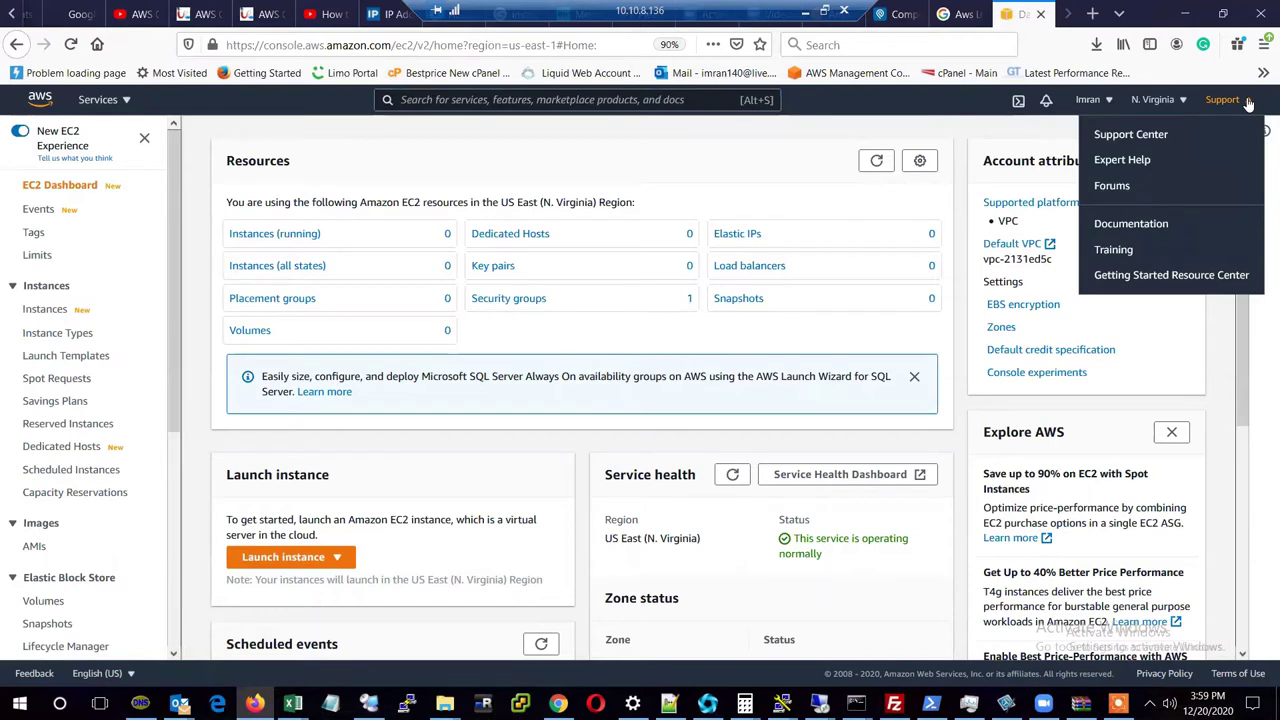
{"action": "left_click", "coordinate": [1248, 102]}
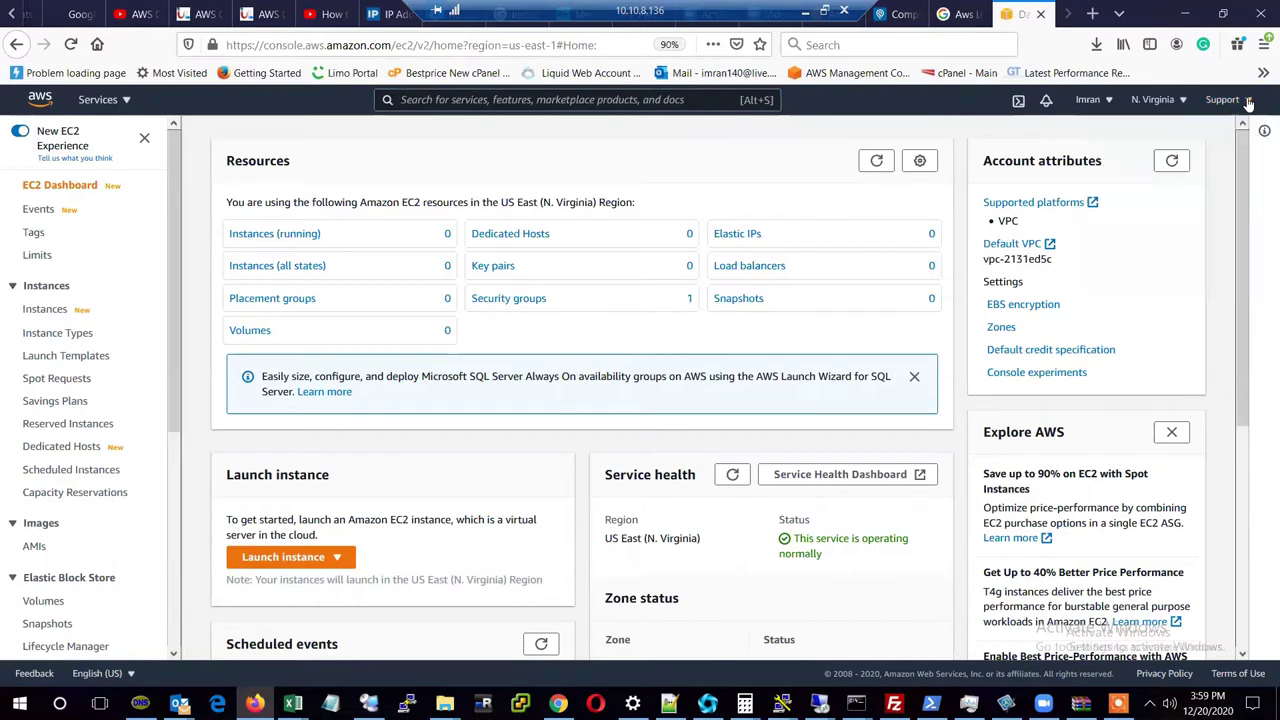
{"action": "left_click", "coordinate": [1184, 104]}
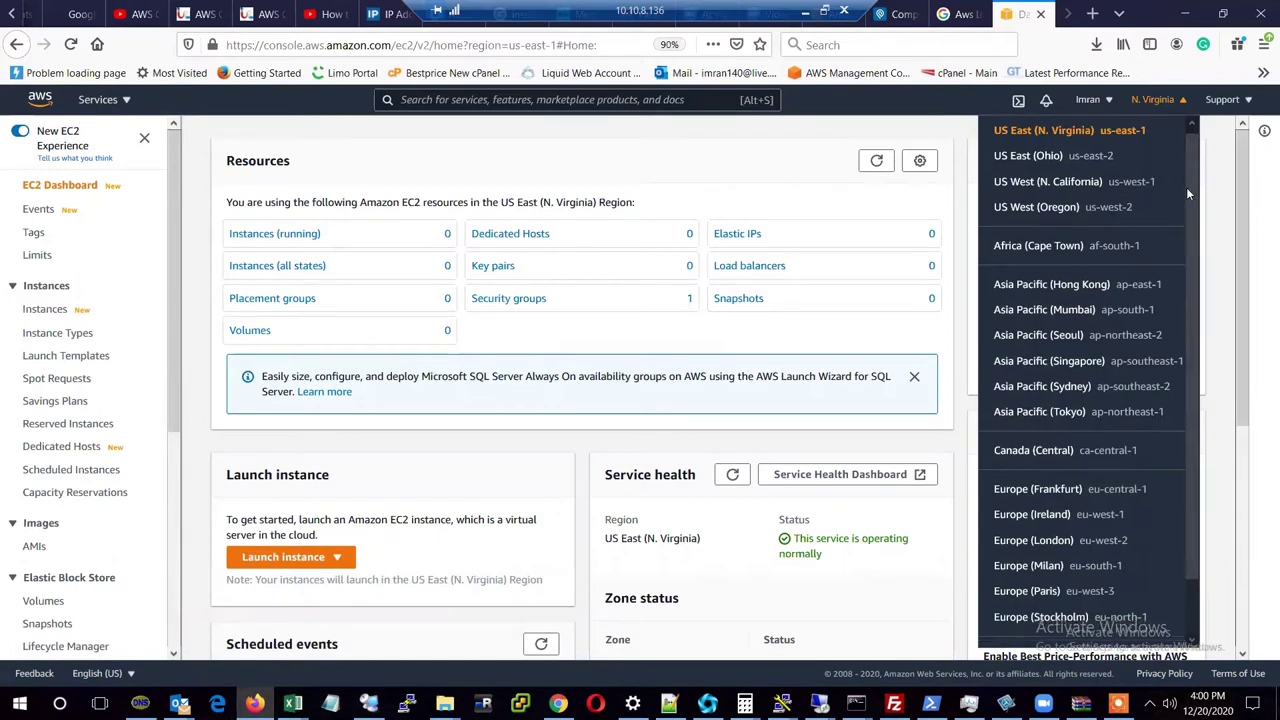
{"action": "mouse_move", "coordinate": [1194, 188]}
{"action": "left_mouse_down"}
{"action": "mouse_move", "coordinate": [1203, 300]}
{"action": "mouse_move", "coordinate": [1205, 190]}
{"action": "left_mouse_up"}
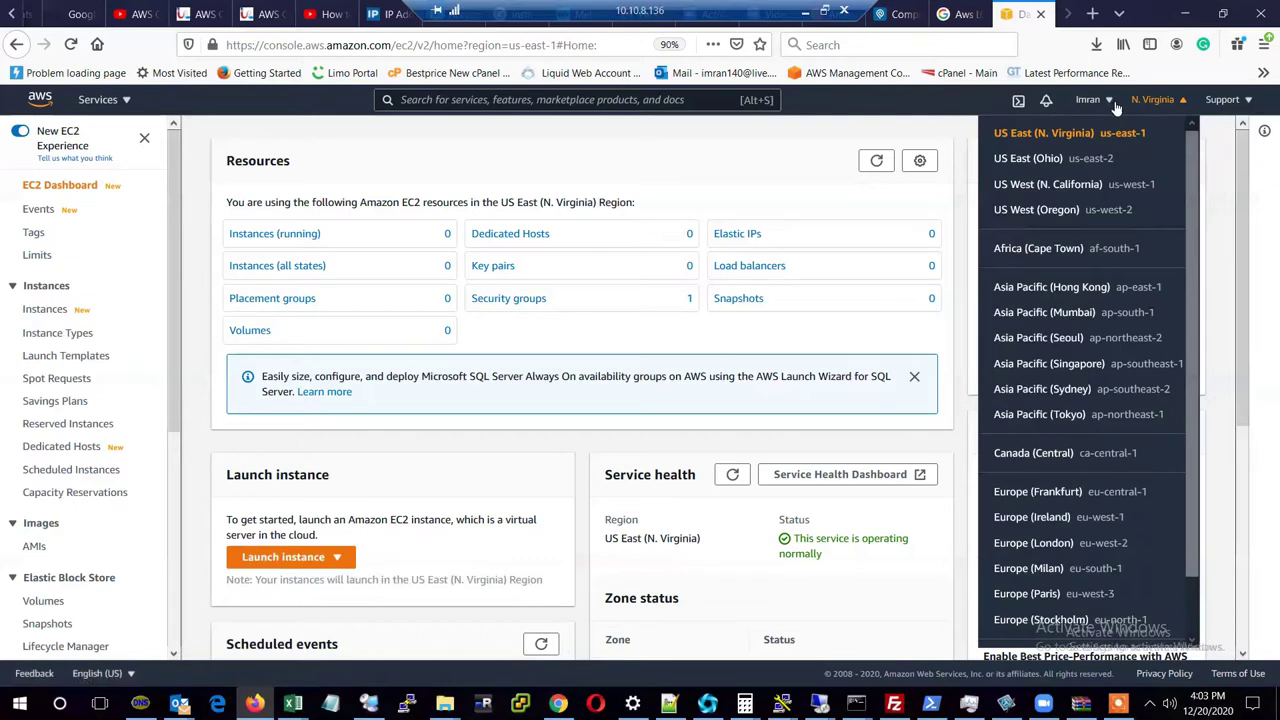
Open the account's billing dashboard in a new browser tab and review its spend summary.
{"action": "left_click", "coordinate": [1114, 104]}
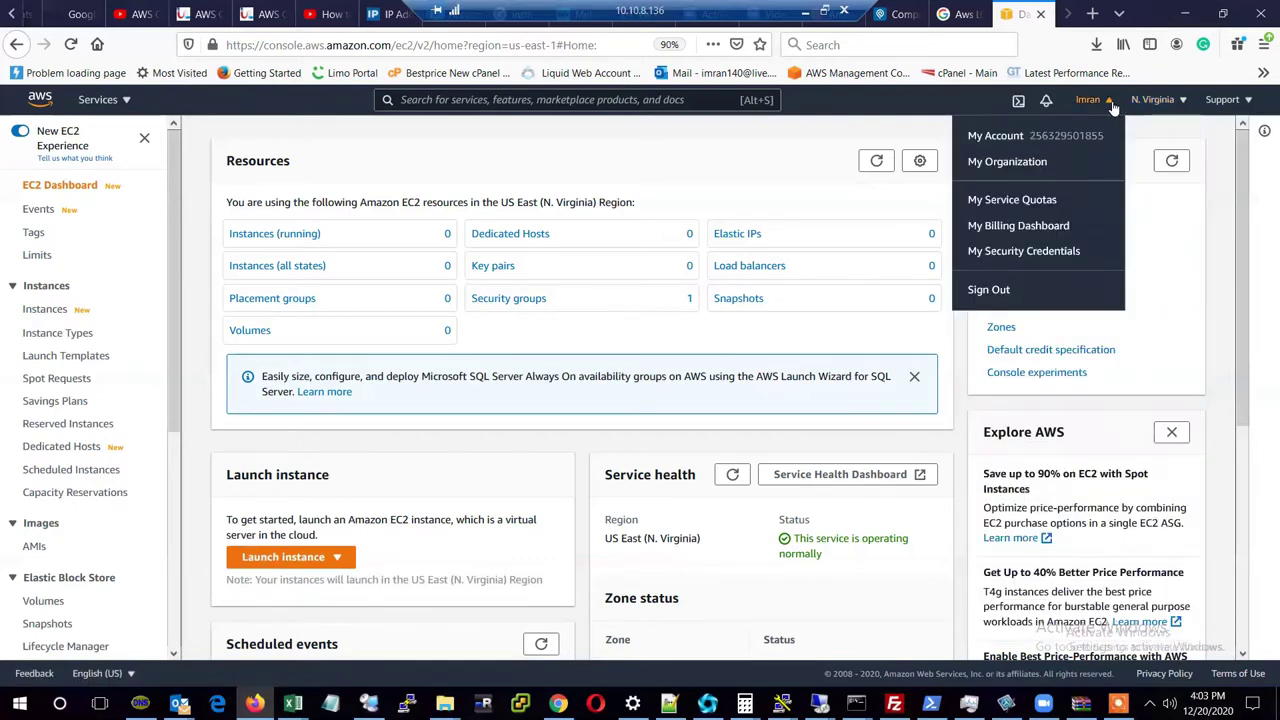
{"action": "right_click", "coordinate": [1018, 228]}
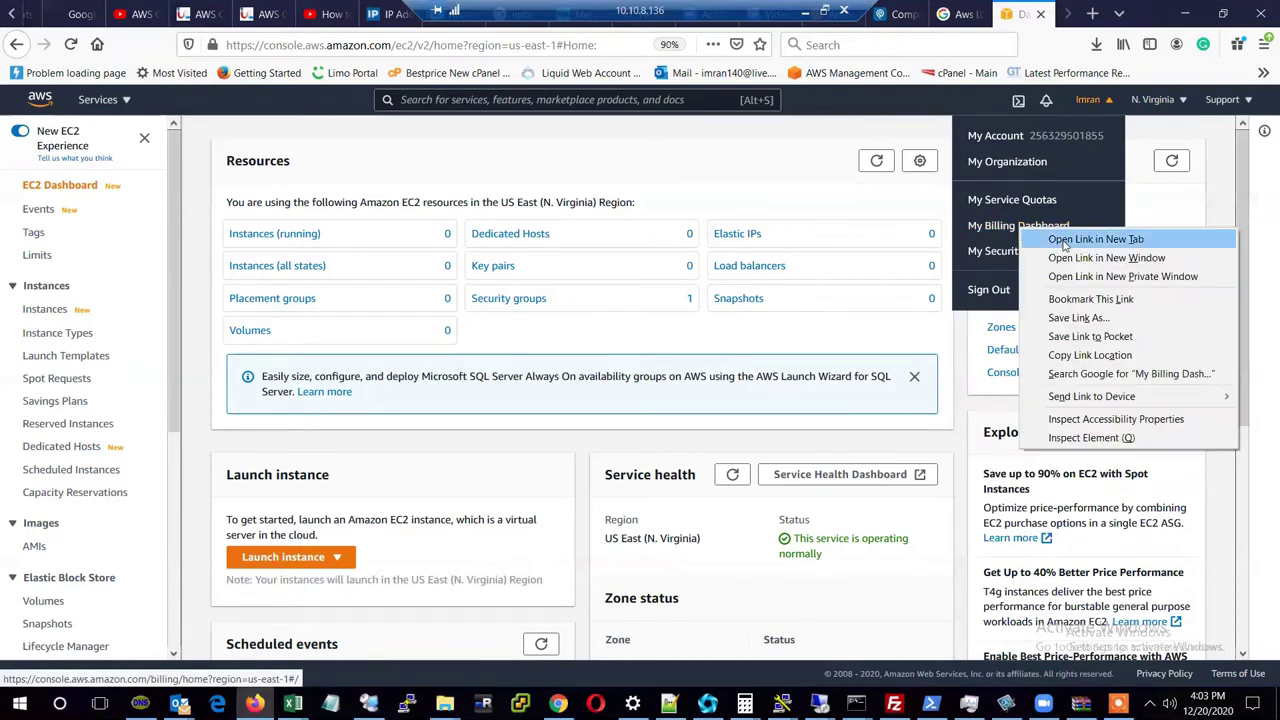
{"action": "left_click", "coordinate": [1064, 240]}
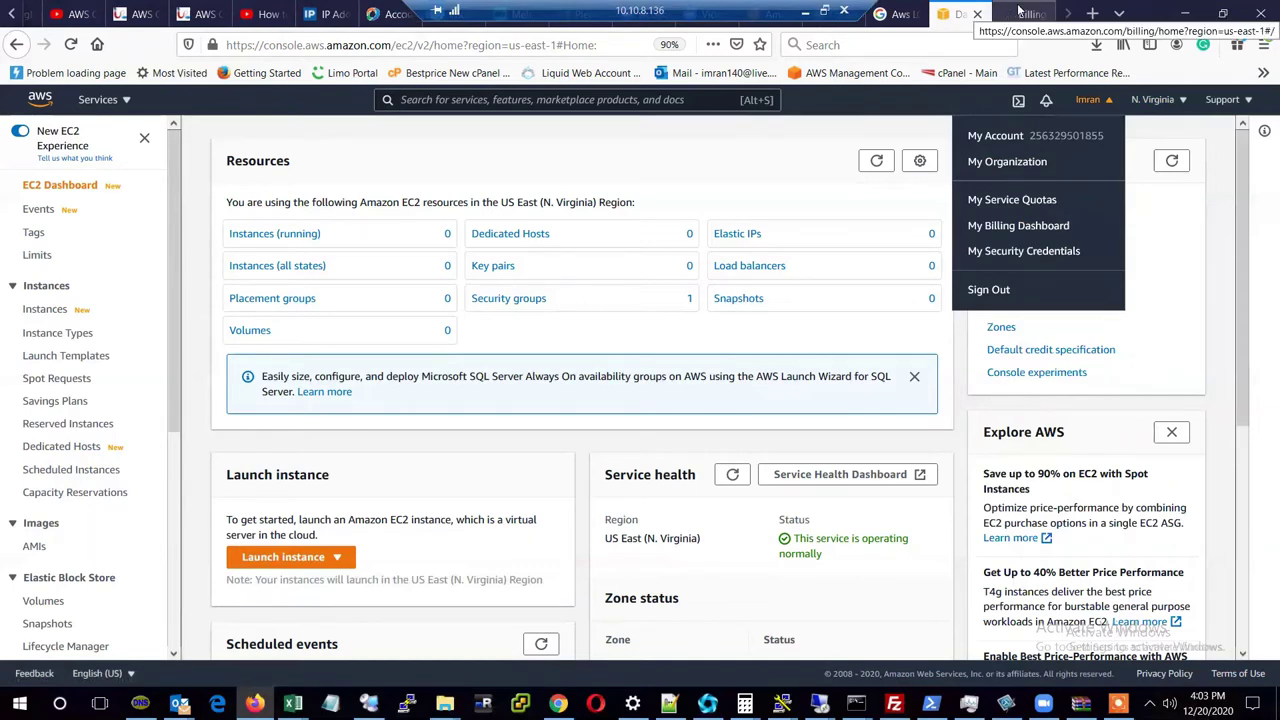
{"action": "left_click", "coordinate": [1020, 12]}
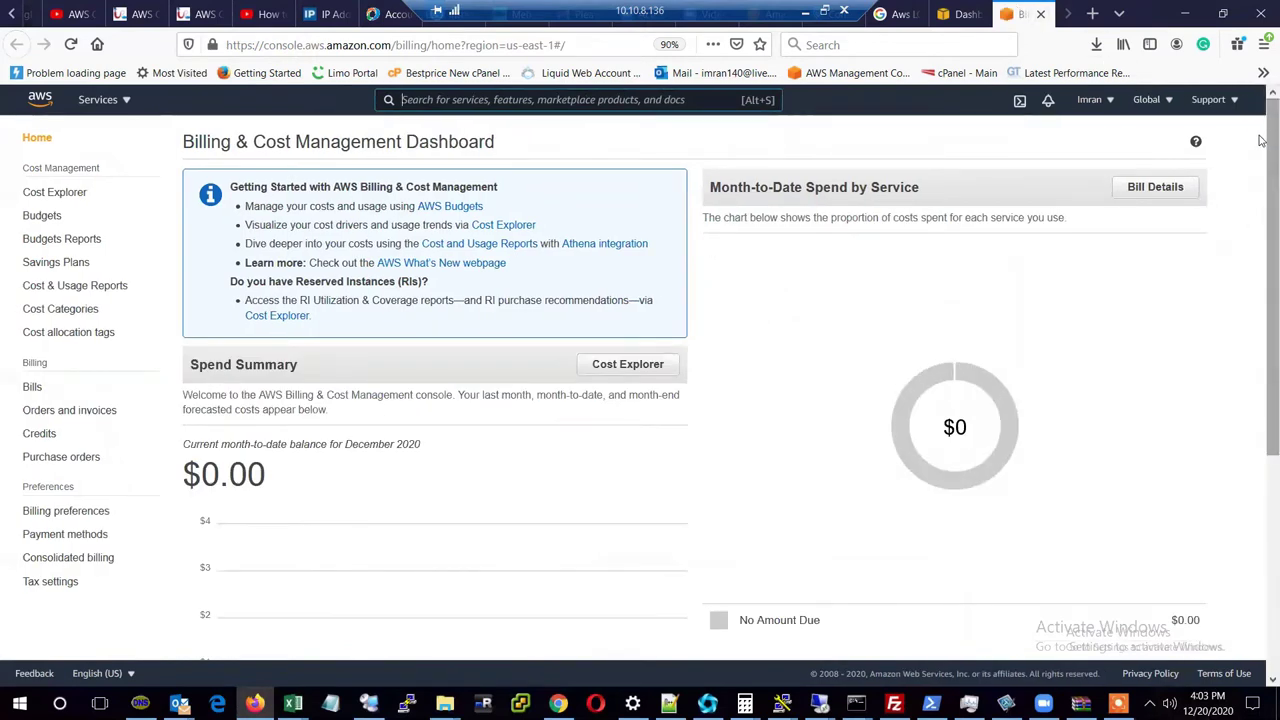
{"action": "left_click_drag", "start_coordinate": [1261, 140], "coordinate": [1261, 190]}
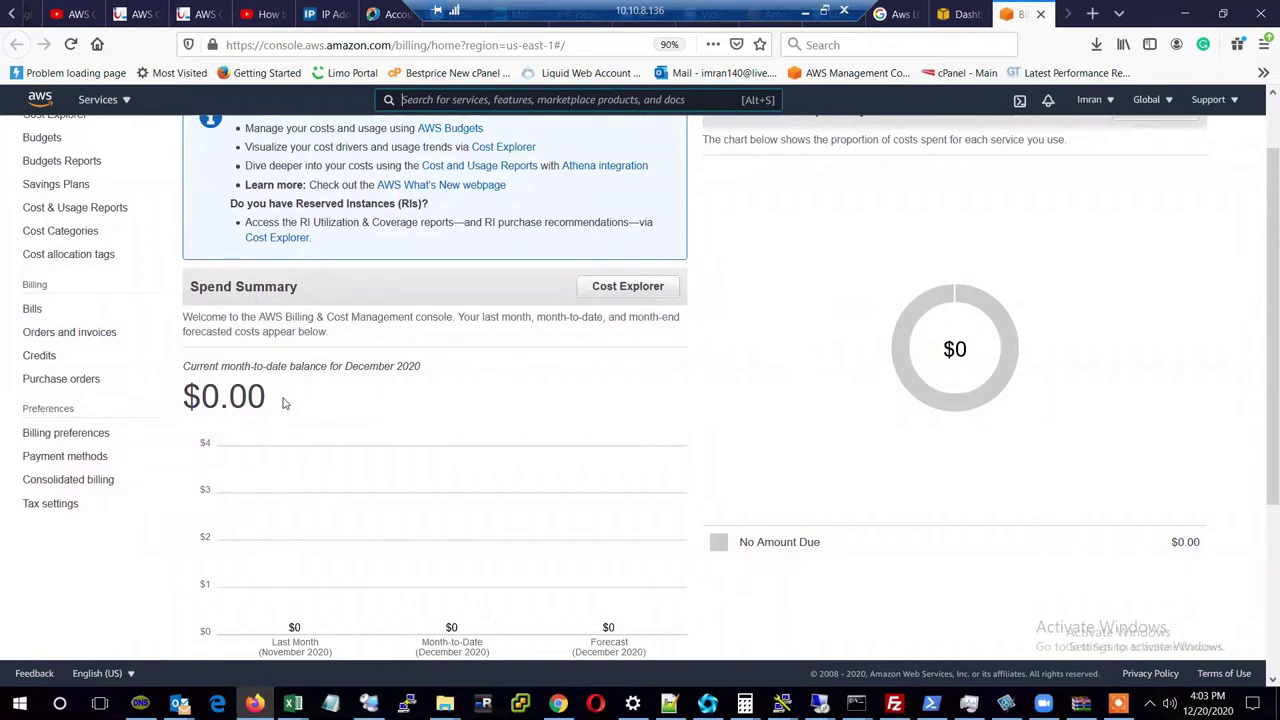
{"action": "key", "text": "alt+s"}
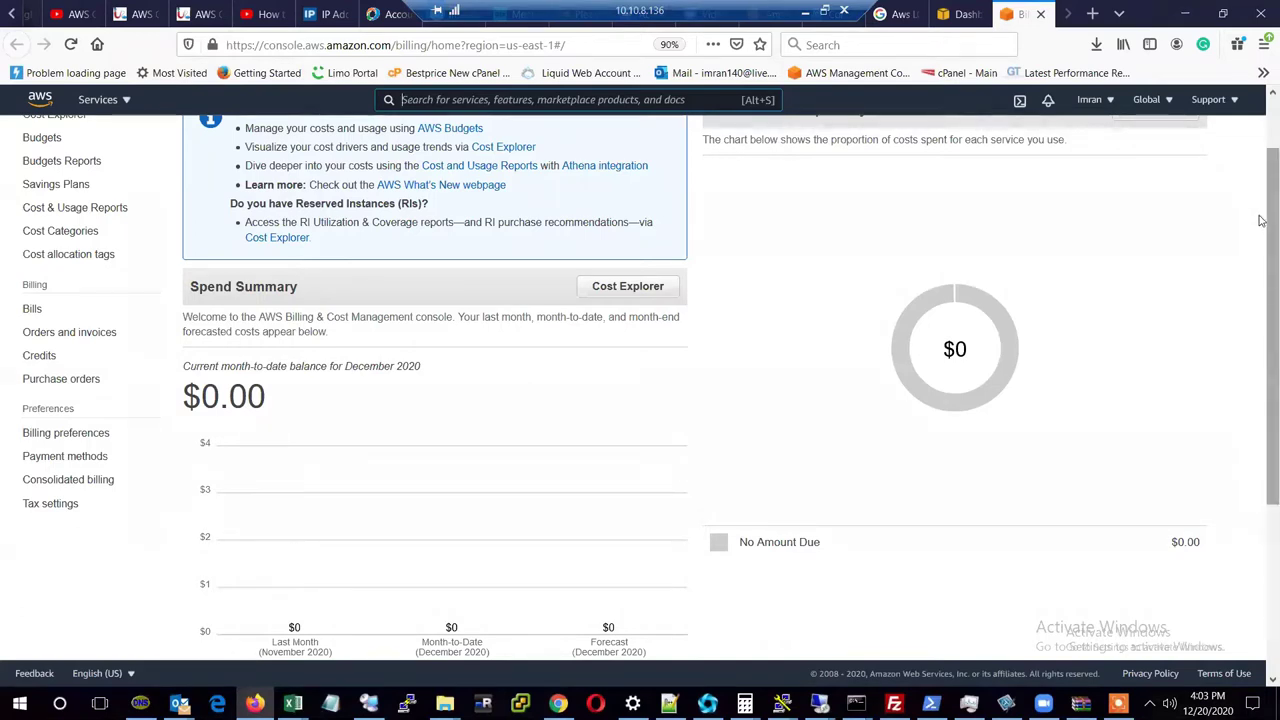
{"action": "scroll", "coordinate": [1262, 165], "scroll_direction": "up", "scroll_amount": 2}
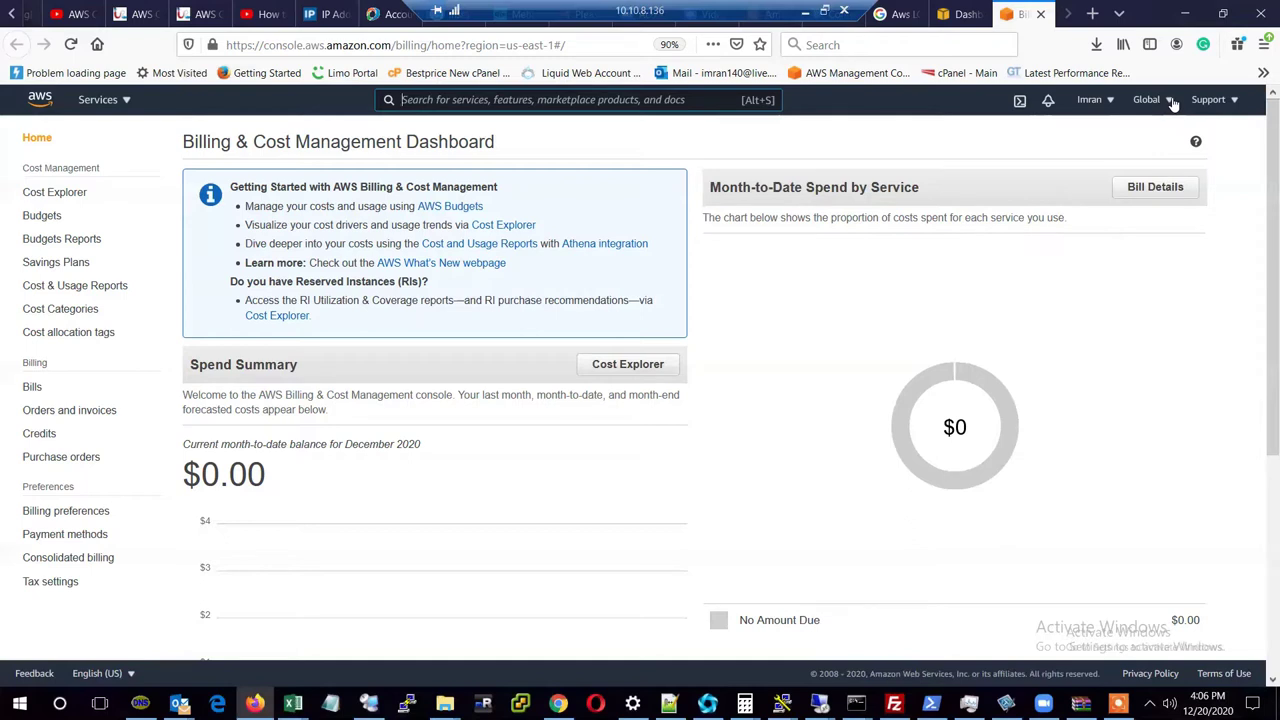
View the account settings page and look over the list of all AWS services.
{"action": "left_click", "coordinate": [1112, 104]}
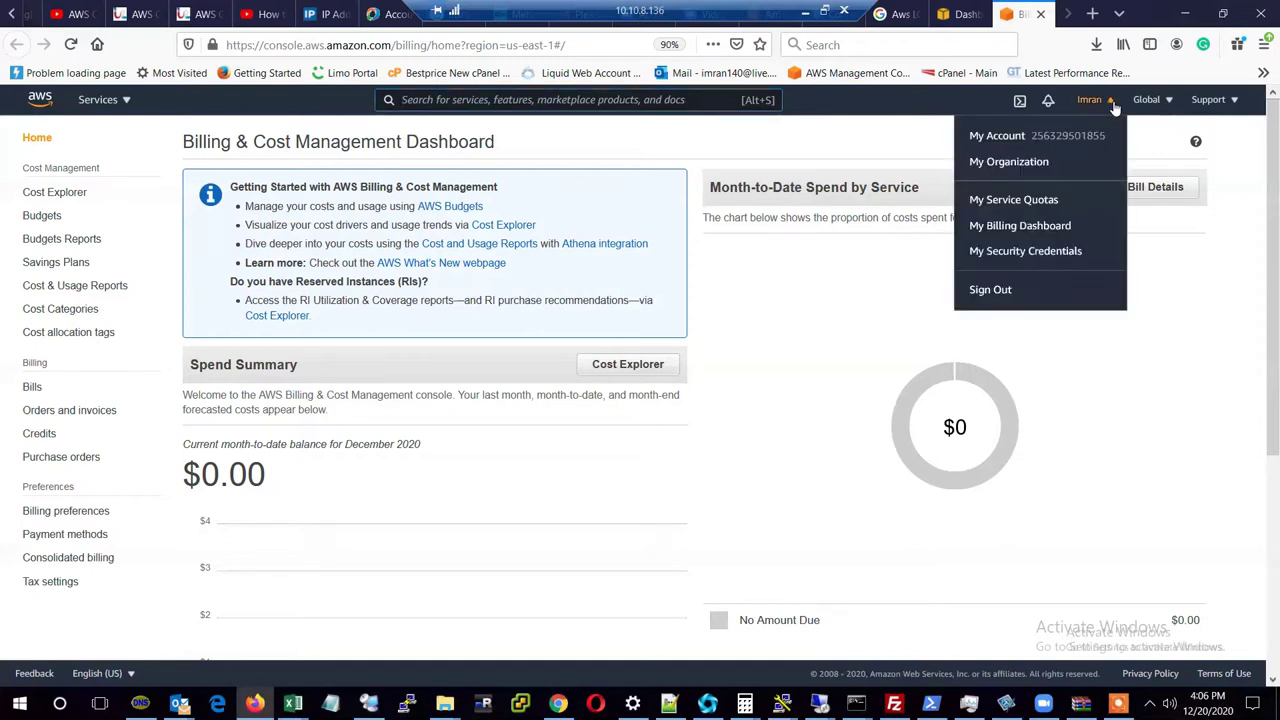
{"action": "left_click", "coordinate": [1020, 145]}
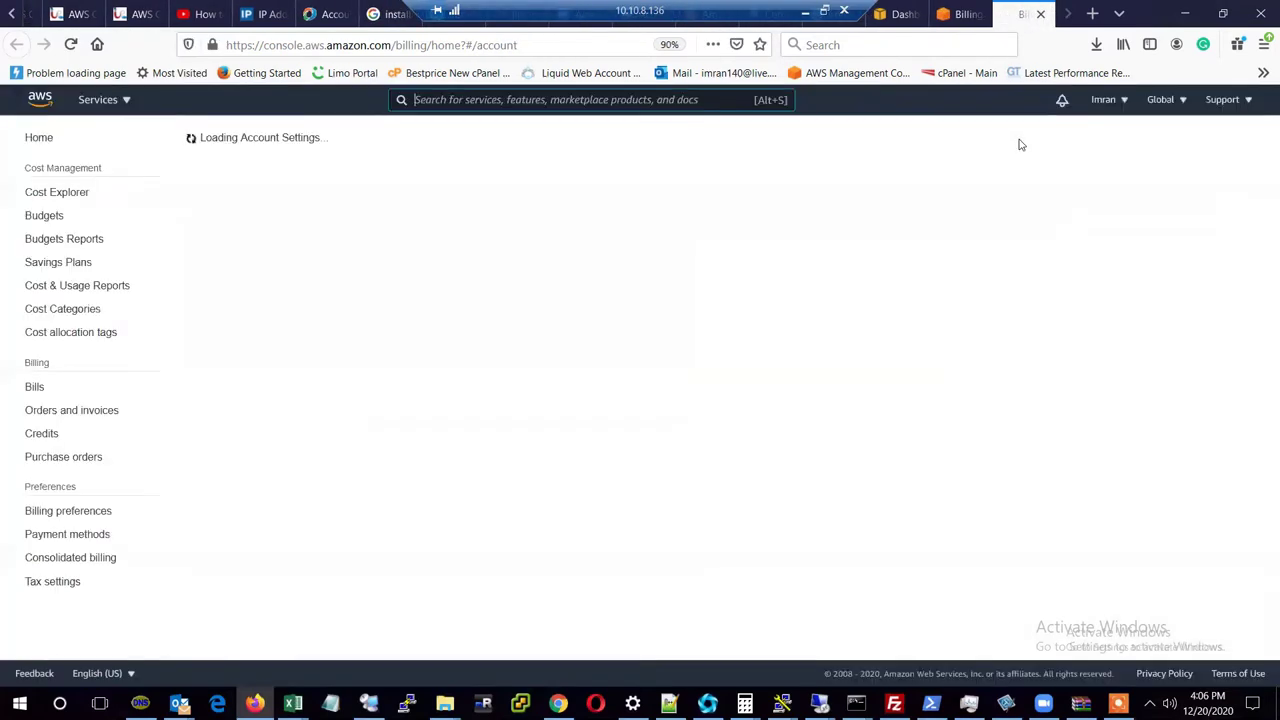
{"action": "left_click", "coordinate": [124, 100]}
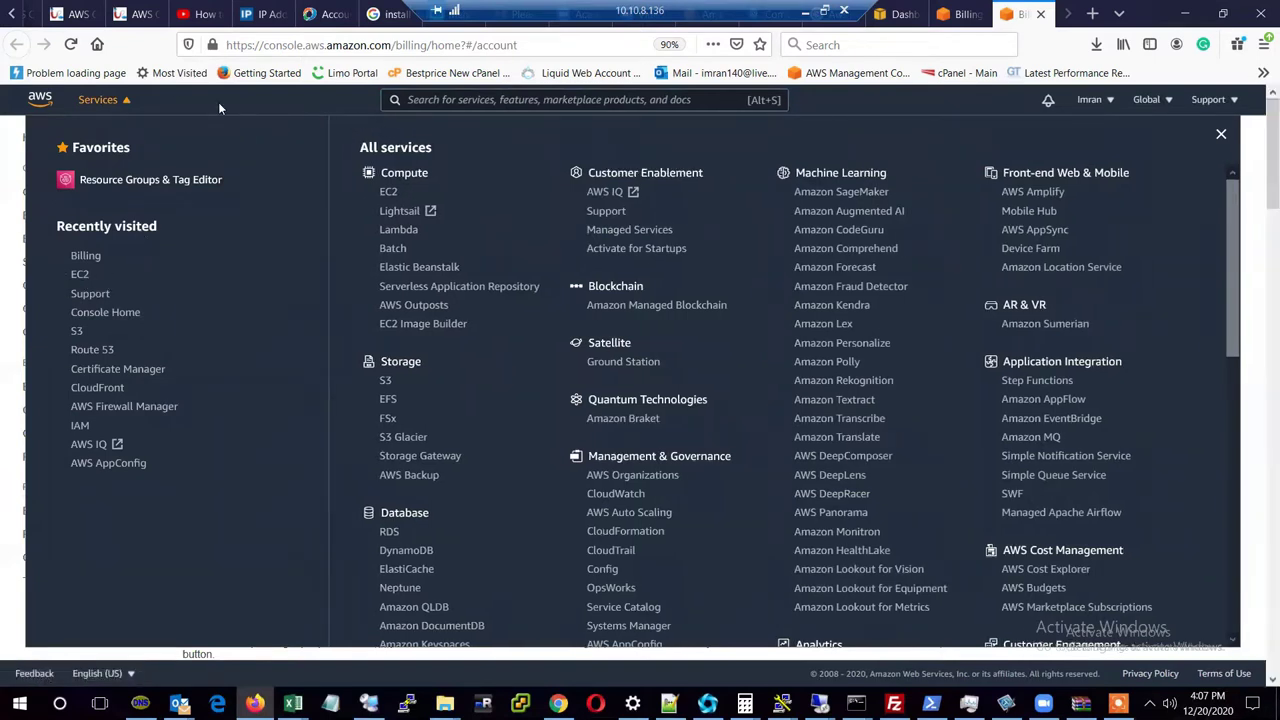
{"action": "left_click", "coordinate": [98, 99]}
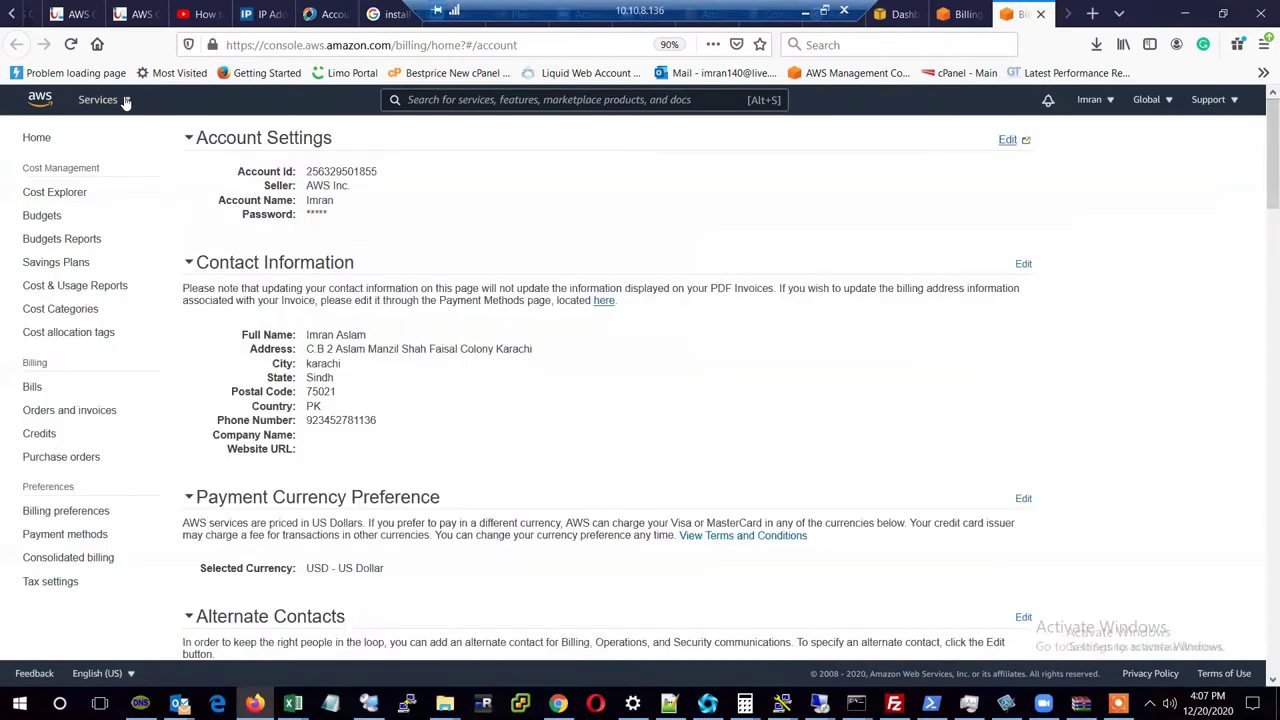
{"action": "left_click", "coordinate": [125, 102]}
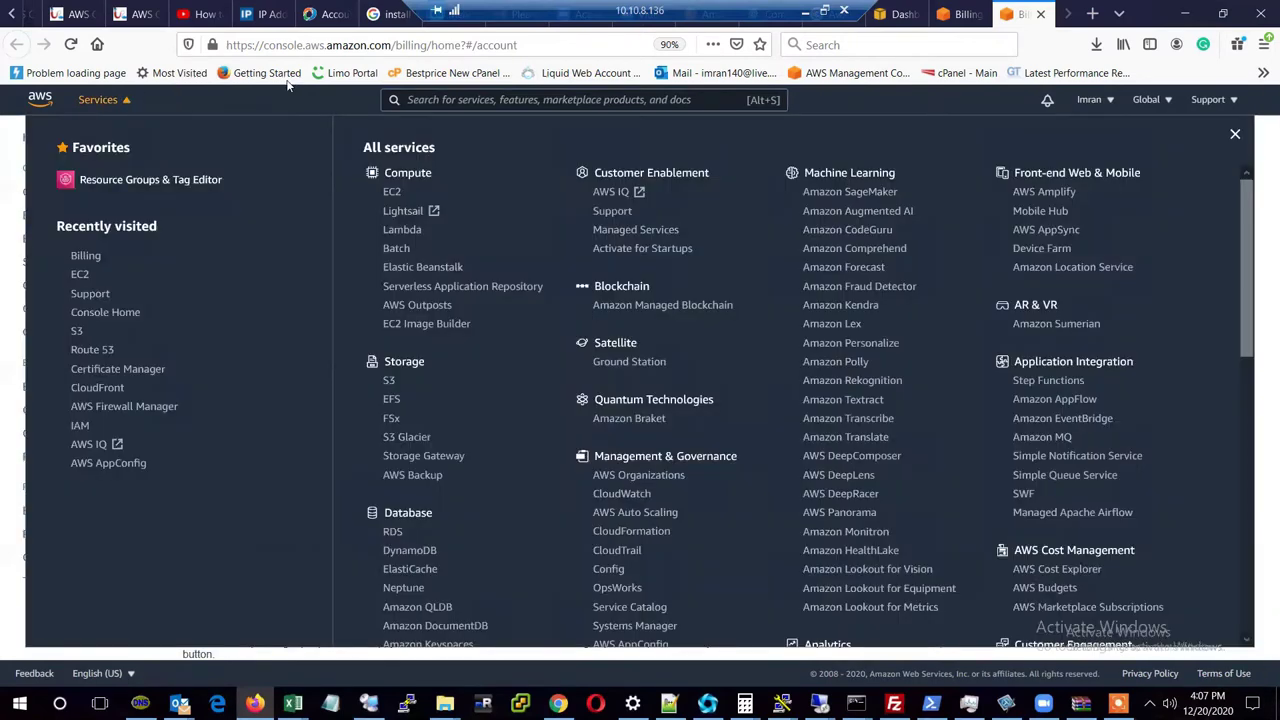
Search the console for "ec2" and open the EC2 service.
{"action": "left_click", "coordinate": [421, 101]}
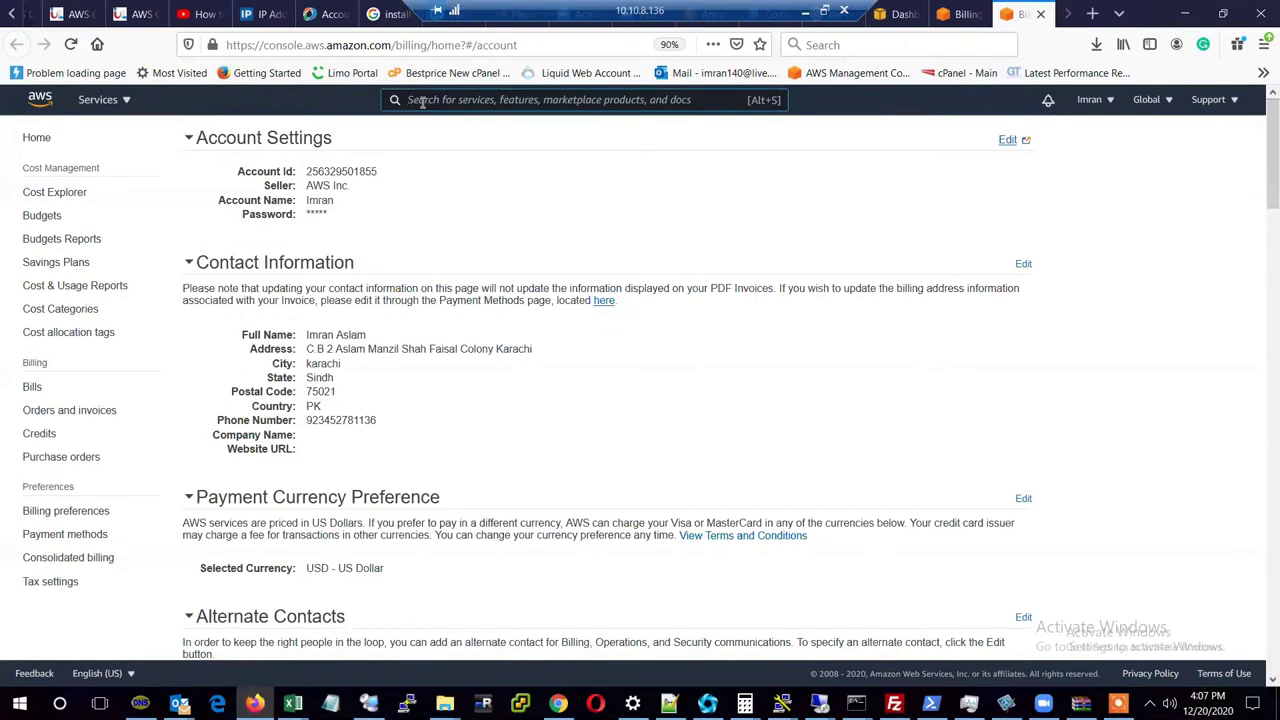
{"action": "type", "text": "ec2"}
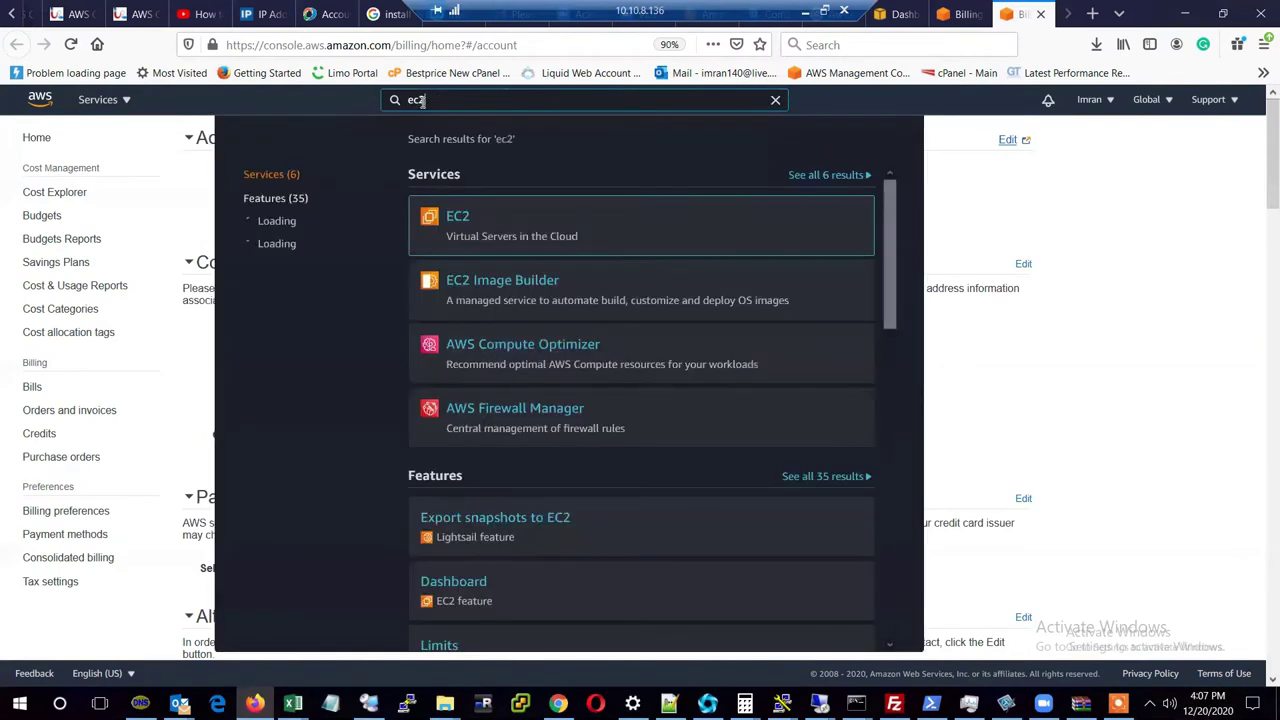
{"action": "mouse_move", "coordinate": [505, 228]}
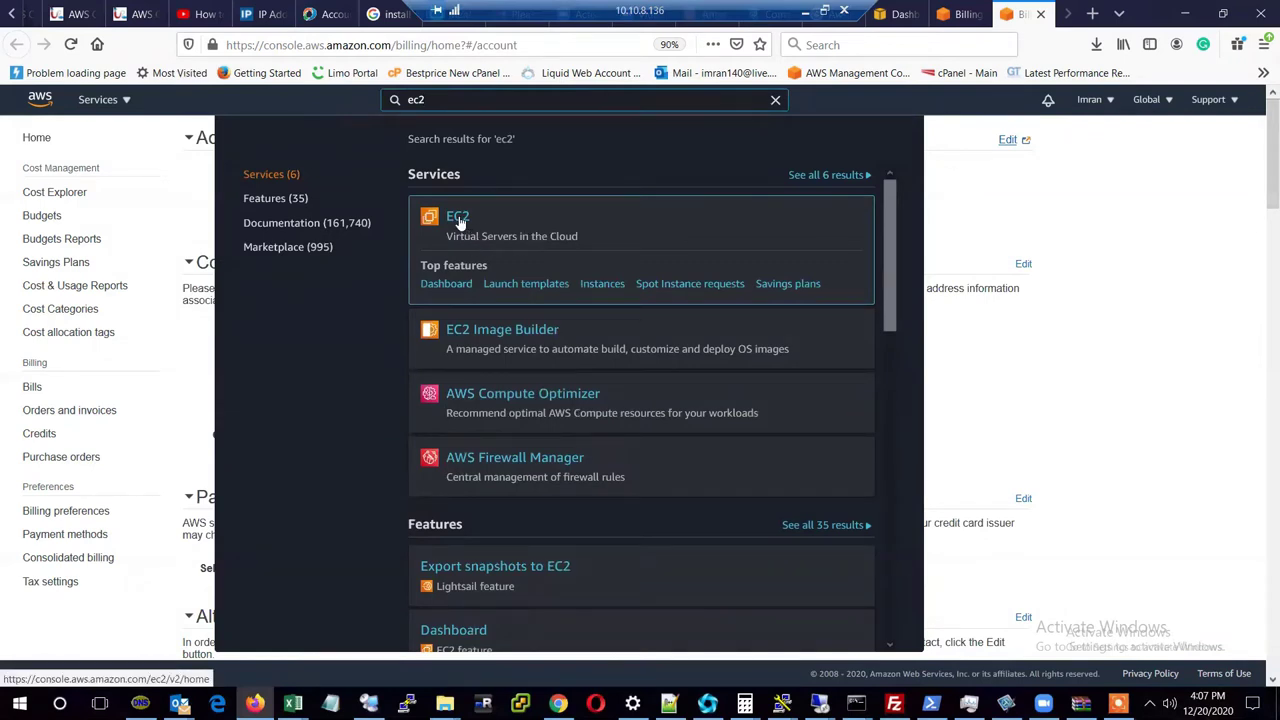
{"action": "left_click", "coordinate": [458, 217]}
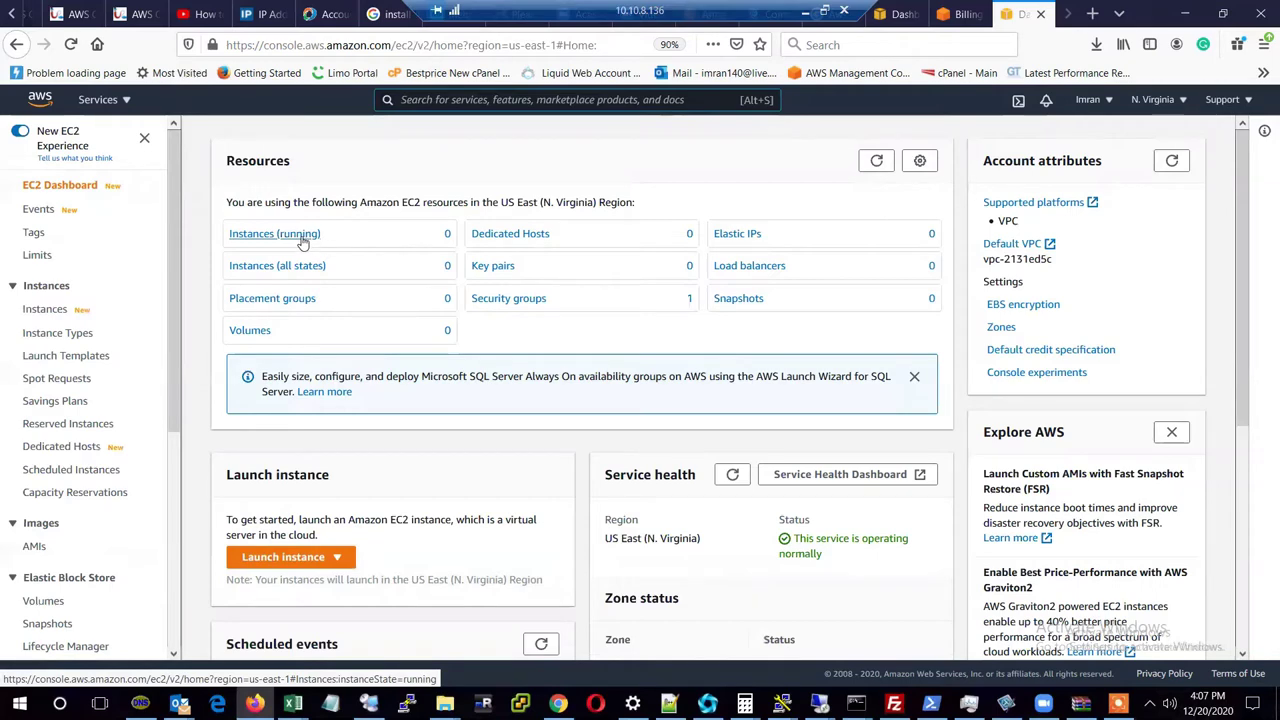
Open the running instances list and remove the instance state filter to list every instance.
{"action": "left_click", "coordinate": [303, 238]}
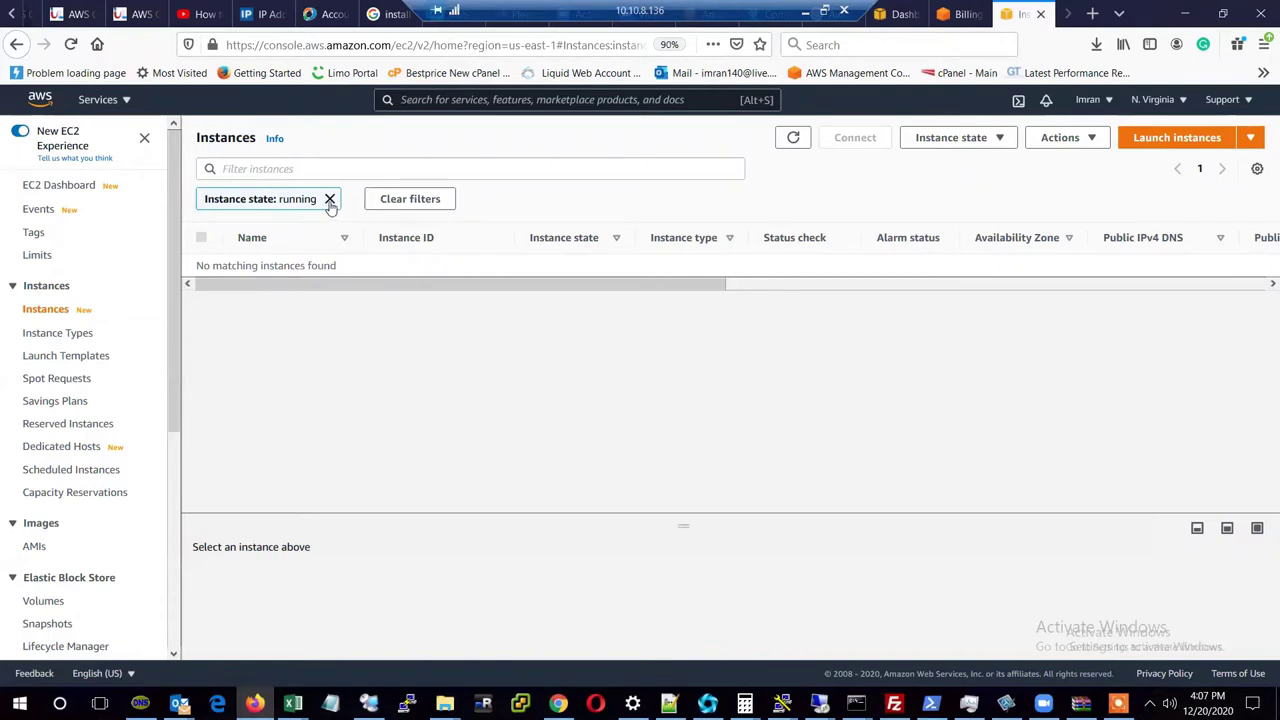
{"action": "left_click", "coordinate": [330, 200]}
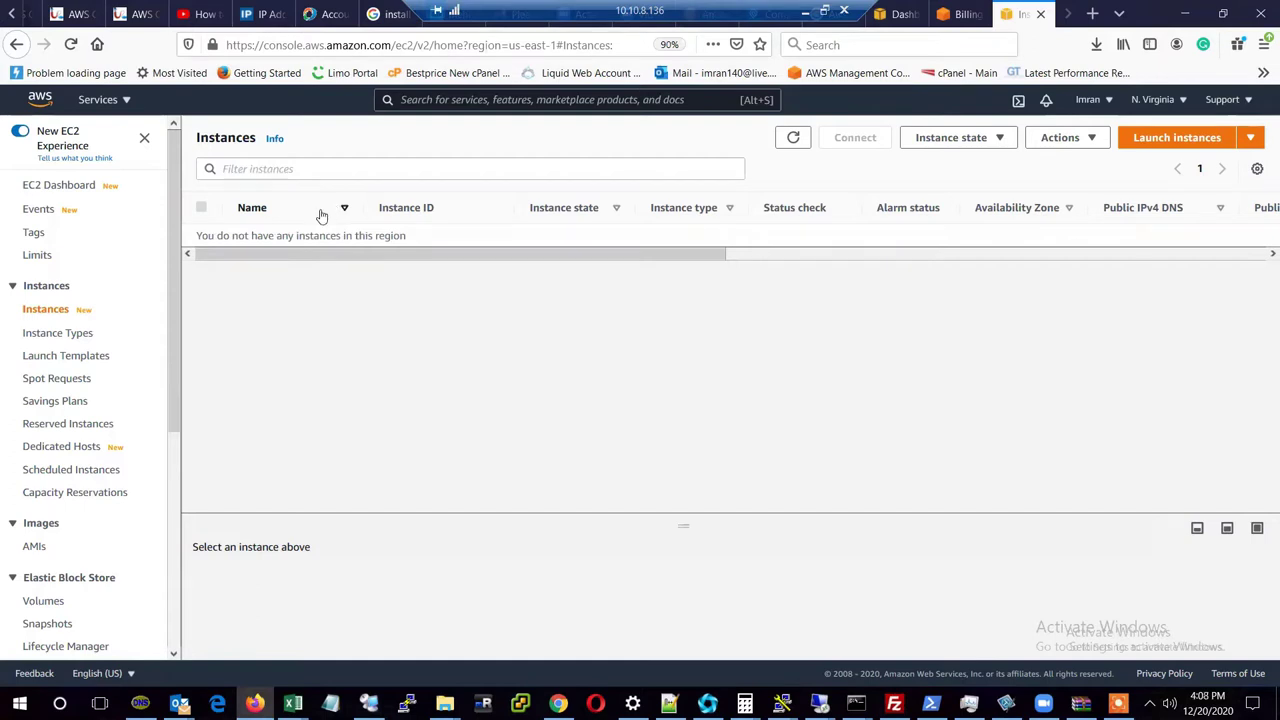
{"action": "right_click", "coordinate": [66, 316]}
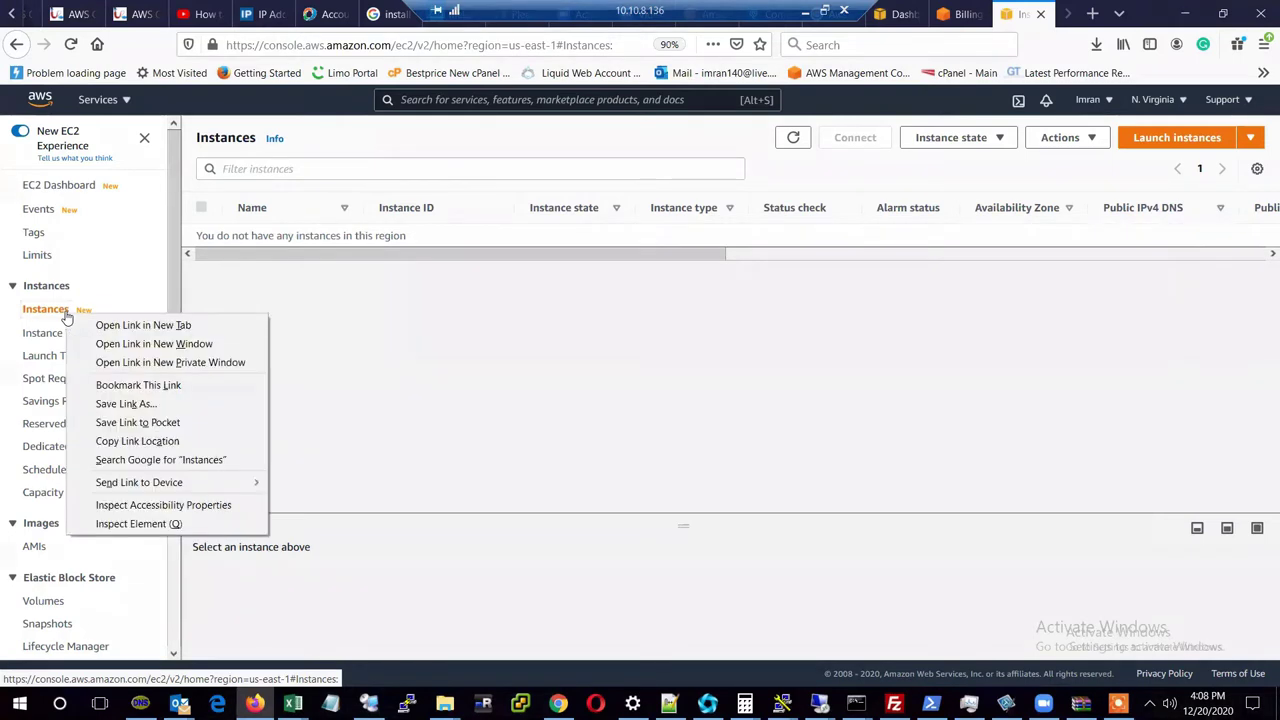
{"action": "left_click", "coordinate": [47, 315]}
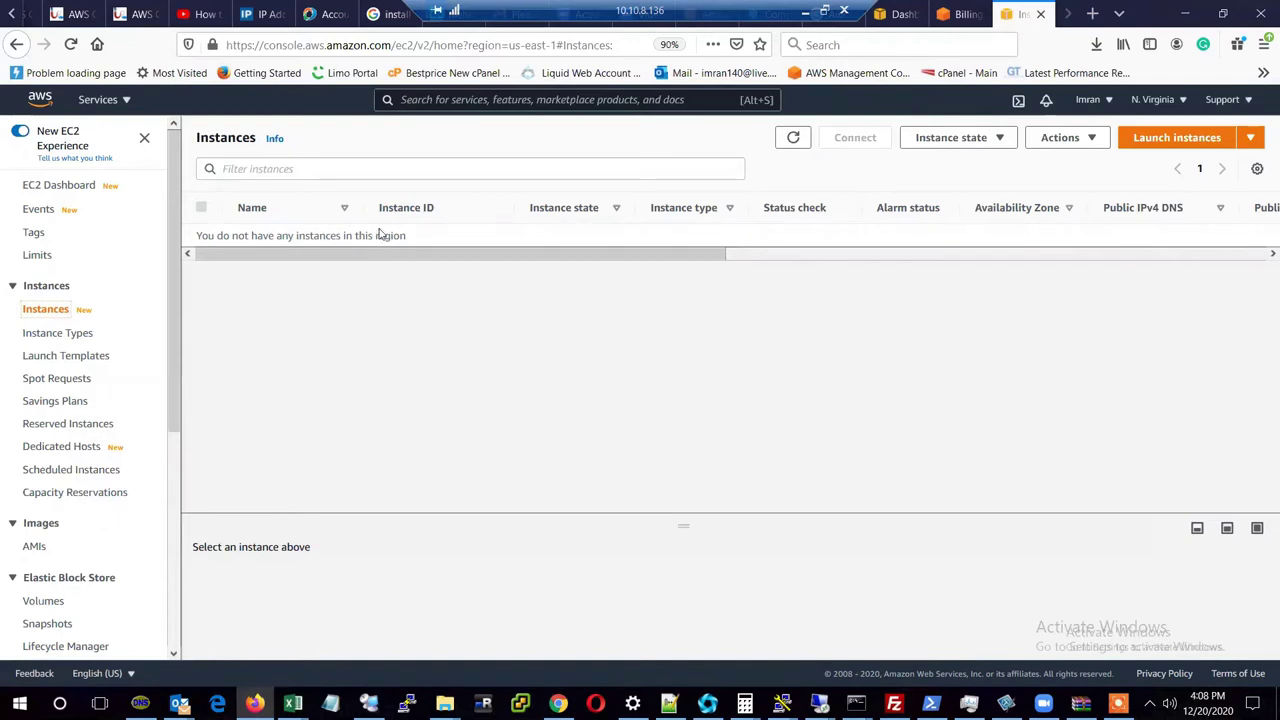
Start launching a new instance and check the region list, keeping US East (N. Virginia).
{"action": "left_click", "coordinate": [1161, 140]}
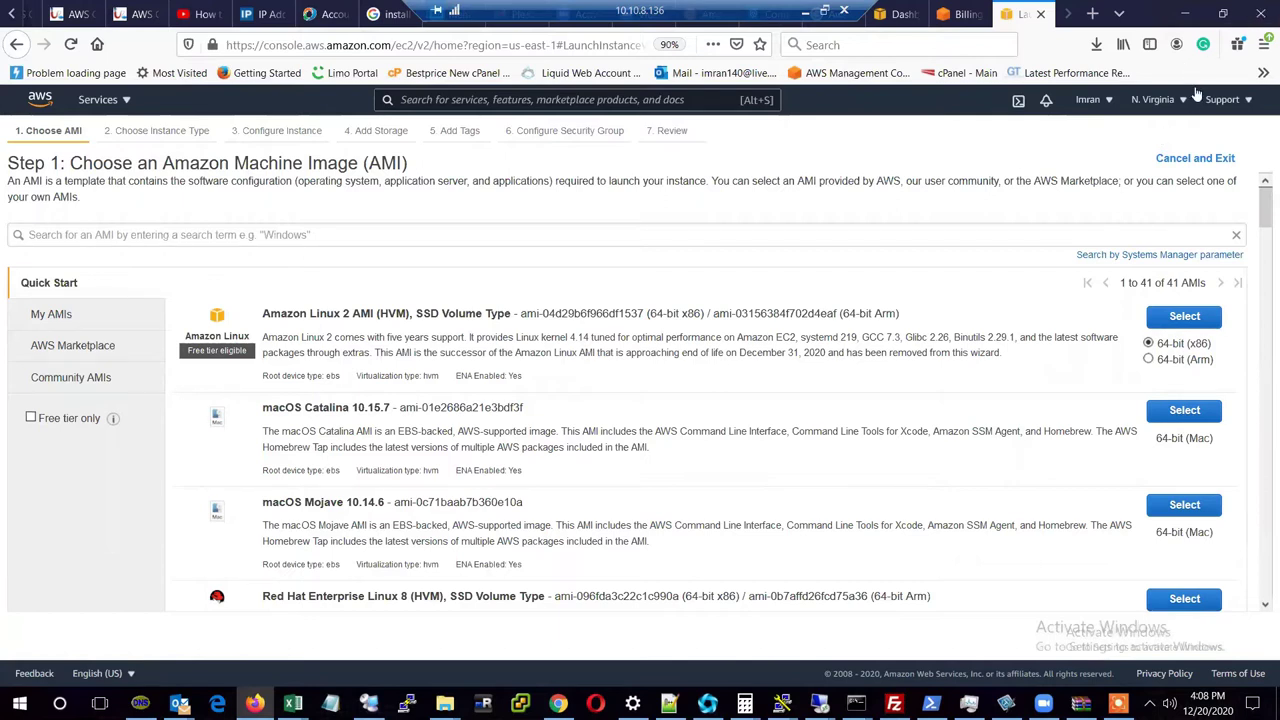
{"action": "left_click", "coordinate": [1185, 100]}
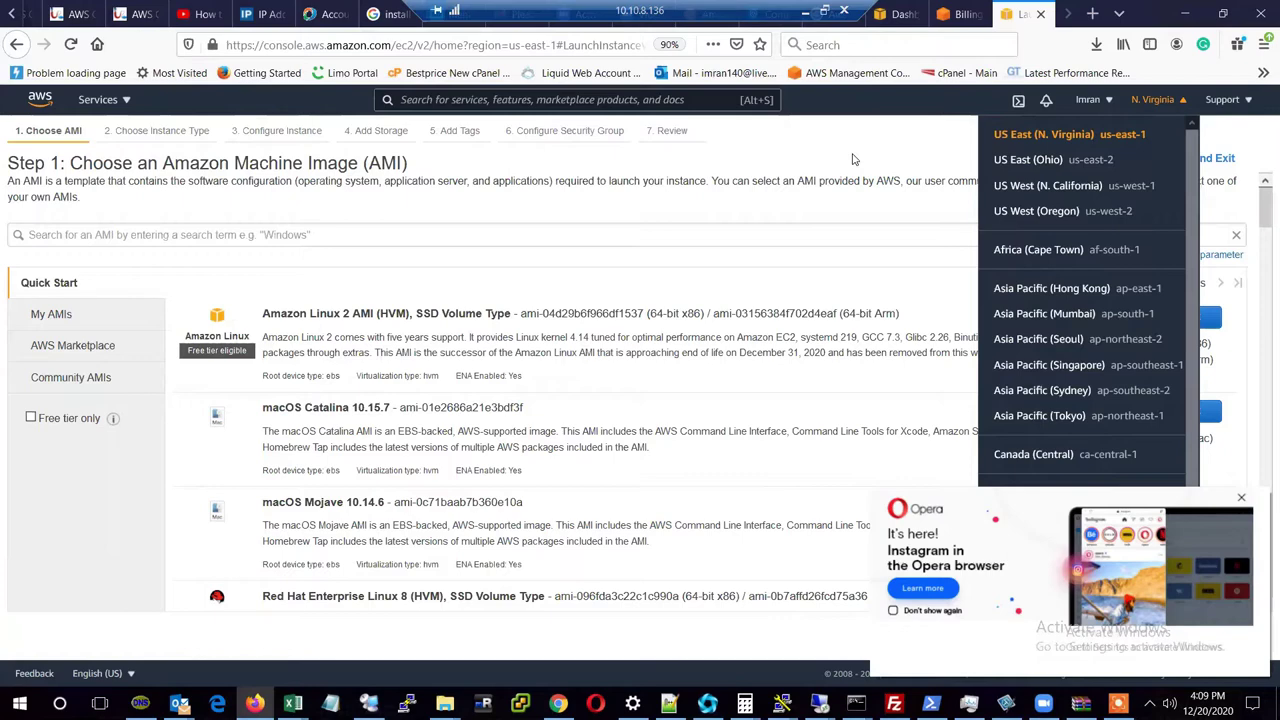
{"action": "left_click", "coordinate": [743, 212]}
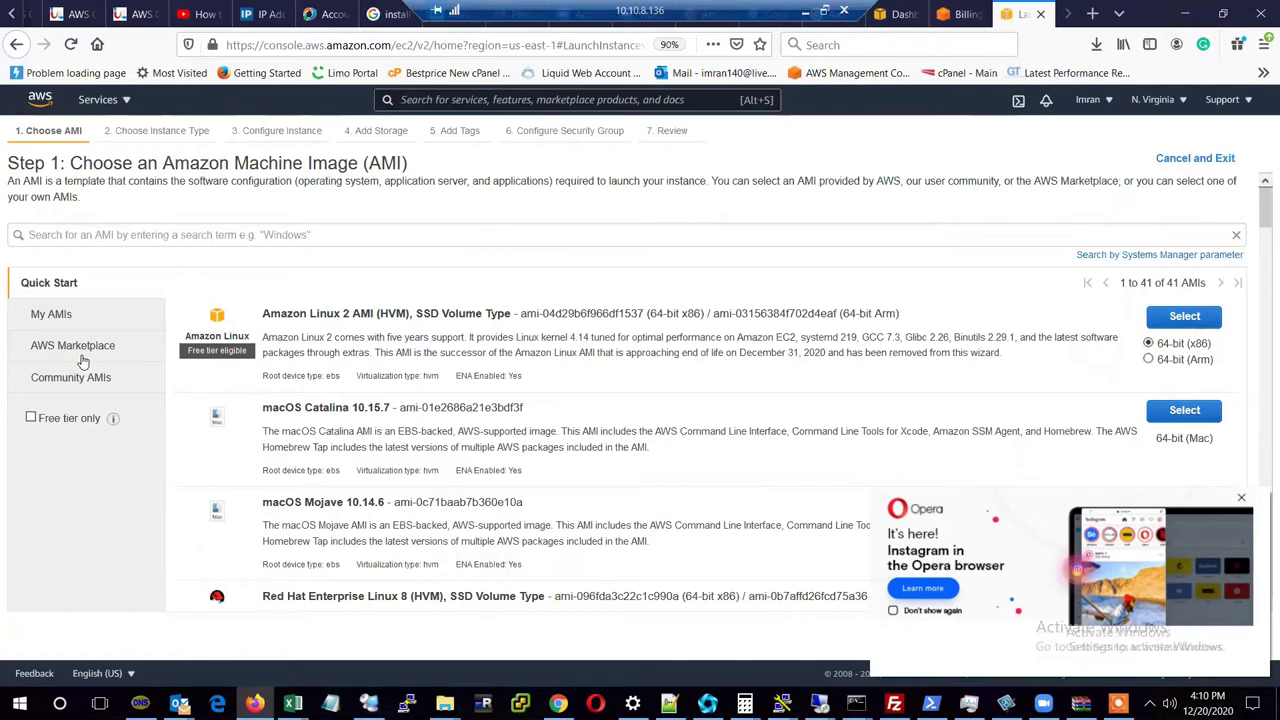
Look through My AMIs with the owned-by-me filter cleared and the AWS Marketplace images, returning to the Quick Start images.
{"action": "left_click", "coordinate": [51, 314]}
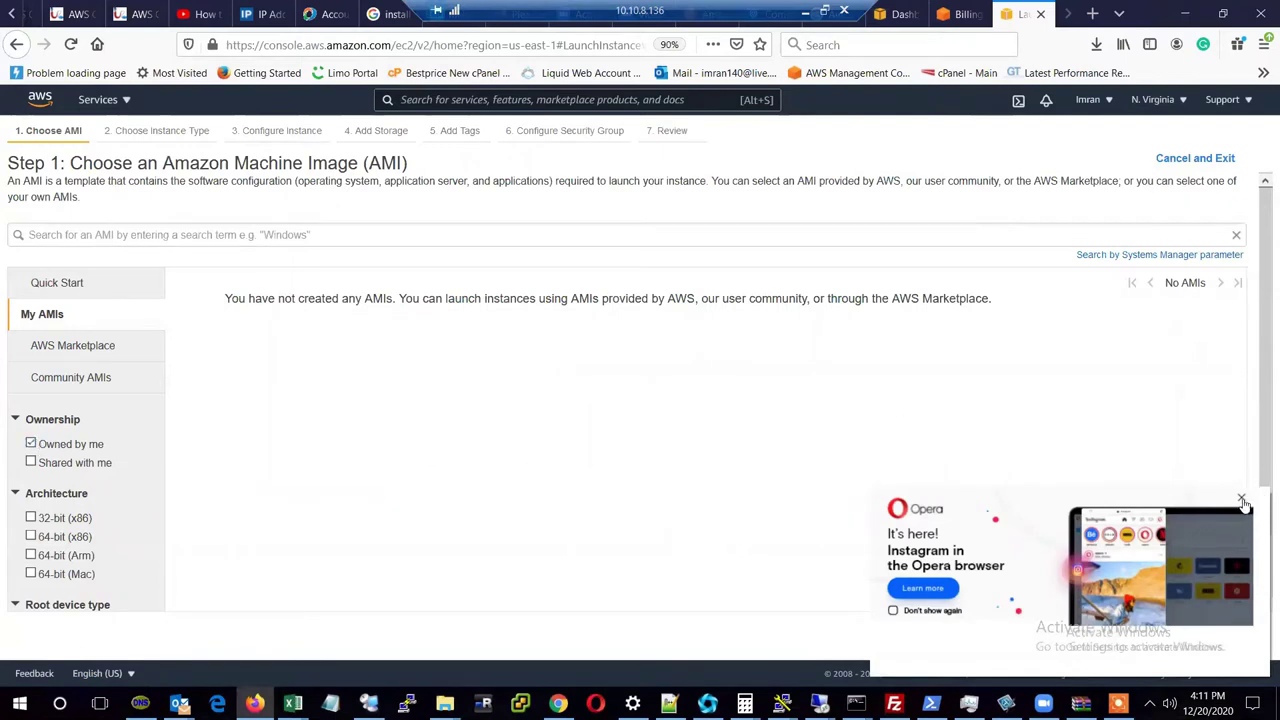
{"action": "left_click", "coordinate": [1242, 502]}
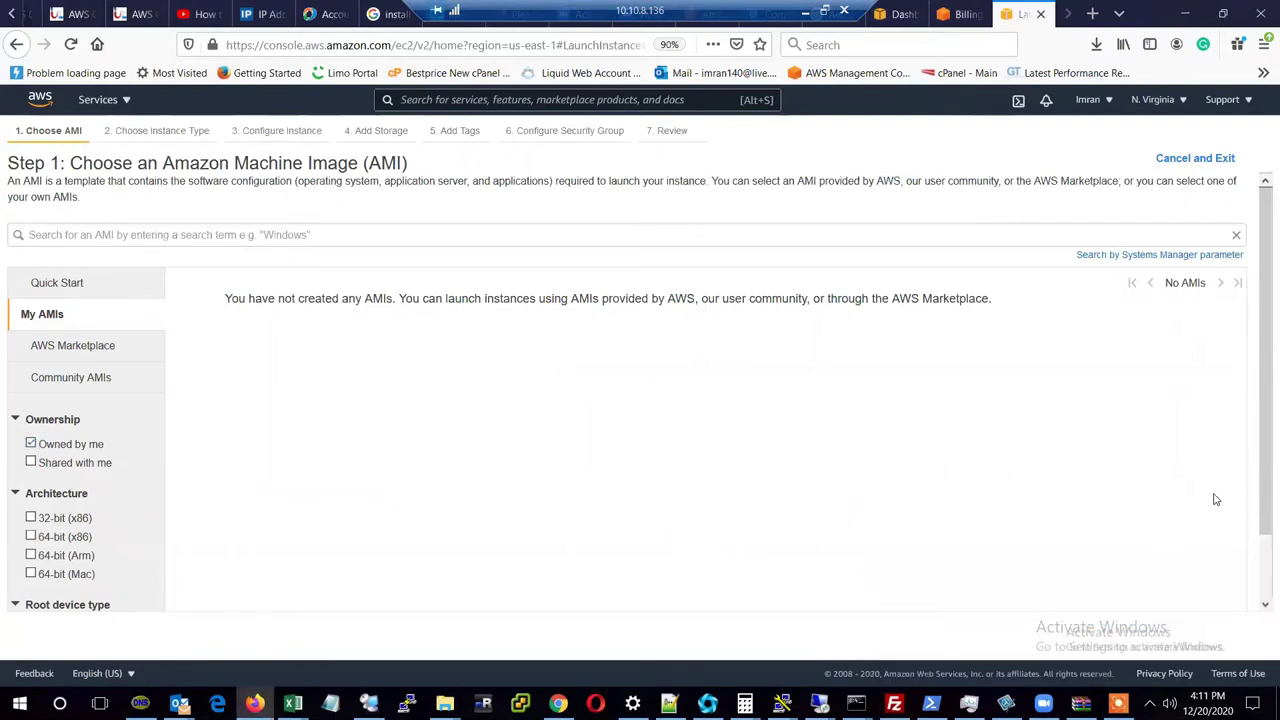
{"action": "left_click", "coordinate": [31, 444]}
{"action": "left_click", "coordinate": [69, 347]}
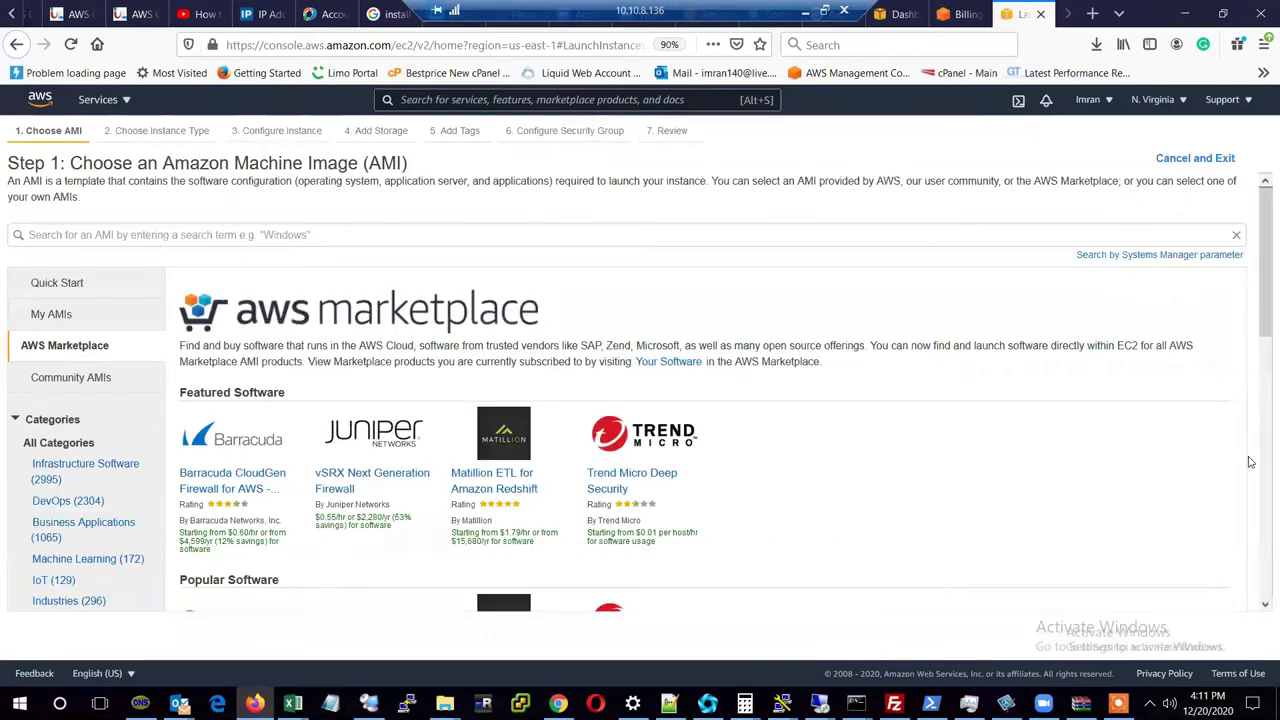
{"action": "left_click_drag", "start_coordinate": [1263, 330], "coordinate": [1262, 300]}
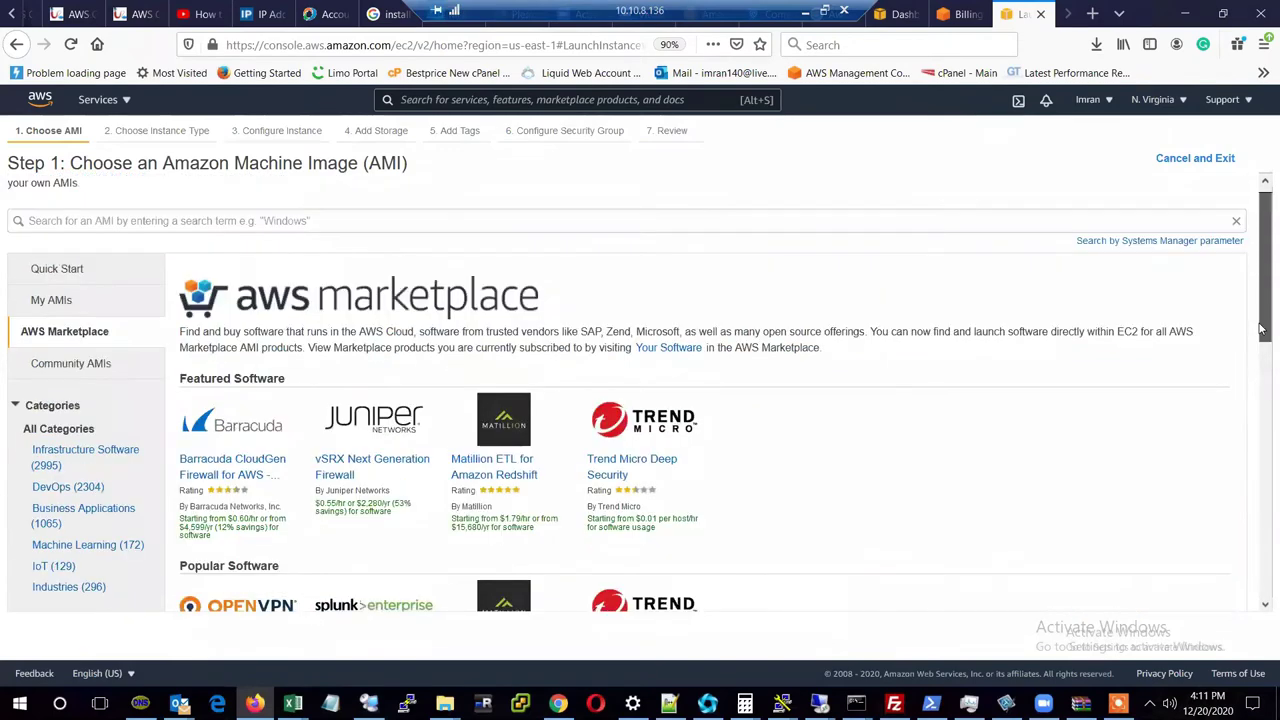
{"action": "left_click", "coordinate": [52, 301]}
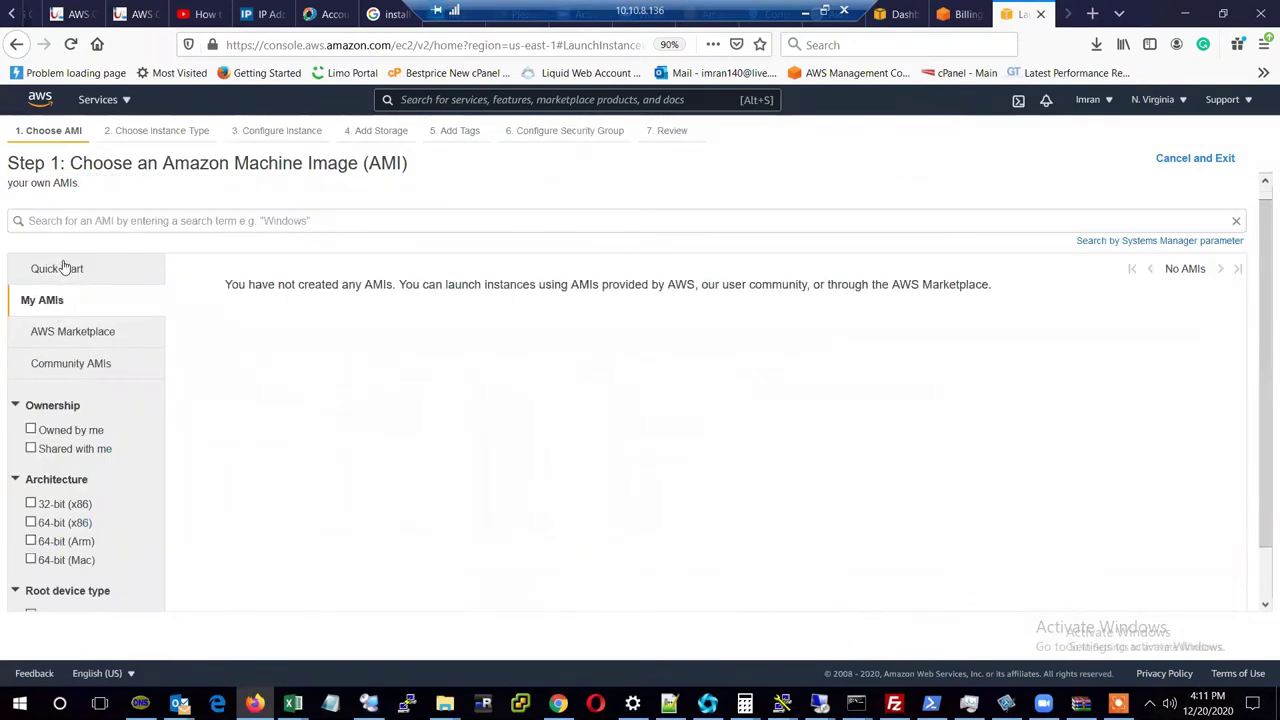
{"action": "left_click", "coordinate": [62, 267]}
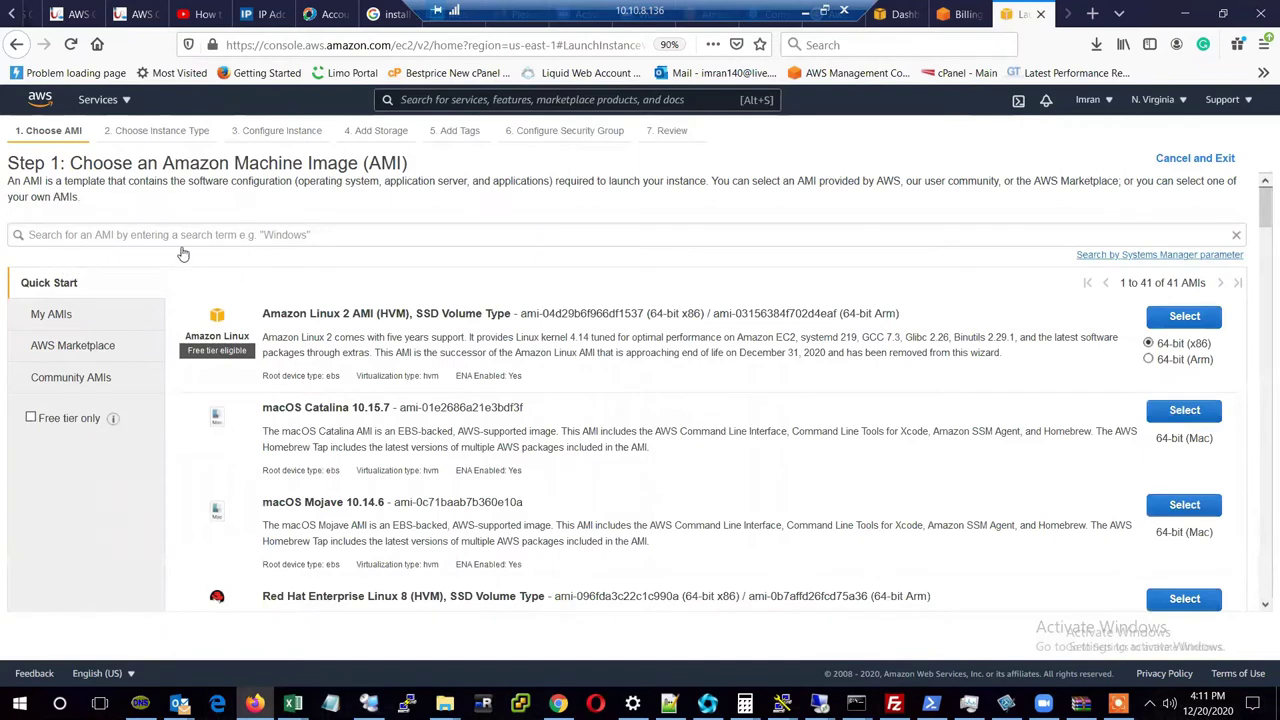
Reopen the EC2 service from the Compute services and start launching a new instance.
{"action": "left_click", "coordinate": [110, 100]}
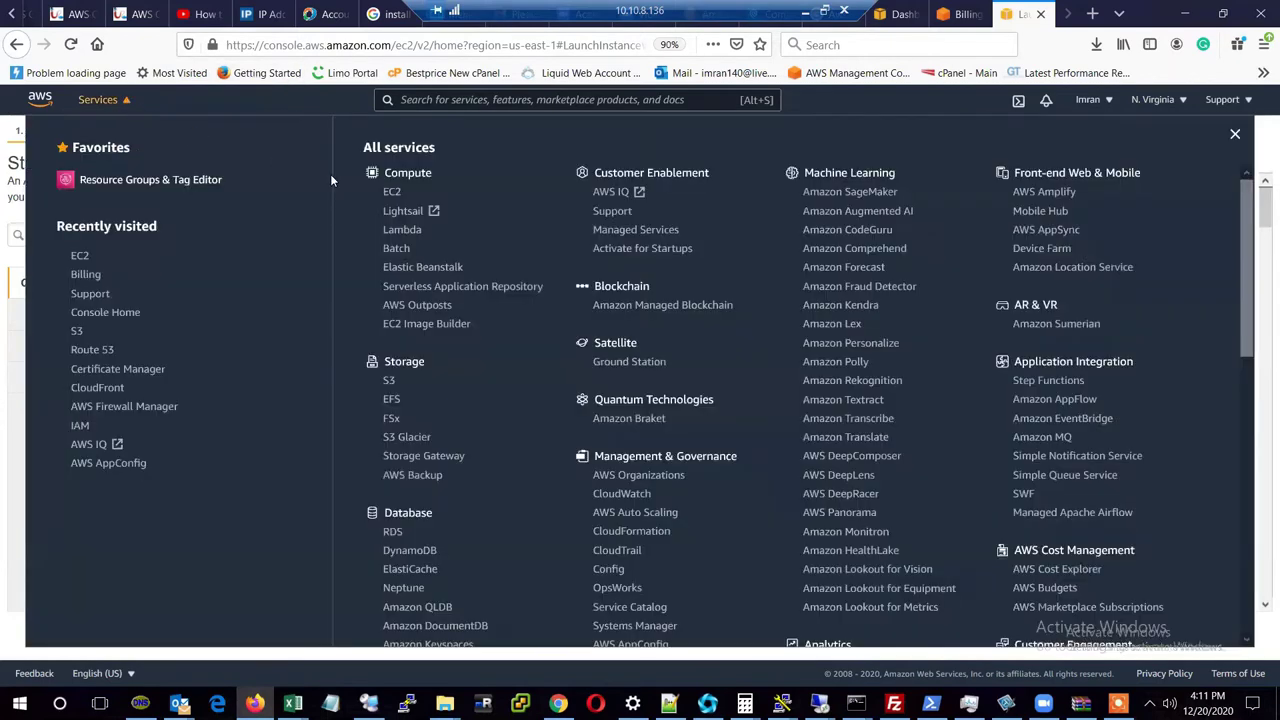
{"action": "left_click", "coordinate": [390, 195]}
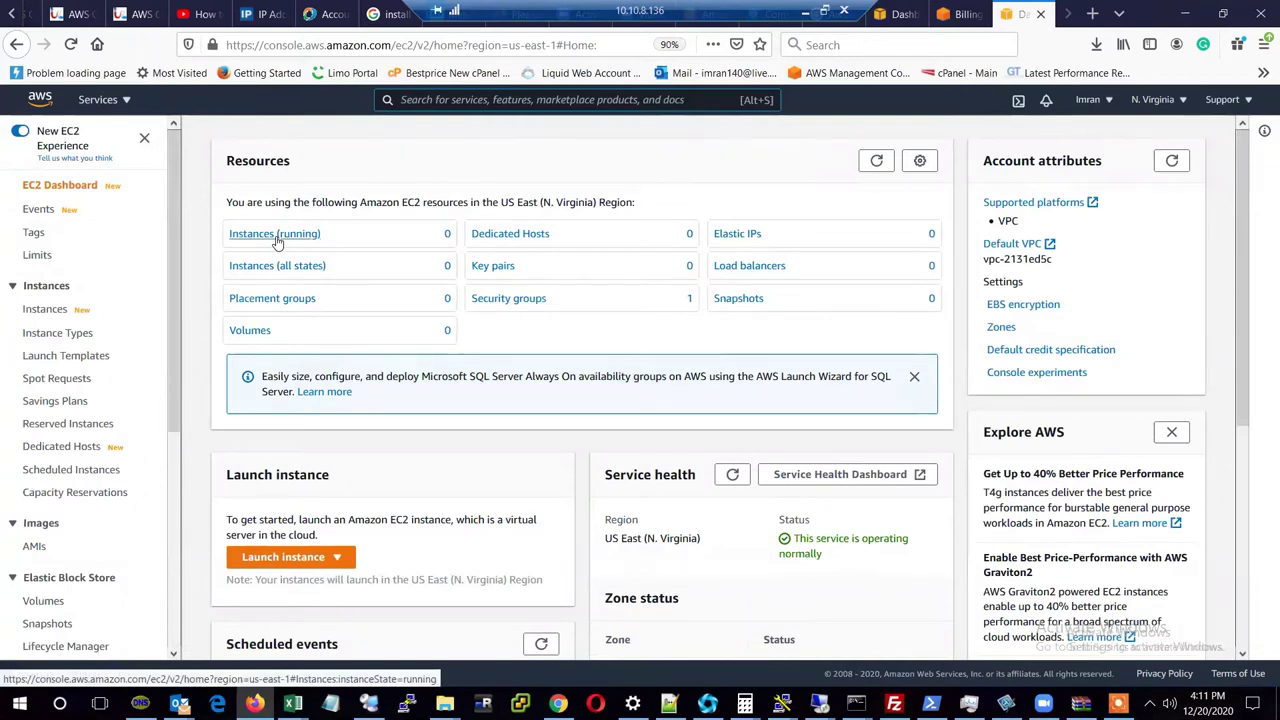
{"action": "left_click", "coordinate": [290, 562]}
{"action": "left_click", "coordinate": [290, 562]}
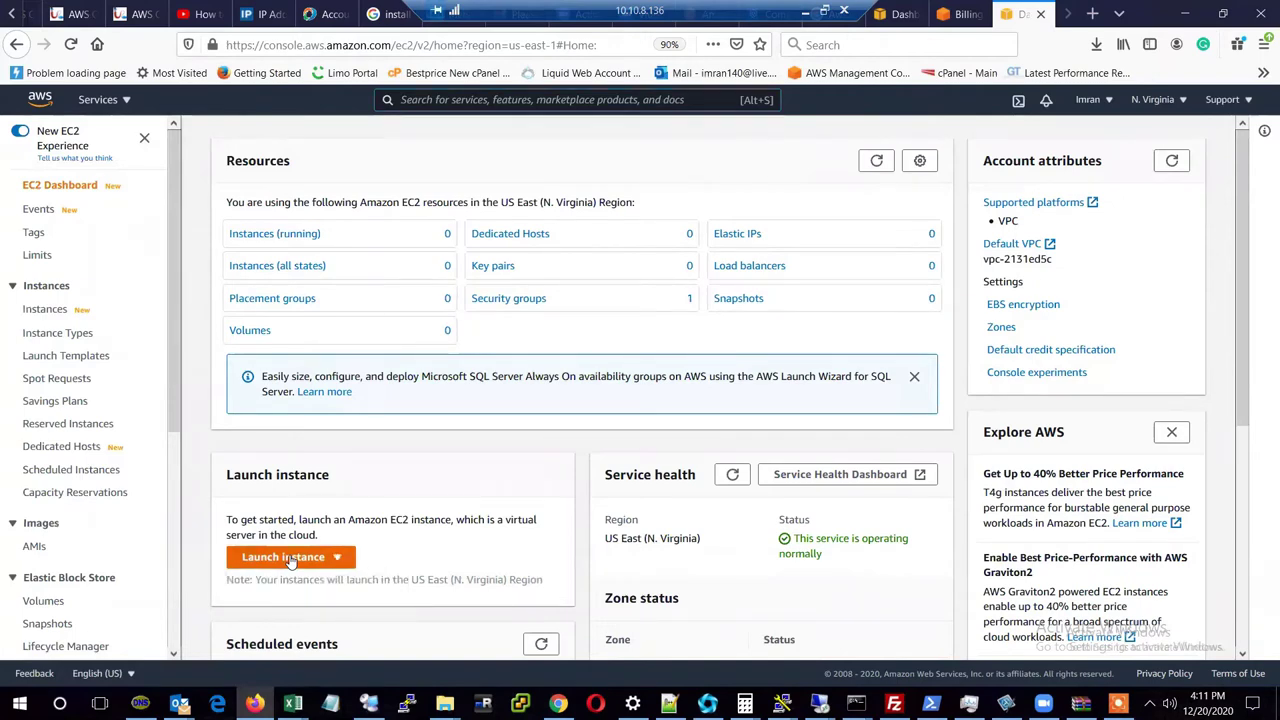
{"action": "left_click", "coordinate": [290, 562]}
{"action": "left_click", "coordinate": [264, 584]}
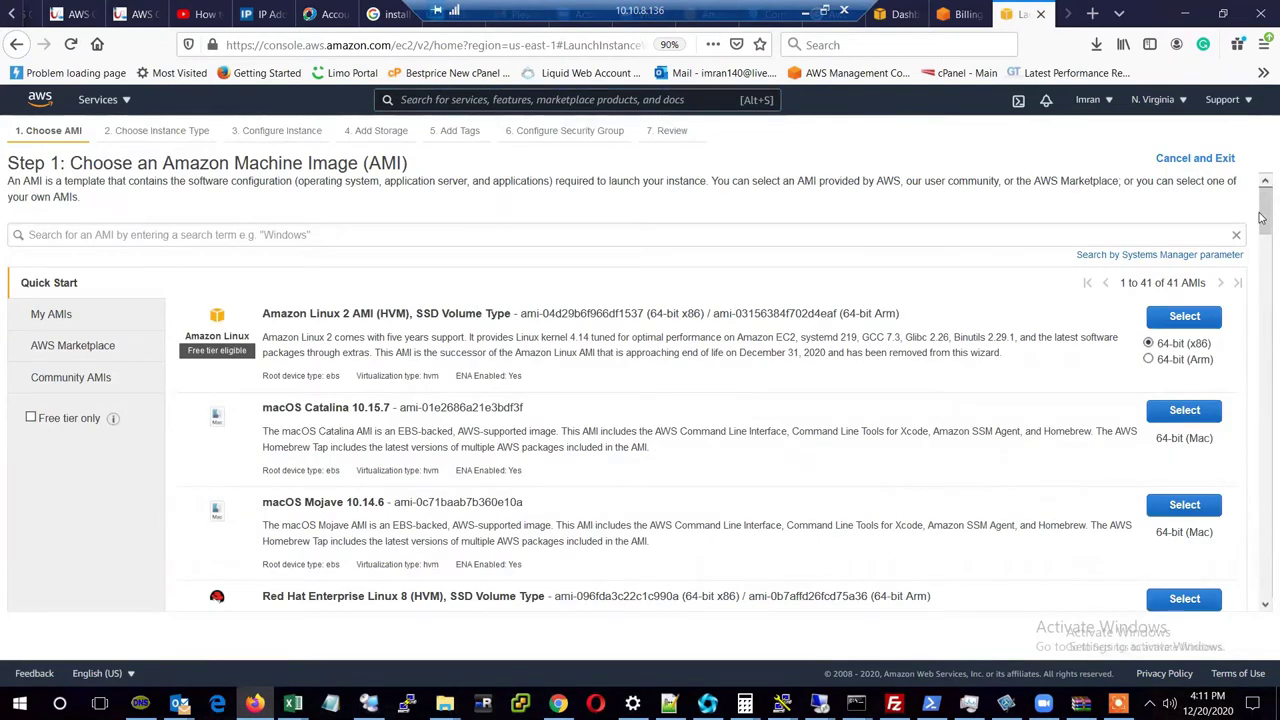
Look through the Quick Start images offered in N. Virginia, from Amazon Linux to the Ubuntu, Windows Server and Deep Learning images.
{"action": "mouse_move", "coordinate": [1262, 218]}
{"action": "left_mouse_down"}
{"action": "mouse_move", "coordinate": [1262, 300]}
{"action": "mouse_move", "coordinate": [1262, 215]}
{"action": "left_mouse_up"}
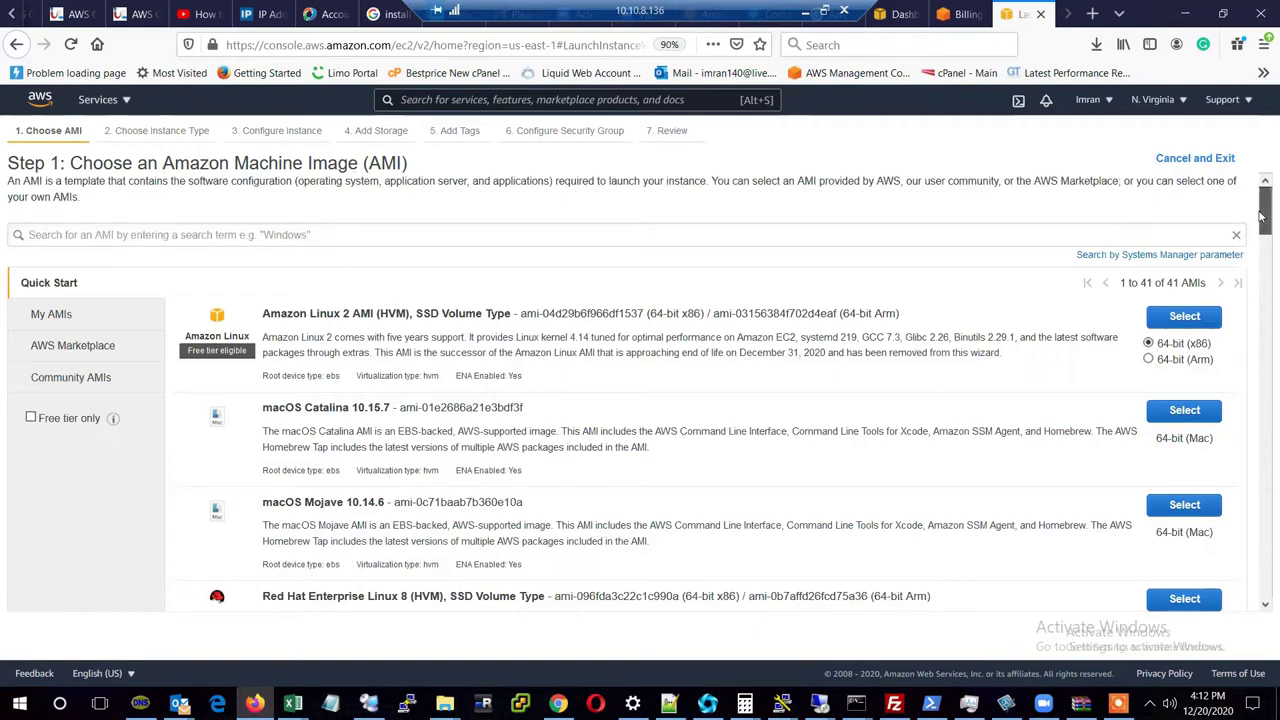
{"action": "left_click_drag", "start_coordinate": [1262, 216], "coordinate": [1262, 285]}
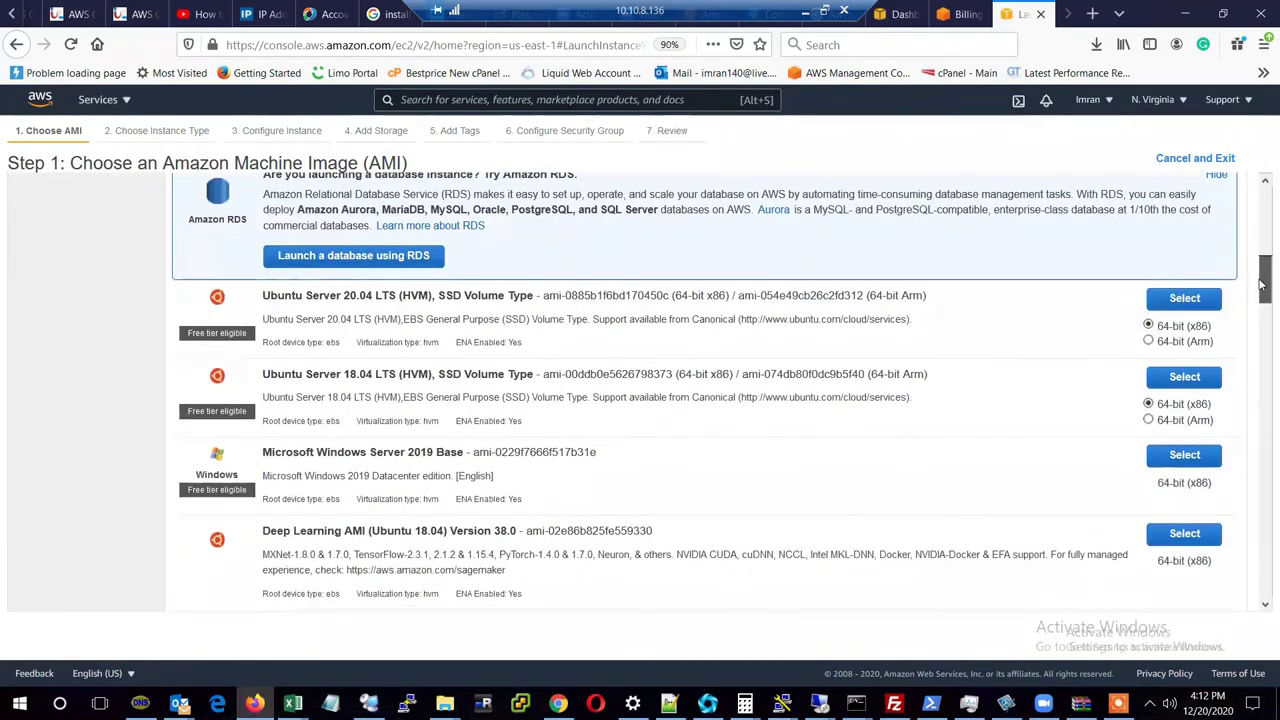
{"action": "left_click_drag", "start_coordinate": [1262, 285], "coordinate": [1262, 285]}
{"action": "left_click_drag", "start_coordinate": [1262, 285], "coordinate": [1262, 285]}
{"action": "mouse_move", "coordinate": [1262, 287]}
{"action": "left_mouse_down"}
{"action": "mouse_move", "coordinate": [1262, 212]}
{"action": "mouse_move", "coordinate": [1262, 285]}
{"action": "left_mouse_up"}
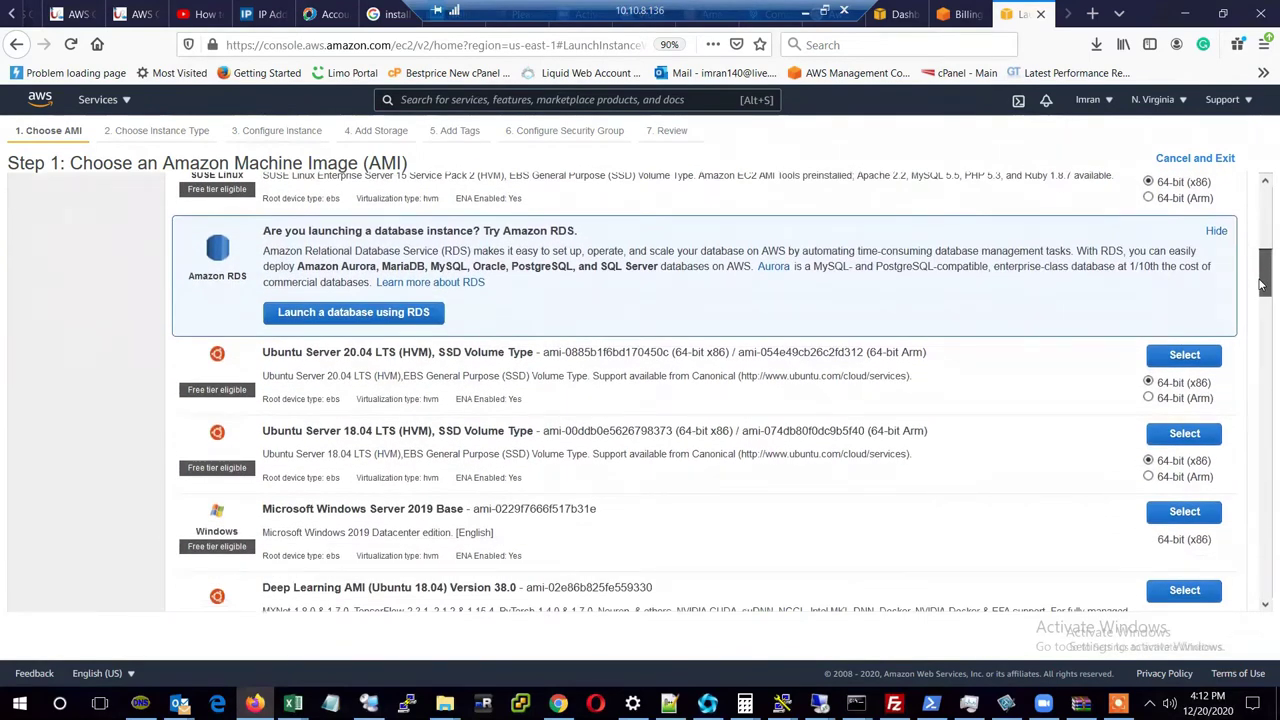
{"action": "left_click_drag", "start_coordinate": [1262, 285], "coordinate": [1262, 347]}
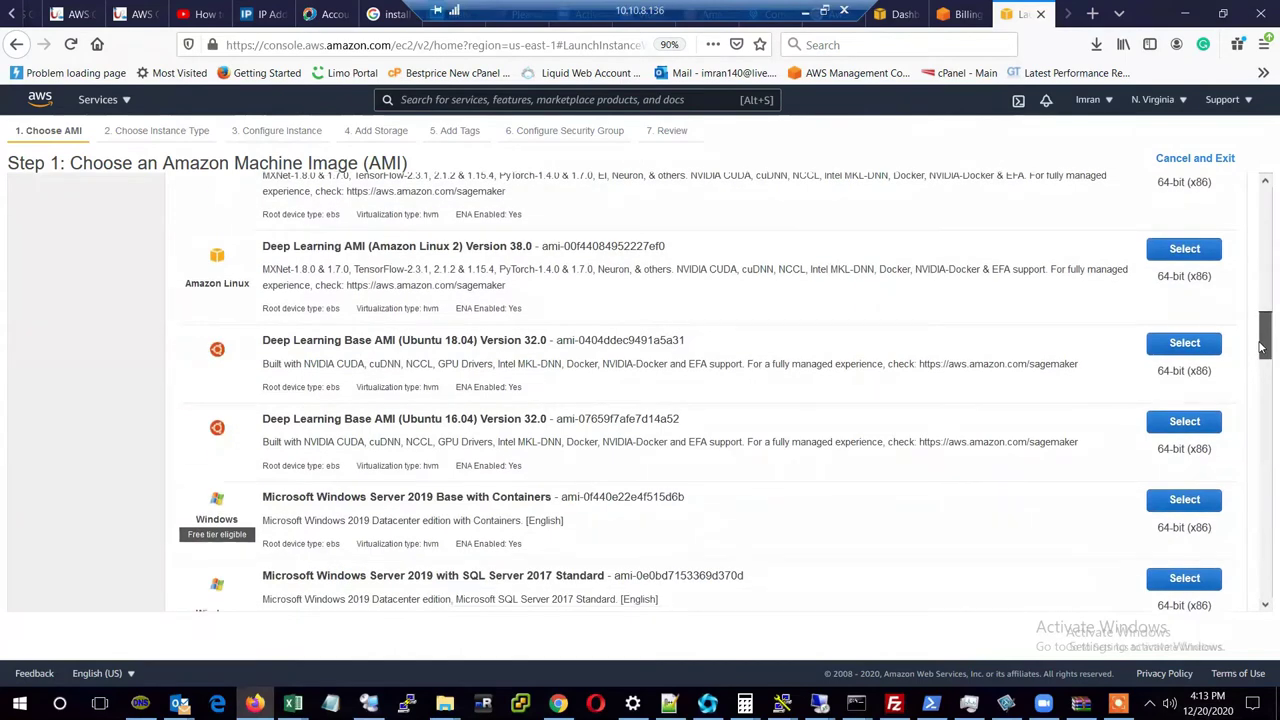
Switch the region to US East (Ohio) and choose the Microsoft Windows Server 2016 Base image from Quick Start.
{"action": "left_click", "coordinate": [1183, 101]}
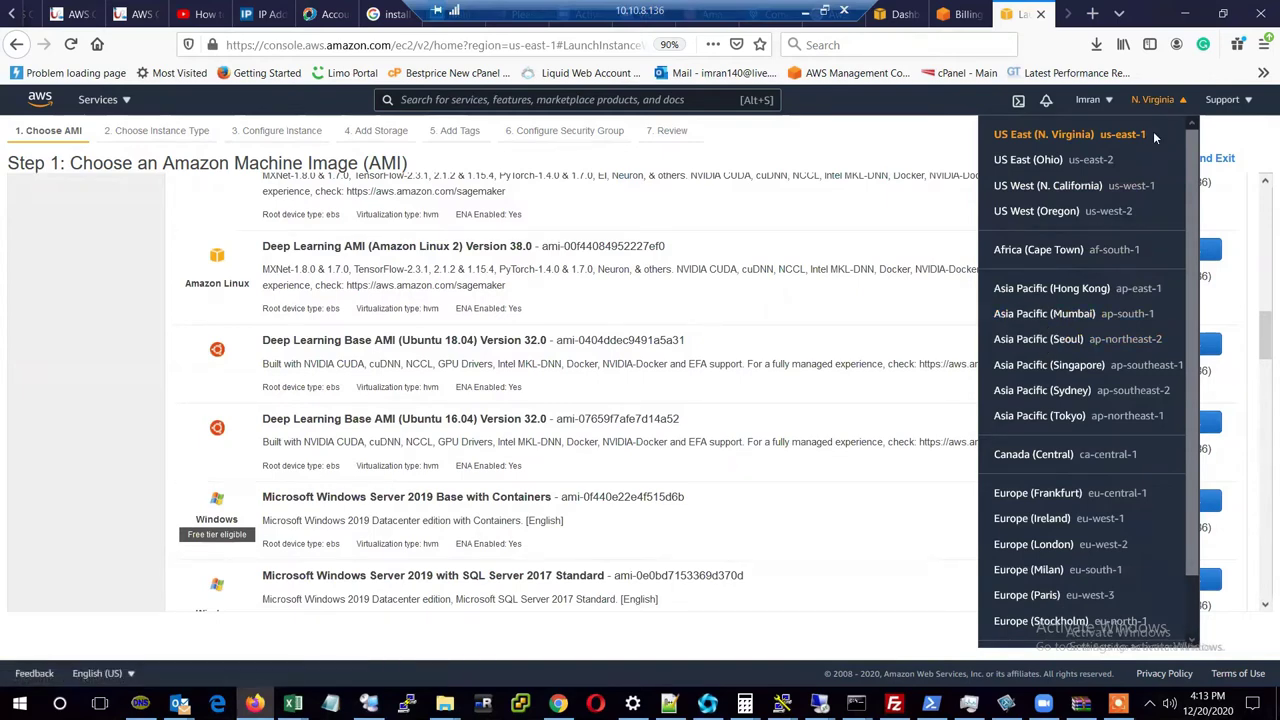
{"action": "left_click", "coordinate": [1045, 170]}
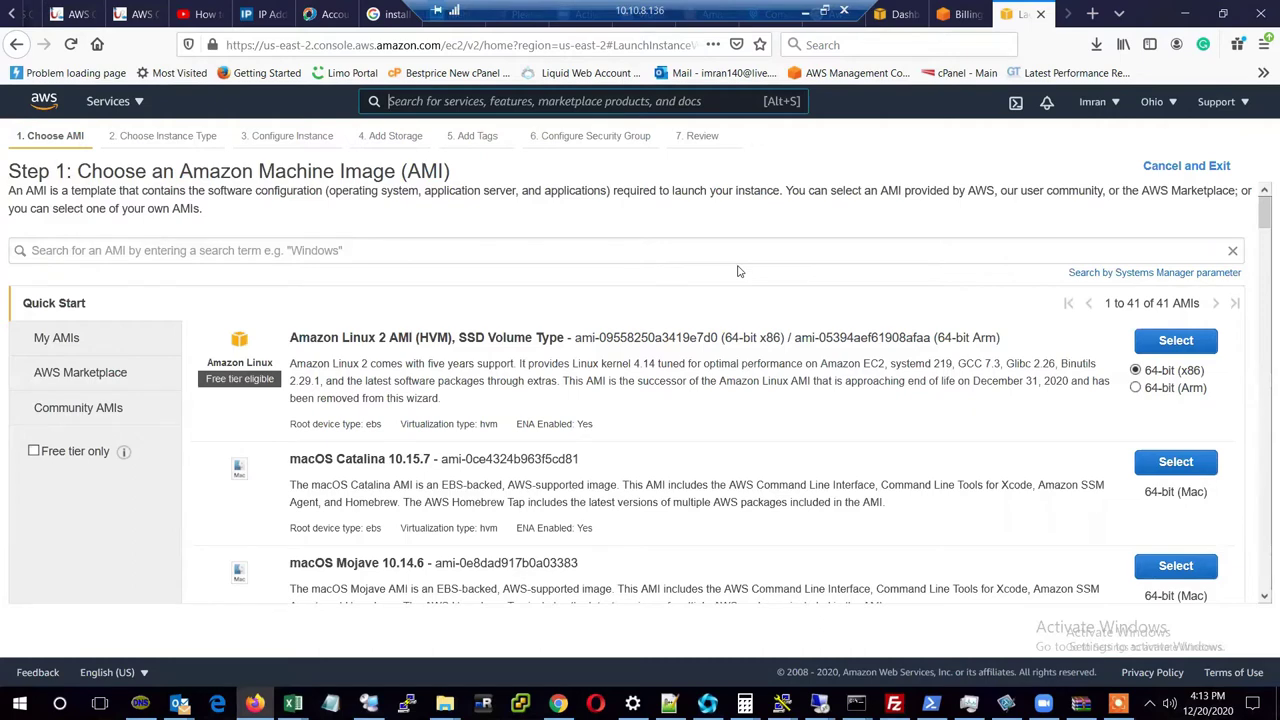
{"action": "mouse_move", "coordinate": [1262, 212]}
{"action": "left_mouse_down"}
{"action": "mouse_move", "coordinate": [1262, 285]}
{"action": "mouse_move", "coordinate": [1262, 232]}
{"action": "left_mouse_up"}
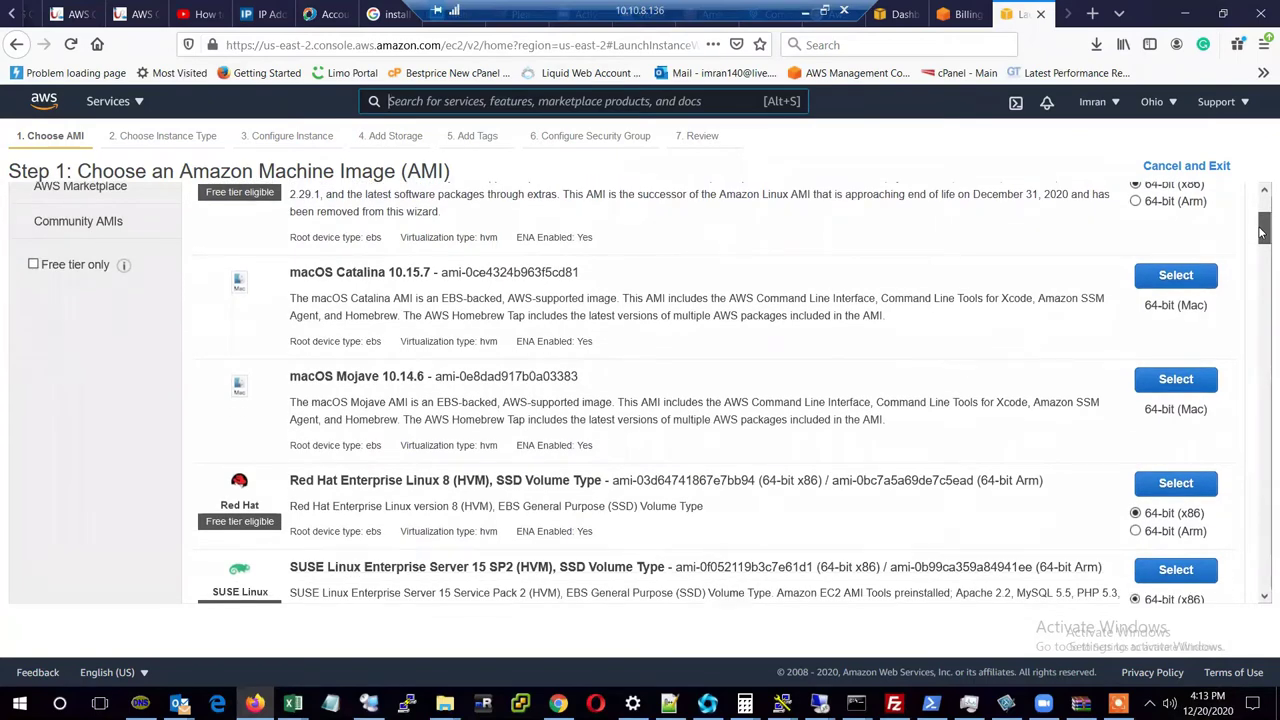
{"action": "left_click_drag", "start_coordinate": [1262, 232], "coordinate": [1262, 236]}
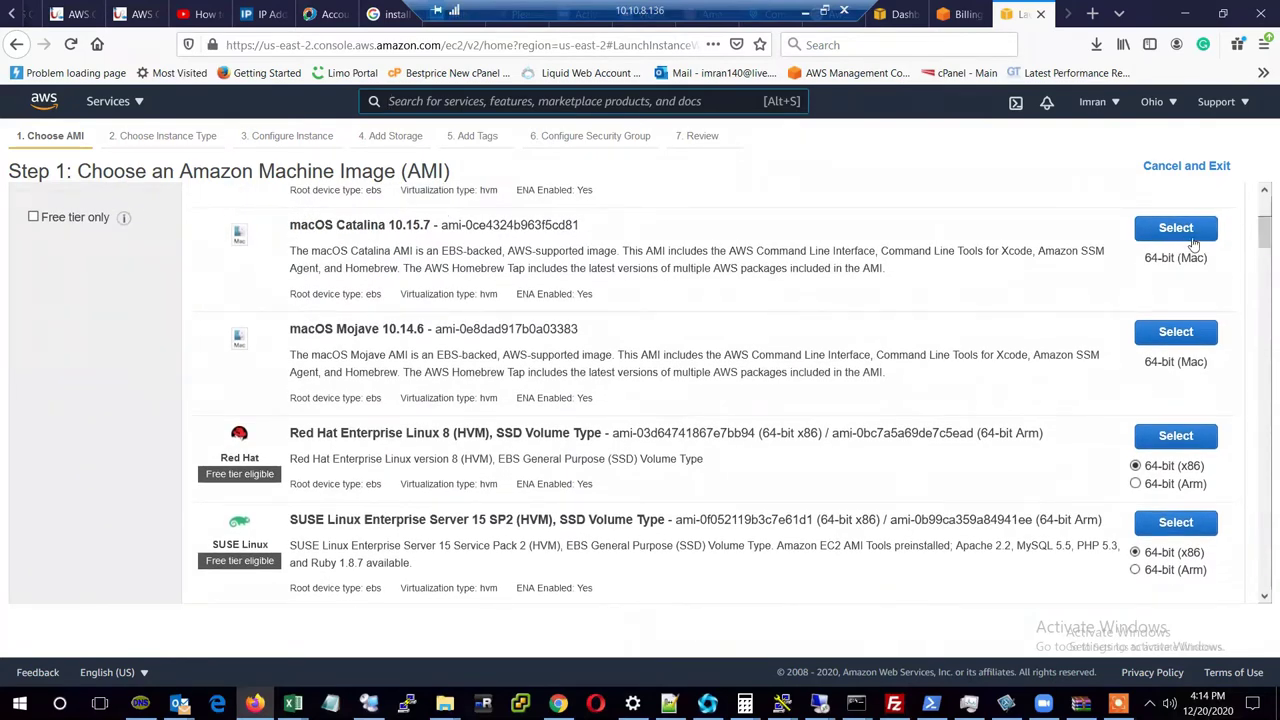
{"action": "scroll", "coordinate": [1262, 252], "scroll_direction": "down", "scroll_amount": 2}
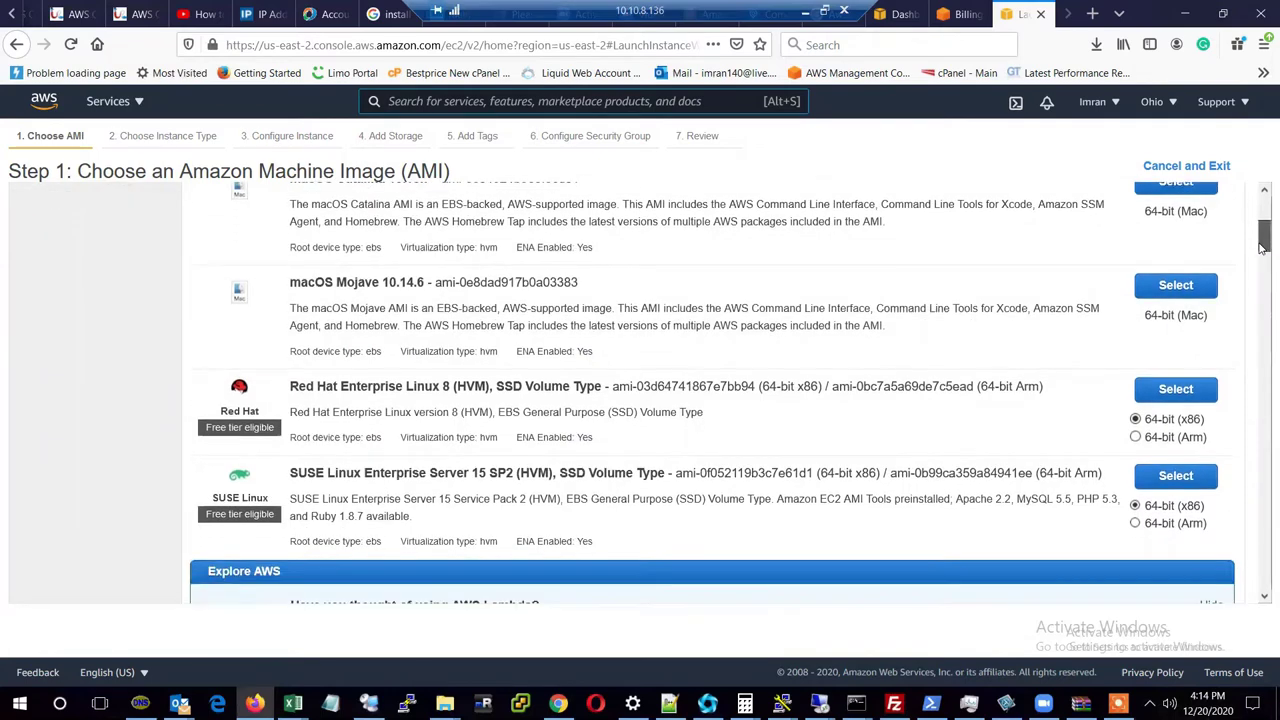
{"action": "left_click_drag", "start_coordinate": [1262, 252], "coordinate": [1262, 256]}
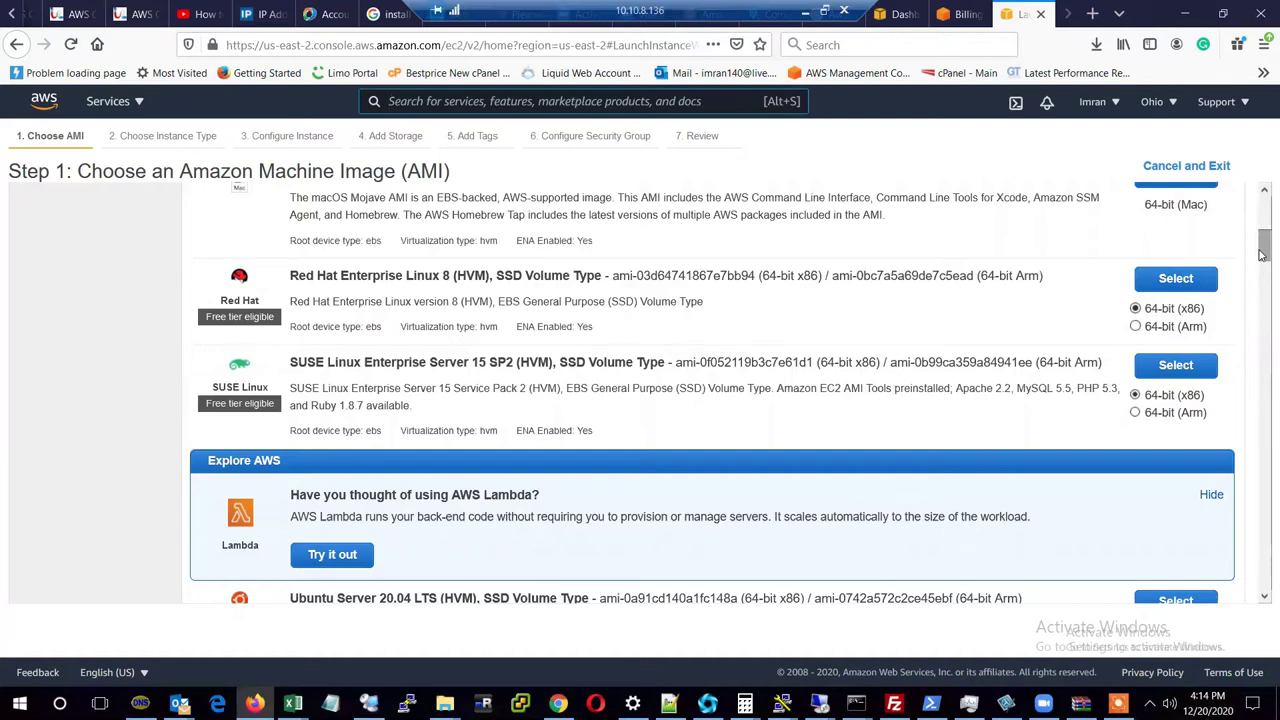
{"action": "left_click_drag", "start_coordinate": [1262, 254], "coordinate": [1262, 288]}
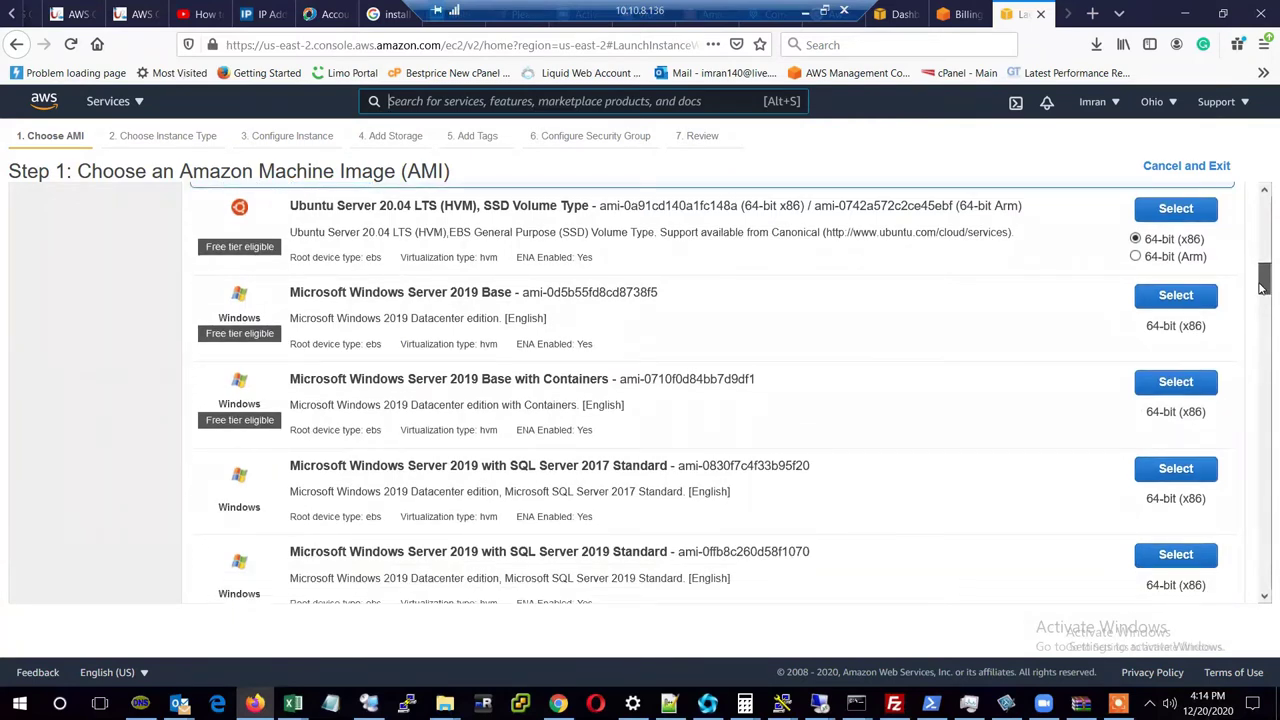
{"action": "left_click_drag", "start_coordinate": [1262, 287], "coordinate": [1262, 336]}
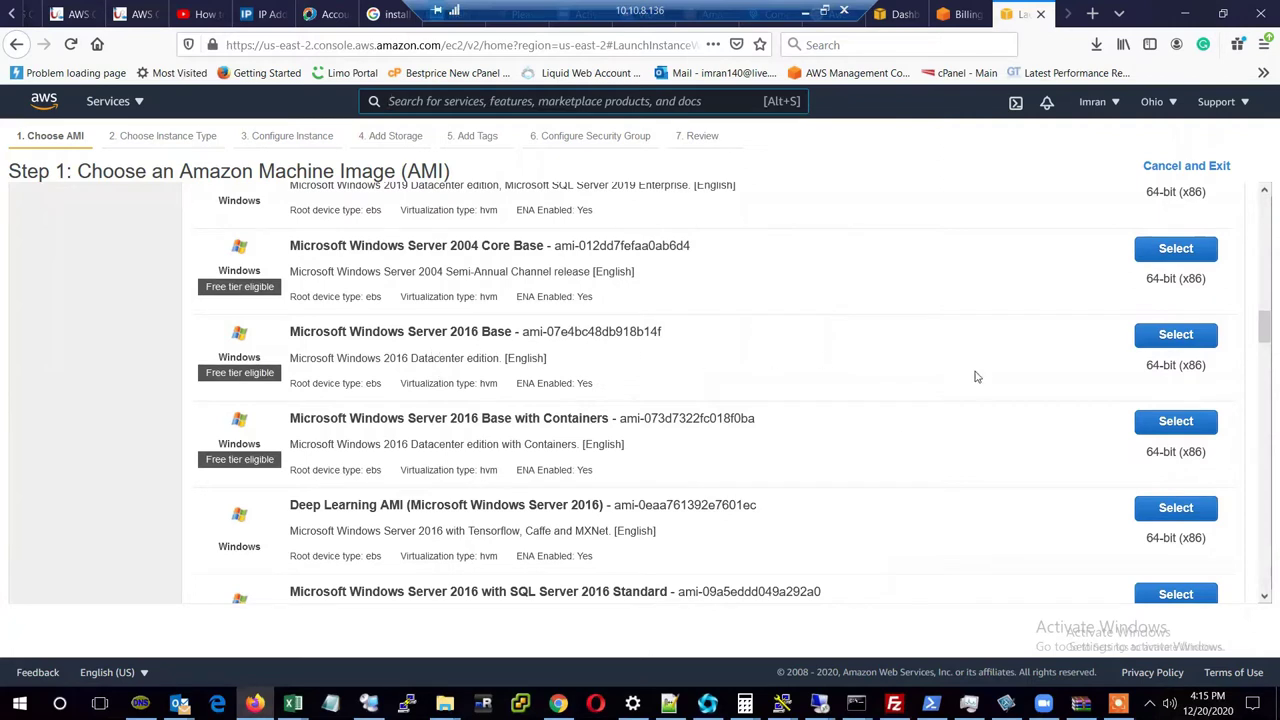
{"action": "left_click", "coordinate": [1160, 336]}
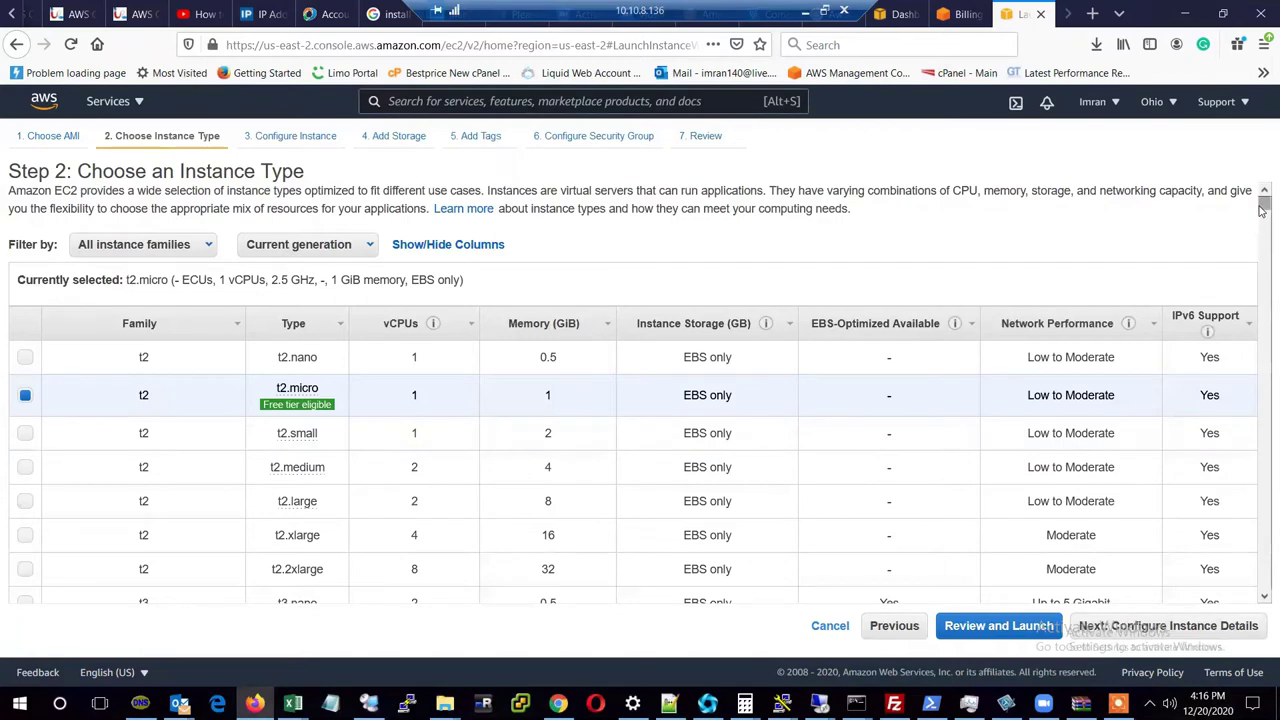
Examine the instance type list, comparing the vCPUs, memory and storage of the free tier eligible t2.micro with the other types.
{"action": "scroll", "coordinate": [1262, 208], "scroll_direction": "down", "scroll_amount": 1}
{"action": "scroll", "coordinate": [1262, 208], "scroll_direction": "down", "scroll_amount": 2}
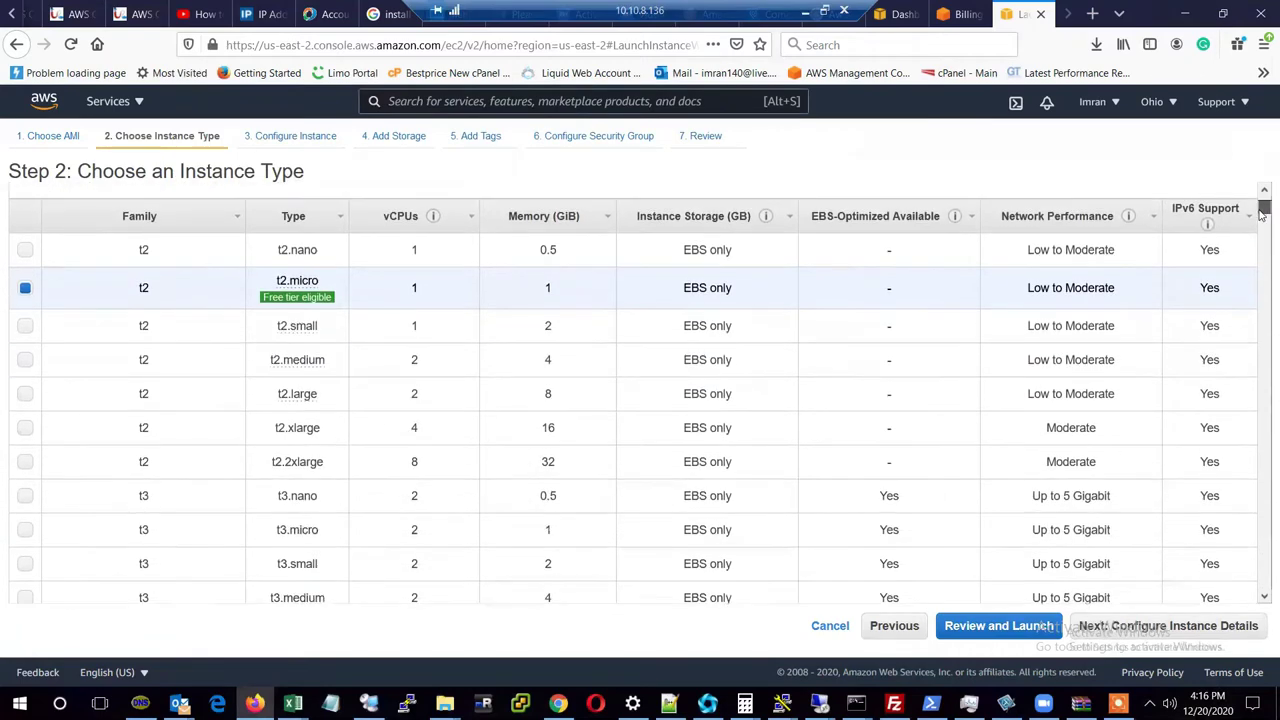
{"action": "scroll", "coordinate": [1262, 210], "scroll_direction": "down", "scroll_amount": 1}
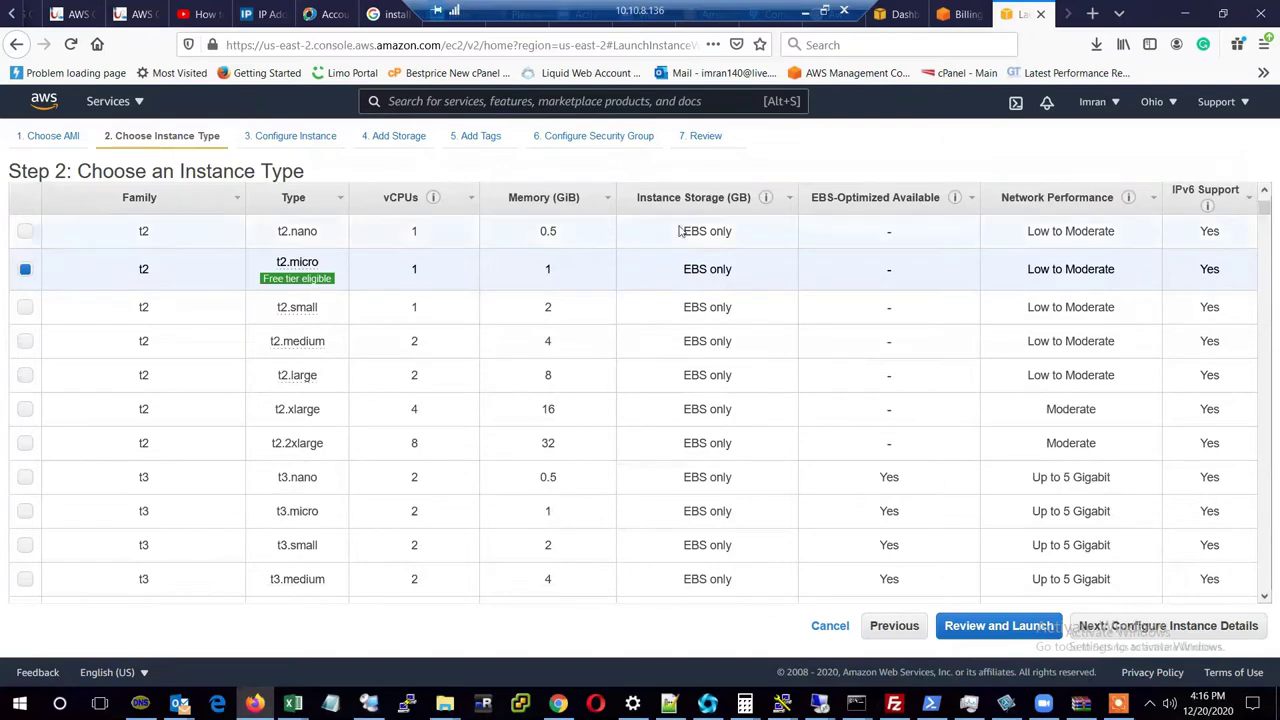
{"action": "mouse_move", "coordinate": [287, 265]}
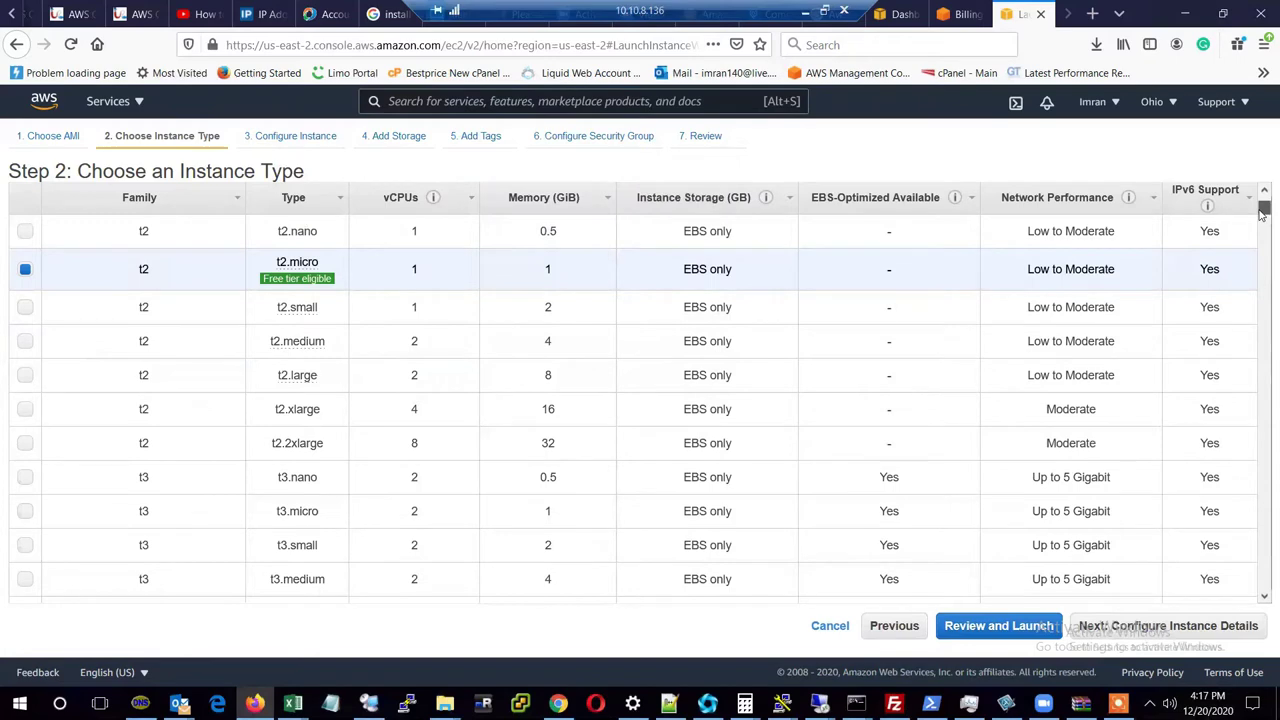
{"action": "scroll", "coordinate": [1262, 211], "scroll_direction": "up", "scroll_amount": 1}
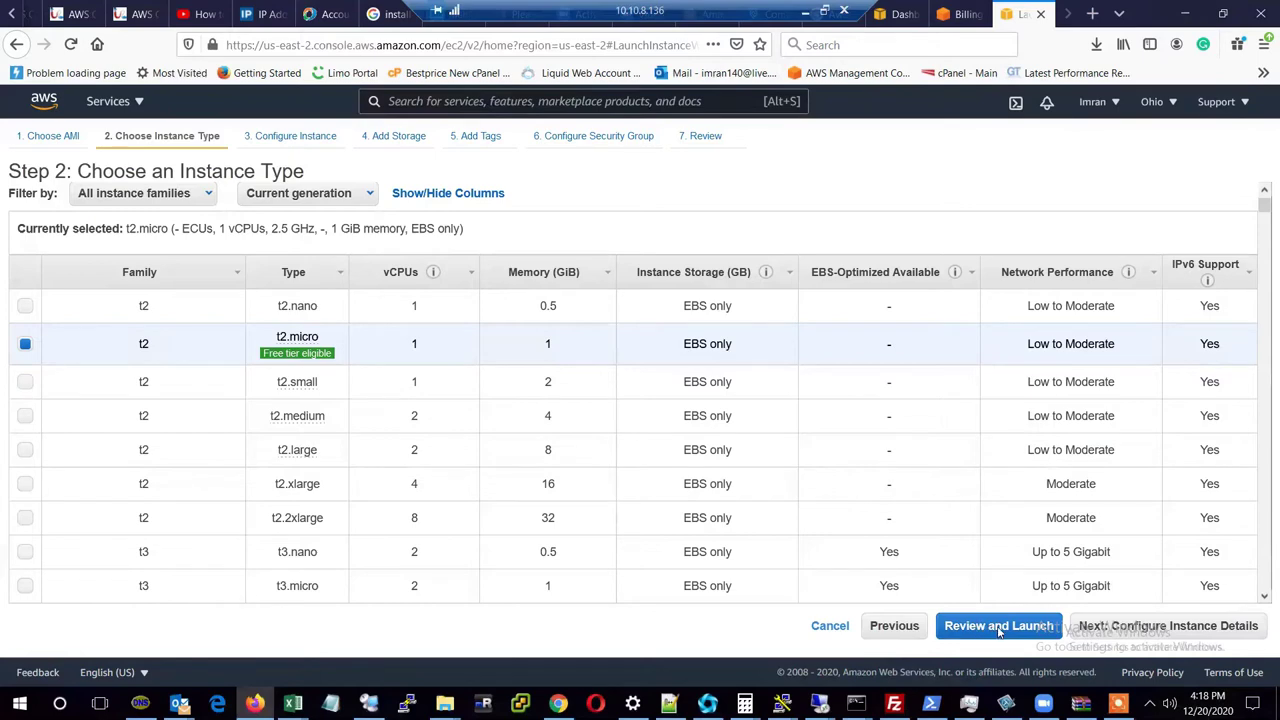
Return to the image selection and search the AMIs for "windows".
{"action": "left_click", "coordinate": [894, 627]}
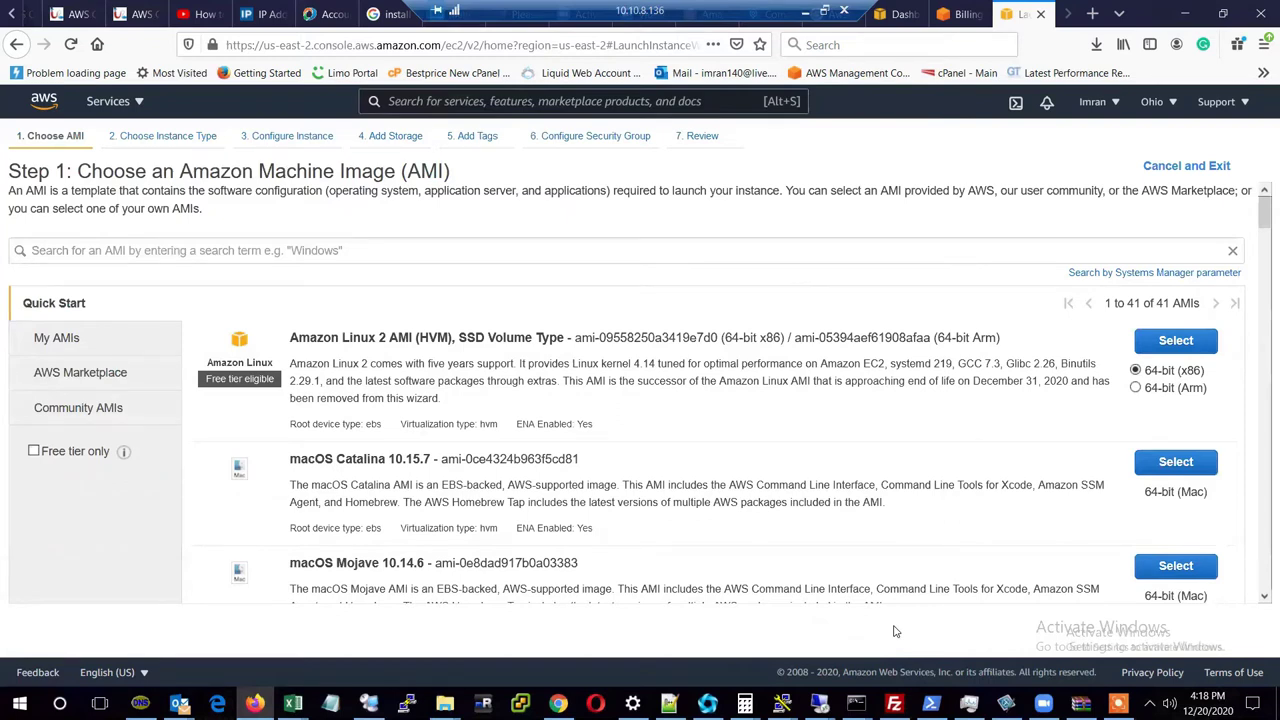
{"action": "left_click", "coordinate": [780, 253]}
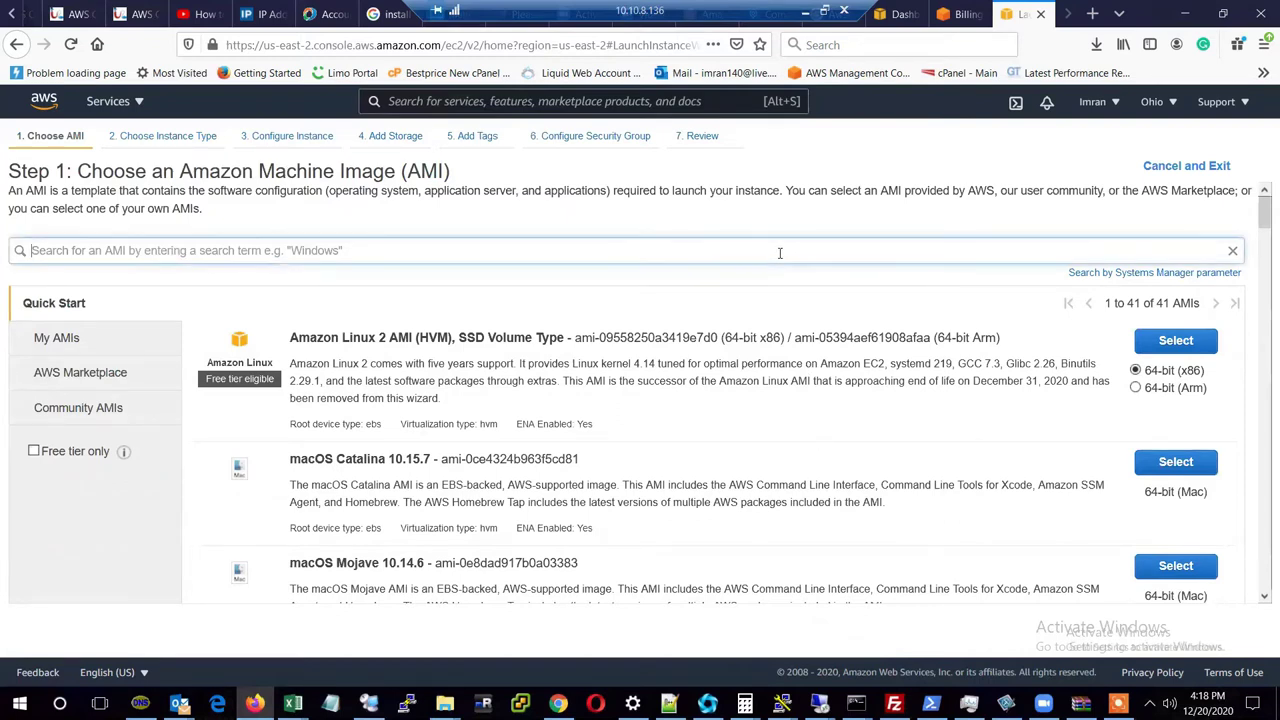
{"action": "type", "text": "win"}
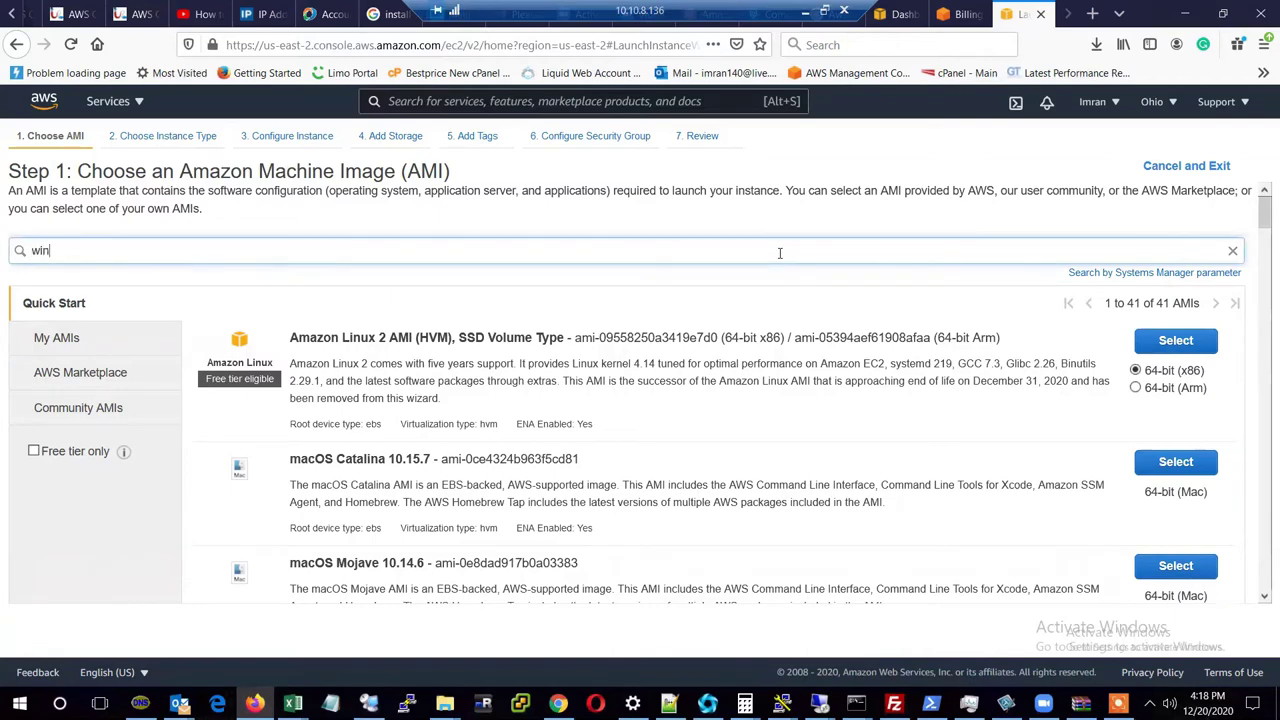
{"action": "type", "text": "dows"}
{"action": "key", "text": "Return"}
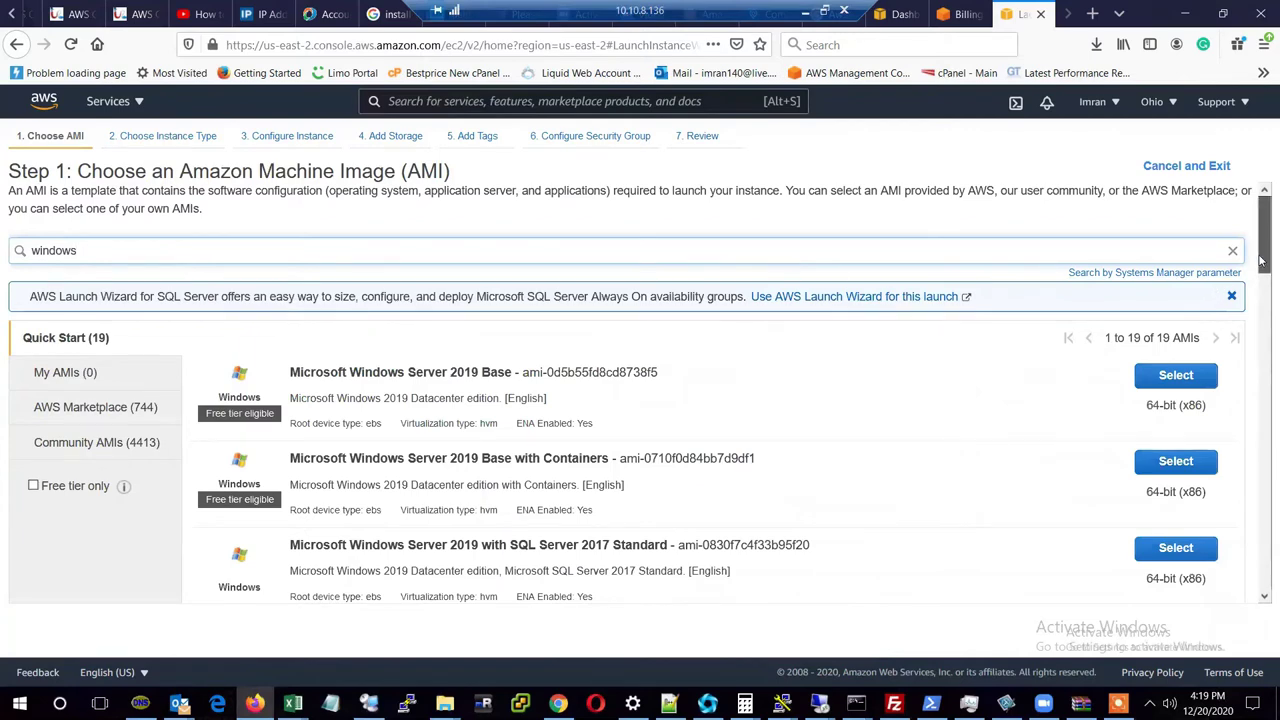
Choose the Microsoft Windows Server 2016 Base image and continue to the instance details with the t2.micro type.
{"action": "left_click_drag", "start_coordinate": [1262, 260], "coordinate": [1262, 317]}
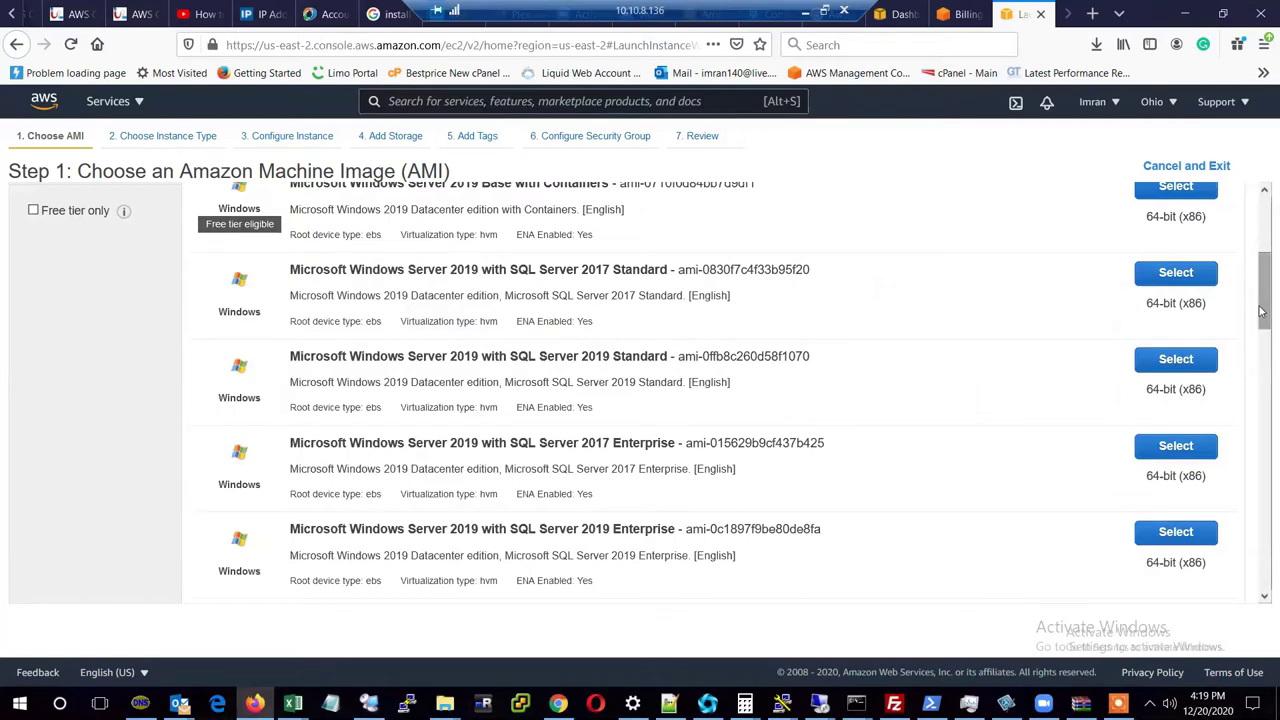
{"action": "left_click_drag", "start_coordinate": [1262, 320], "coordinate": [1262, 387]}
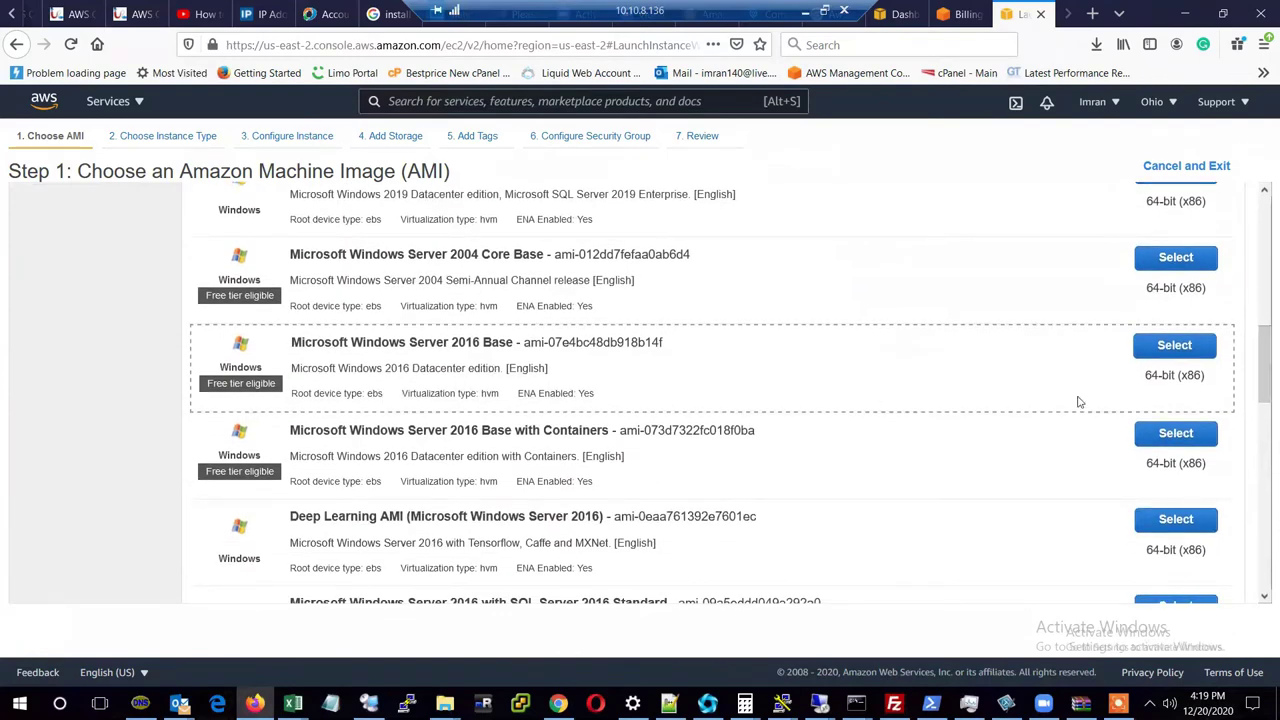
{"action": "left_click", "coordinate": [1170, 346]}
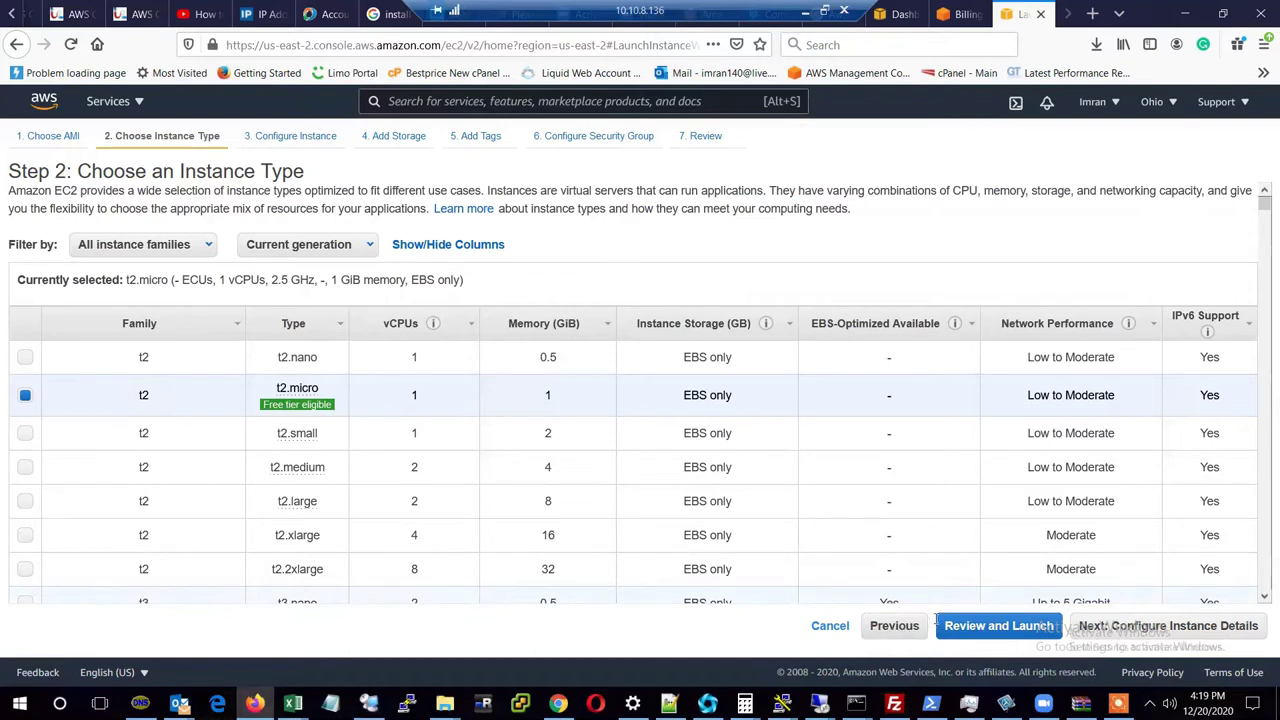
{"action": "left_click", "coordinate": [1128, 627]}
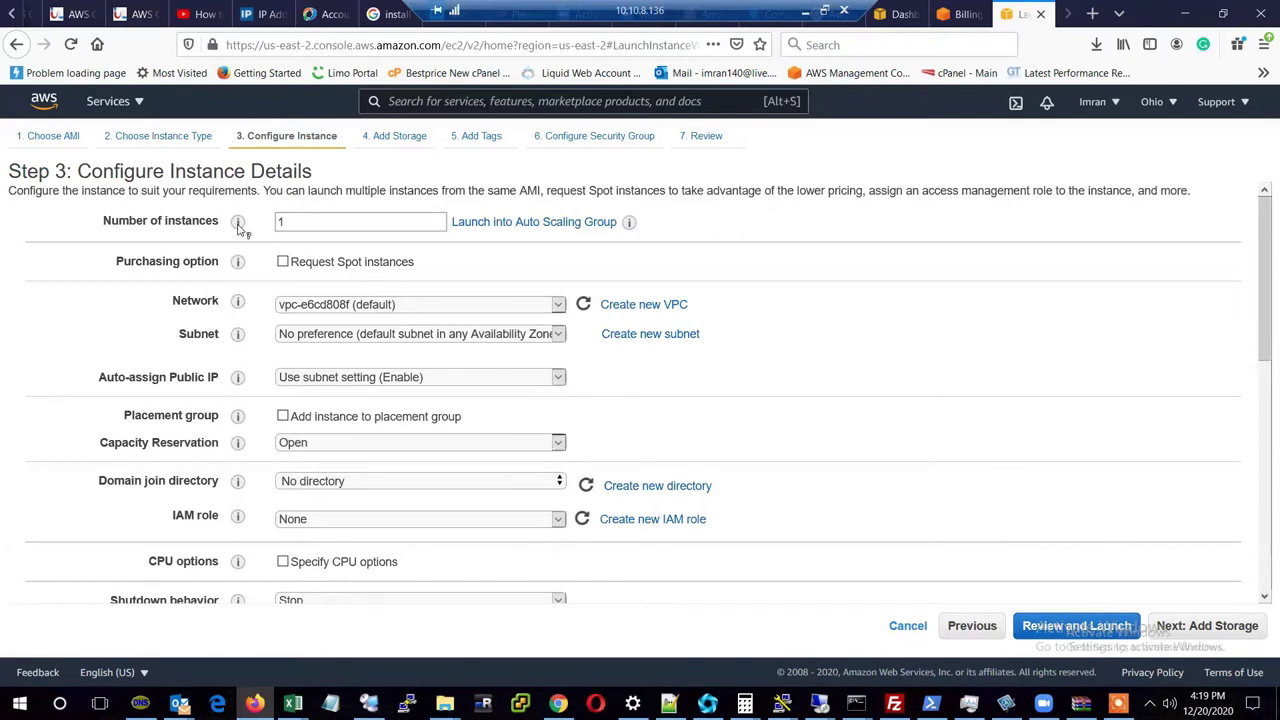
Read the help for number of instances, purchasing option, network, subnet and public IP, and check the Auto-assign Public IP options, keeping the subnet setting.
{"action": "mouse_move", "coordinate": [240, 228]}
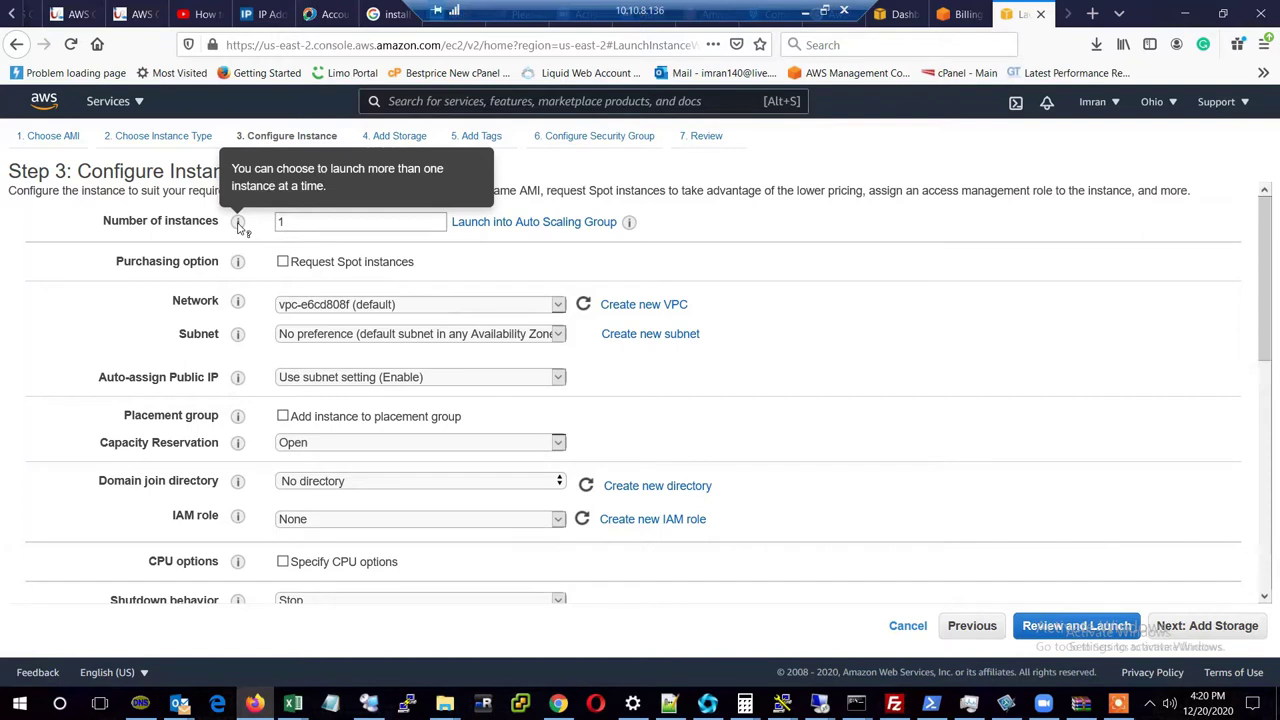
{"action": "mouse_move", "coordinate": [240, 266]}
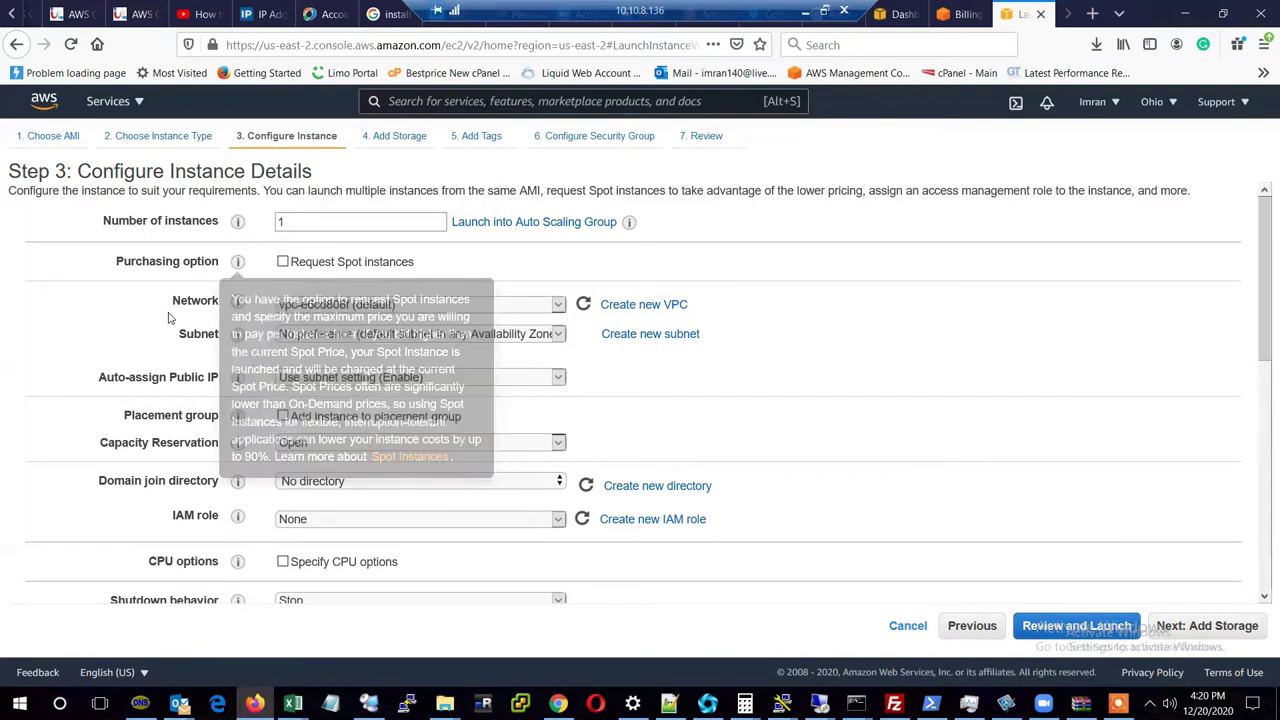
{"action": "mouse_move", "coordinate": [243, 306]}
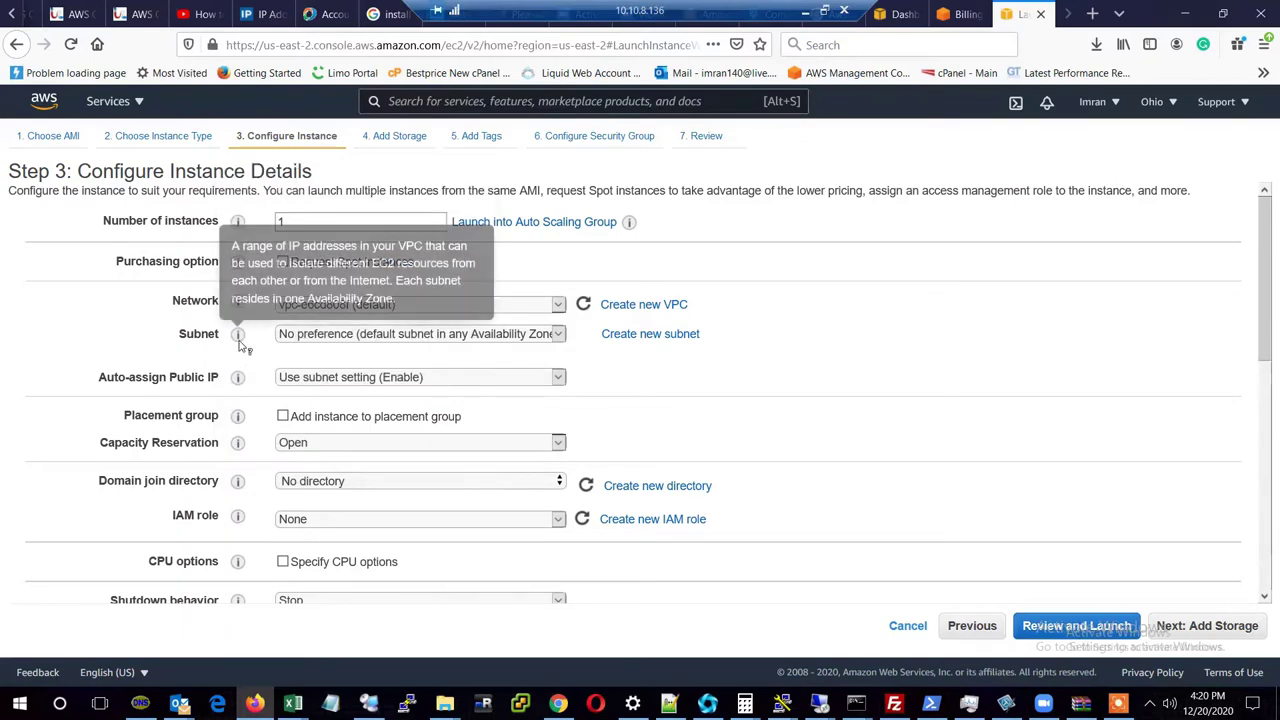
{"action": "mouse_move", "coordinate": [236, 390]}
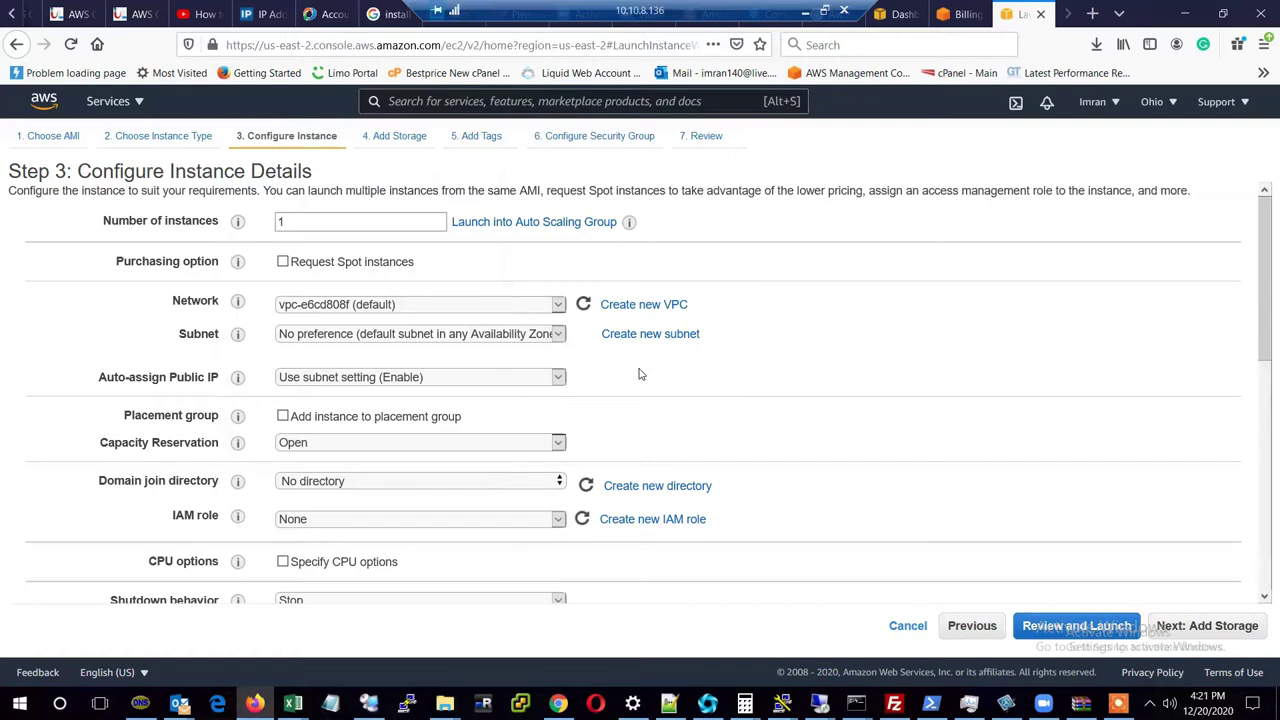
{"action": "left_click", "coordinate": [547, 381]}
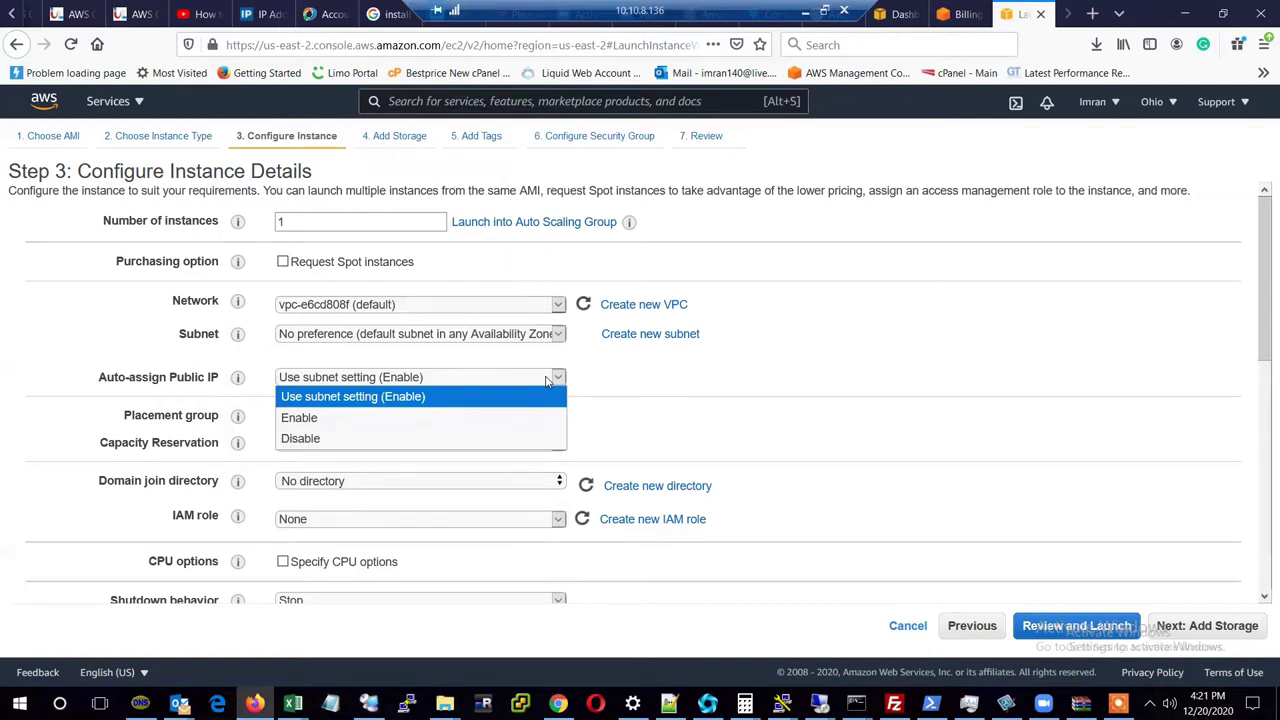
{"action": "left_click", "coordinate": [688, 380]}
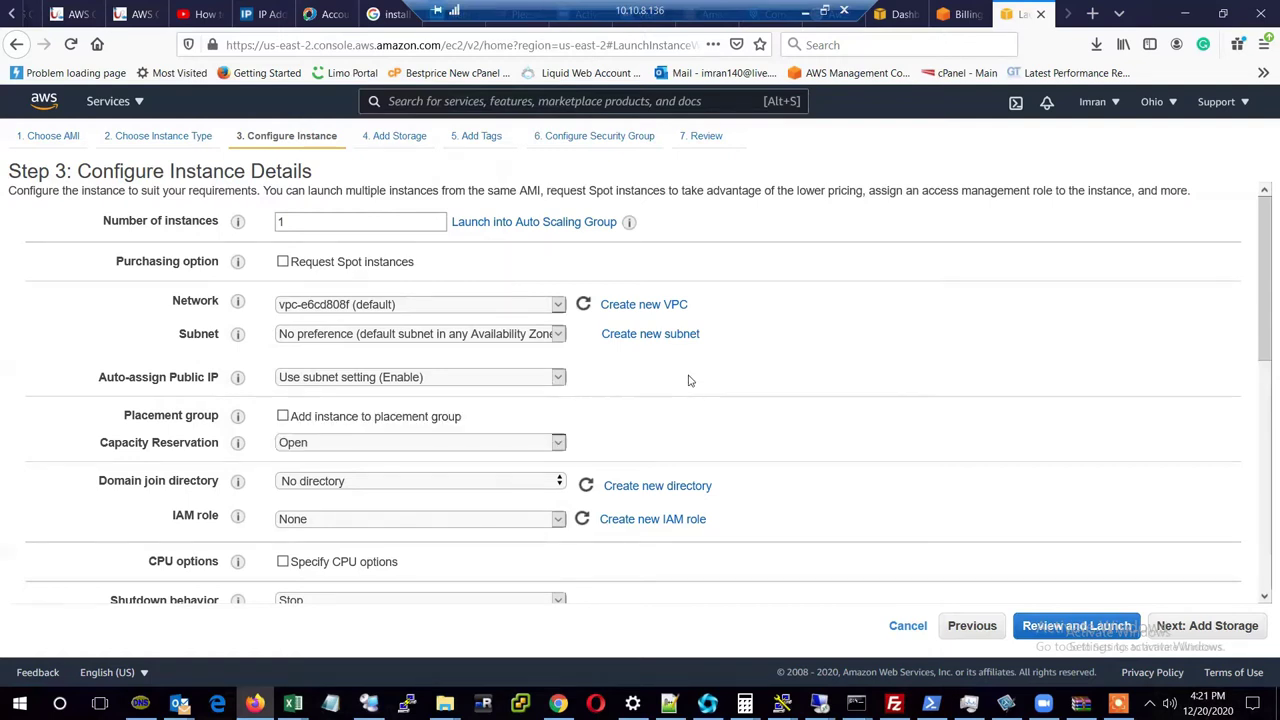
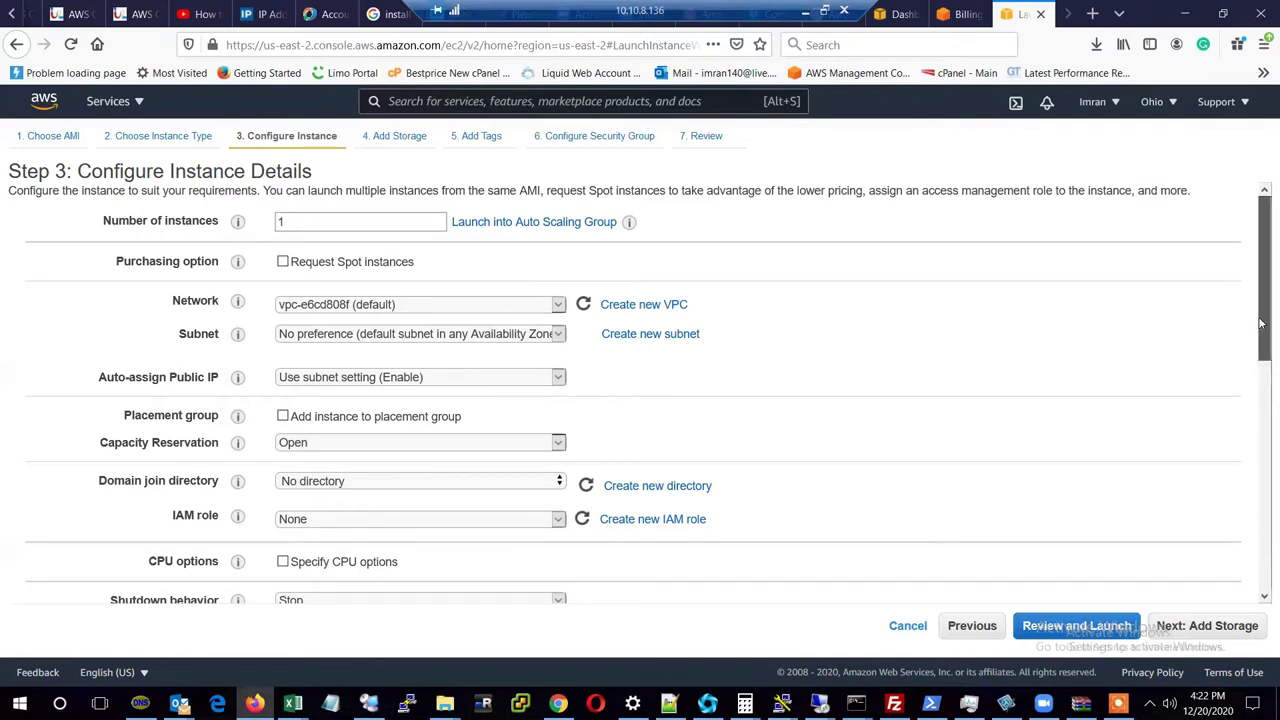
Review the remaining instance details down to Advanced Details, keep the defaults, and continue to the storage settings.
{"action": "mouse_move", "coordinate": [1260, 323]}
{"action": "left_mouse_down"}
{"action": "mouse_move", "coordinate": [1260, 349]}
{"action": "mouse_move", "coordinate": [1261, 331]}
{"action": "left_mouse_up"}
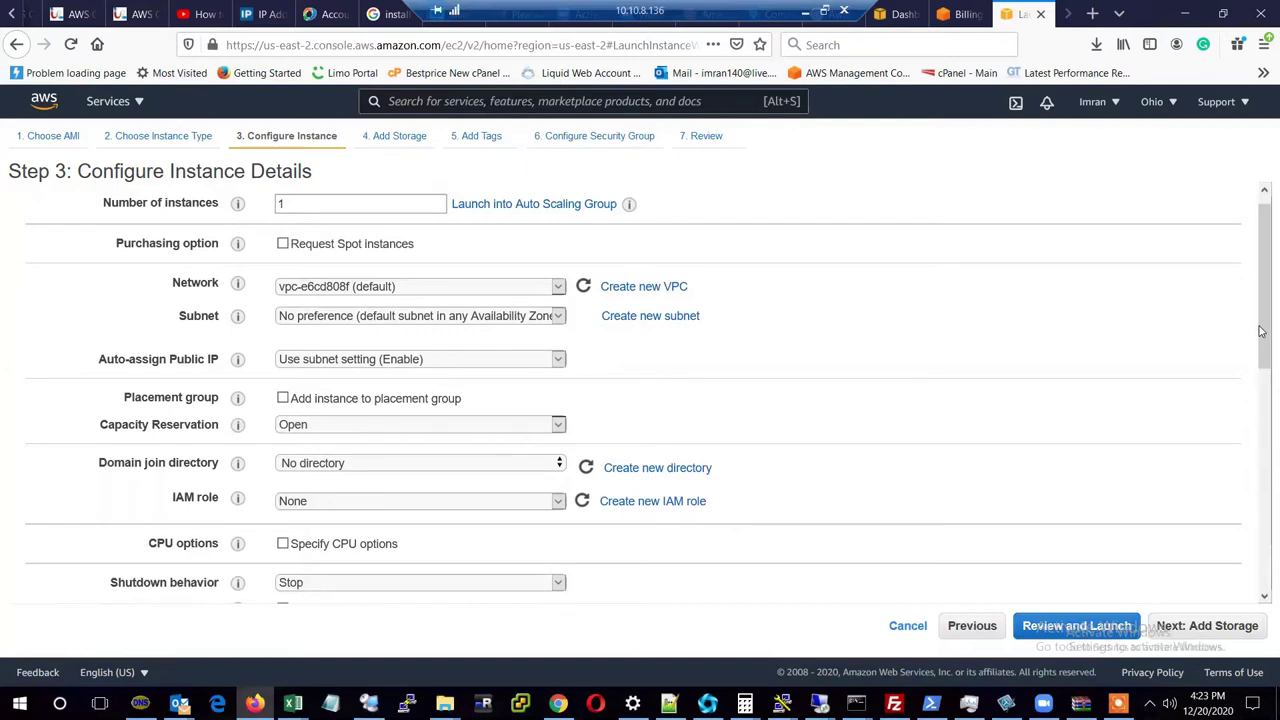
{"action": "left_click_drag", "start_coordinate": [1262, 331], "coordinate": [1261, 376]}
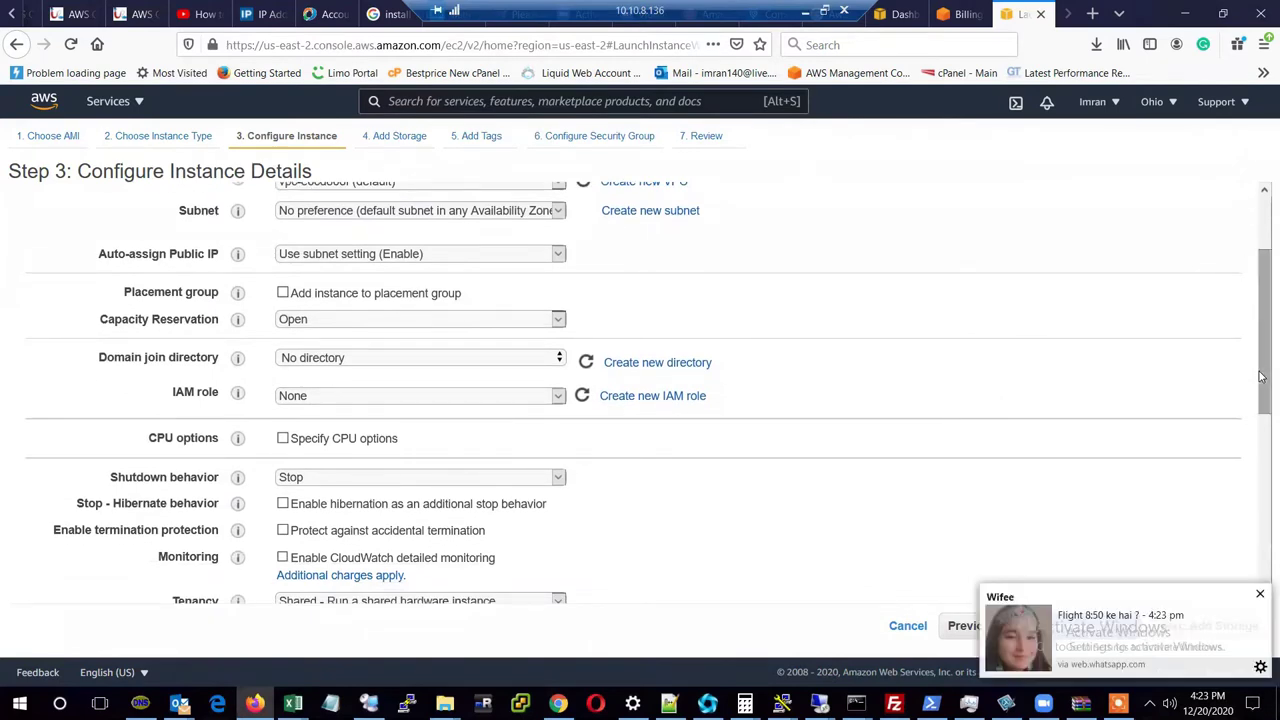
{"action": "left_click", "coordinate": [1260, 594]}
{"action": "left_click_drag", "start_coordinate": [1262, 414], "coordinate": [1262, 563]}
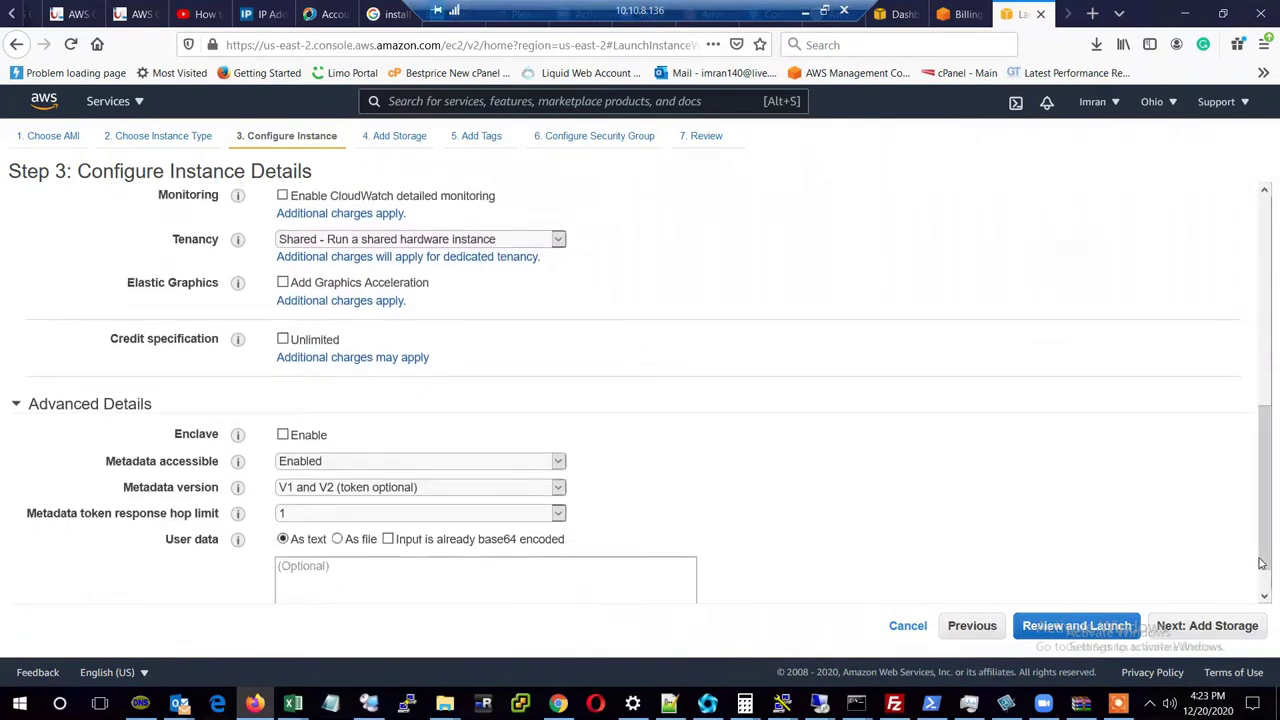
{"action": "left_click", "coordinate": [1221, 627]}
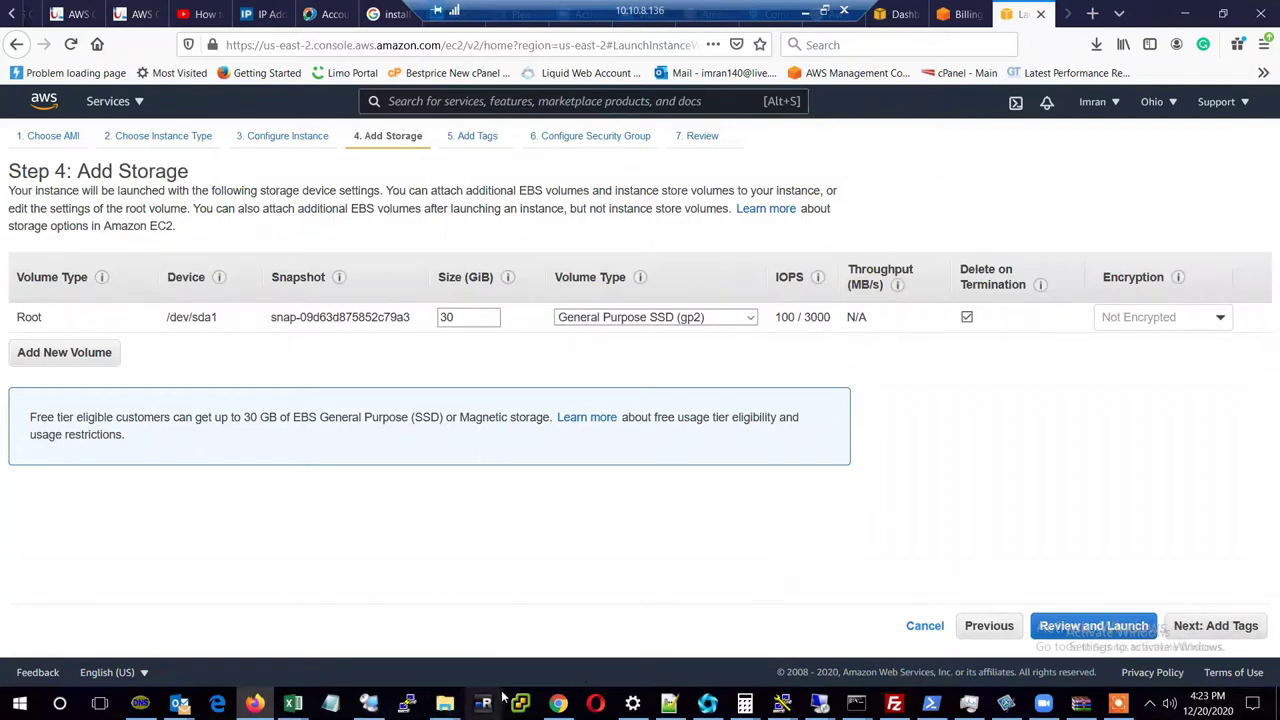
{"action": "left_click", "coordinate": [807, 10]}
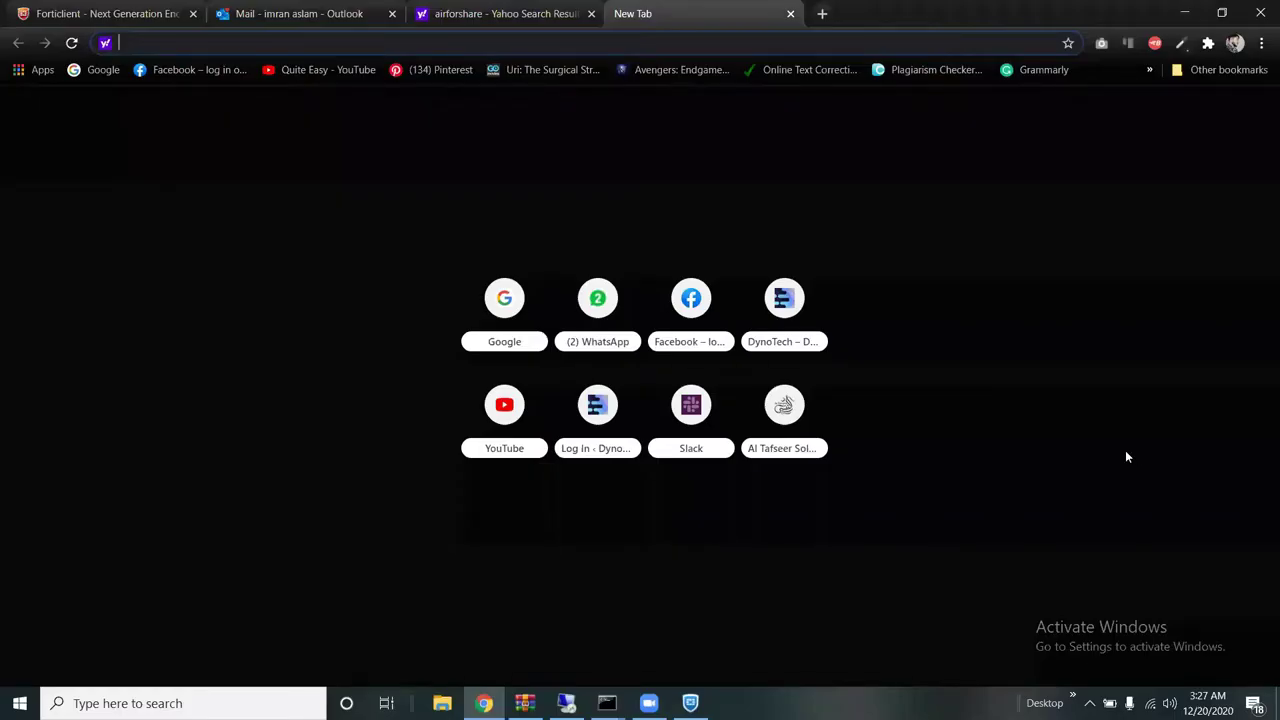
{"action": "left_click", "coordinate": [566, 703]}
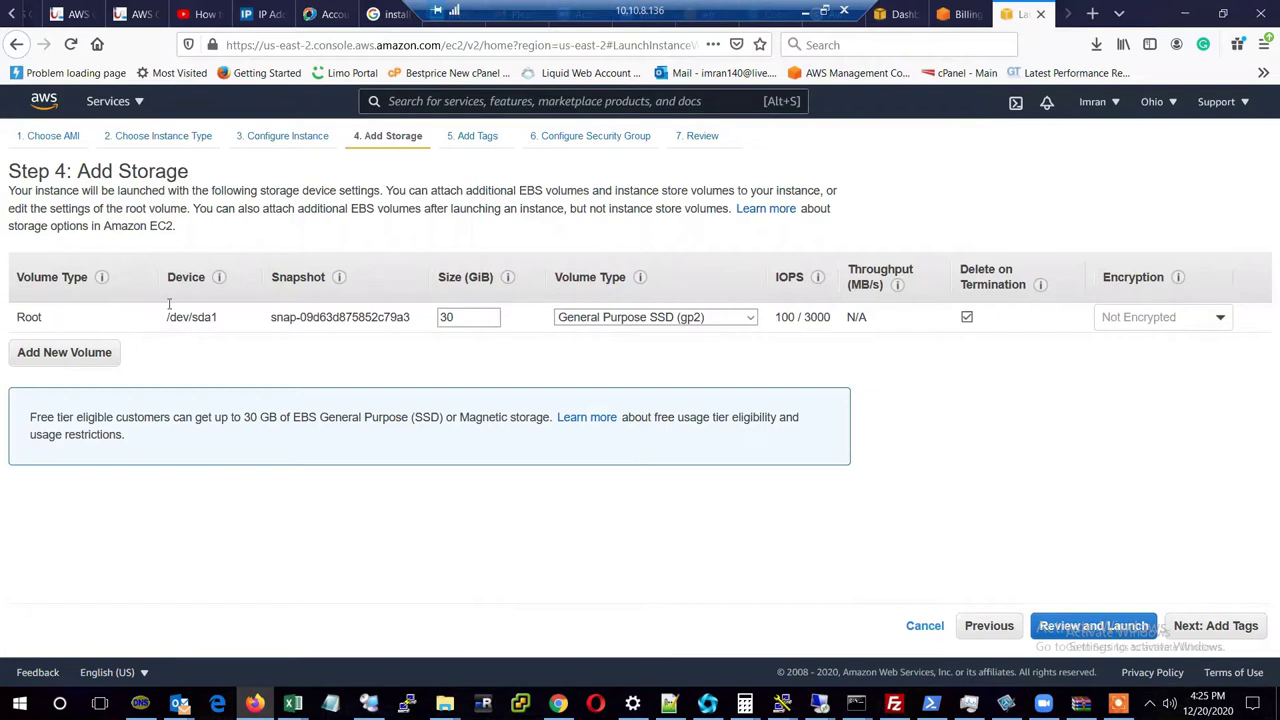
Add three extra EBS volumes below the root volume, checking the available volume types for the first one.
{"action": "left_click", "coordinate": [64, 353]}
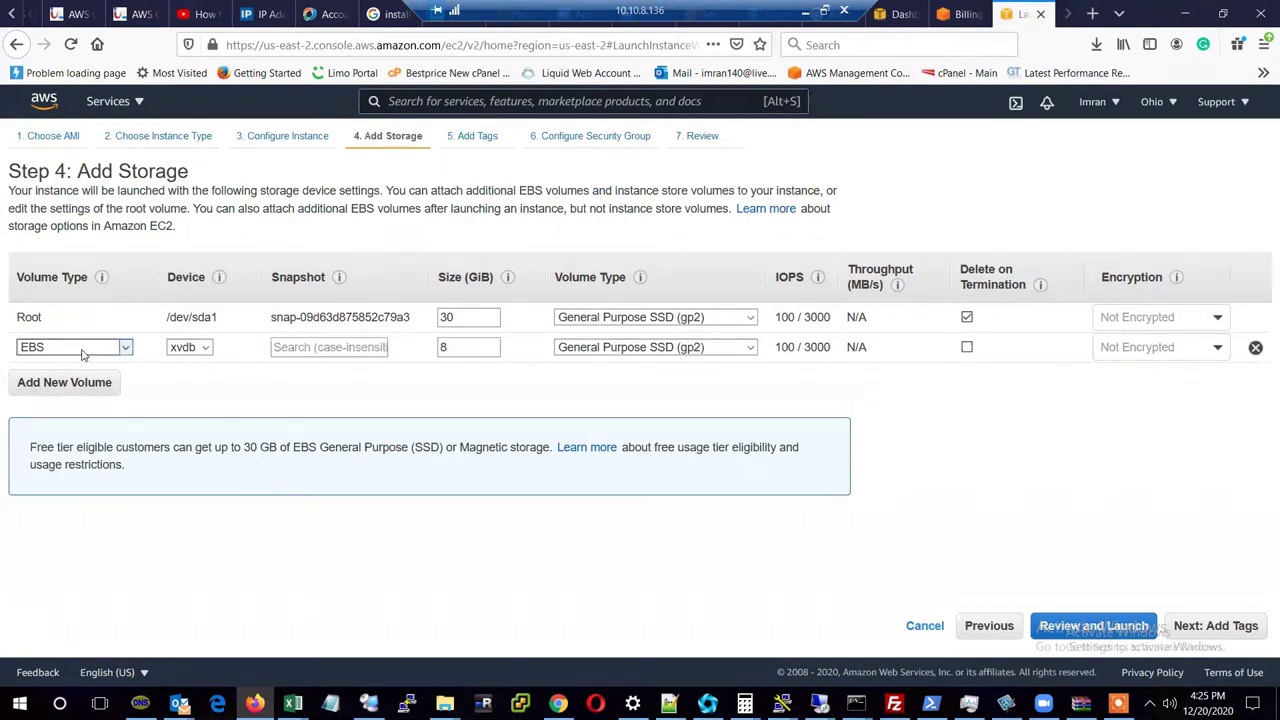
{"action": "left_click", "coordinate": [82, 350]}
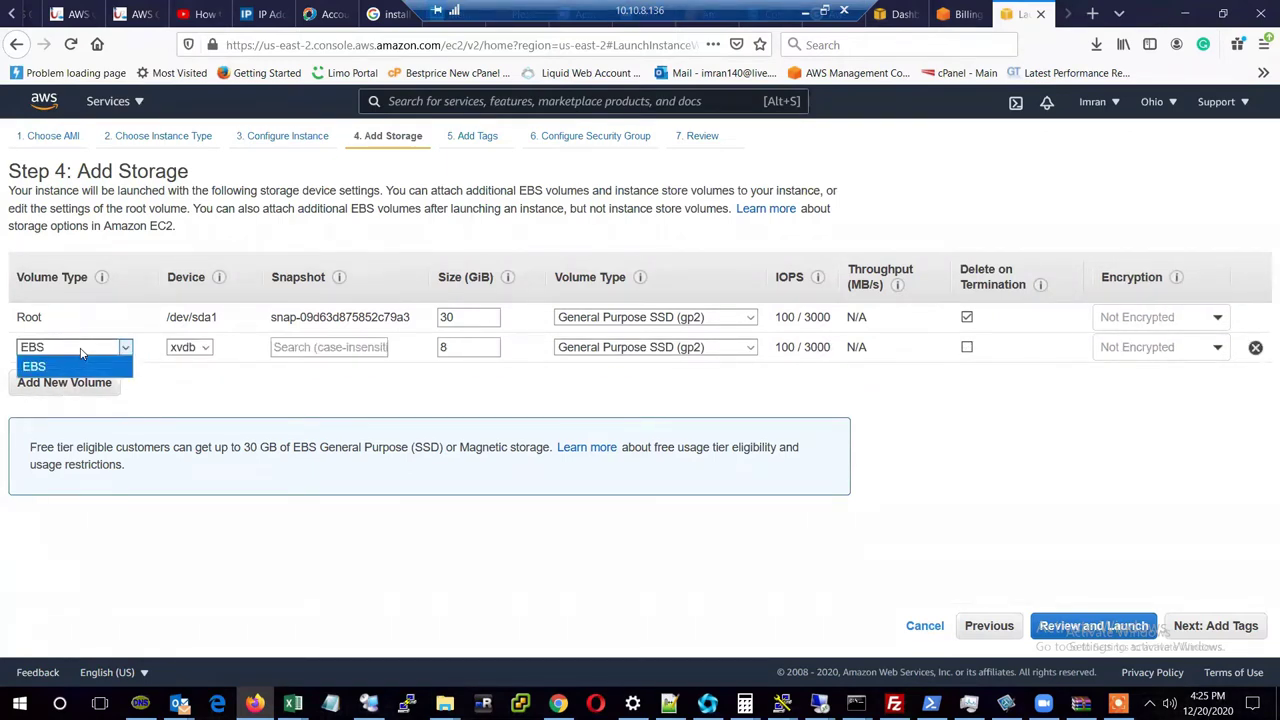
{"action": "left_click", "coordinate": [82, 352]}
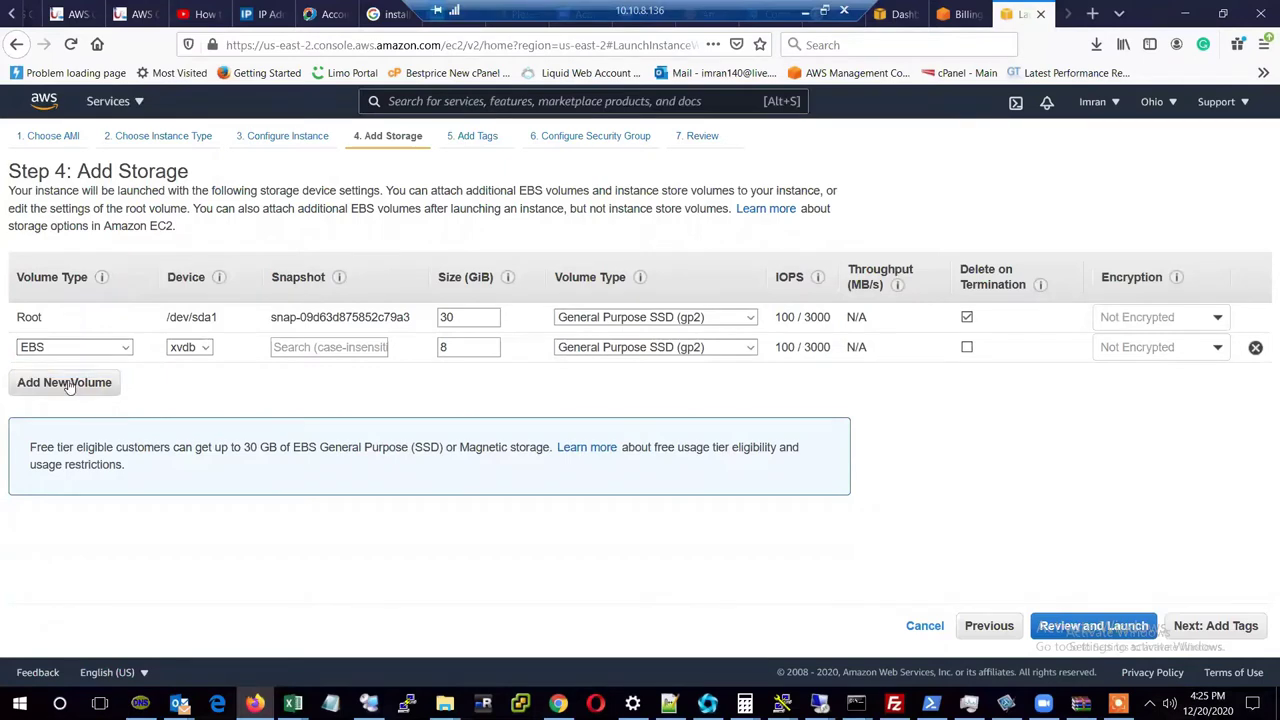
{"action": "left_click", "coordinate": [69, 385]}
{"action": "left_click", "coordinate": [69, 417]}
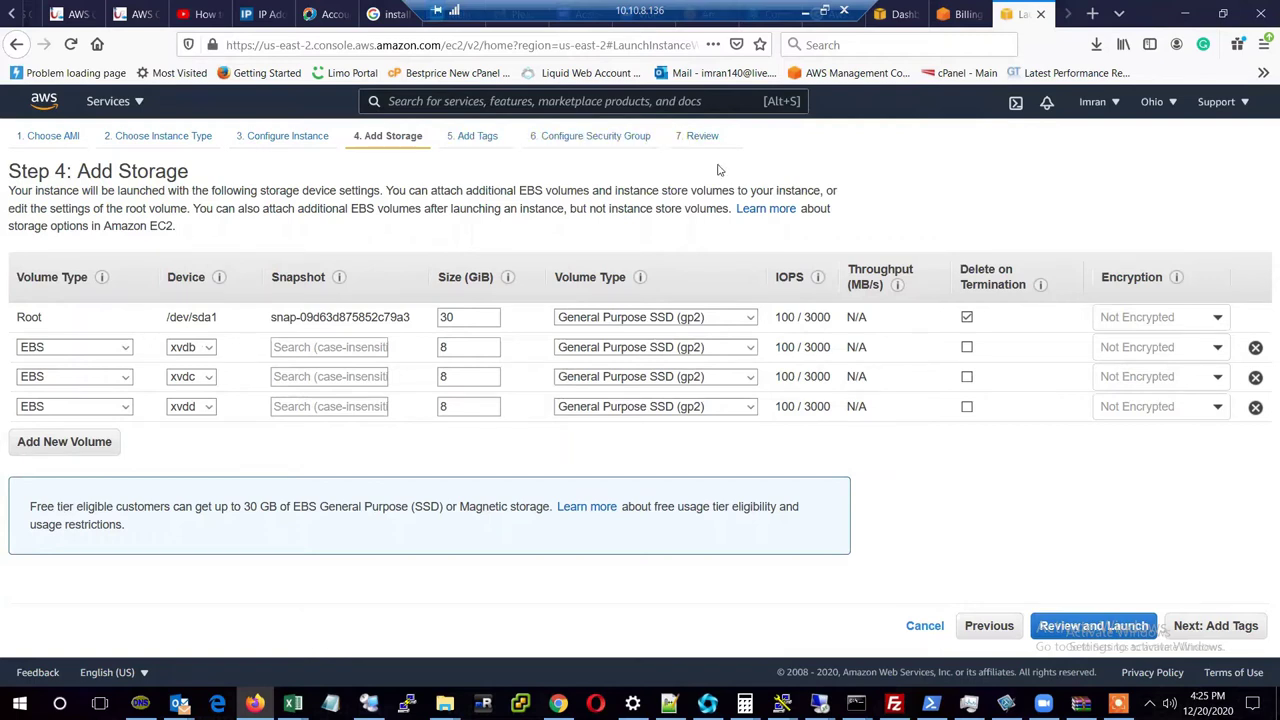
Remove all three added EBS volumes, leaving only the root volume.
{"action": "left_click", "coordinate": [1255, 348]}
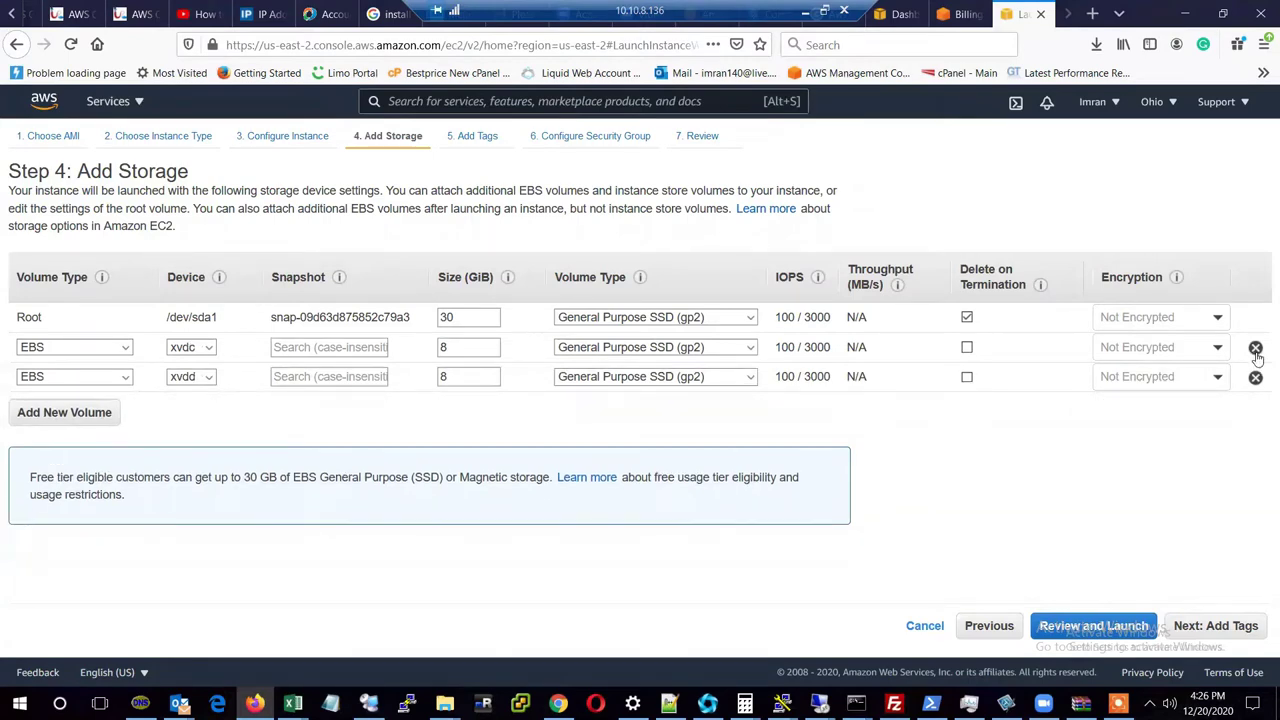
{"action": "left_click", "coordinate": [1255, 348]}
{"action": "left_click", "coordinate": [1255, 348]}
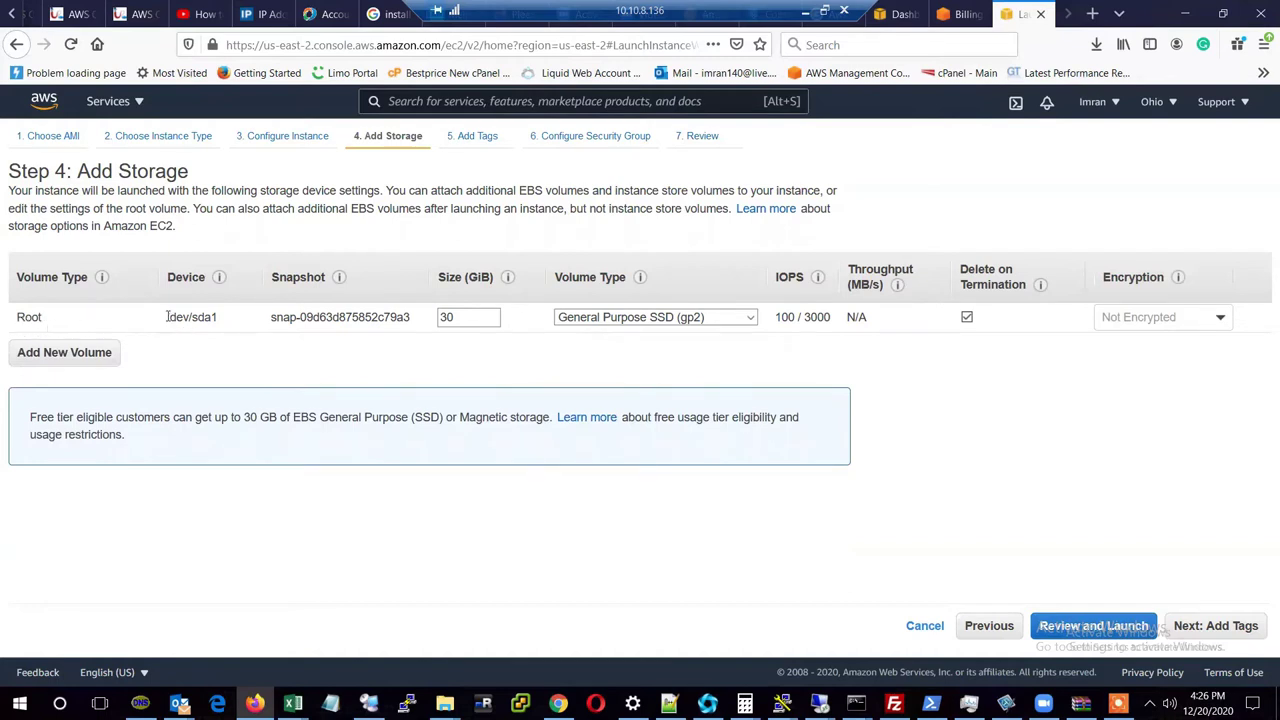
Examine the root volume's device name and its volume type options, keeping General Purpose SSD (gp2).
{"action": "left_click_drag", "start_coordinate": [168, 316], "coordinate": [226, 317]}
{"action": "left_click", "coordinate": [226, 318]}
{"action": "left_click_drag", "start_coordinate": [220, 318], "coordinate": [167, 318]}
{"action": "left_click", "coordinate": [645, 319]}
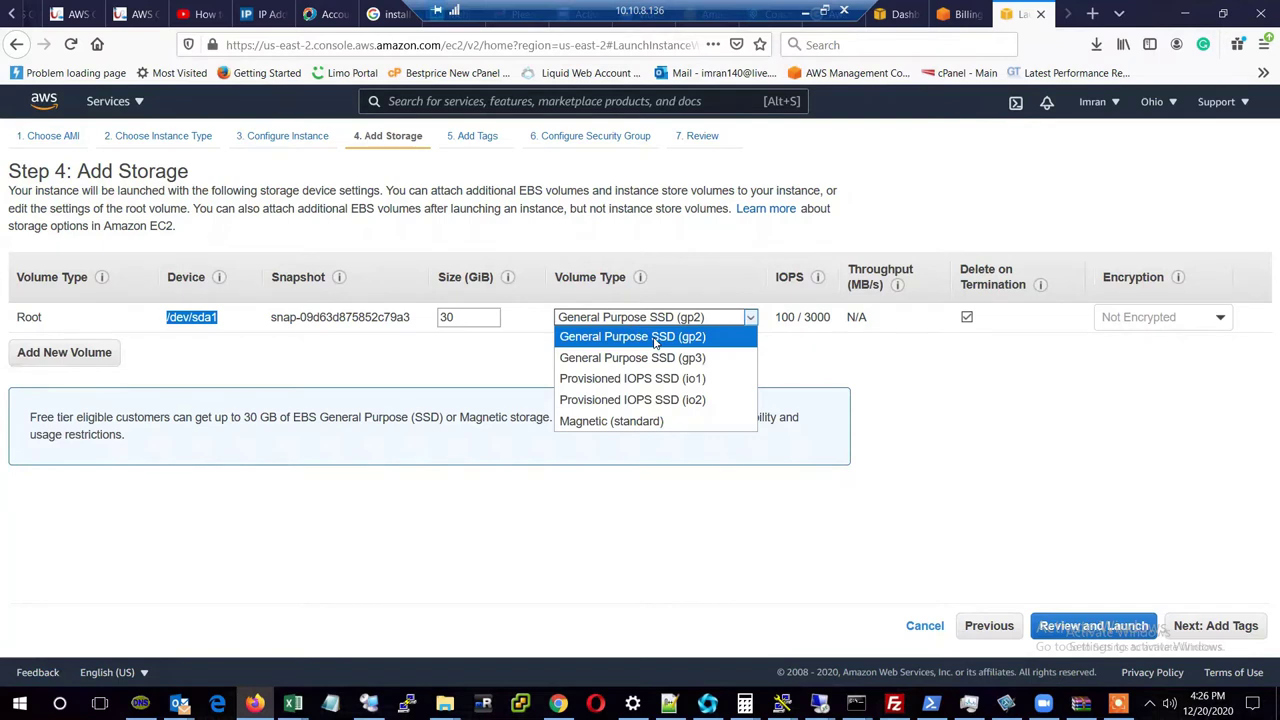
{"action": "left_click", "coordinate": [785, 355]}
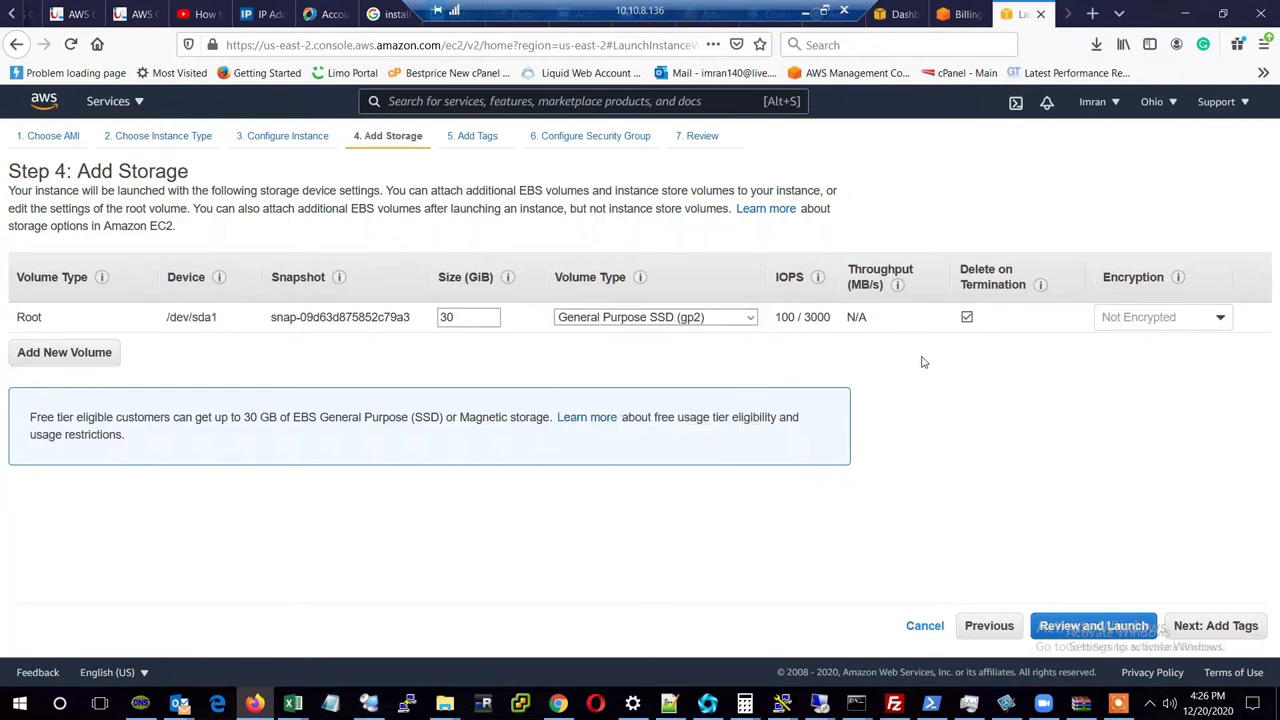
Toggle Delete on Termination for the root volume and continue to the tag settings.
{"action": "left_click", "coordinate": [966, 318]}
{"action": "left_click", "coordinate": [1229, 628]}
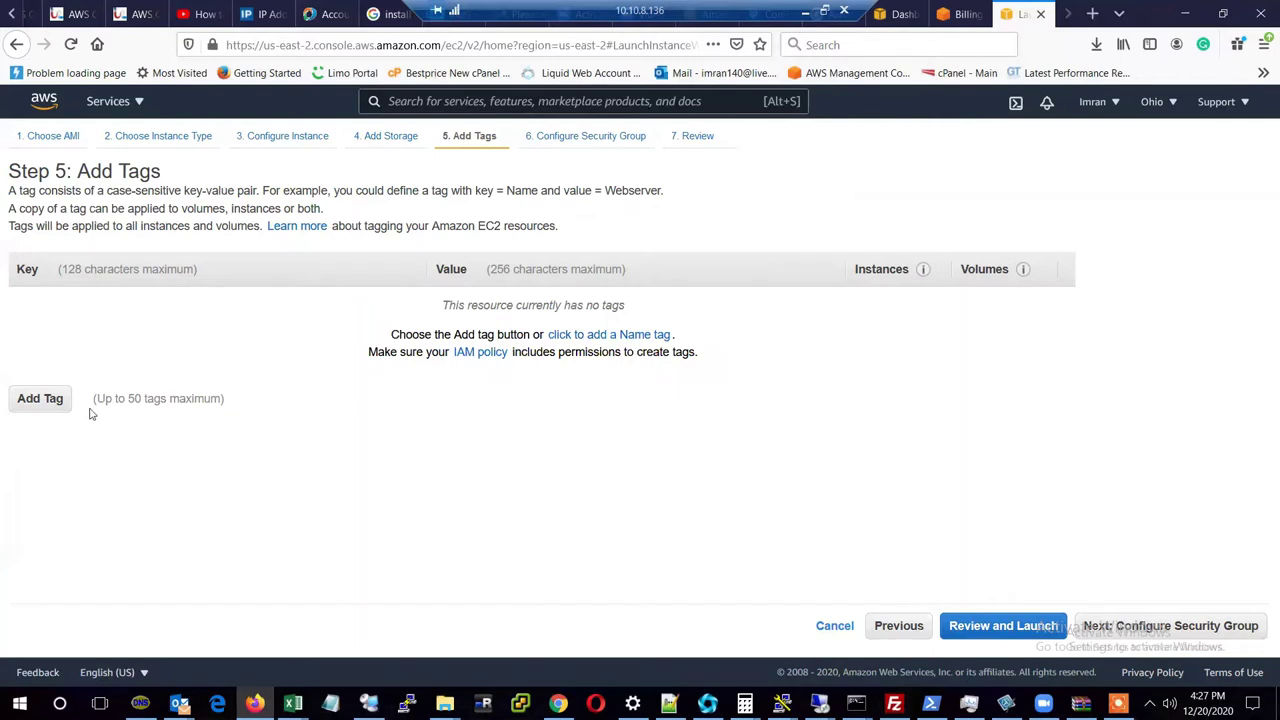
Add a tag with the key Name and the value Vismotech, and continue to the security group configuration.
{"action": "left_click", "coordinate": [40, 398]}
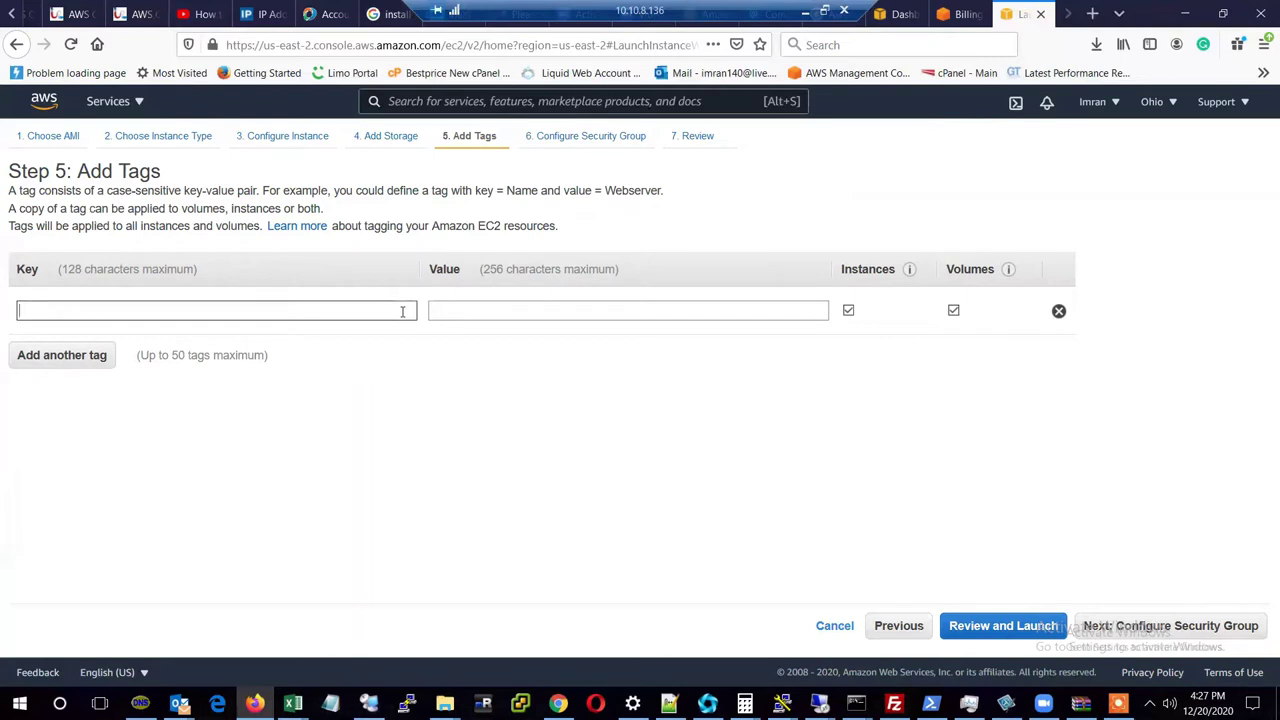
{"action": "type", "text": "Name"}
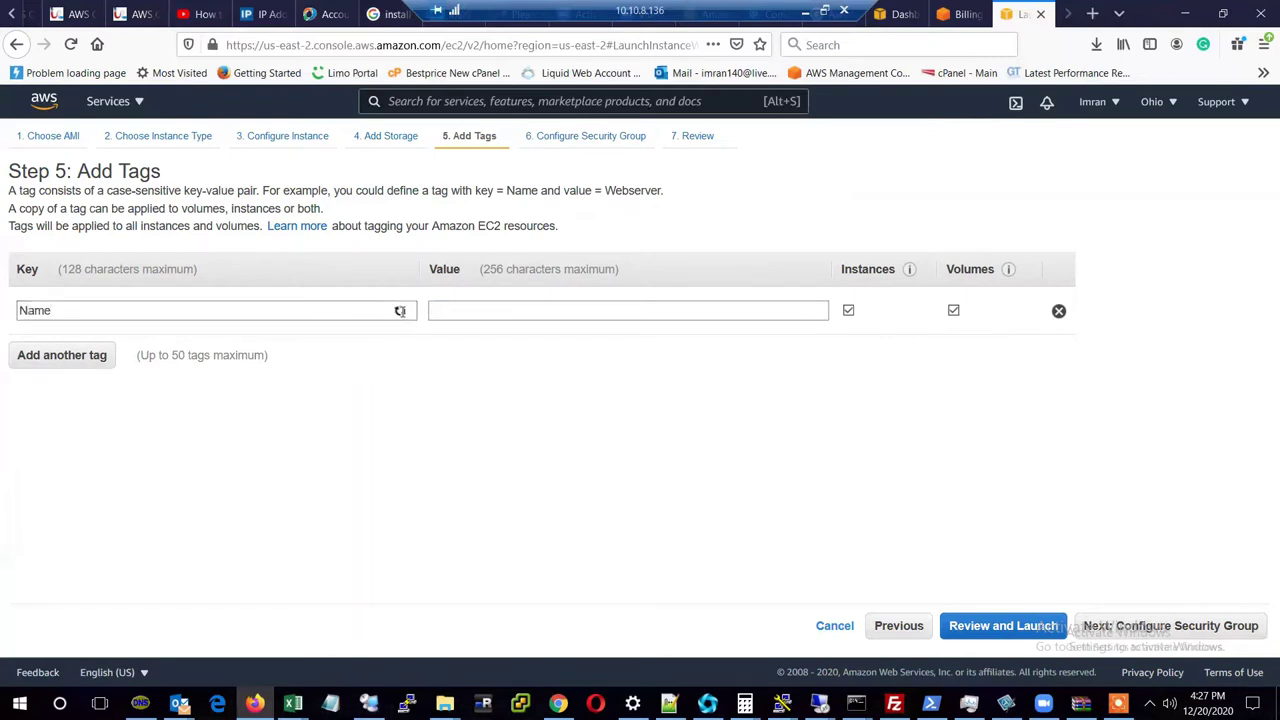
{"action": "key", "text": "Tab"}
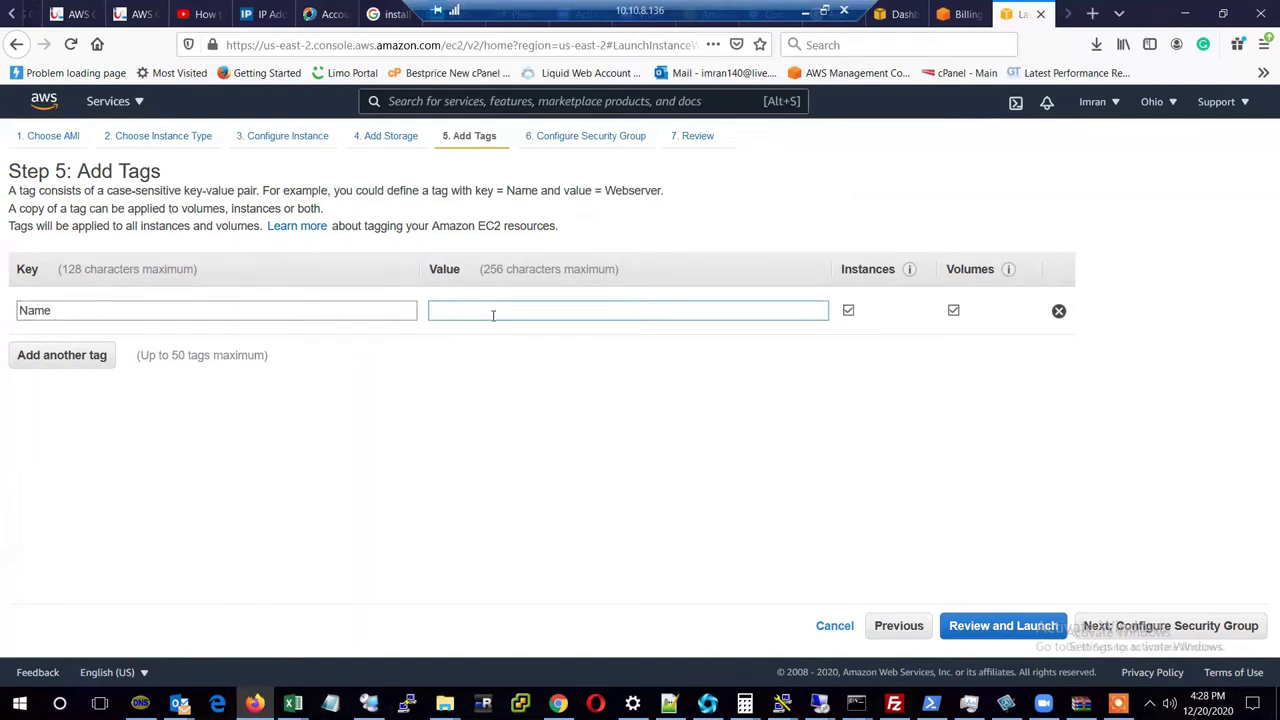
{"action": "type", "text": "Vismotech"}
{"action": "left_click", "coordinate": [1208, 627]}
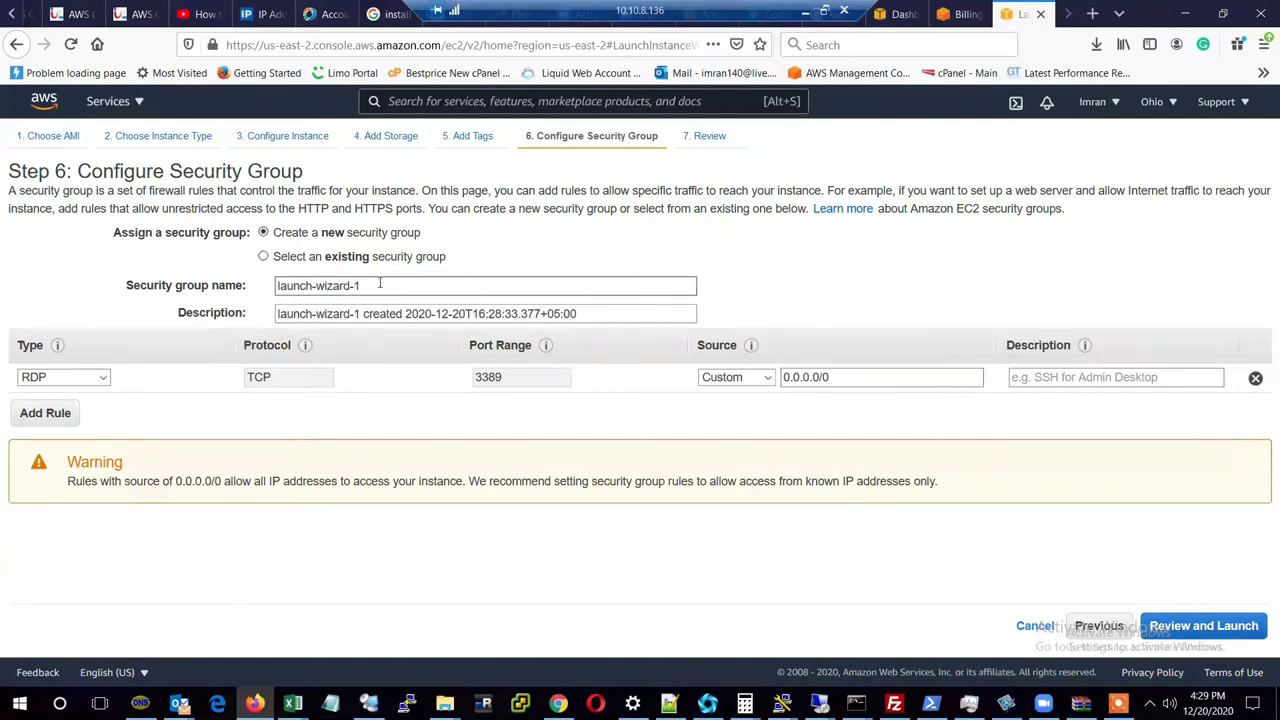
Name the new security group Vismo-Security-Rule and copy the same text into its description.
{"action": "left_click_drag", "start_coordinate": [380, 284], "coordinate": [256, 293]}
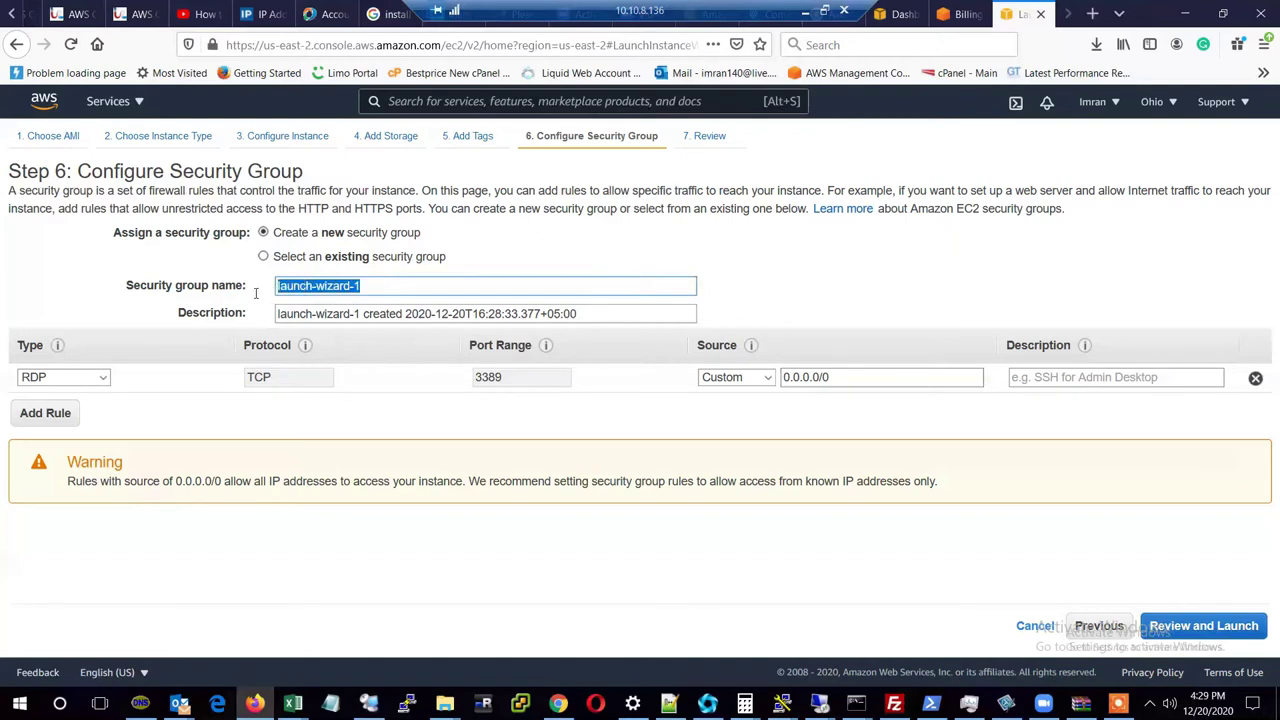
{"action": "type", "text": "Vi"}
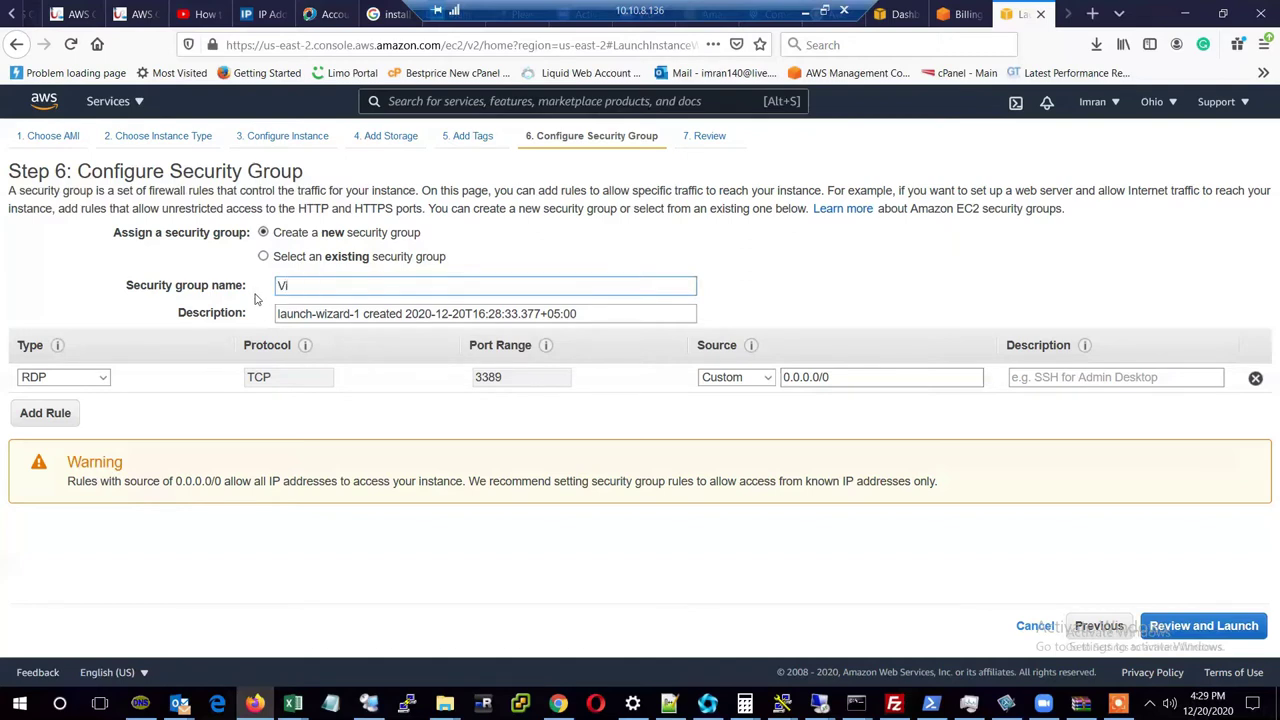
{"action": "type", "text": "smo-Security-Rule"}
{"action": "left_click_drag", "start_coordinate": [390, 286], "coordinate": [276, 286]}
{"action": "key", "text": "ctrl+c"}
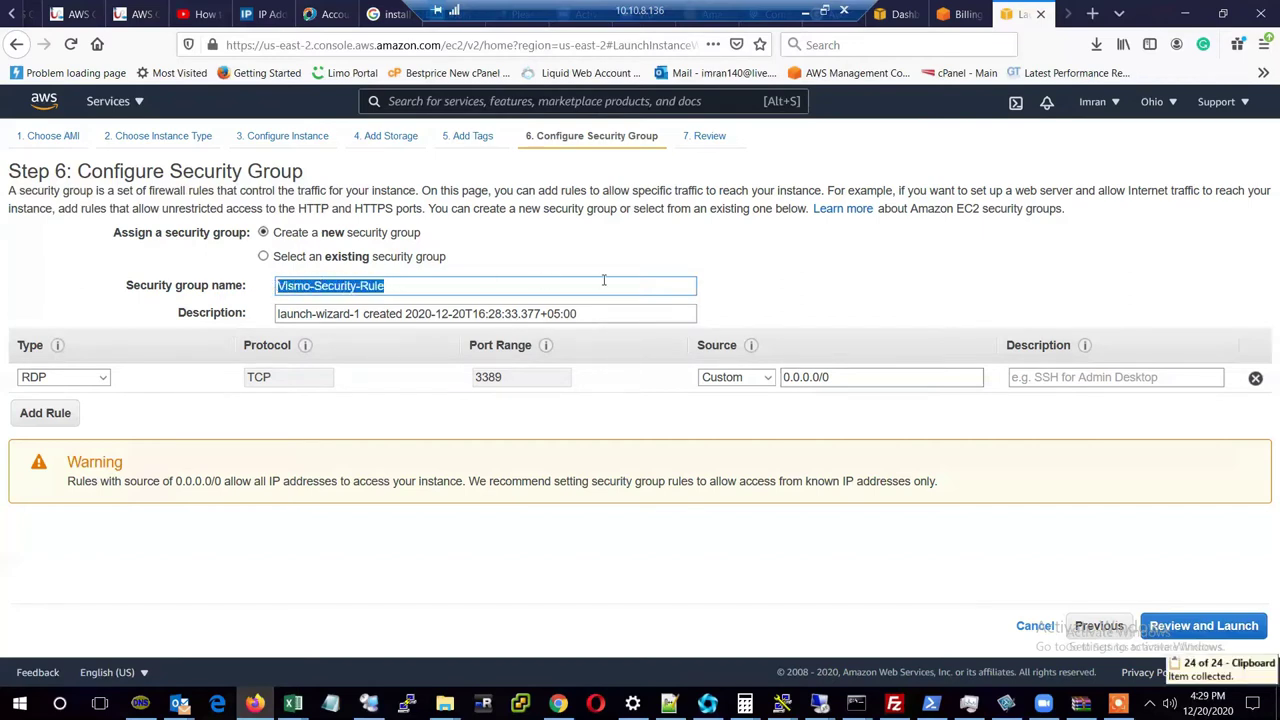
{"action": "left_click_drag", "start_coordinate": [628, 313], "coordinate": [264, 320]}
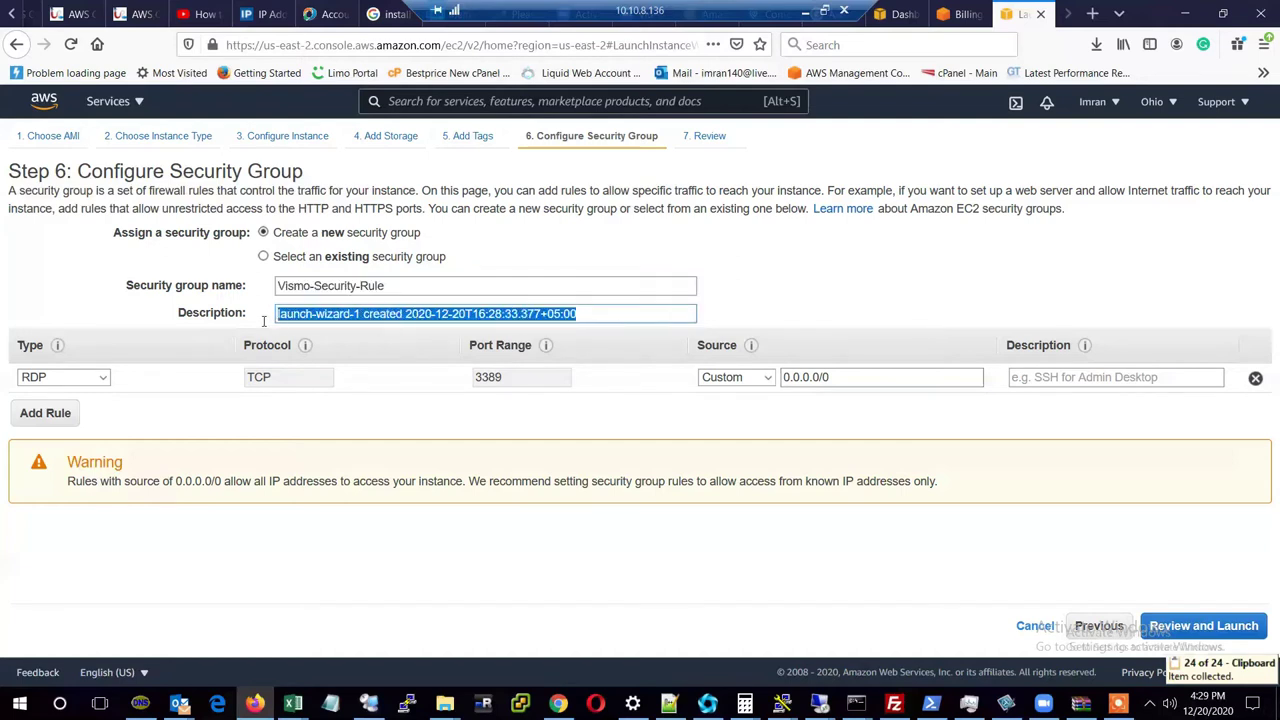
{"action": "key", "text": "ctrl+v"}
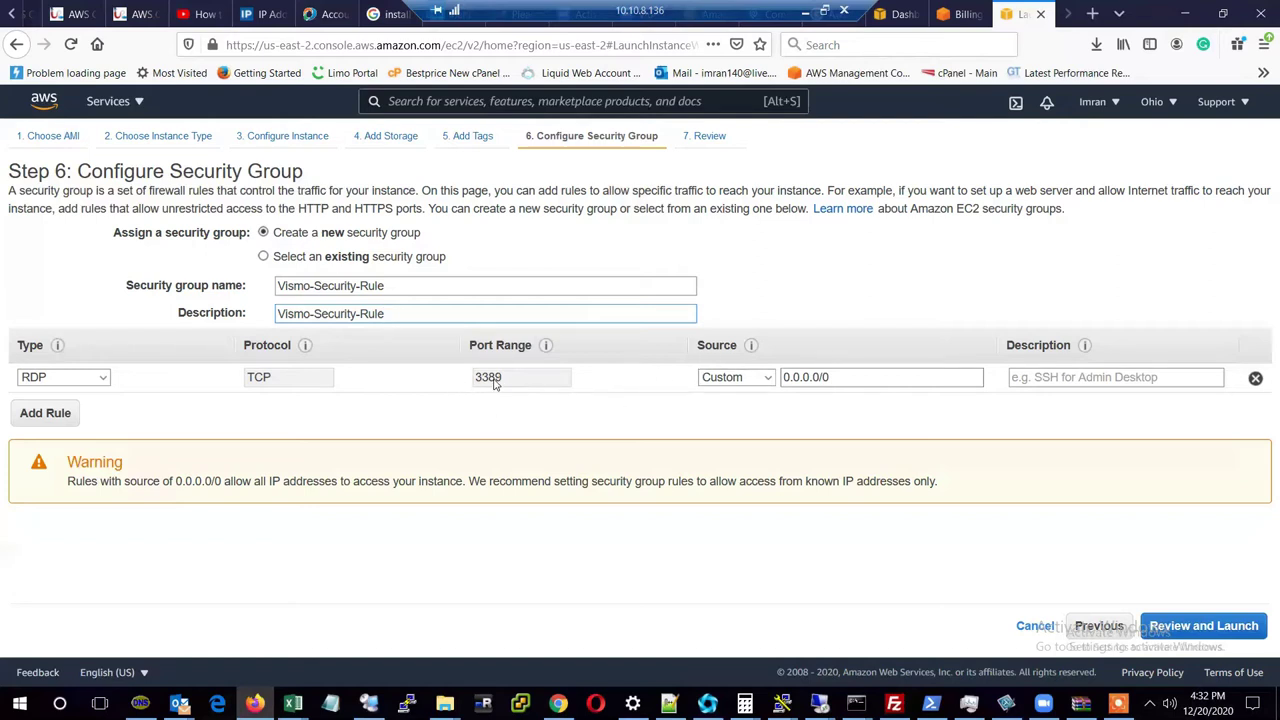
Examine the RDP rule's protocol, port range and source options, keeping the Custom source 0.0.0.0/0.
{"action": "double_click", "coordinate": [293, 376]}
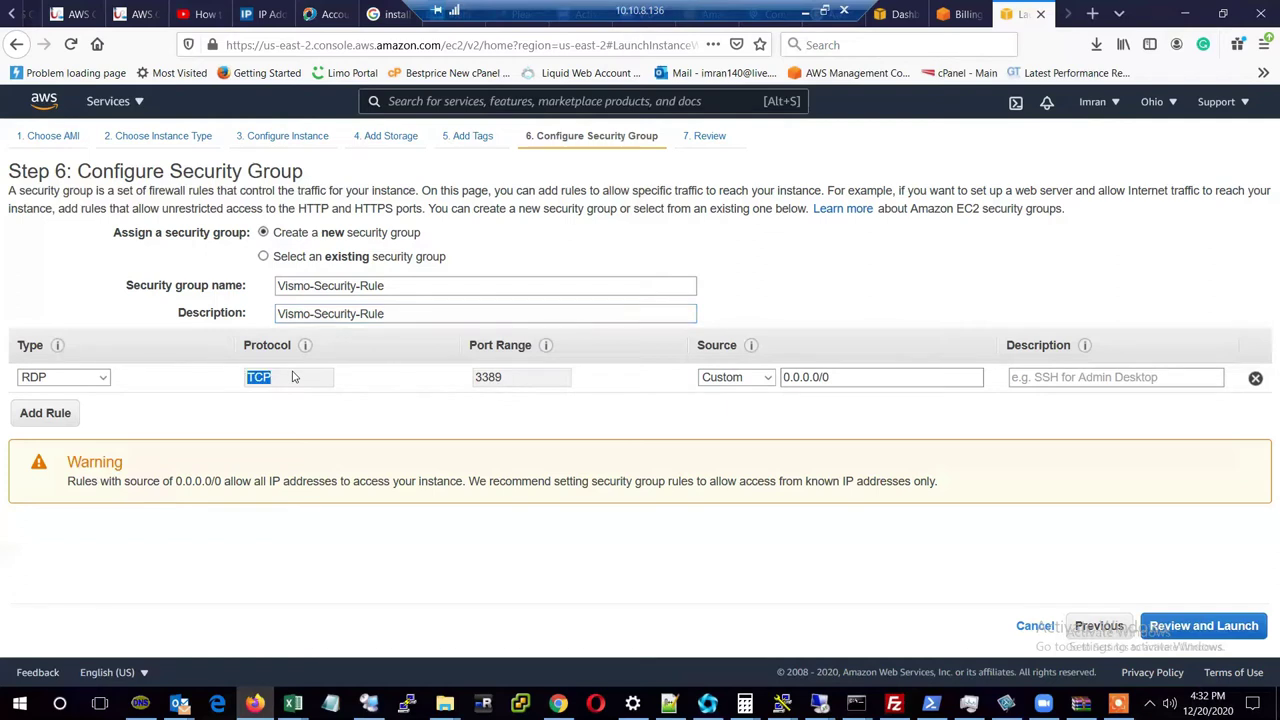
{"action": "double_click", "coordinate": [509, 379]}
{"action": "left_click", "coordinate": [733, 380]}
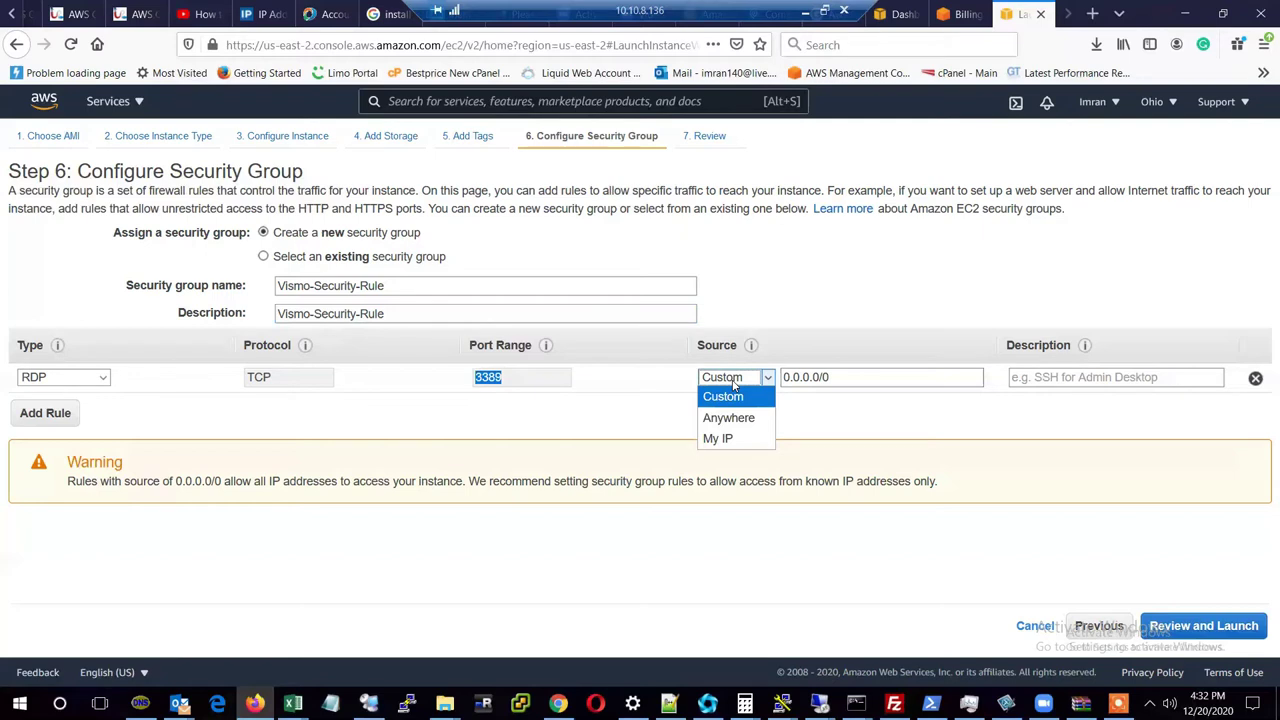
{"action": "left_click", "coordinate": [829, 411]}
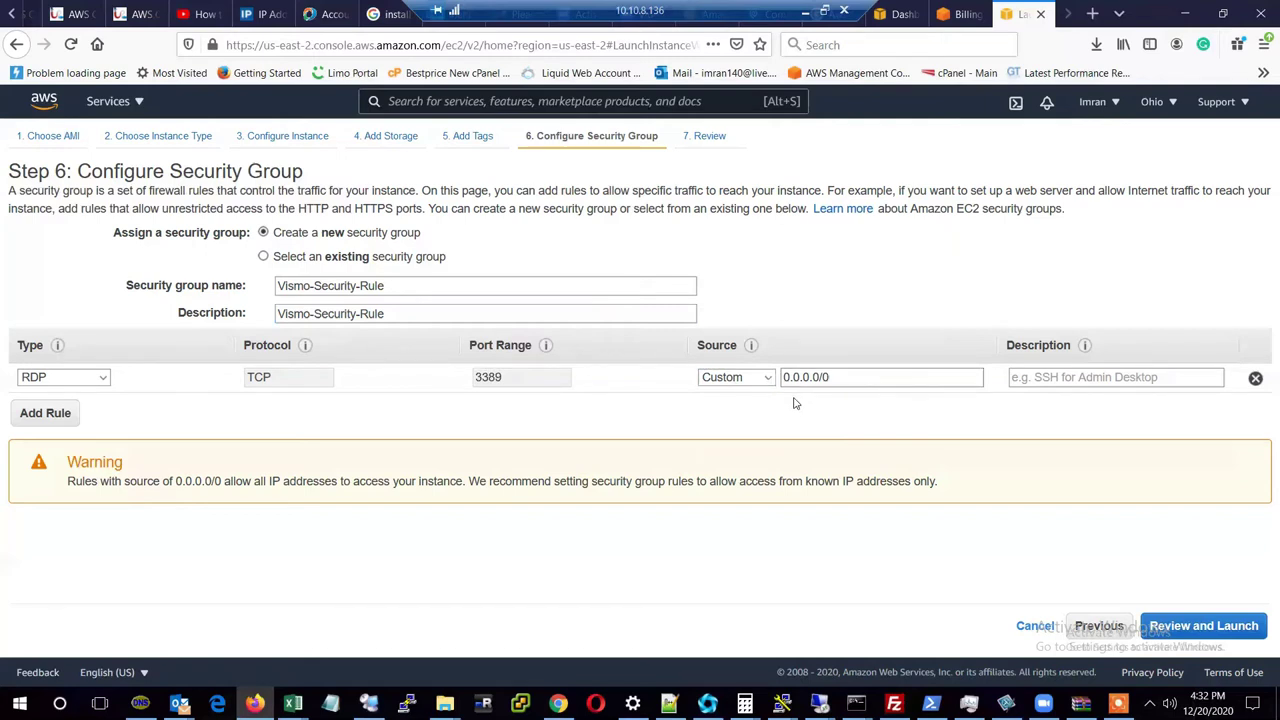
{"action": "left_click", "coordinate": [842, 376]}
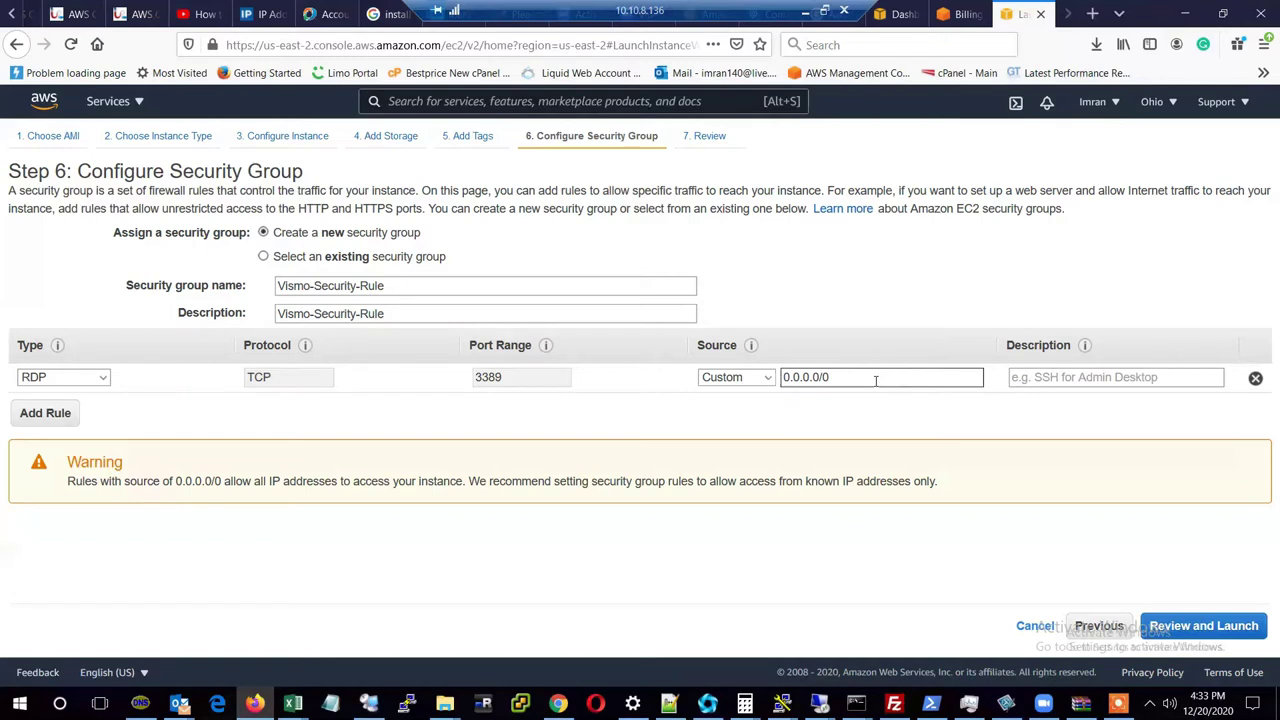
{"action": "left_click", "coordinate": [827, 415]}
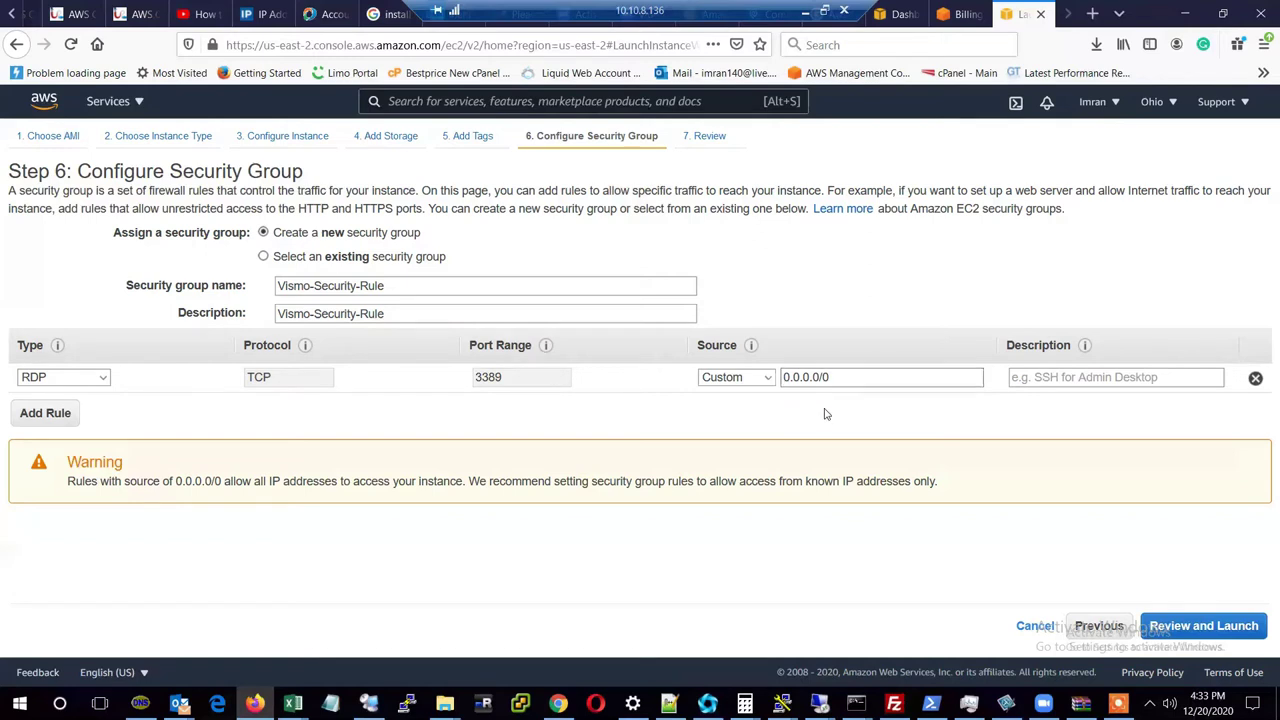
{"action": "left_click", "coordinate": [745, 386]}
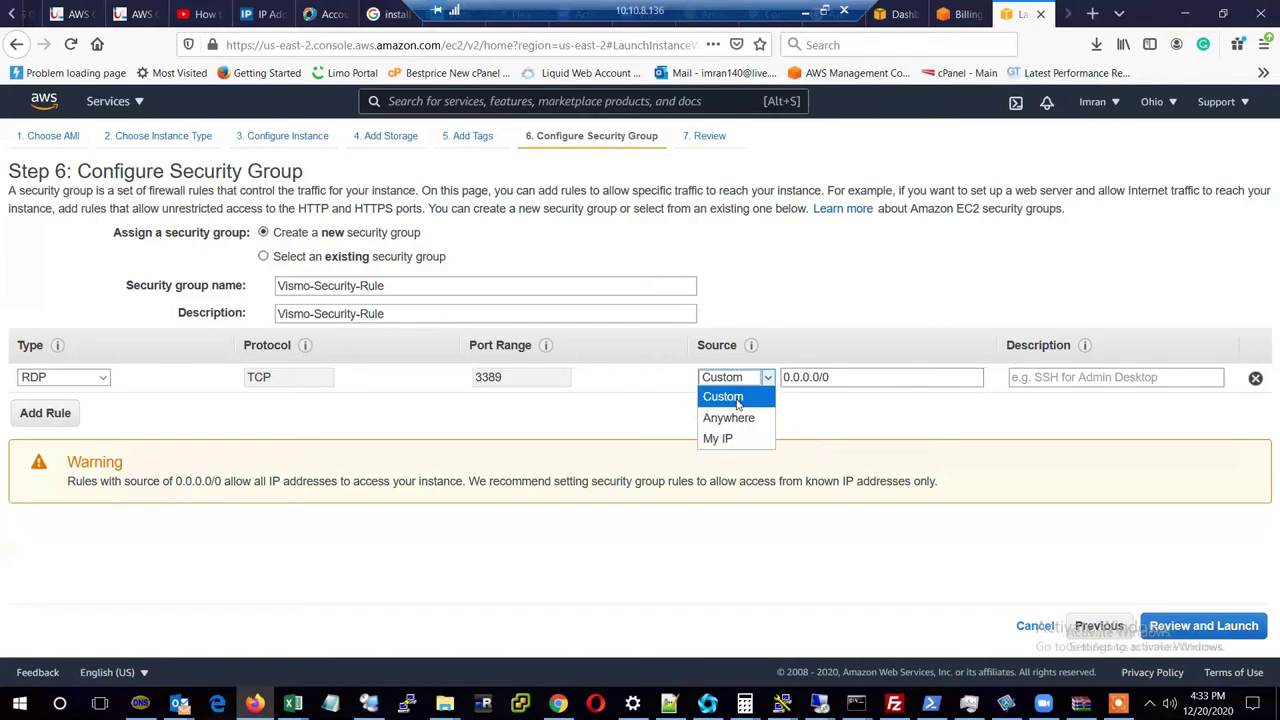
{"action": "left_click", "coordinate": [737, 397]}
{"action": "left_click", "coordinate": [830, 377]}
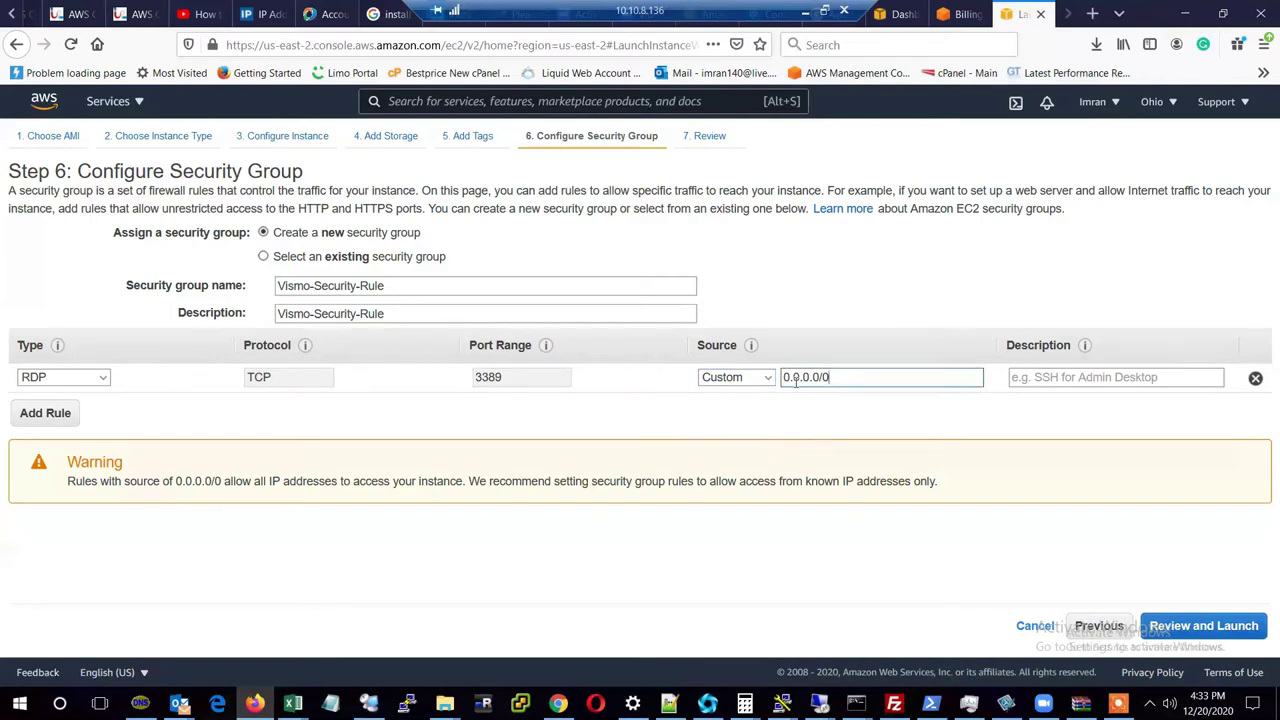
{"action": "left_click_drag", "start_coordinate": [830, 377], "coordinate": [705, 388]}
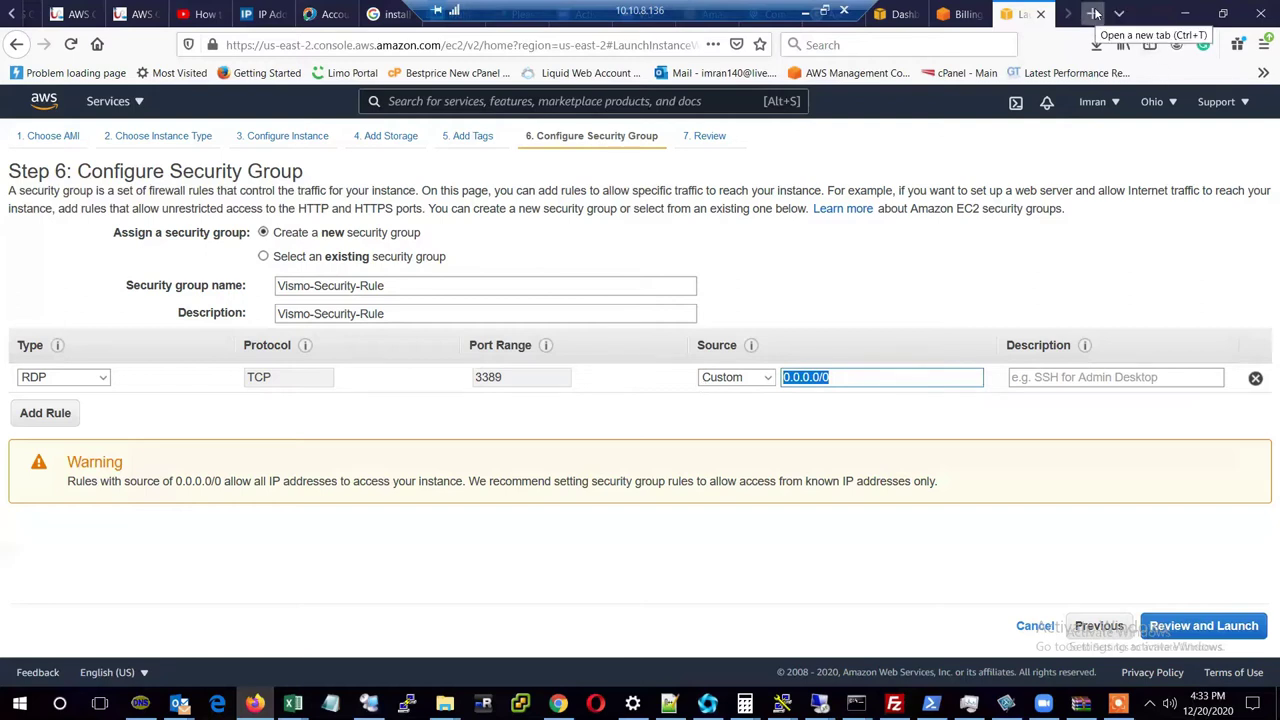
Minimize the remote desktop session and open ipinfo.io in the local Chrome browser to look up the public IP address.
{"action": "left_click", "coordinate": [806, 11]}
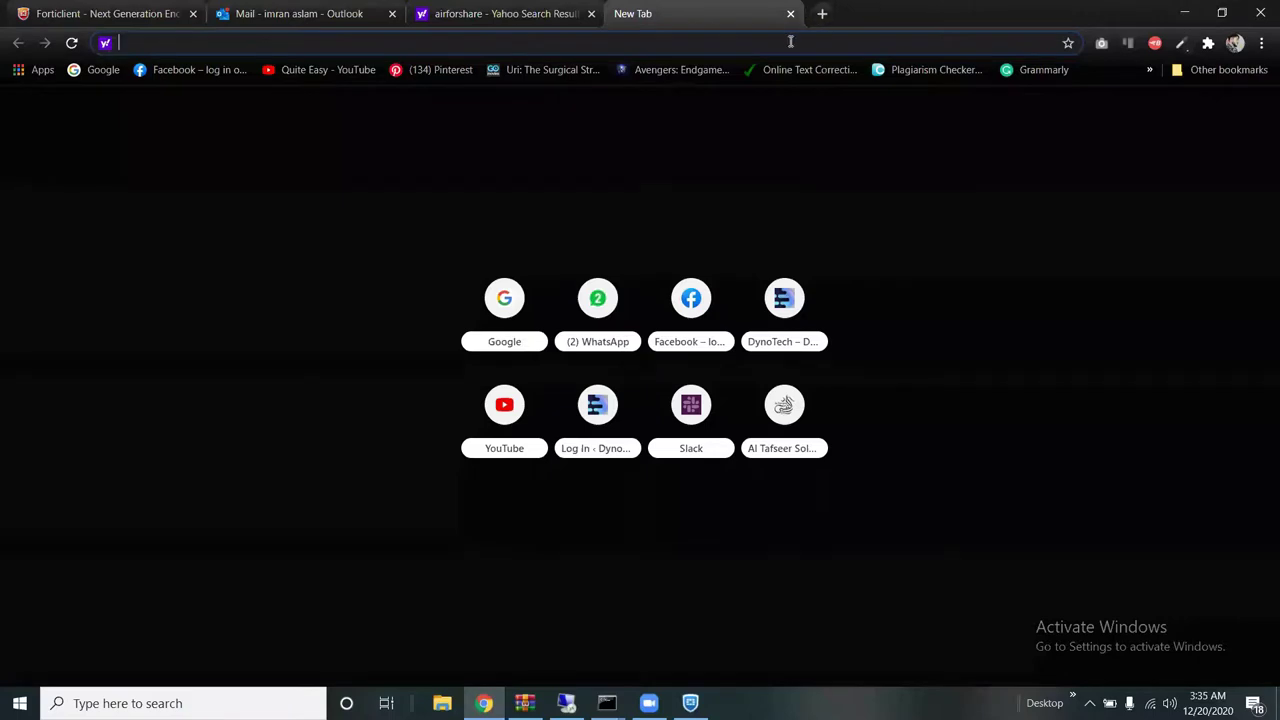
{"action": "type", "text": "ipi"}
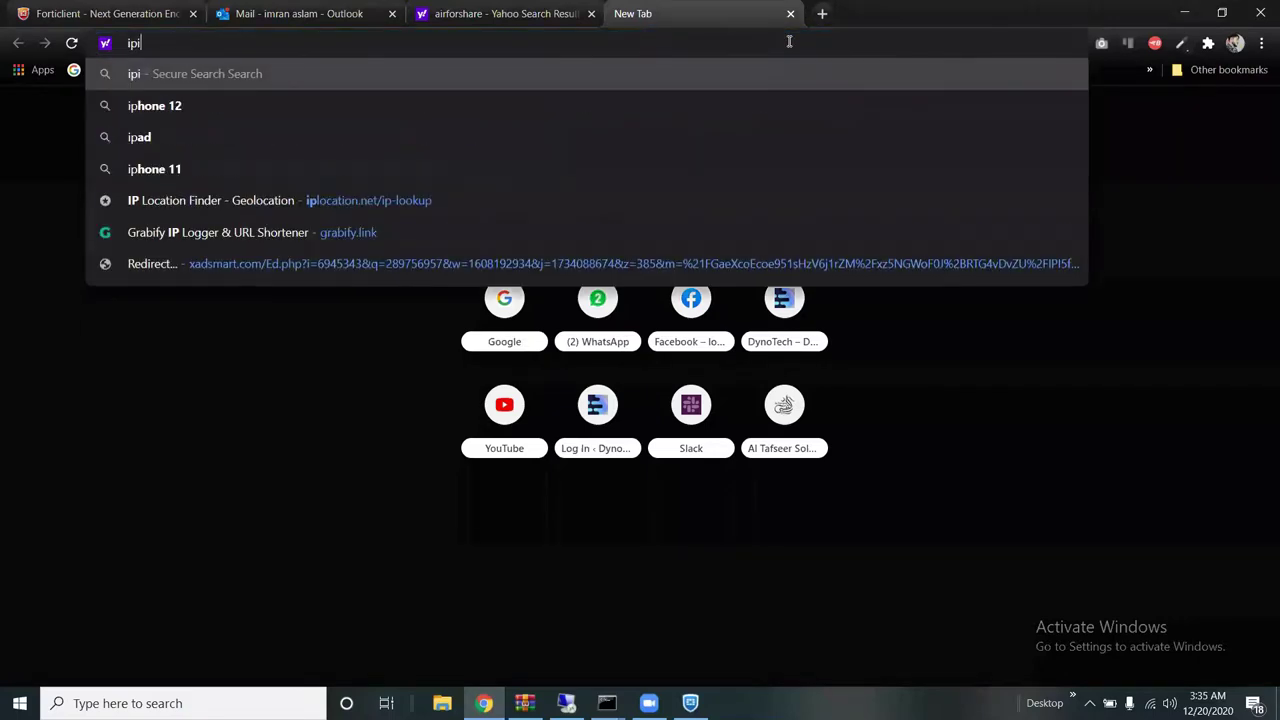
{"action": "type", "text": "nfo.io"}
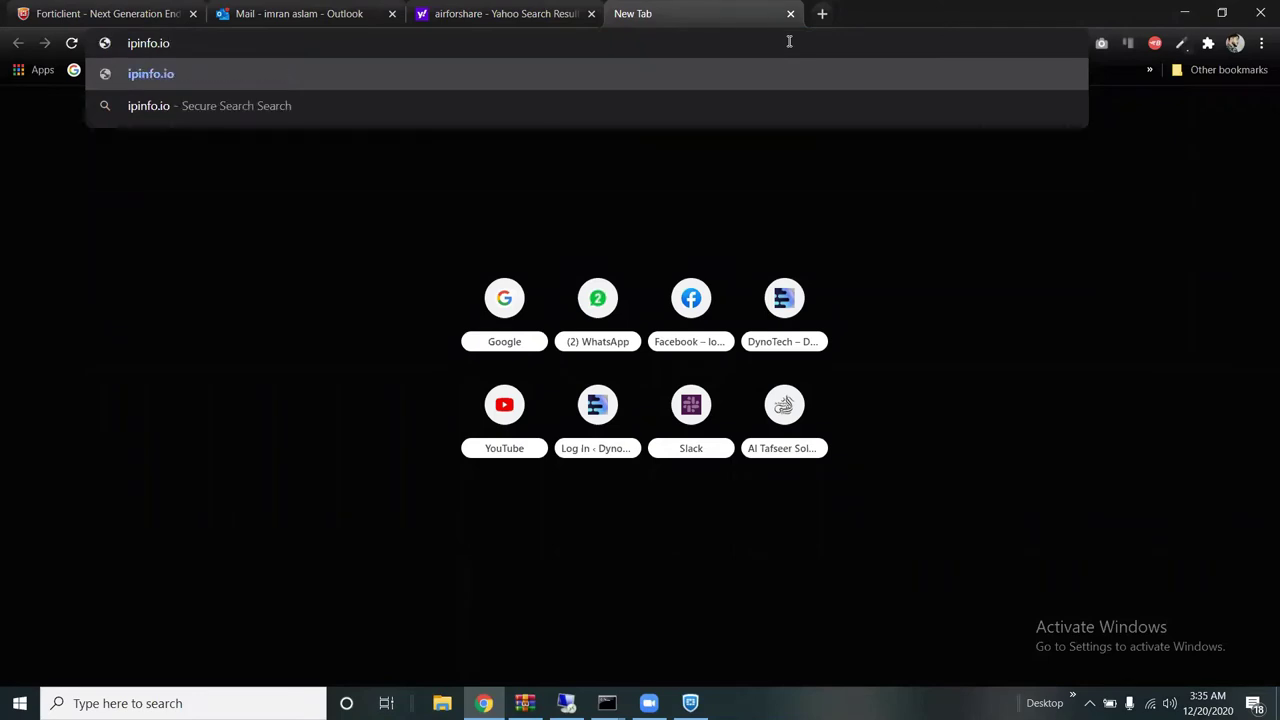
{"action": "key", "text": "Return"}
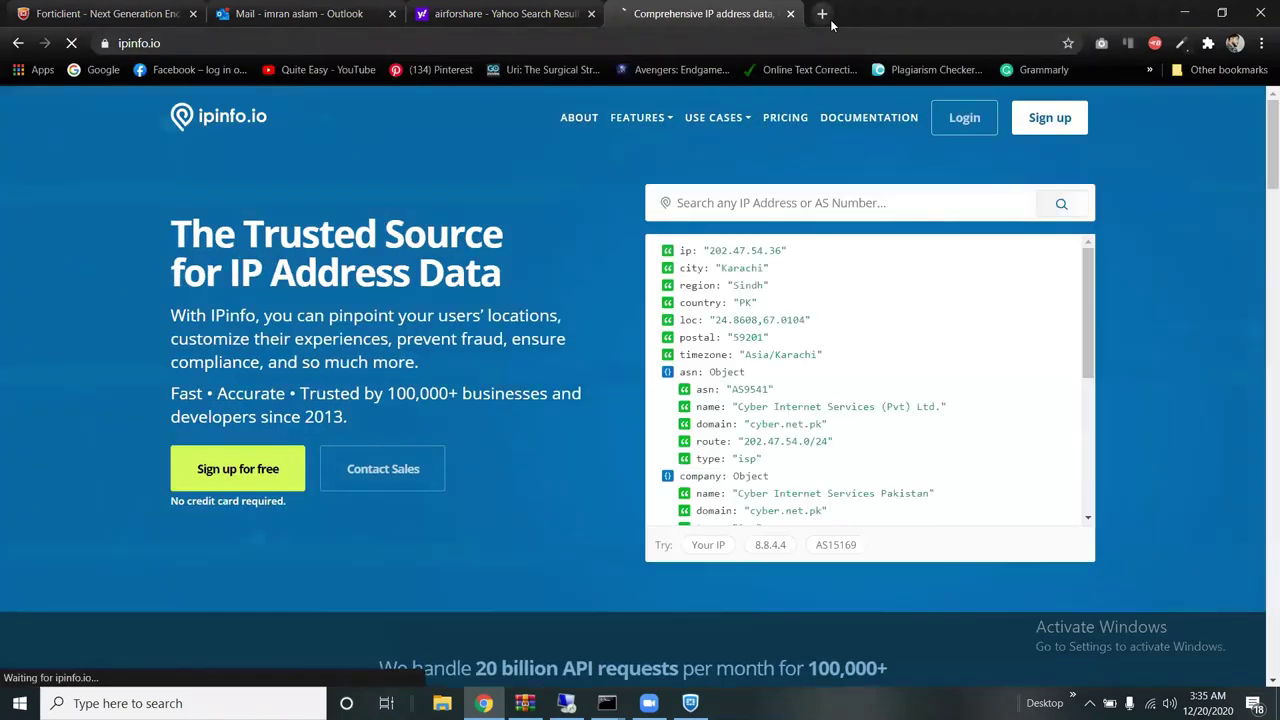
Open Google in a new tab and search for "whatis my ip".
{"action": "left_click", "coordinate": [822, 14]}
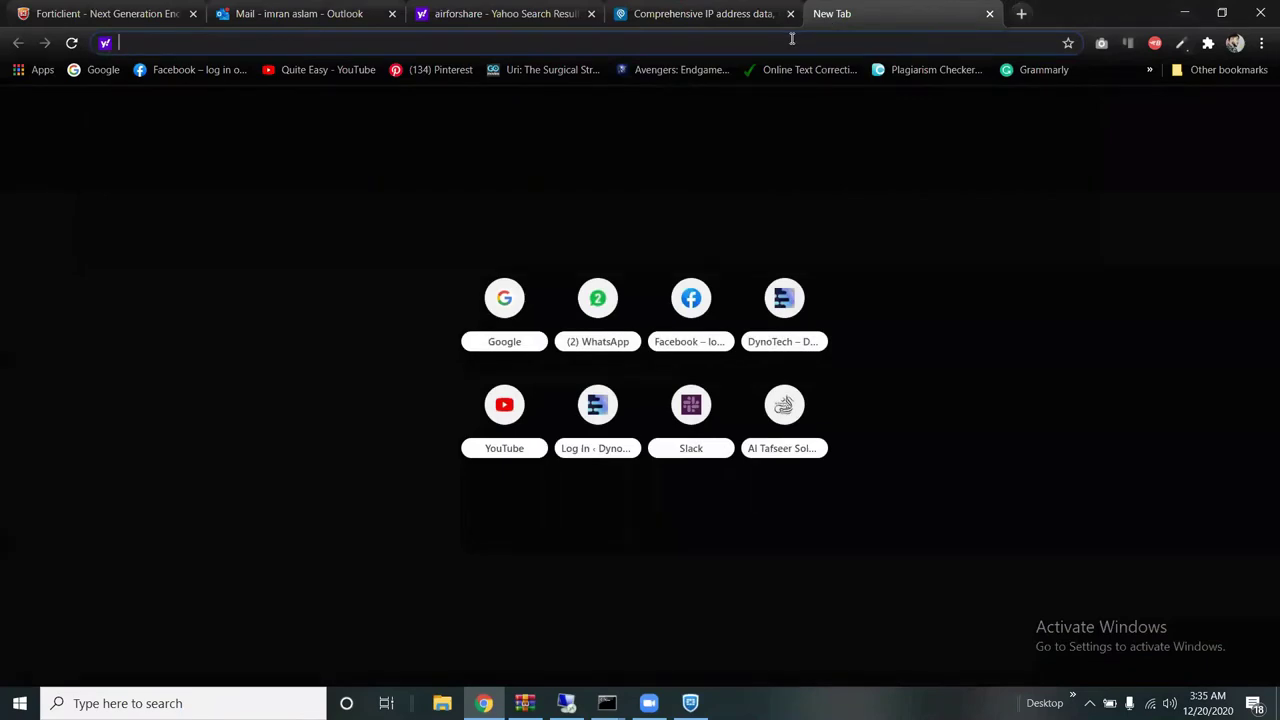
{"action": "type", "text": "google"}
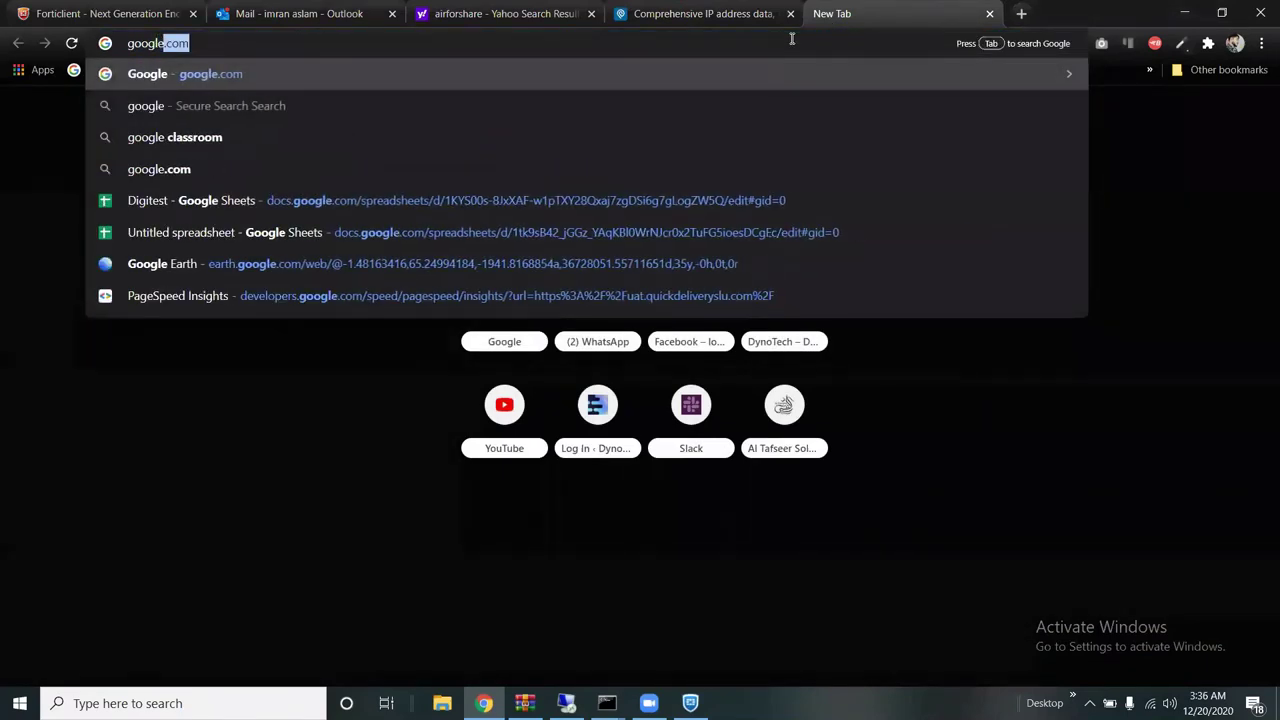
{"action": "key", "text": "Return"}
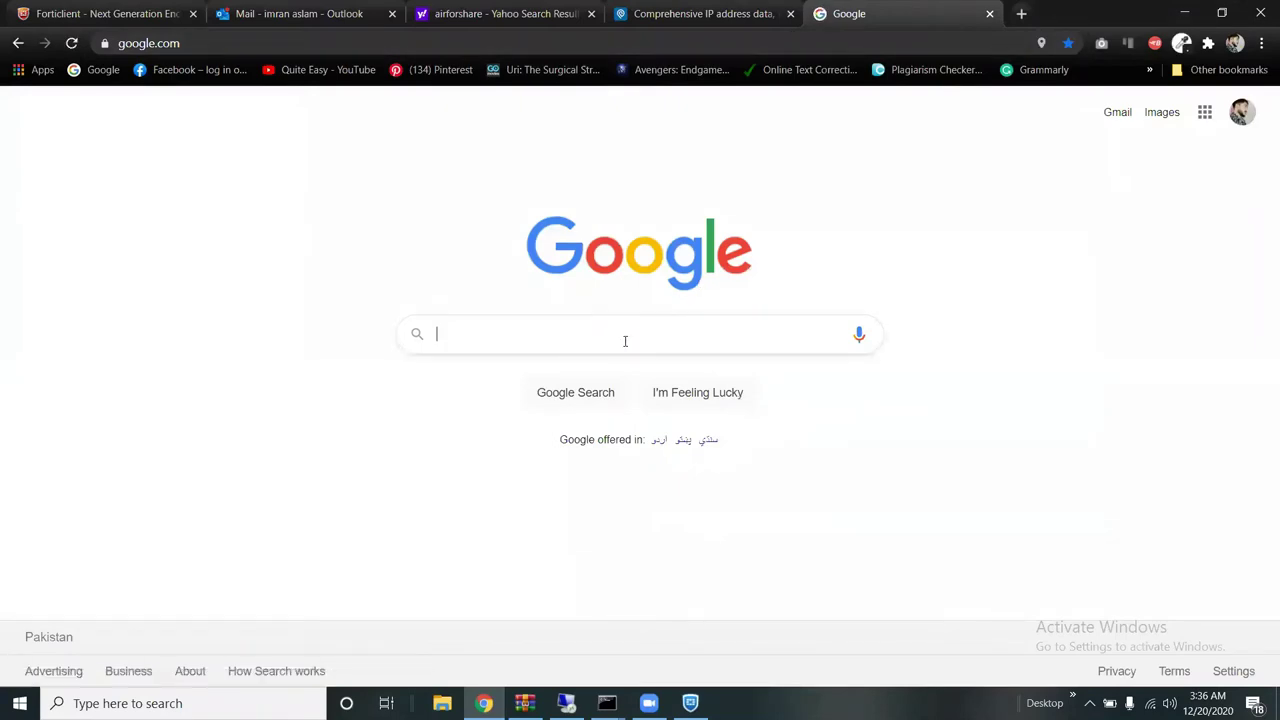
{"action": "left_click", "coordinate": [625, 341]}
{"action": "type", "text": "what"}
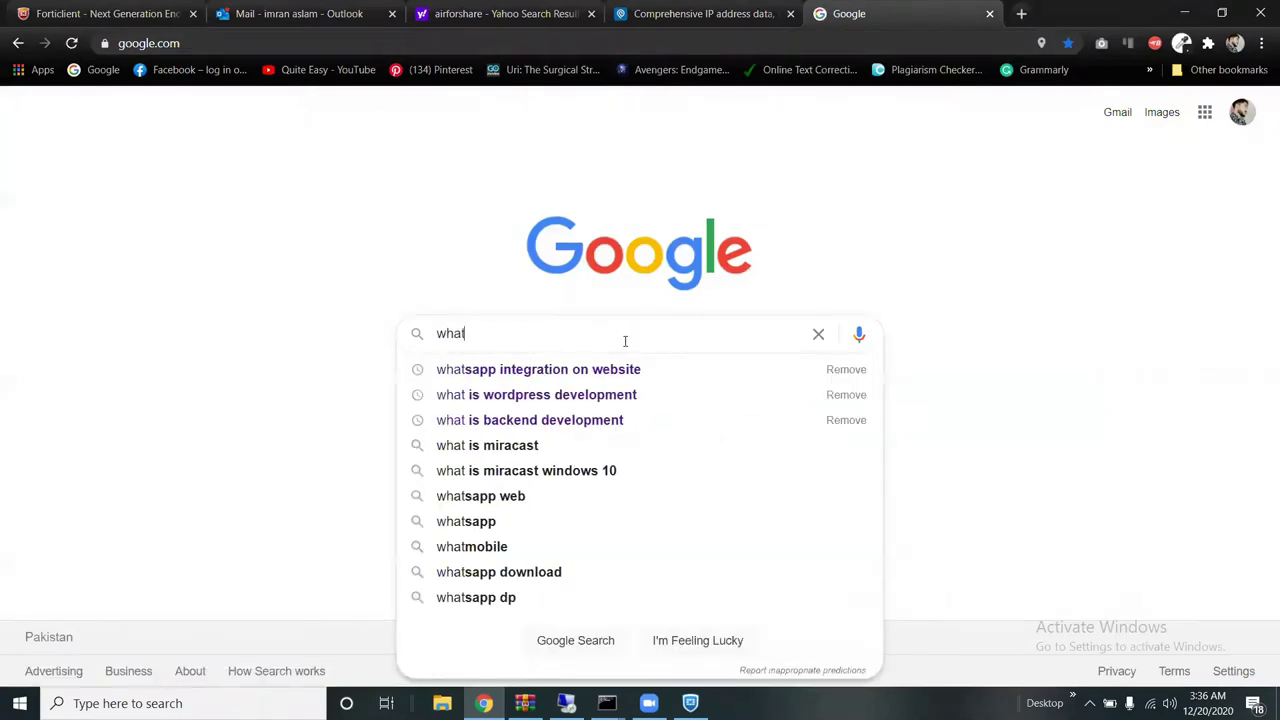
{"action": "type", "text": "is my "}
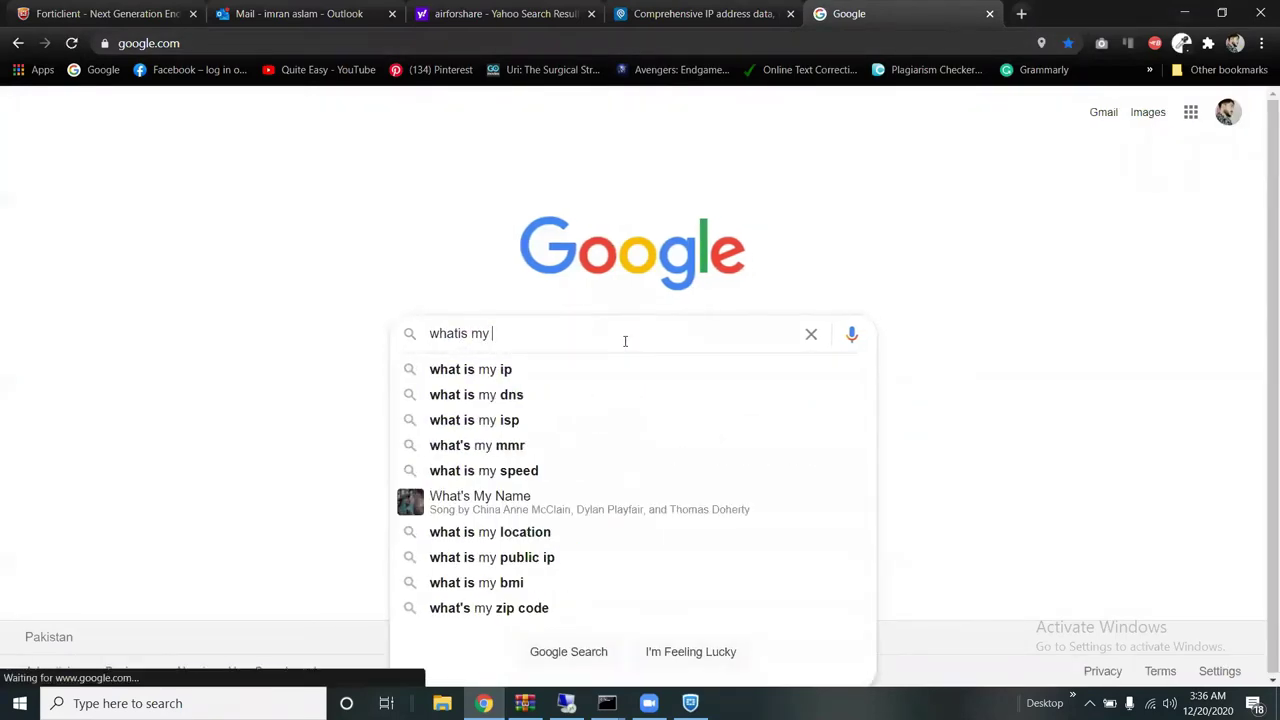
{"action": "type", "text": "ip"}
{"action": "key", "text": "Return"}
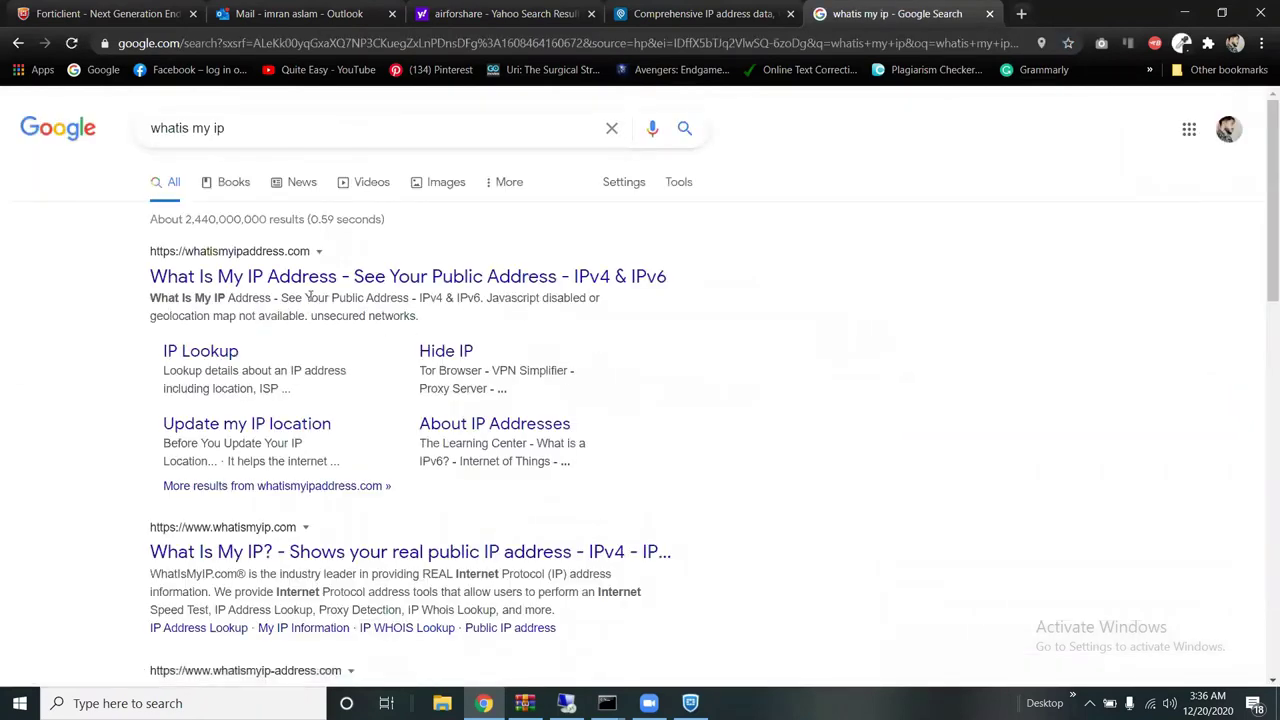
Open the whatismyipaddress.com and whatismyip.com search results in separate new tabs.
{"action": "right_click", "coordinate": [316, 287]}
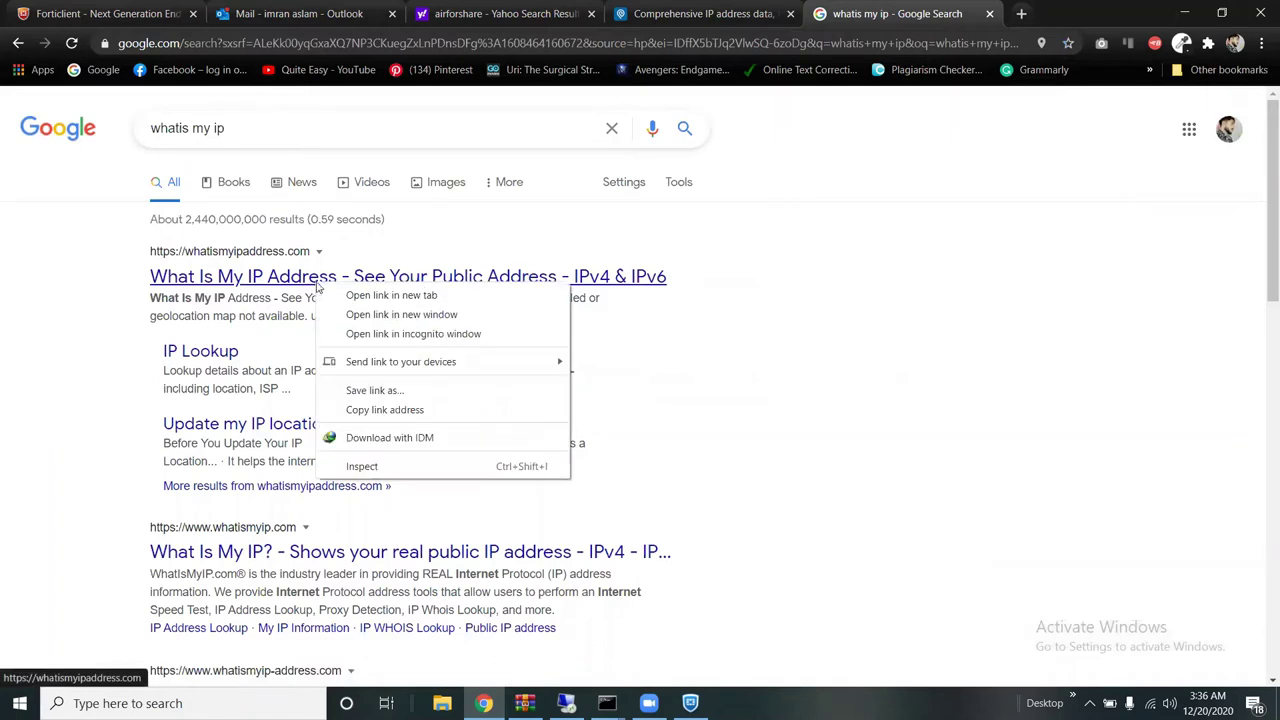
{"action": "left_click", "coordinate": [350, 294]}
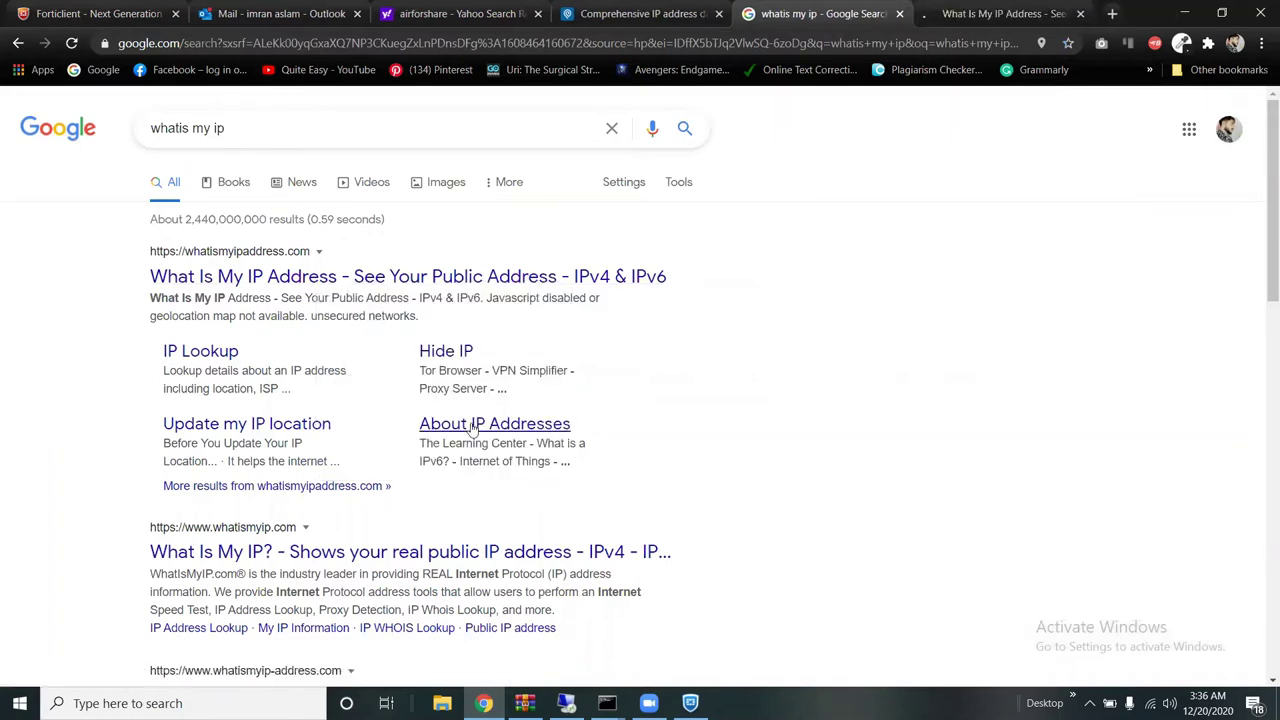
{"action": "right_click", "coordinate": [403, 556]}
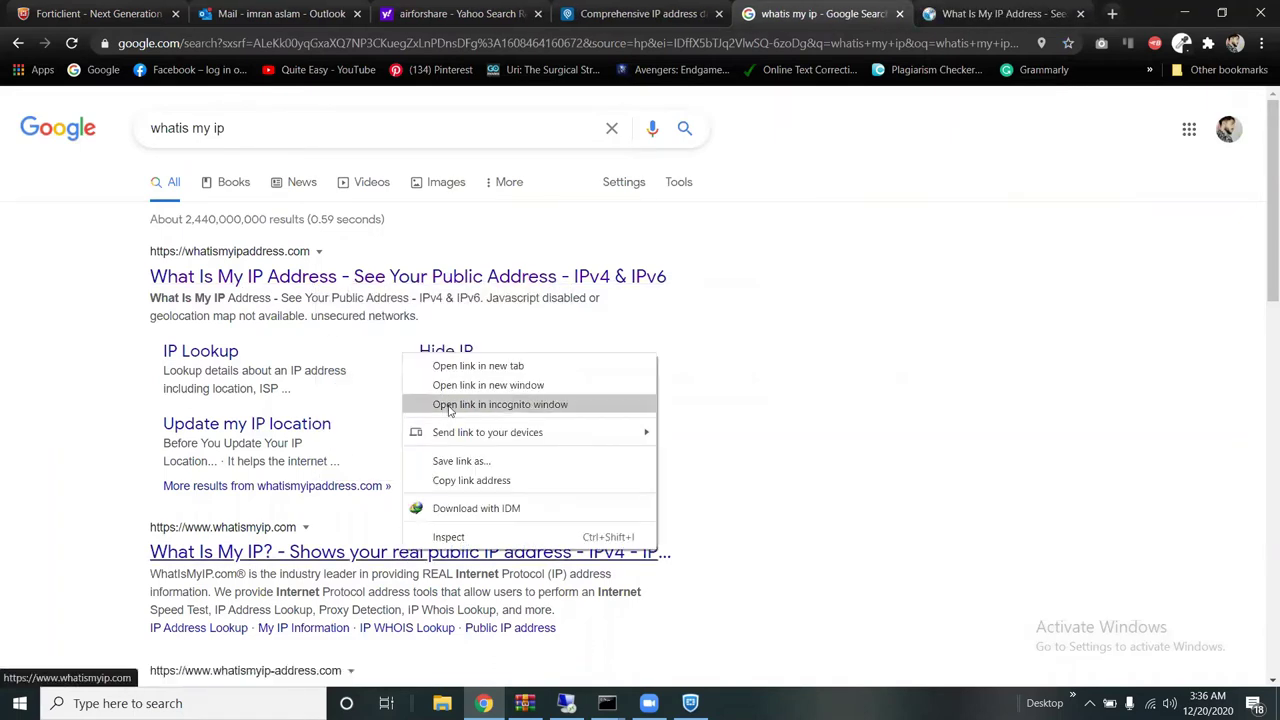
{"action": "left_click", "coordinate": [470, 362]}
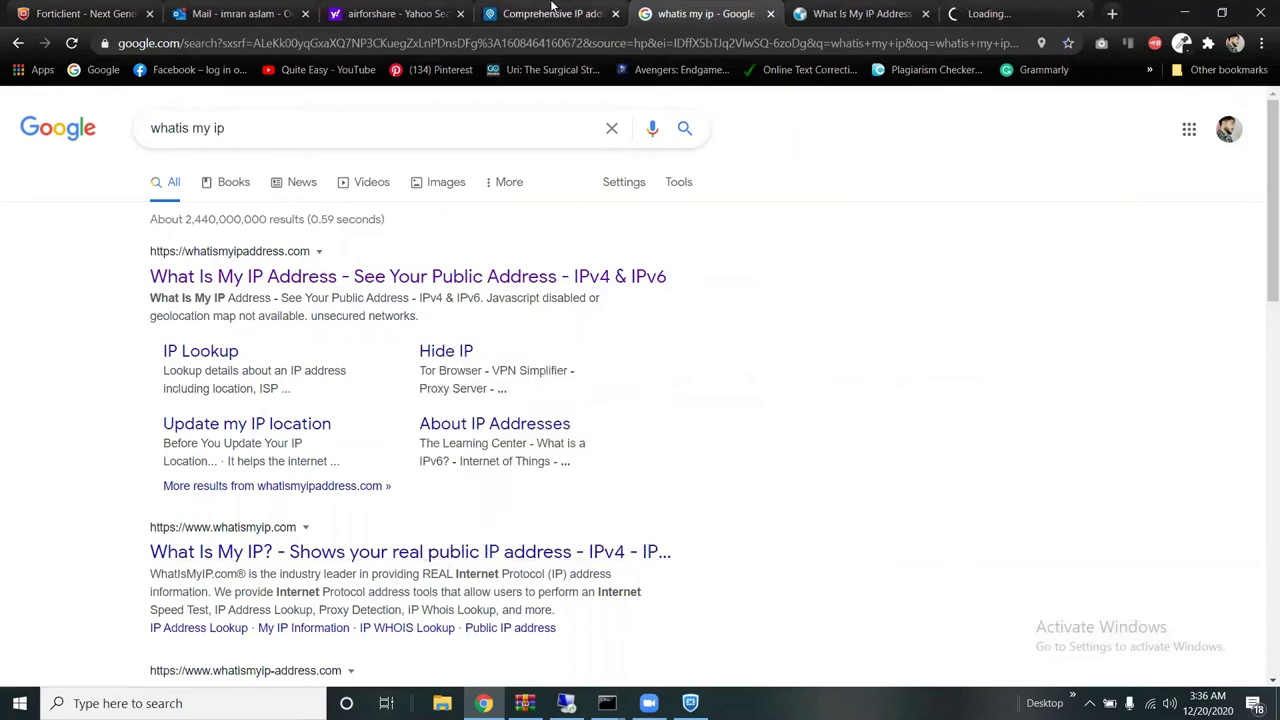
Compare the public IPv4 address reported by ipinfo.io, whatismyipaddress.com and whatismyip.com, declining the site's notification request.
{"action": "left_click", "coordinate": [580, 13]}
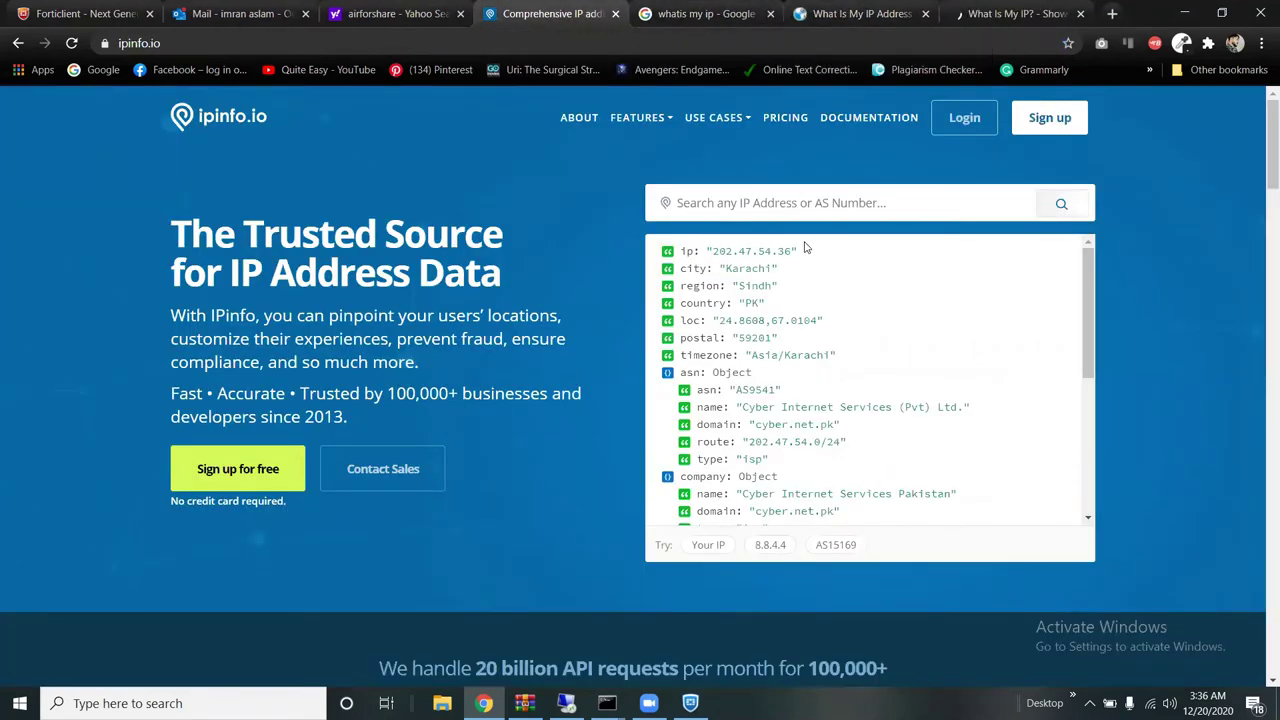
{"action": "left_click", "coordinate": [835, 14]}
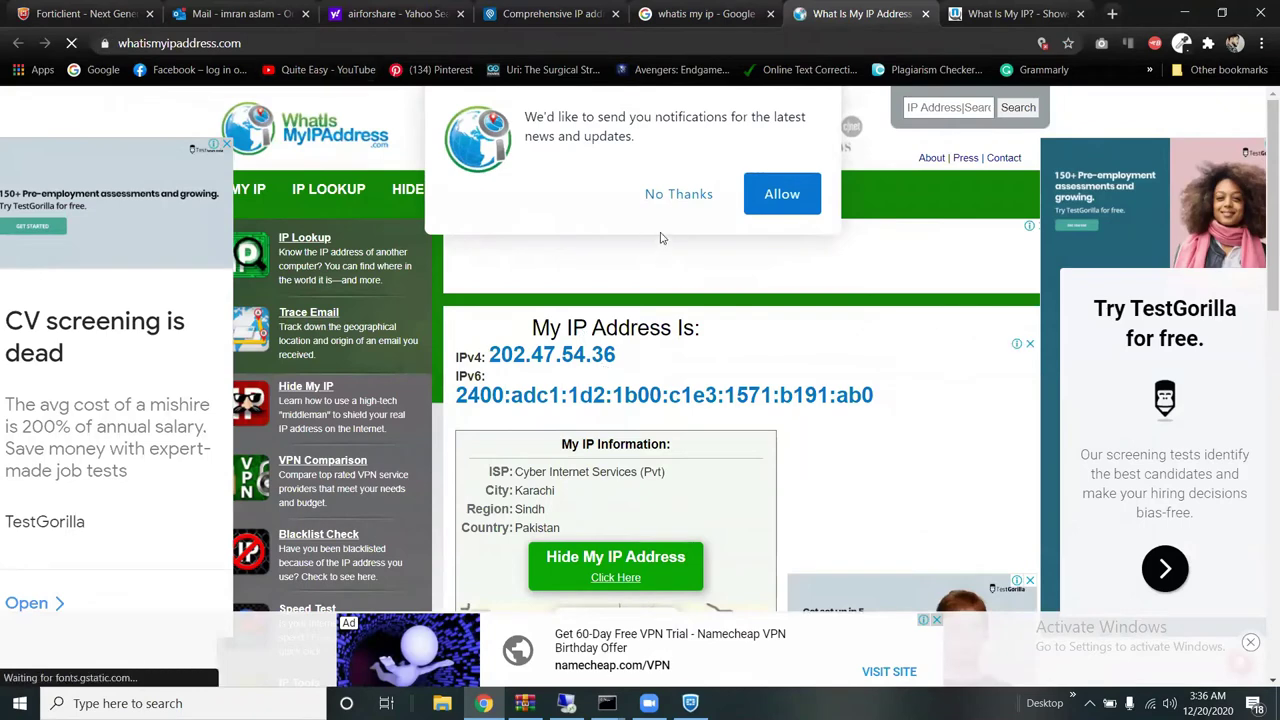
{"action": "left_click", "coordinate": [678, 194]}
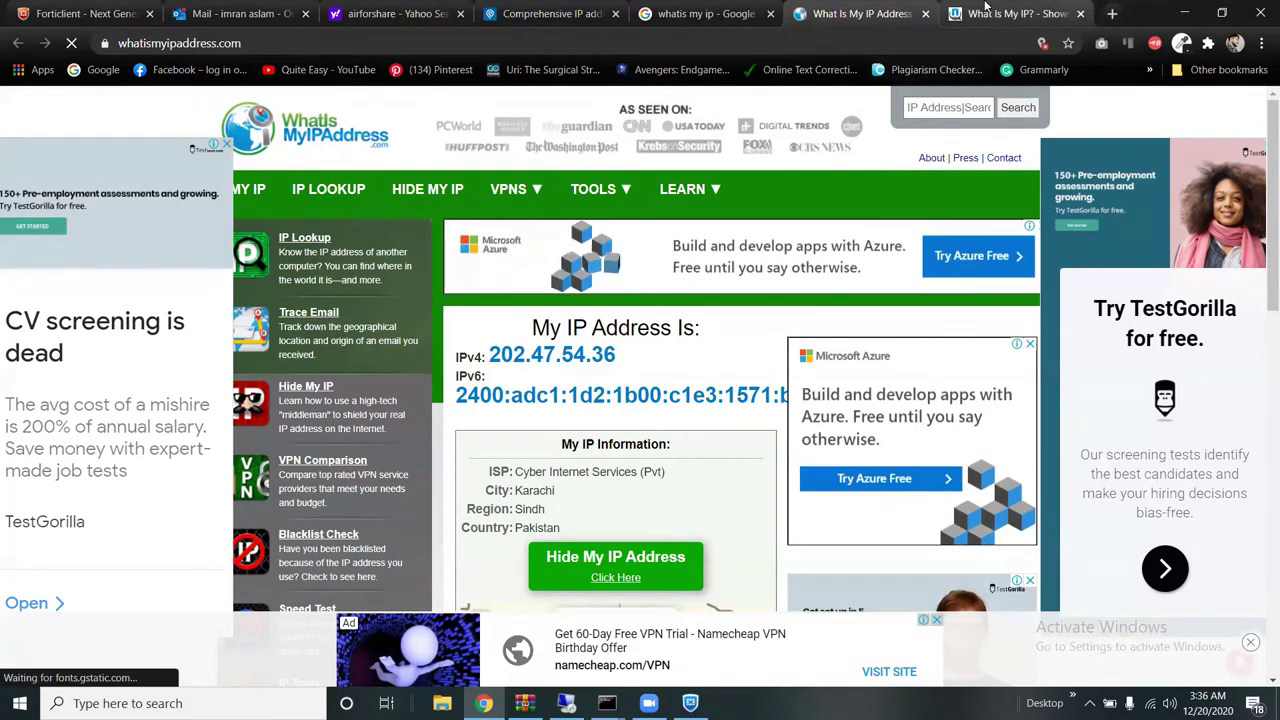
{"action": "left_click", "coordinate": [985, 8]}
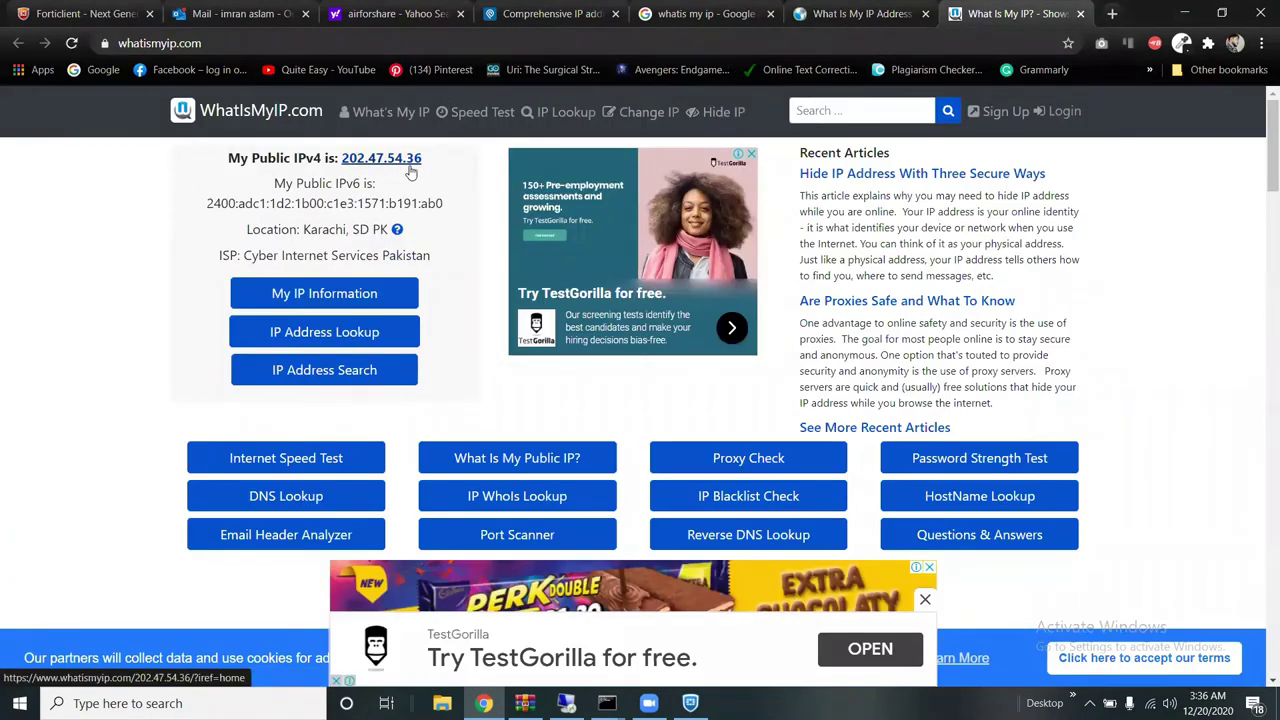
Check the city, country and provider details on ipinfo.io and copy the public IP address.
{"action": "left_click", "coordinate": [524, 11]}
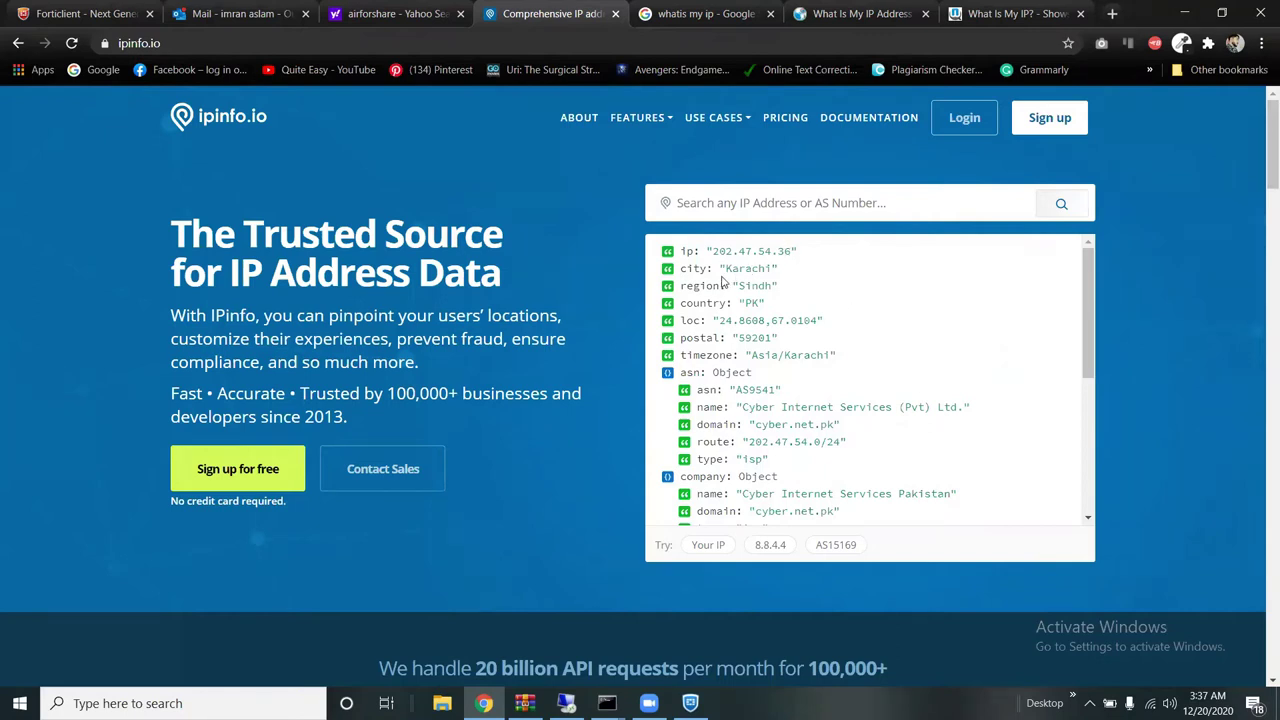
{"action": "mouse_move", "coordinate": [725, 270]}
{"action": "left_mouse_down"}
{"action": "mouse_move", "coordinate": [774, 271]}
{"action": "mouse_move", "coordinate": [733, 287]}
{"action": "left_mouse_up"}
{"action": "left_click_drag", "start_coordinate": [742, 302], "coordinate": [762, 302]}
{"action": "left_click_drag", "start_coordinate": [742, 407], "coordinate": [893, 407]}
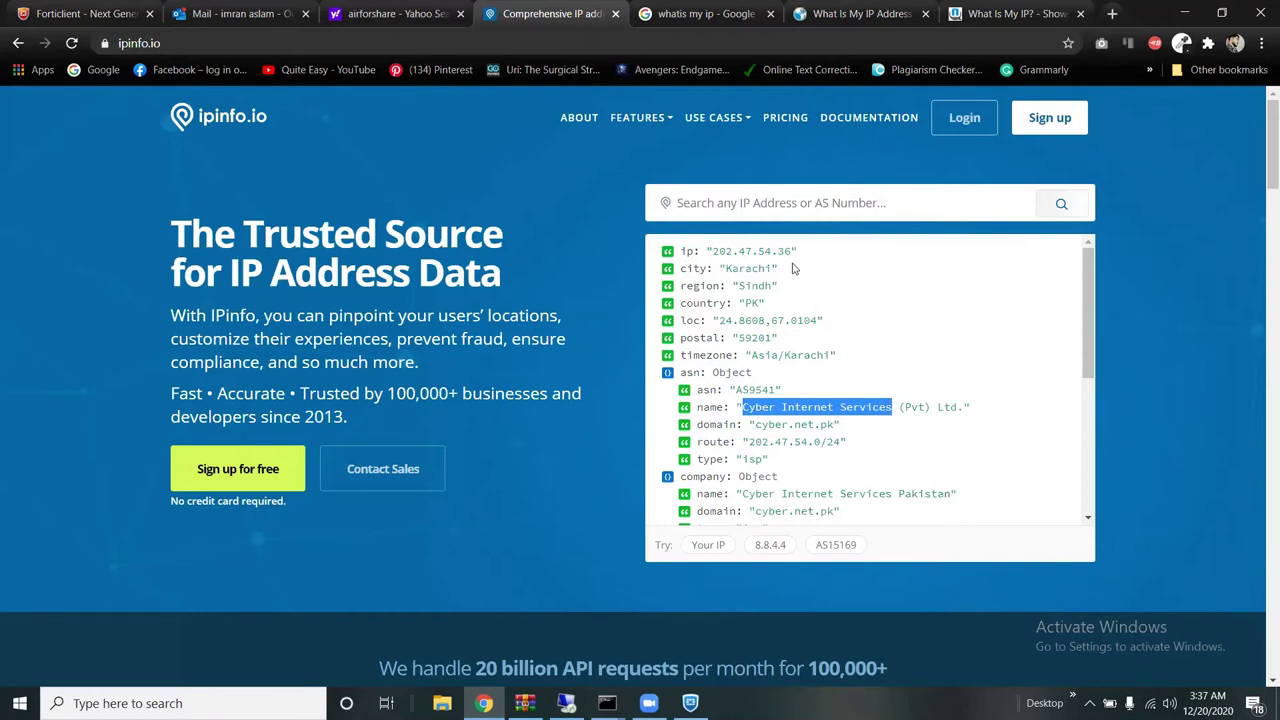
{"action": "left_click_drag", "start_coordinate": [791, 251], "coordinate": [713, 251]}
{"action": "key", "text": "ctrl+c"}
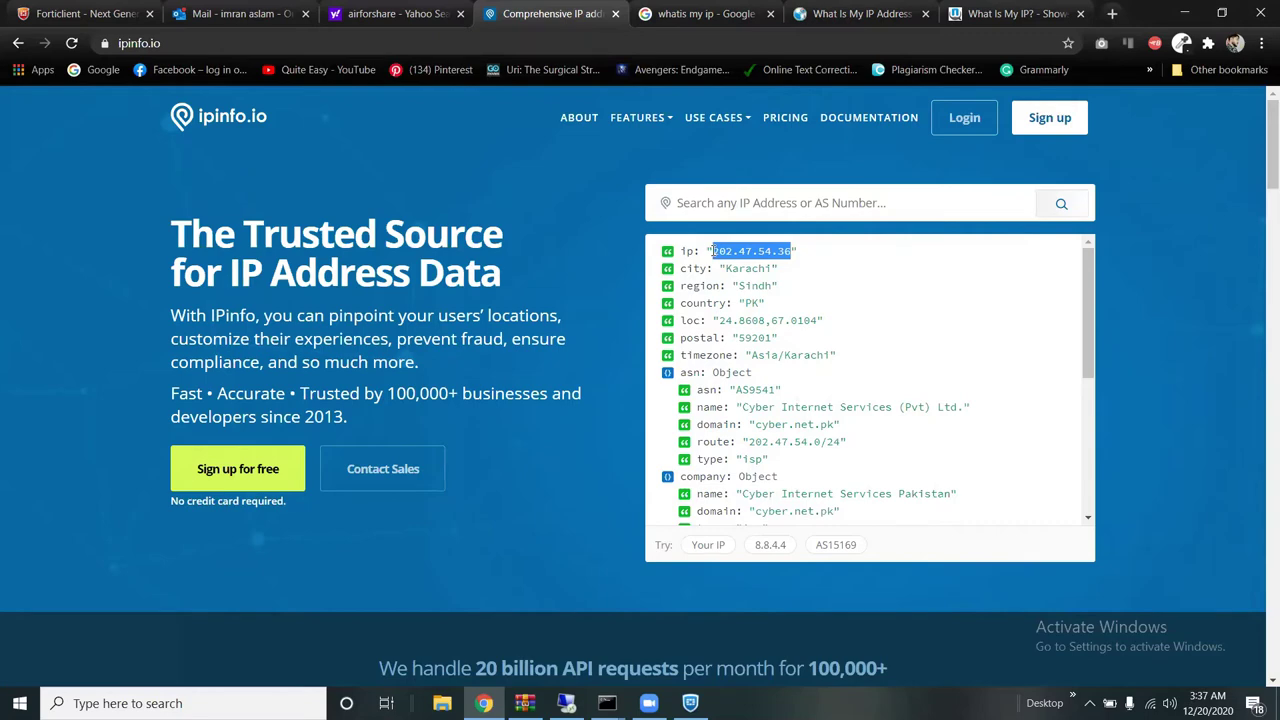
{"action": "mouse_move", "coordinate": [713, 117]}
{"action": "mouse_move", "coordinate": [566, 703]}
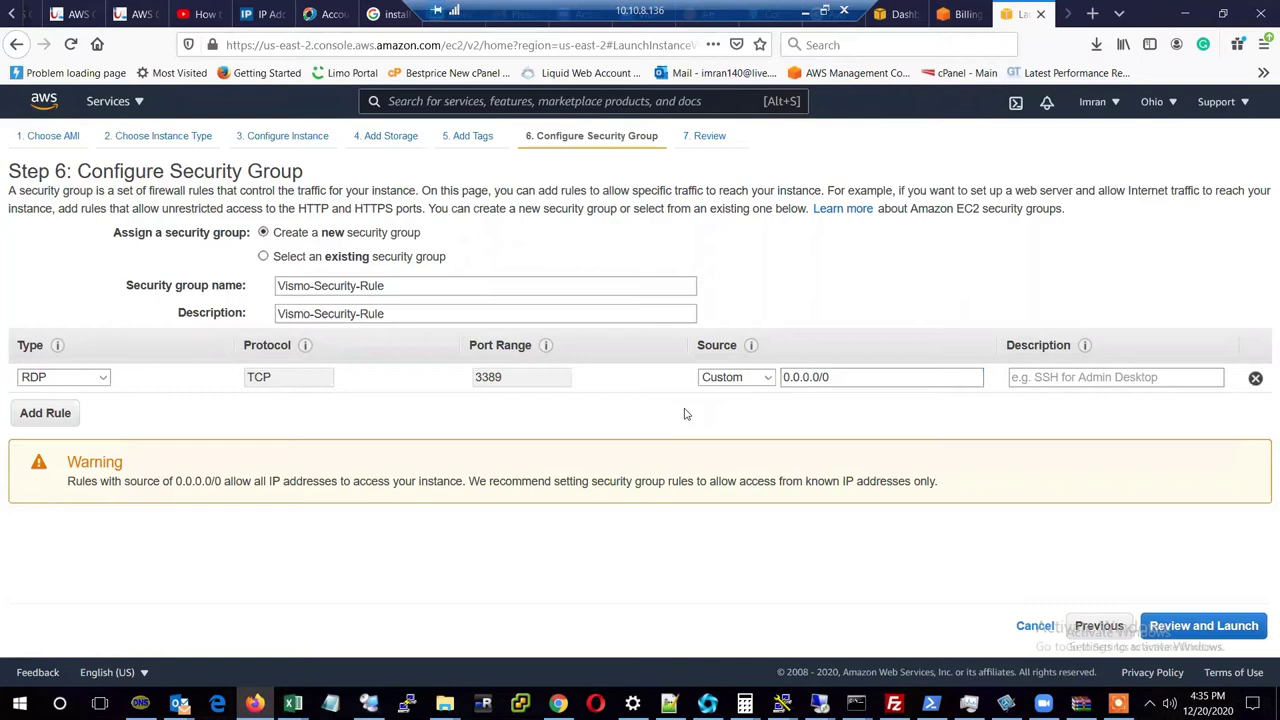
{"action": "left_click", "coordinate": [845, 377]}
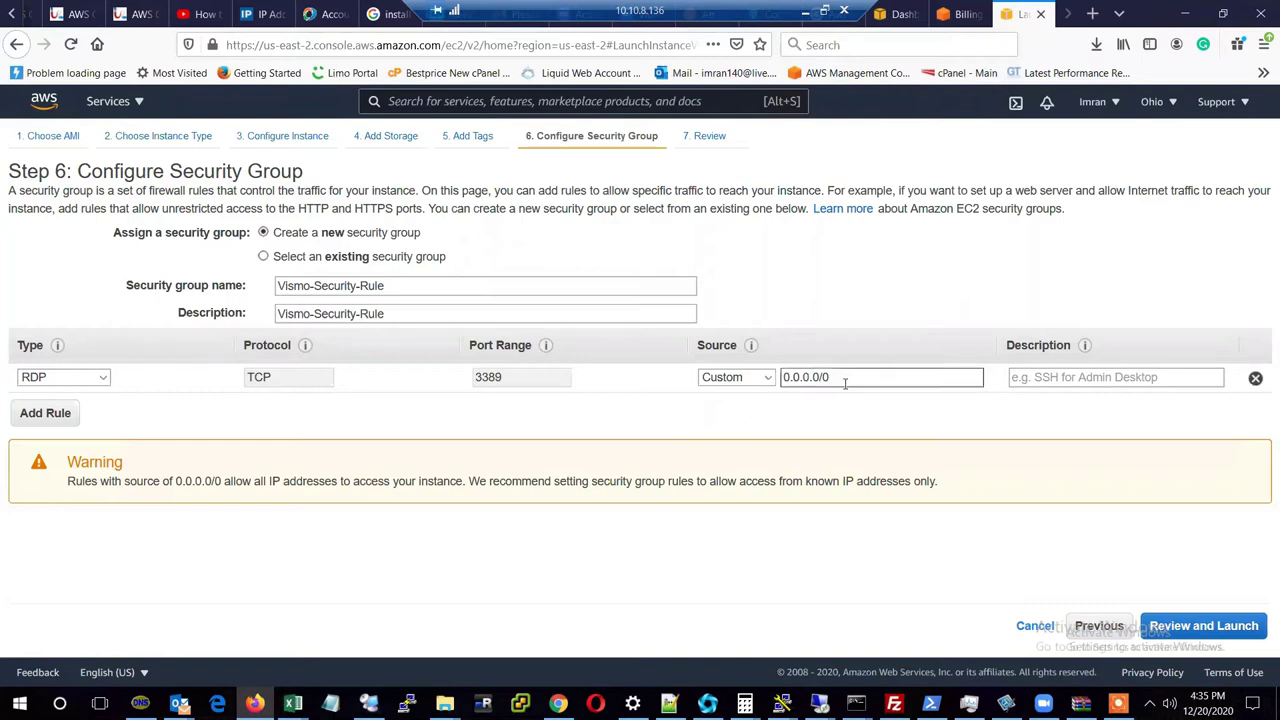
{"action": "key", "text": "ctrl+a"}
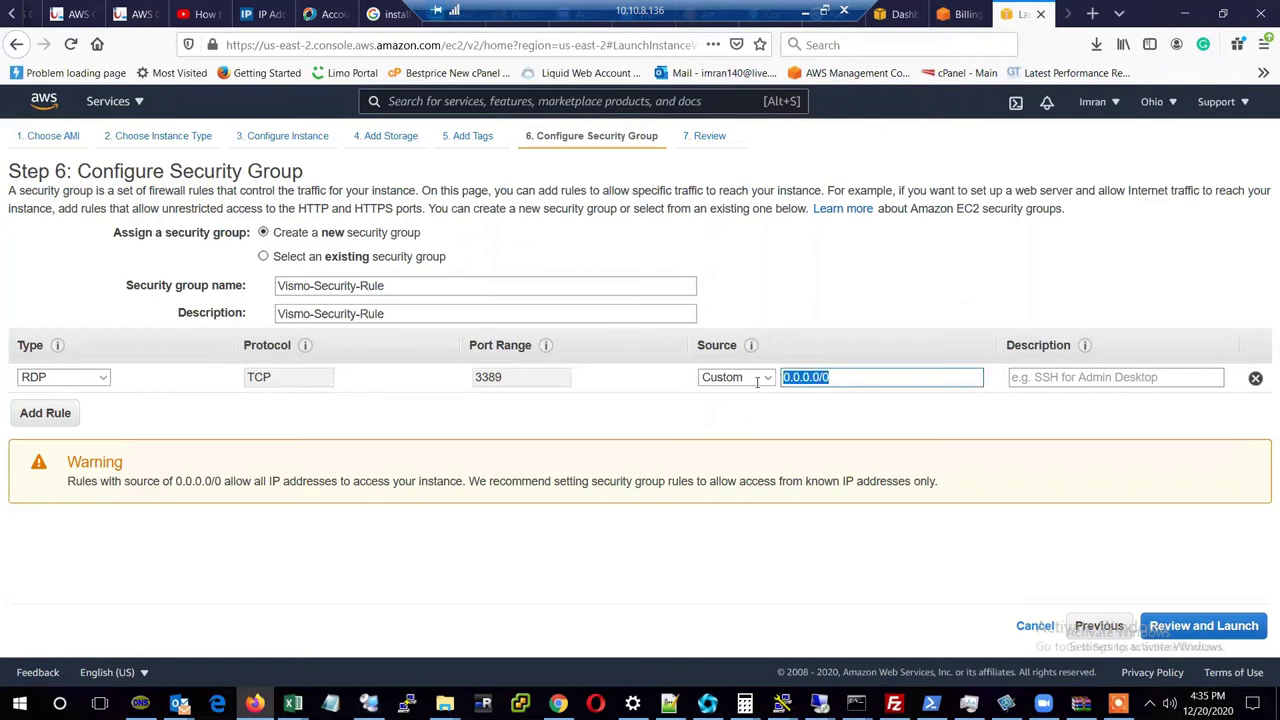
{"action": "key", "text": "ctrl+v"}
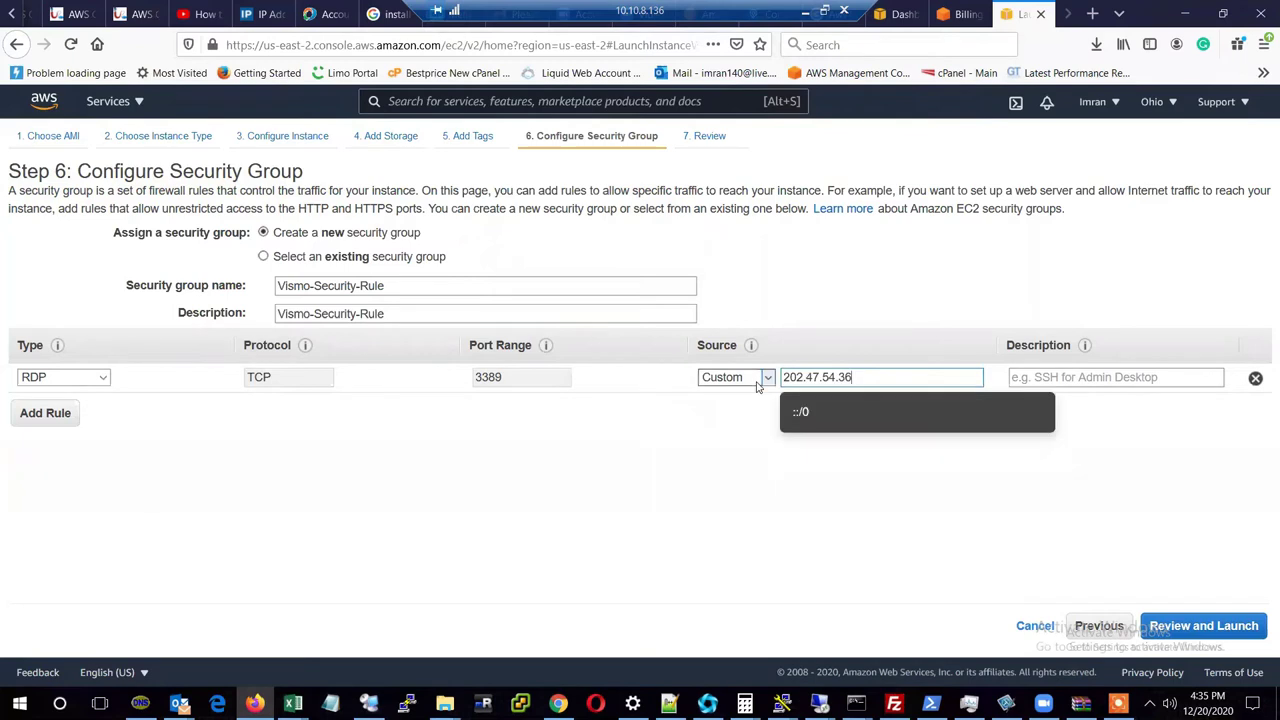
{"action": "type", "text": "/"}
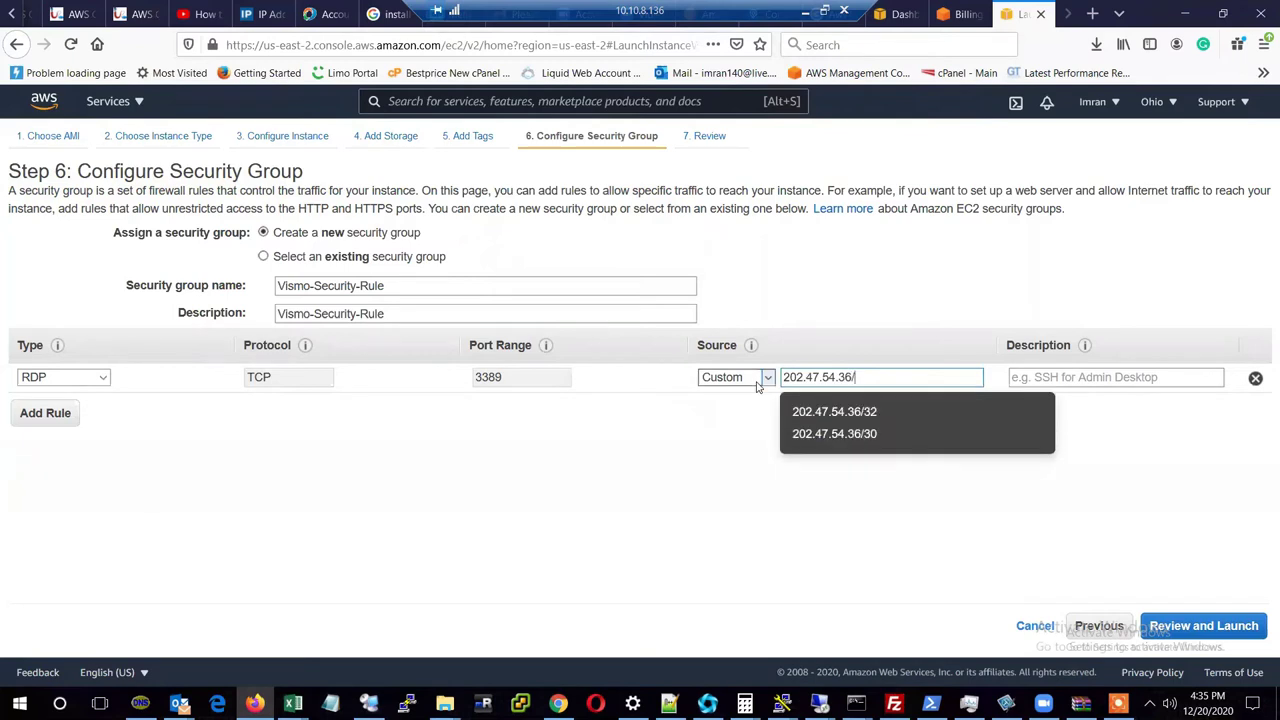
{"action": "type", "text": "32"}
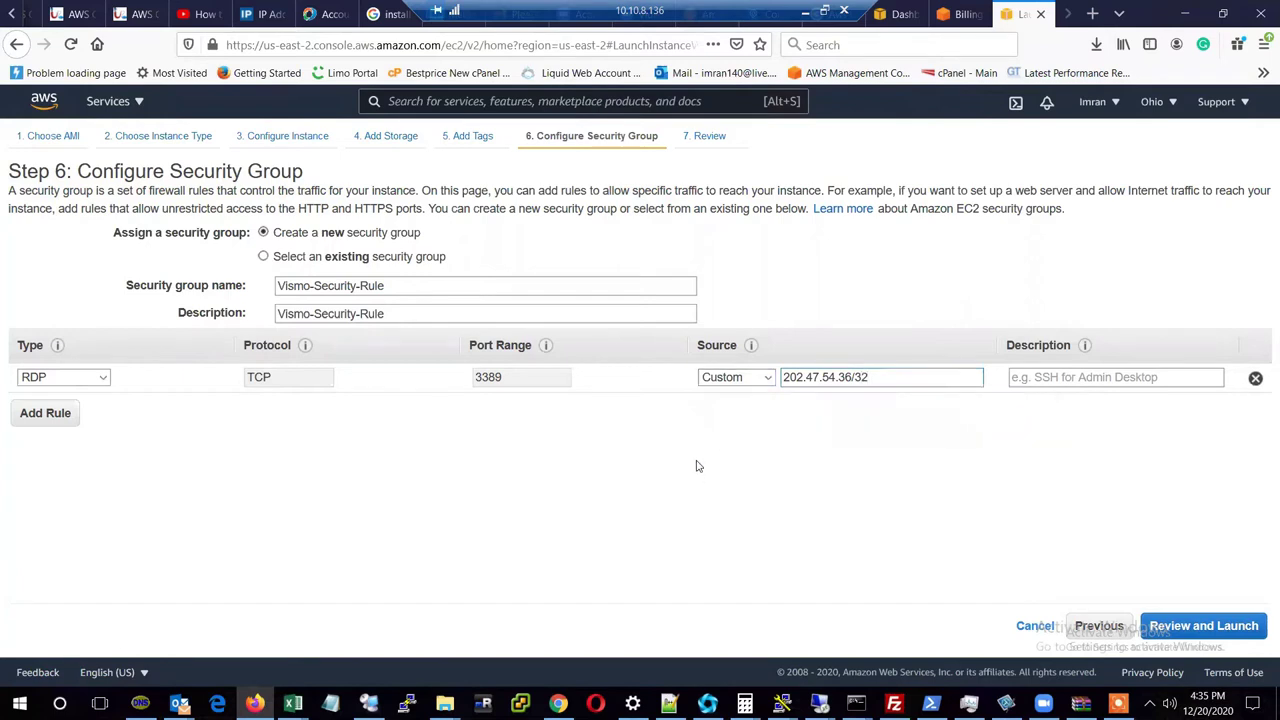
{"action": "left_click", "coordinate": [1203, 626]}
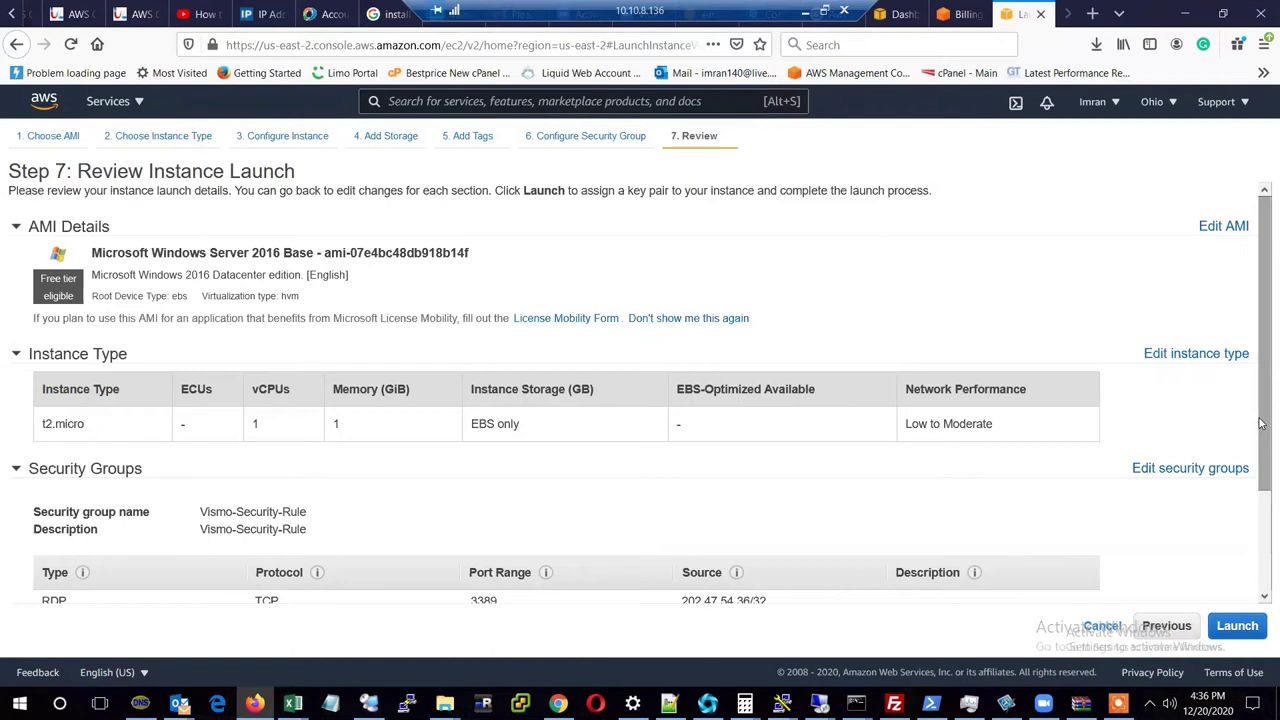
Examine the instance type and security group in the launch review, and expand the instance details and storage sections to check their settings.
{"action": "left_click_drag", "start_coordinate": [1262, 424], "coordinate": [1262, 559]}
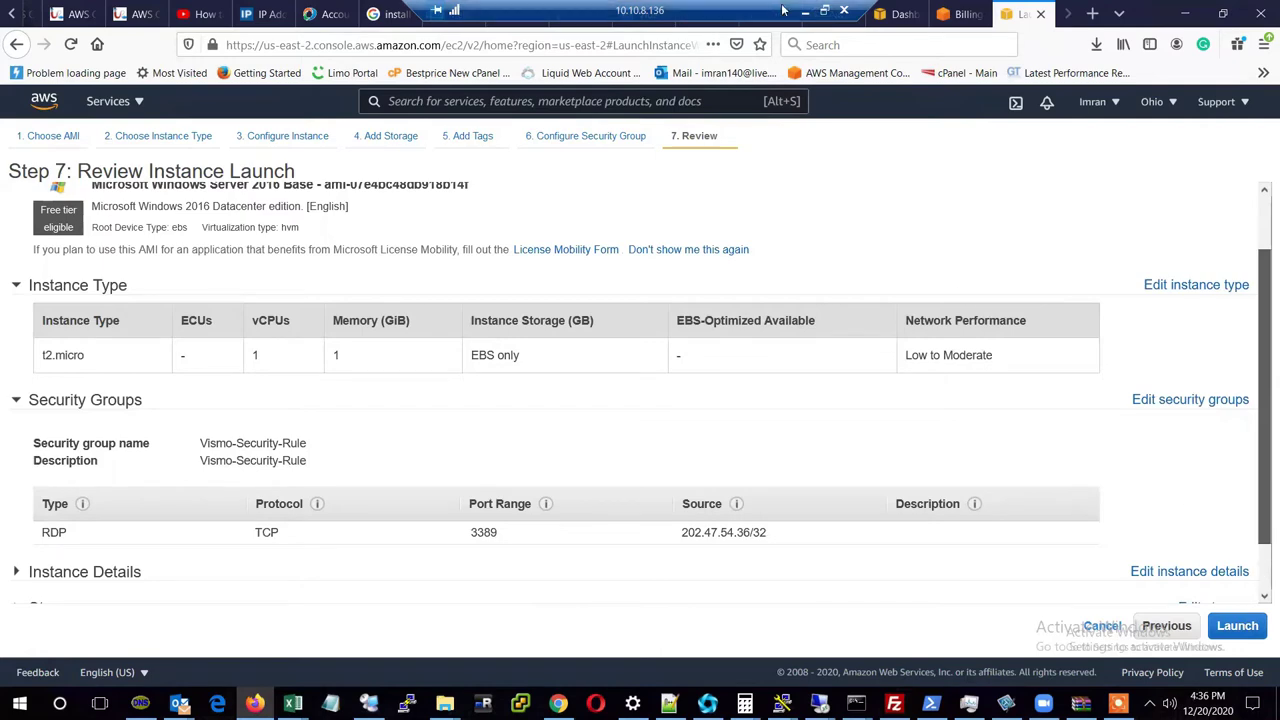
{"action": "scroll", "coordinate": [1003, 250], "scroll_direction": "down", "scroll_amount": 1}
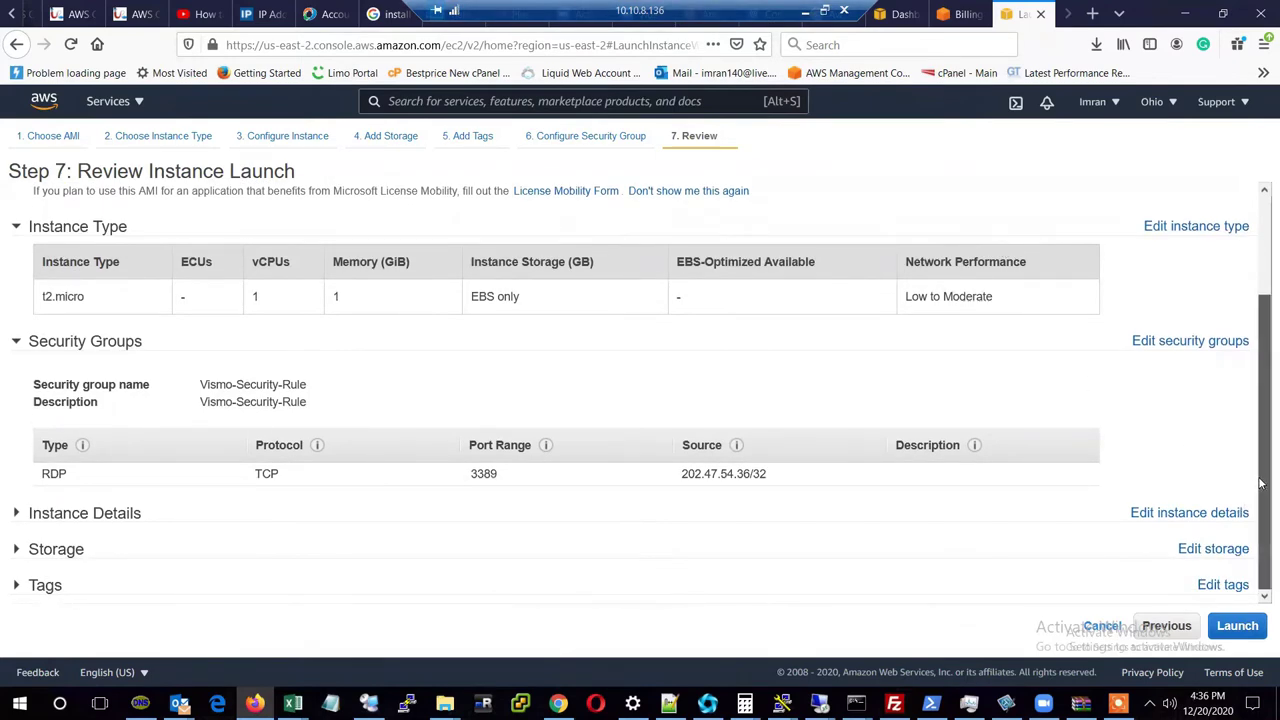
{"action": "mouse_move", "coordinate": [1258, 488]}
{"action": "left_mouse_down"}
{"action": "mouse_move", "coordinate": [1260, 366]}
{"action": "mouse_move", "coordinate": [1261, 499]}
{"action": "left_mouse_up"}
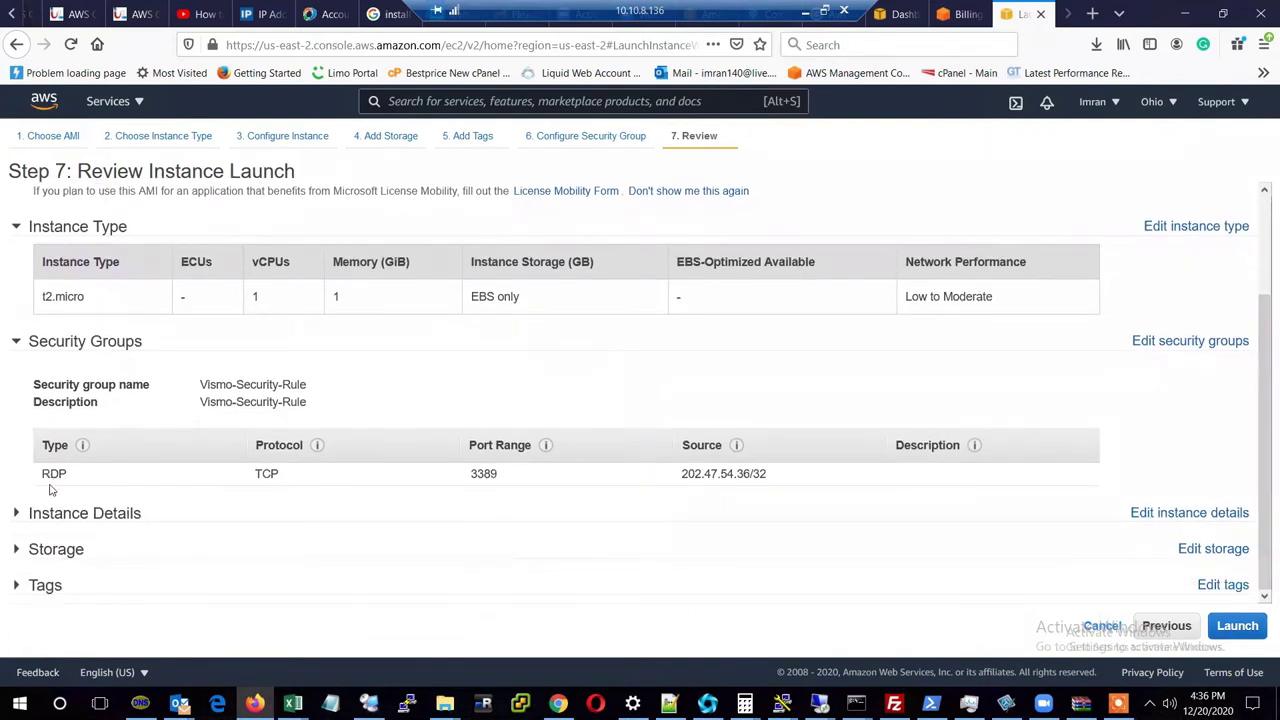
{"action": "left_click", "coordinate": [15, 515]}
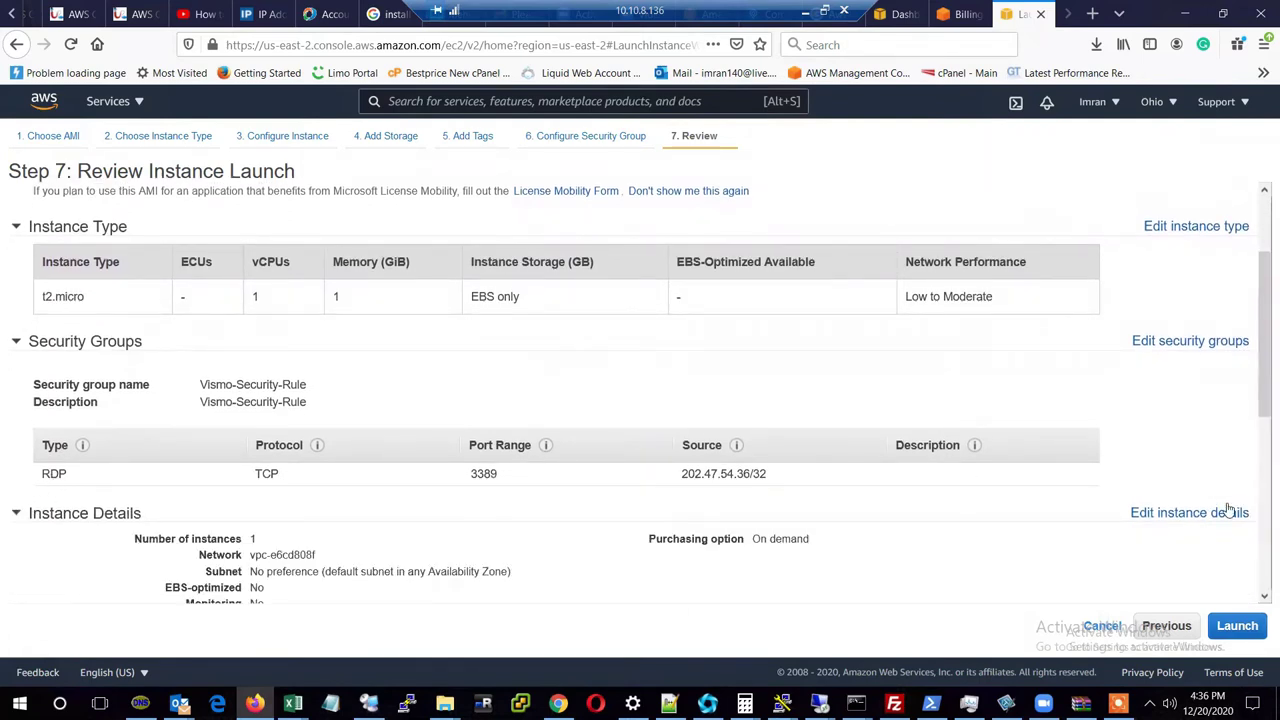
{"action": "left_click_drag", "start_coordinate": [1261, 401], "coordinate": [1246, 583]}
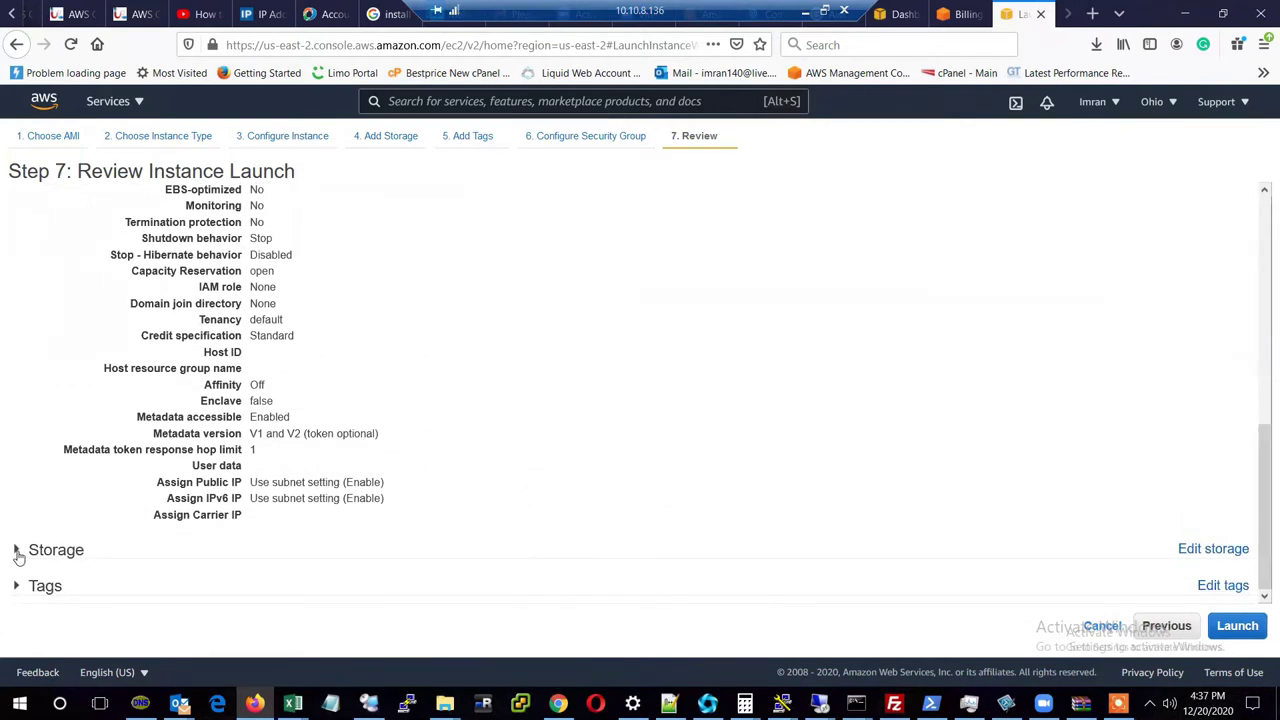
{"action": "left_click", "coordinate": [17, 552]}
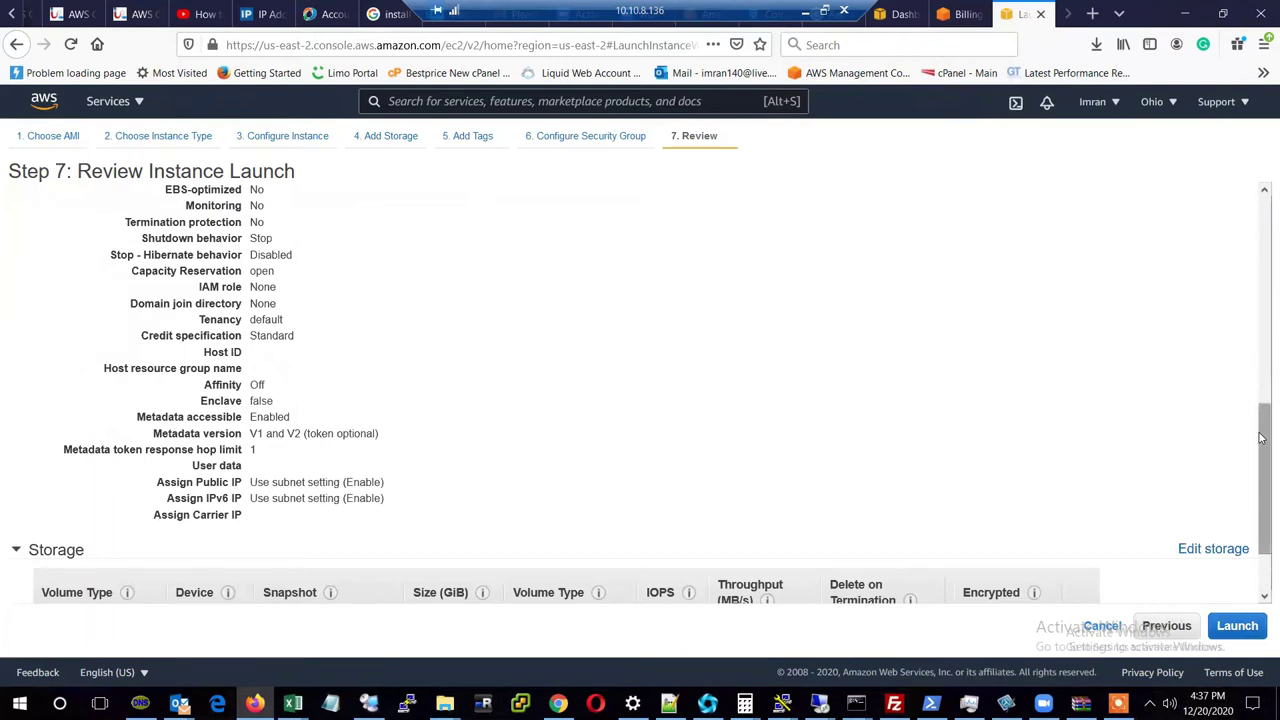
{"action": "left_click_drag", "start_coordinate": [1262, 438], "coordinate": [1258, 485]}
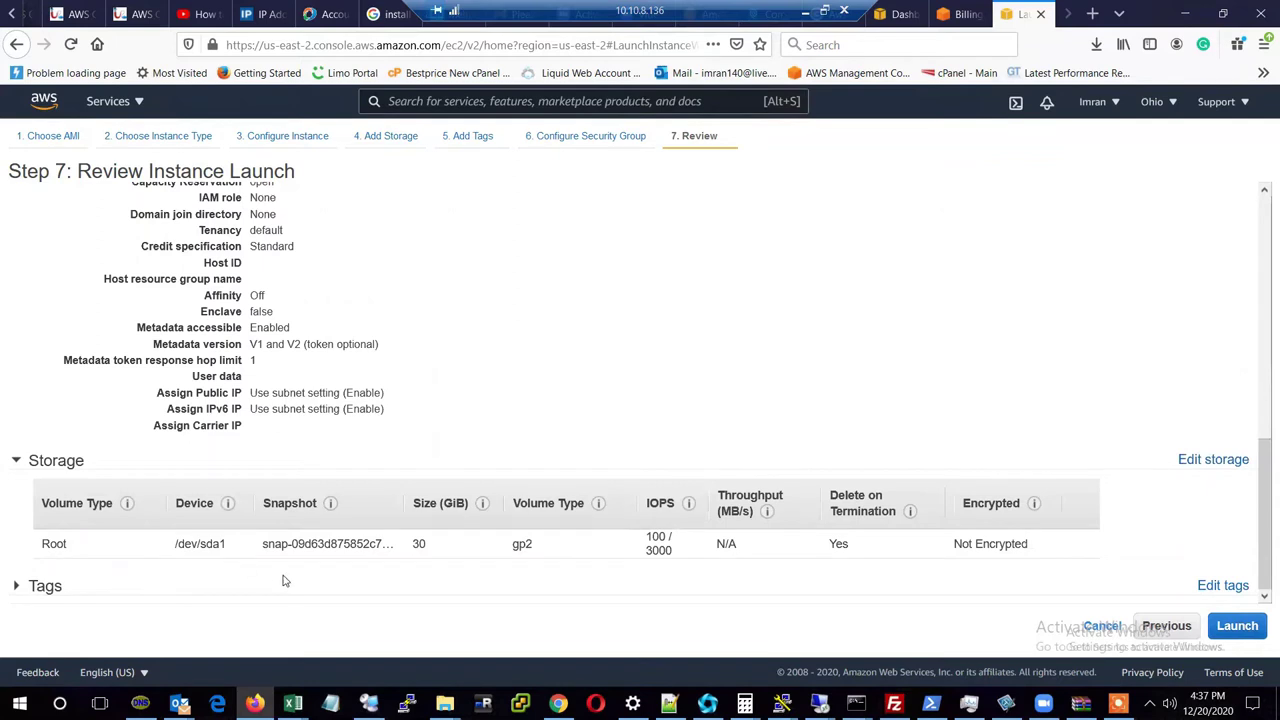
Check the storage settings in the launch review and expand the Tags section.
{"action": "mouse_move", "coordinate": [765, 512]}
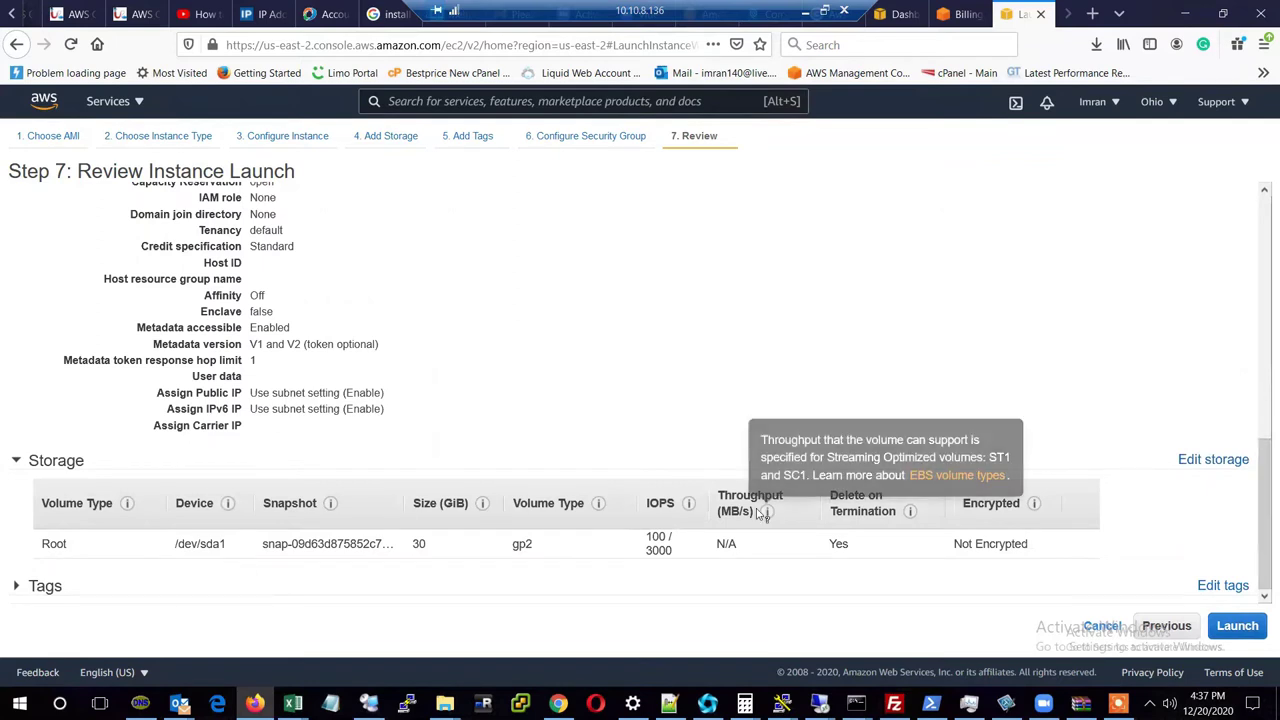
{"action": "left_click", "coordinate": [13, 591]}
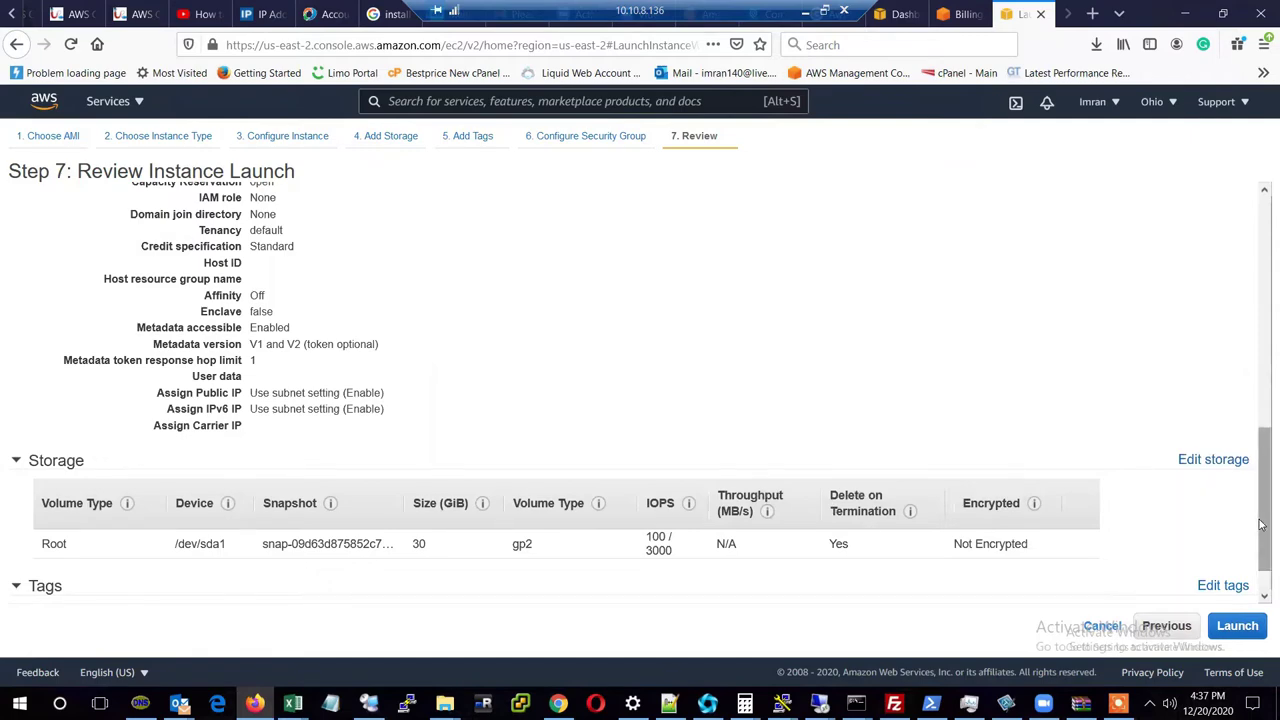
{"action": "left_click_drag", "start_coordinate": [1262, 525], "coordinate": [1260, 262]}
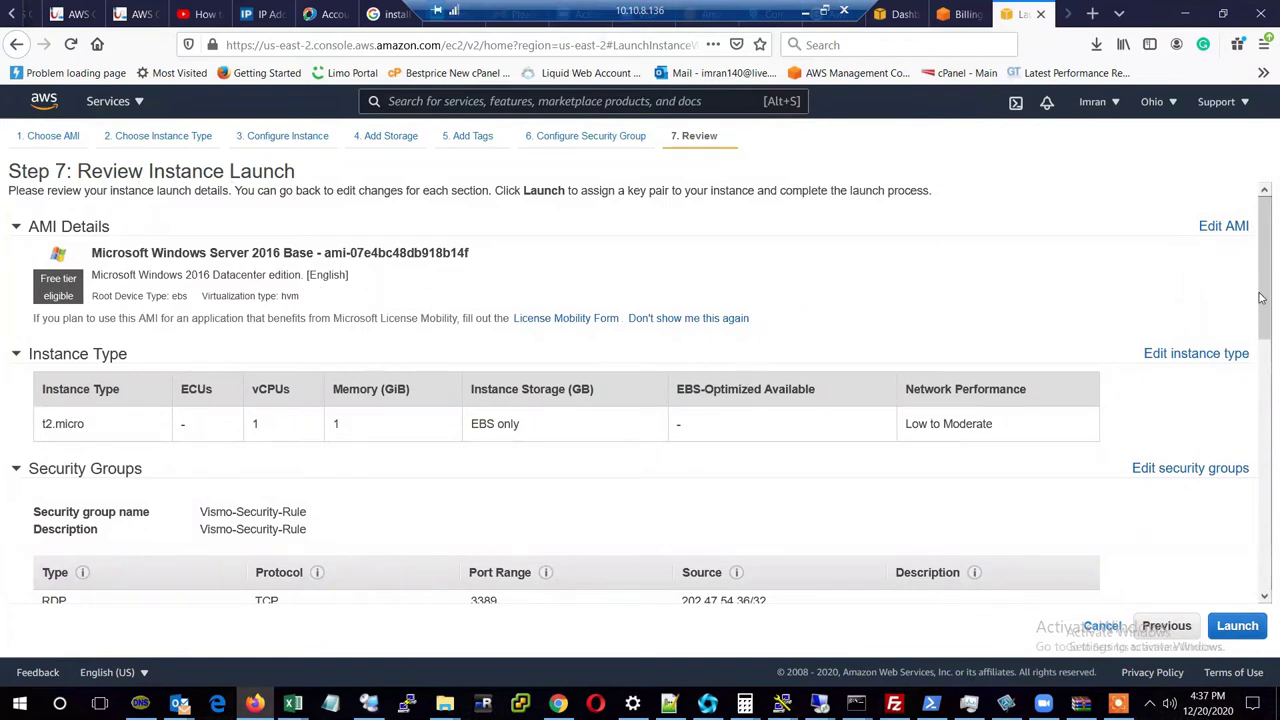
Reopen the security group for editing from the launch review, and recheck the public IP on ipinfo.io outside the remote session.
{"action": "left_click_drag", "start_coordinate": [1262, 305], "coordinate": [1262, 337]}
{"action": "left_click", "coordinate": [1193, 388]}
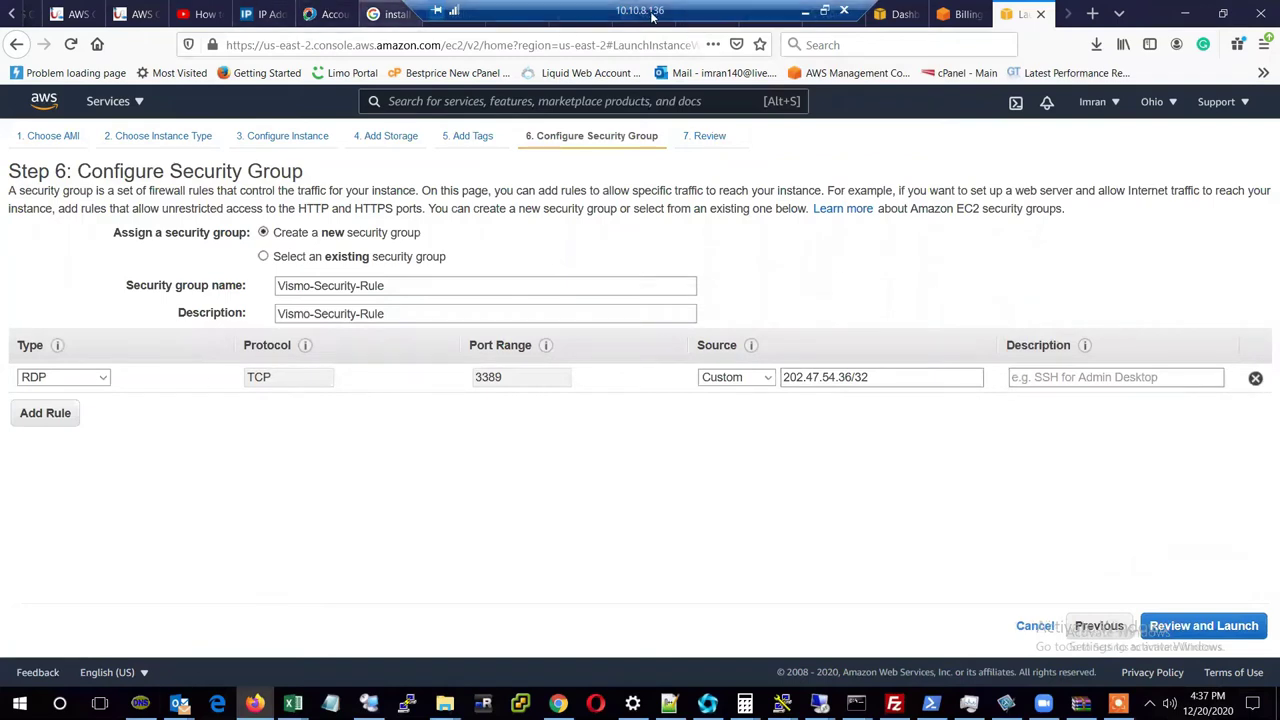
{"action": "left_click", "coordinate": [805, 10]}
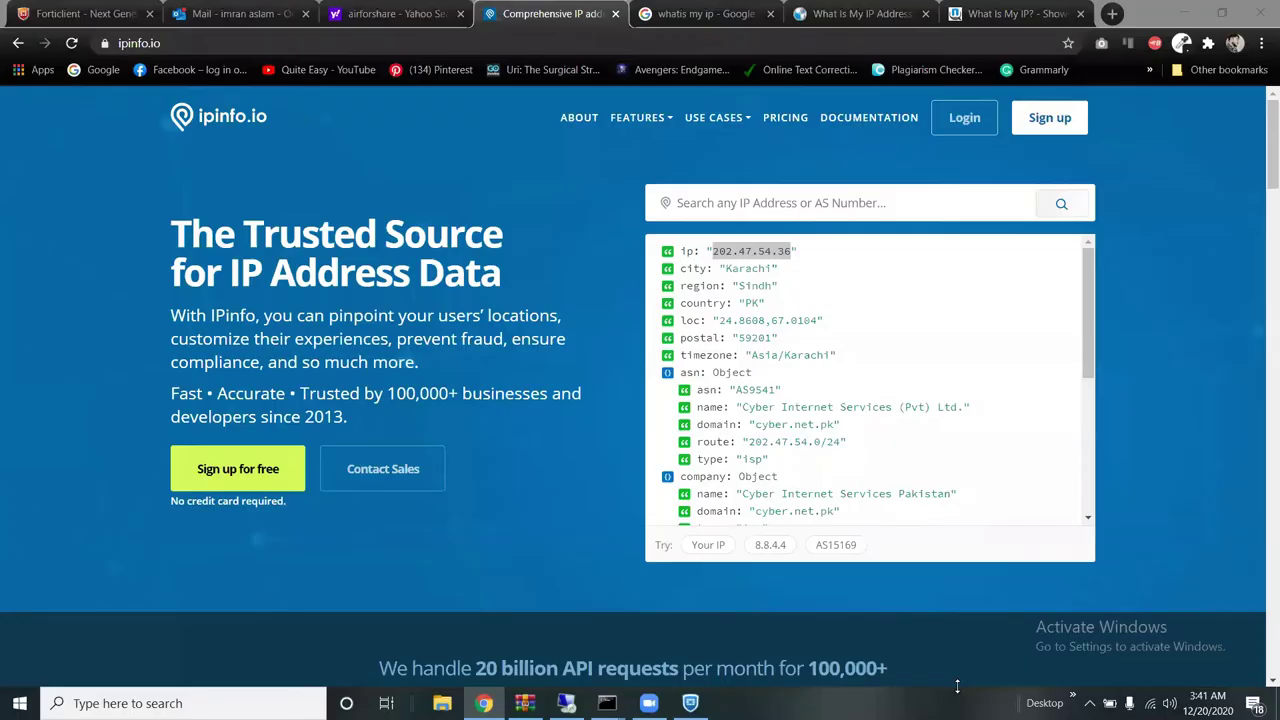
{"action": "left_click", "coordinate": [565, 703]}
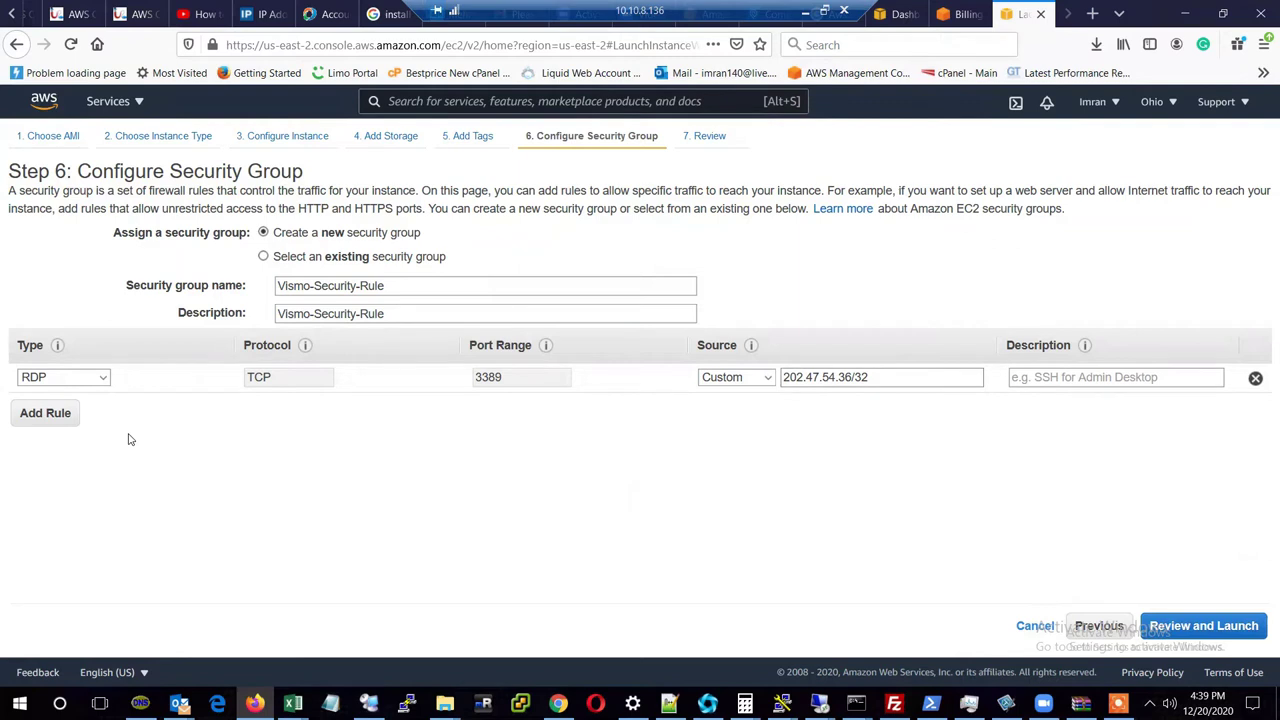
Add a second security group rule and set its type to SSH.
{"action": "left_click", "coordinate": [45, 413]}
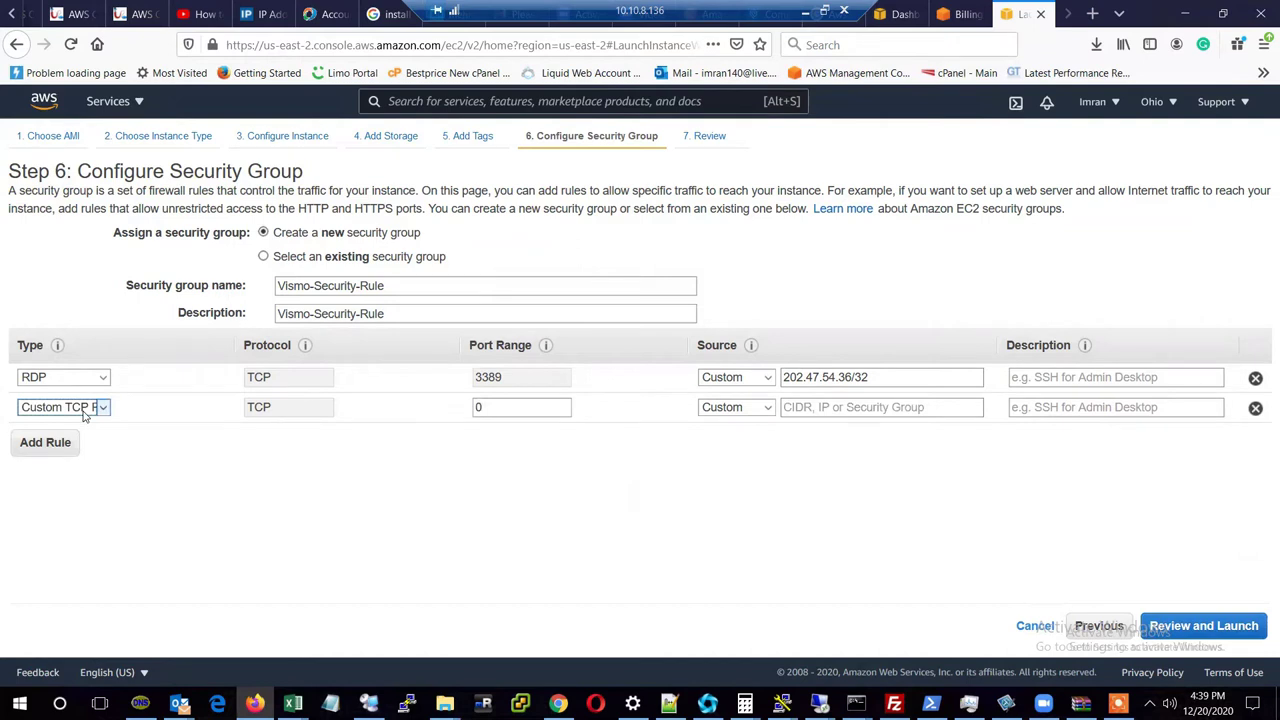
{"action": "left_click", "coordinate": [85, 410]}
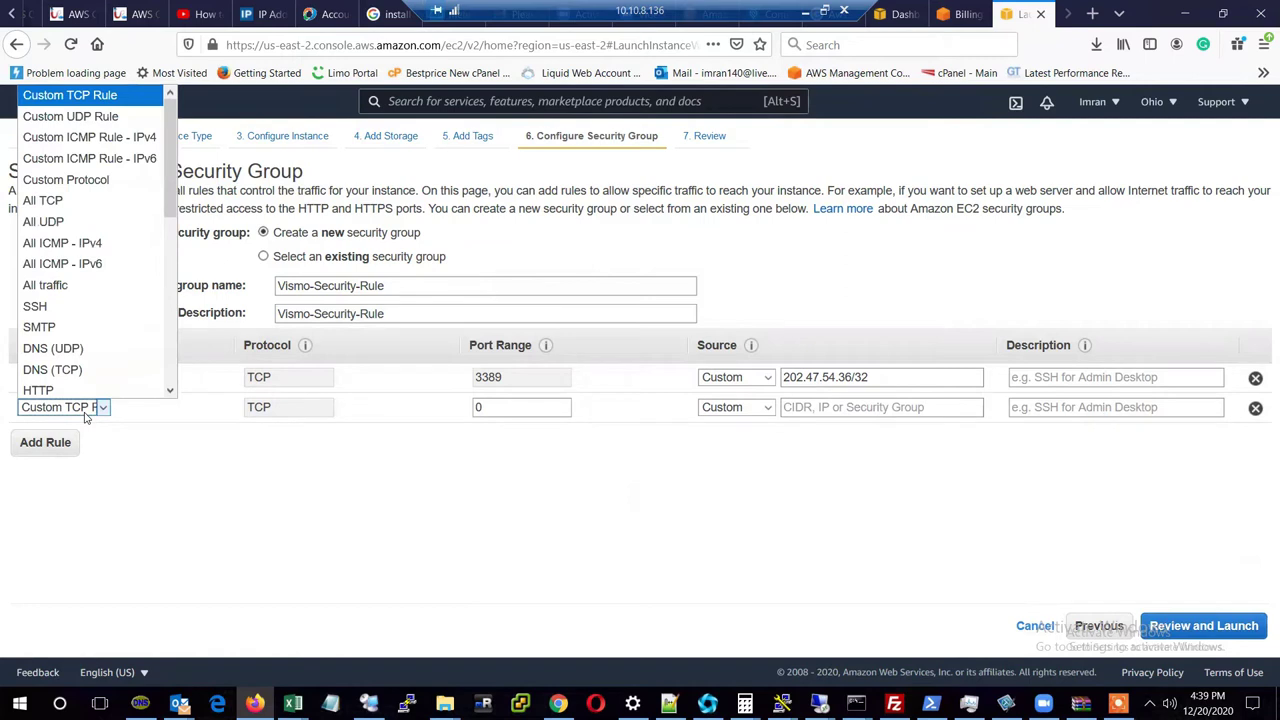
{"action": "left_click_drag", "start_coordinate": [170, 209], "coordinate": [170, 155]}
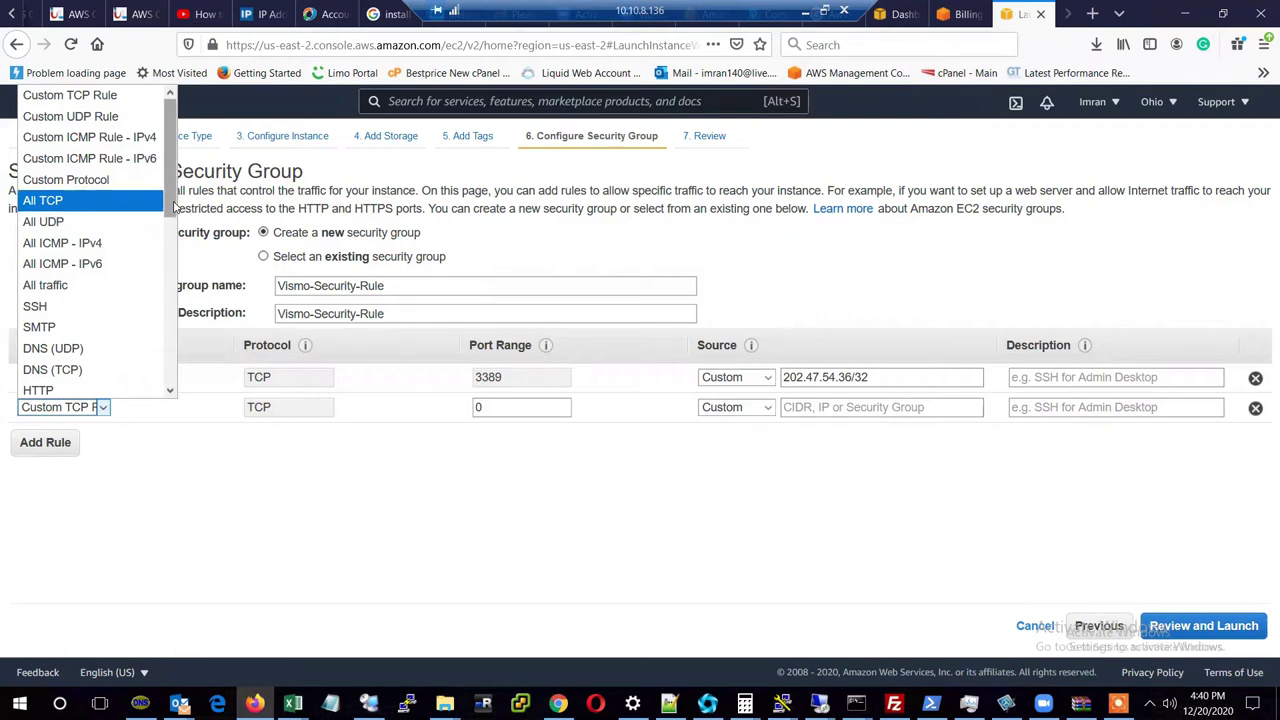
{"action": "left_click_drag", "start_coordinate": [173, 205], "coordinate": [165, 170]}
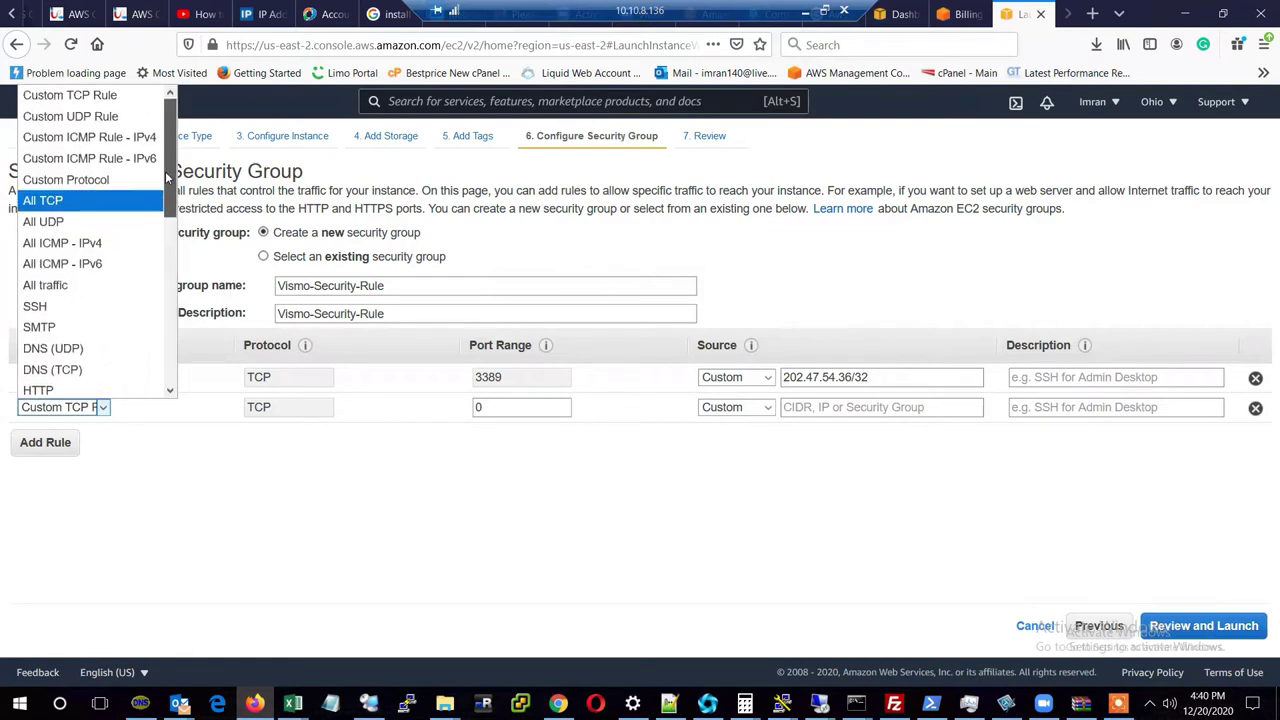
{"action": "left_click", "coordinate": [105, 100]}
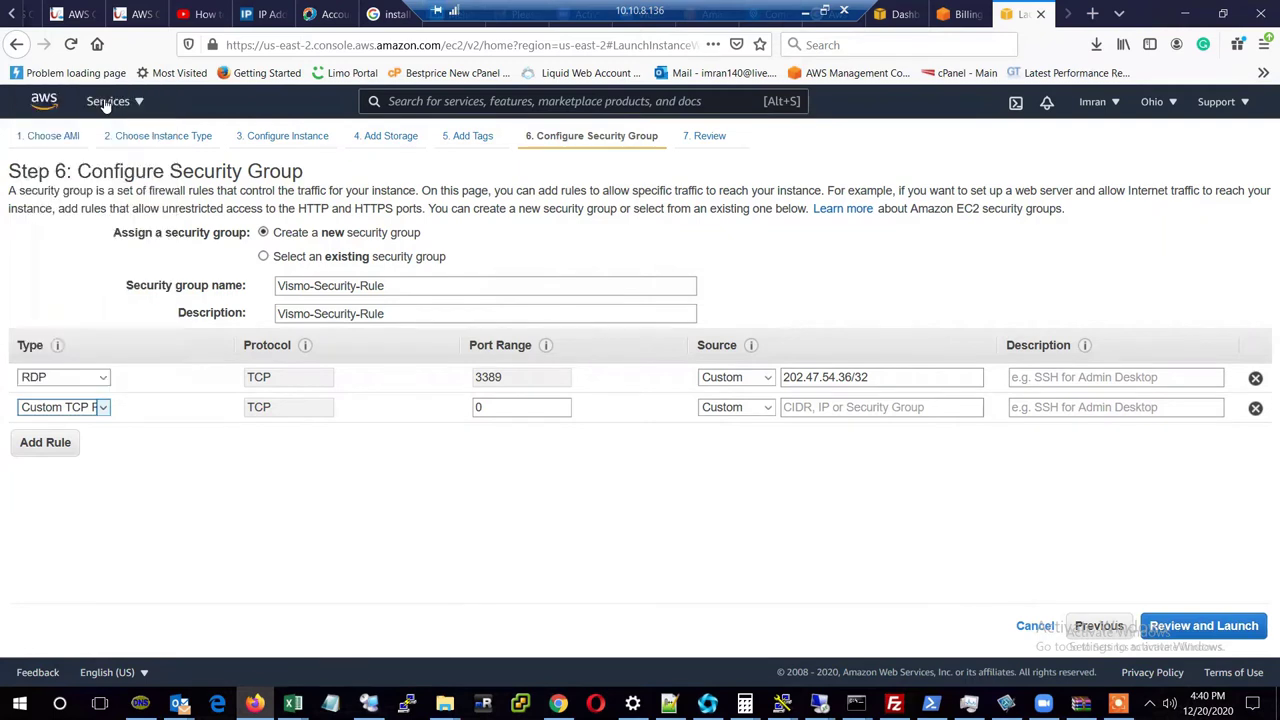
{"action": "left_click", "coordinate": [88, 405]}
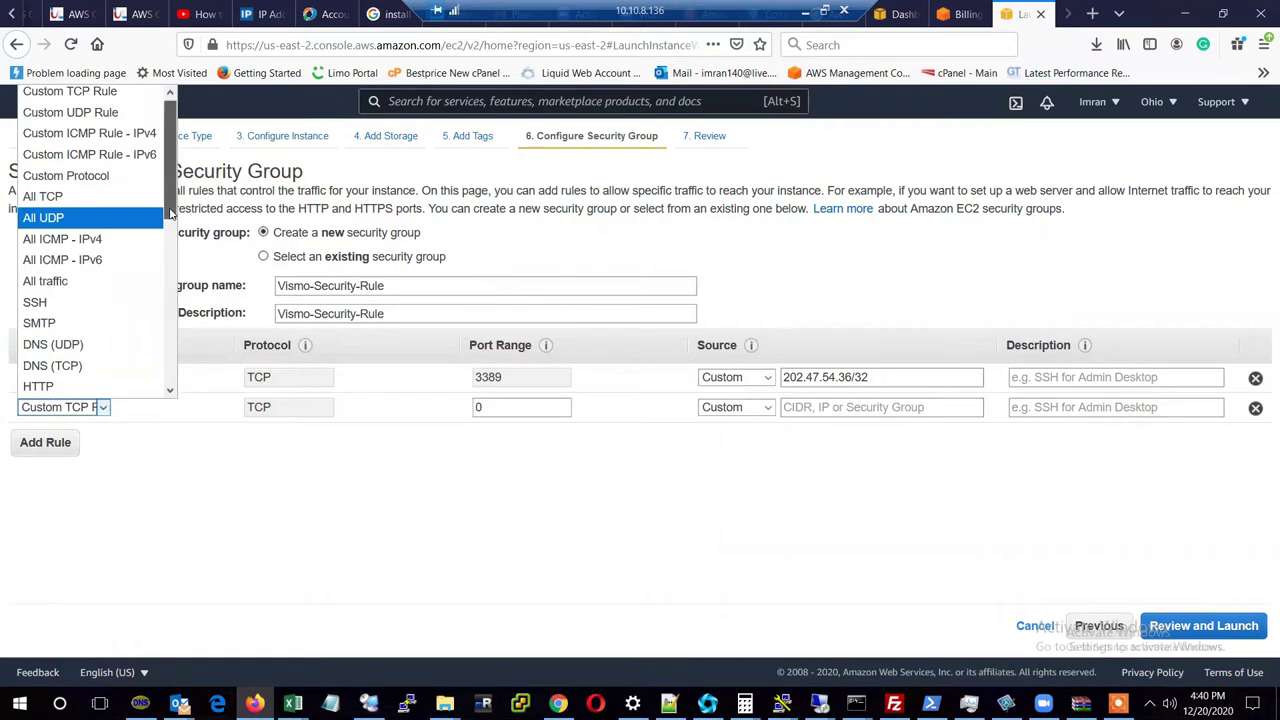
{"action": "scroll", "coordinate": [170, 213], "scroll_direction": "down", "scroll_amount": 1}
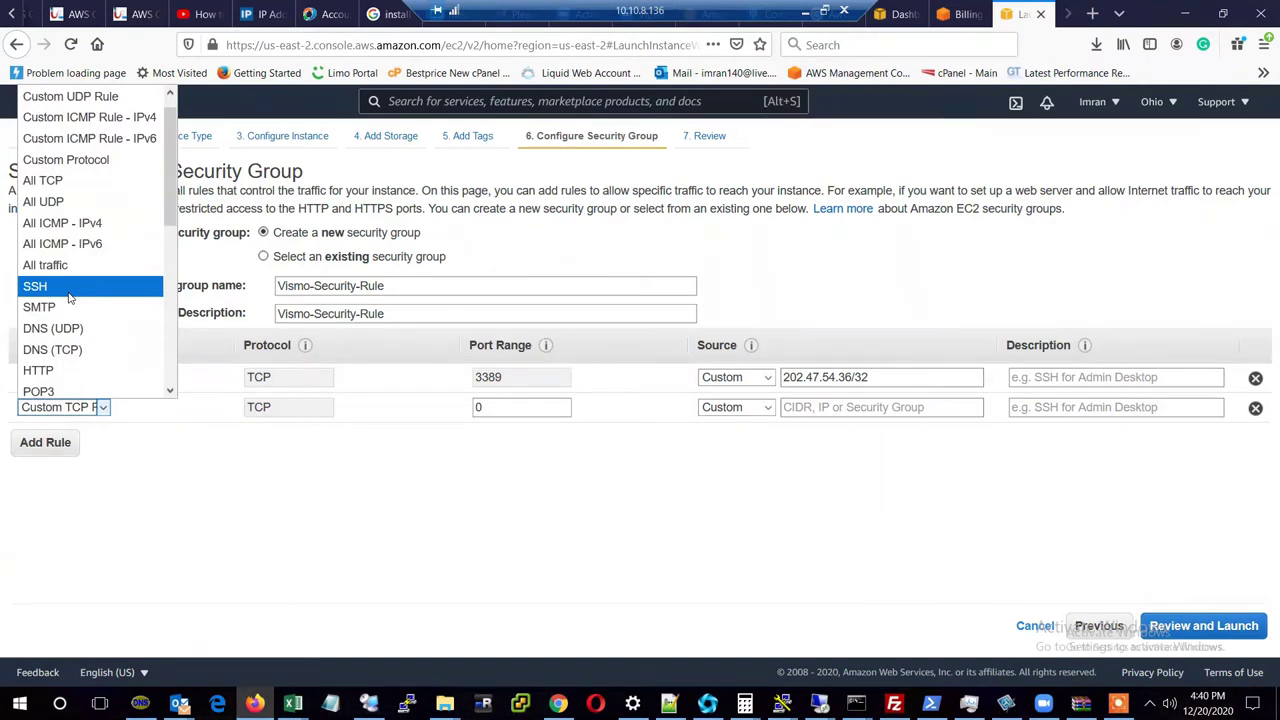
{"action": "left_click", "coordinate": [70, 290]}
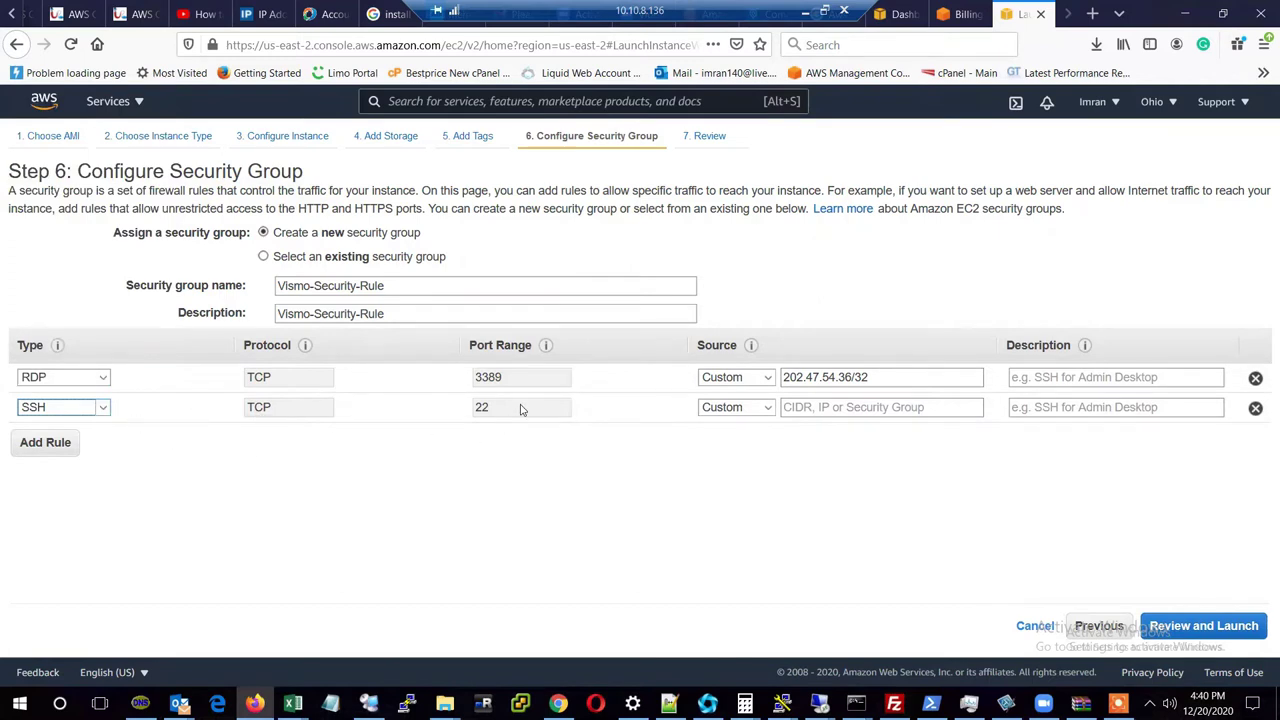
{"action": "left_click", "coordinate": [103, 408]}
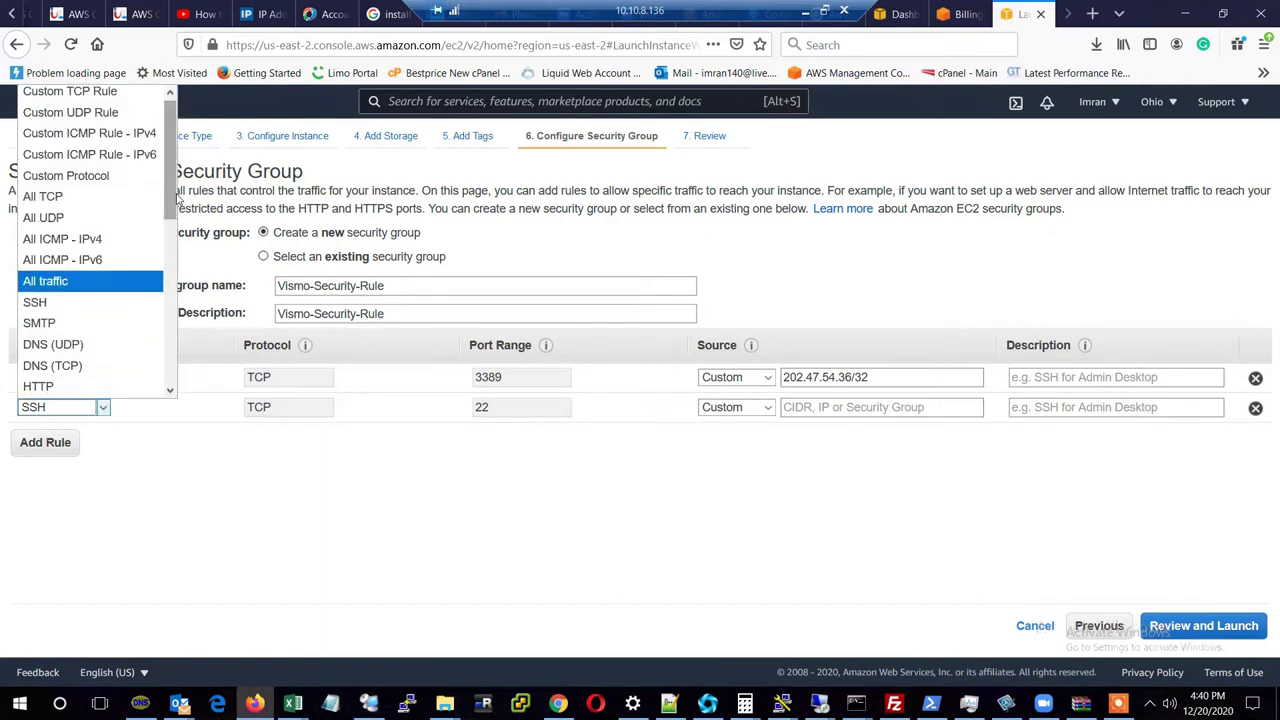
{"action": "left_click_drag", "start_coordinate": [171, 208], "coordinate": [171, 203]}
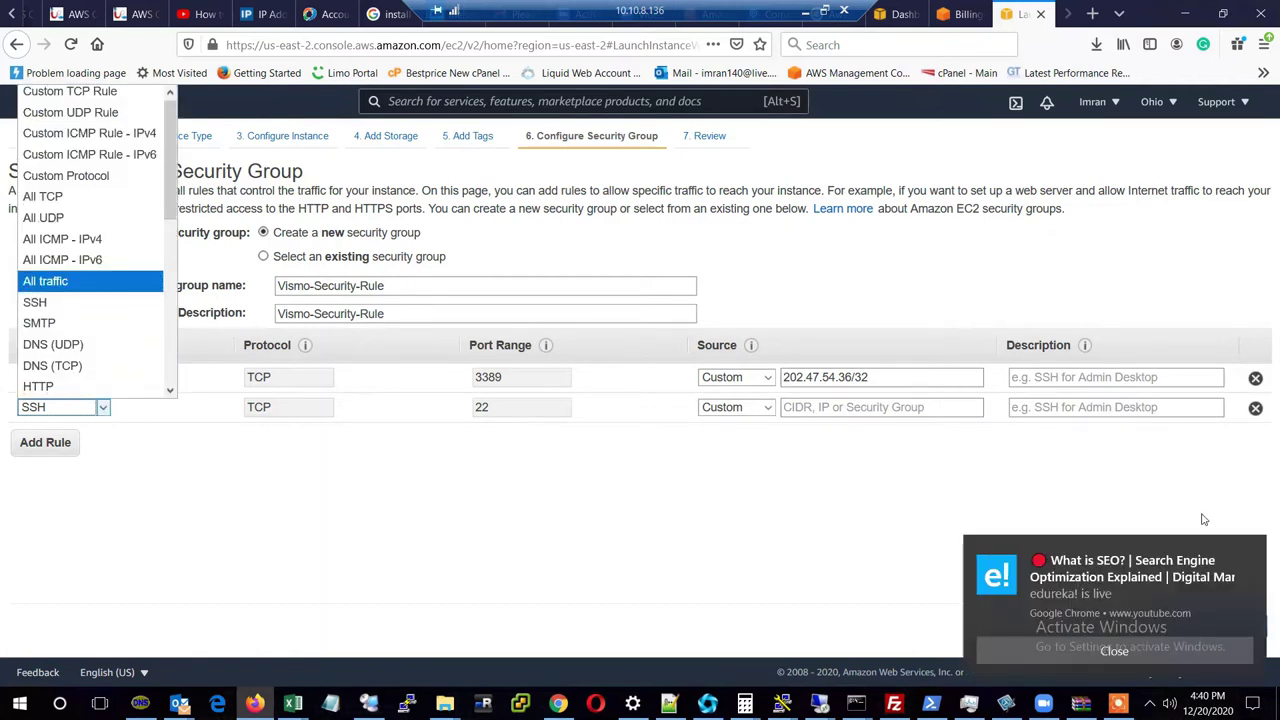
{"action": "left_click", "coordinate": [1115, 651]}
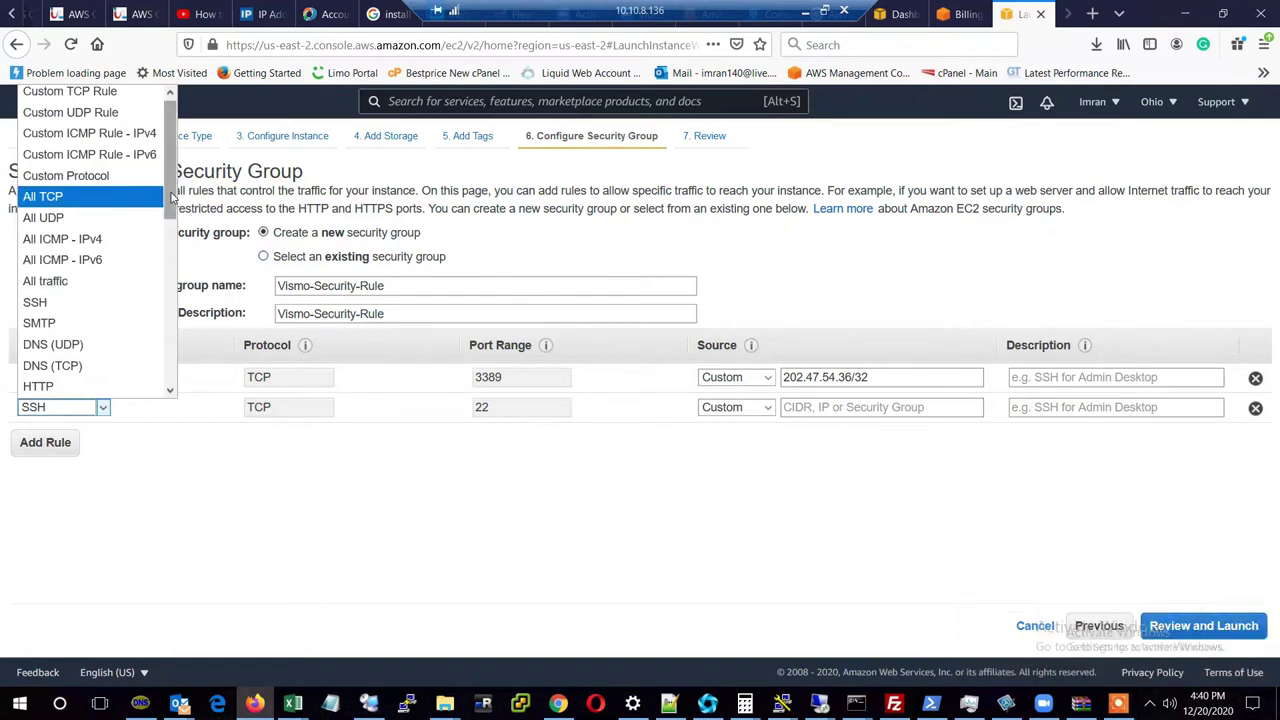
{"action": "left_click_drag", "start_coordinate": [171, 198], "coordinate": [197, 213]}
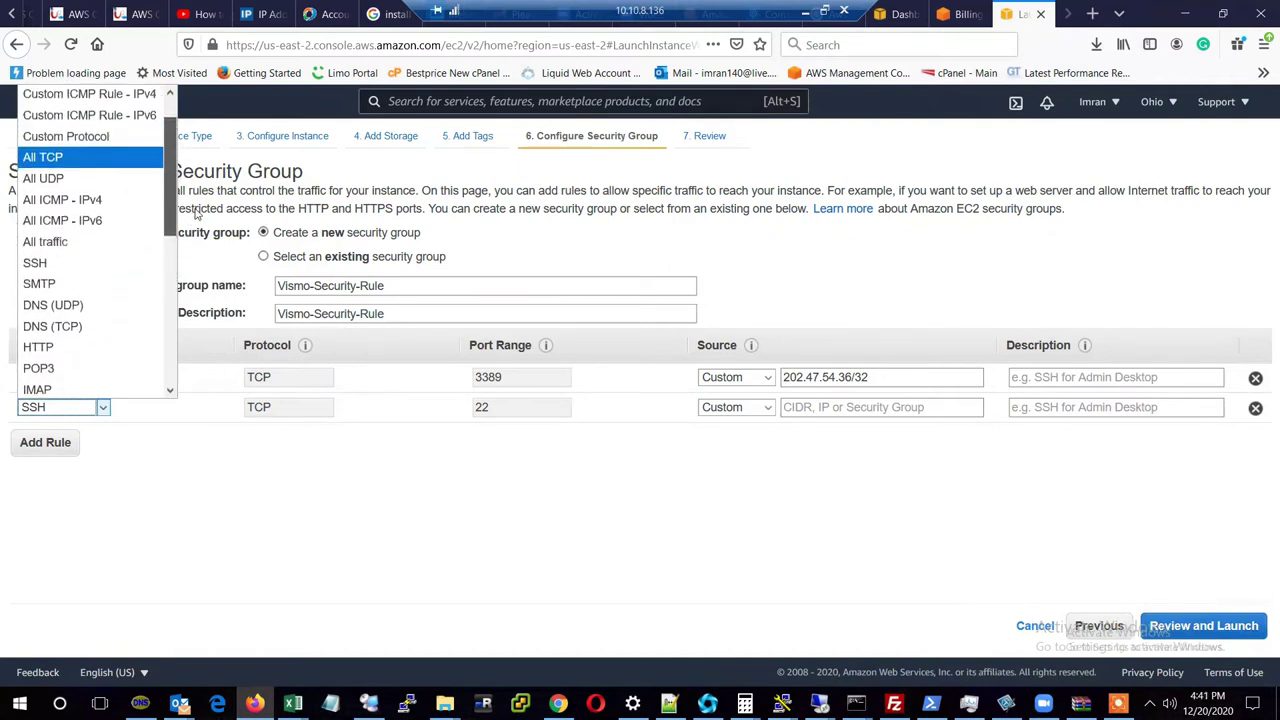
{"action": "left_click_drag", "start_coordinate": [197, 213], "coordinate": [197, 213]}
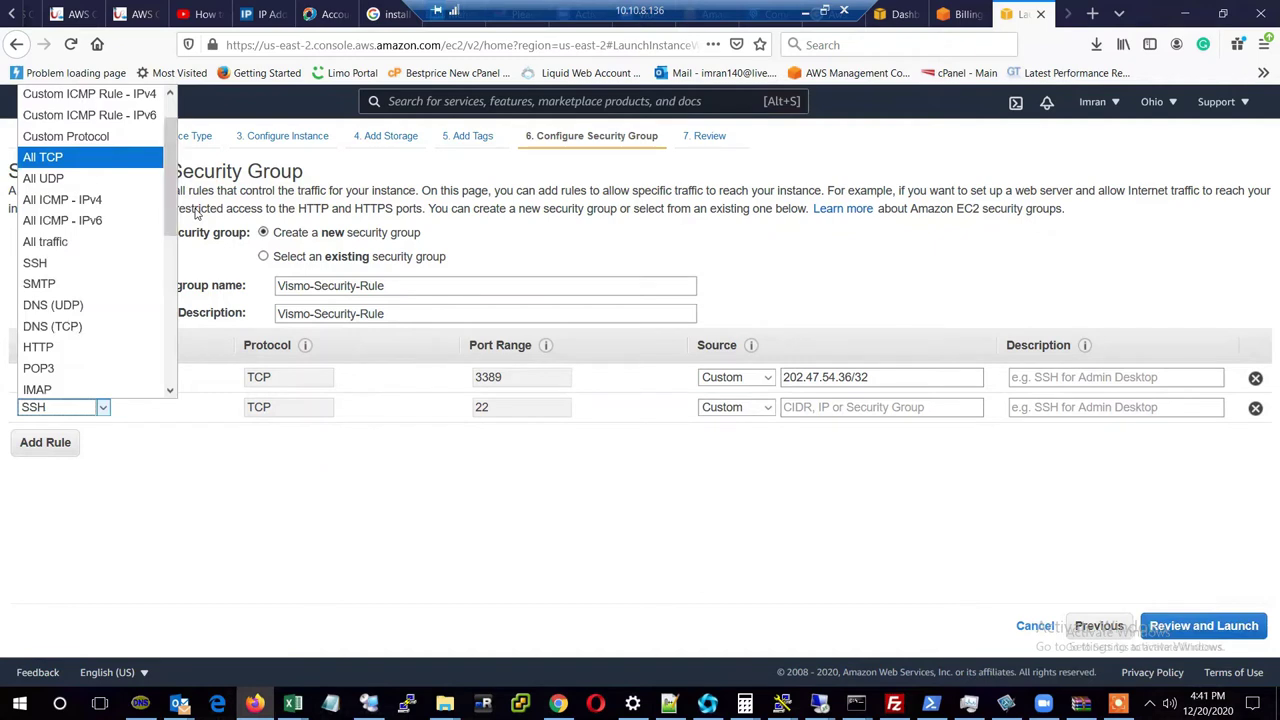
{"action": "left_click", "coordinate": [557, 535]}
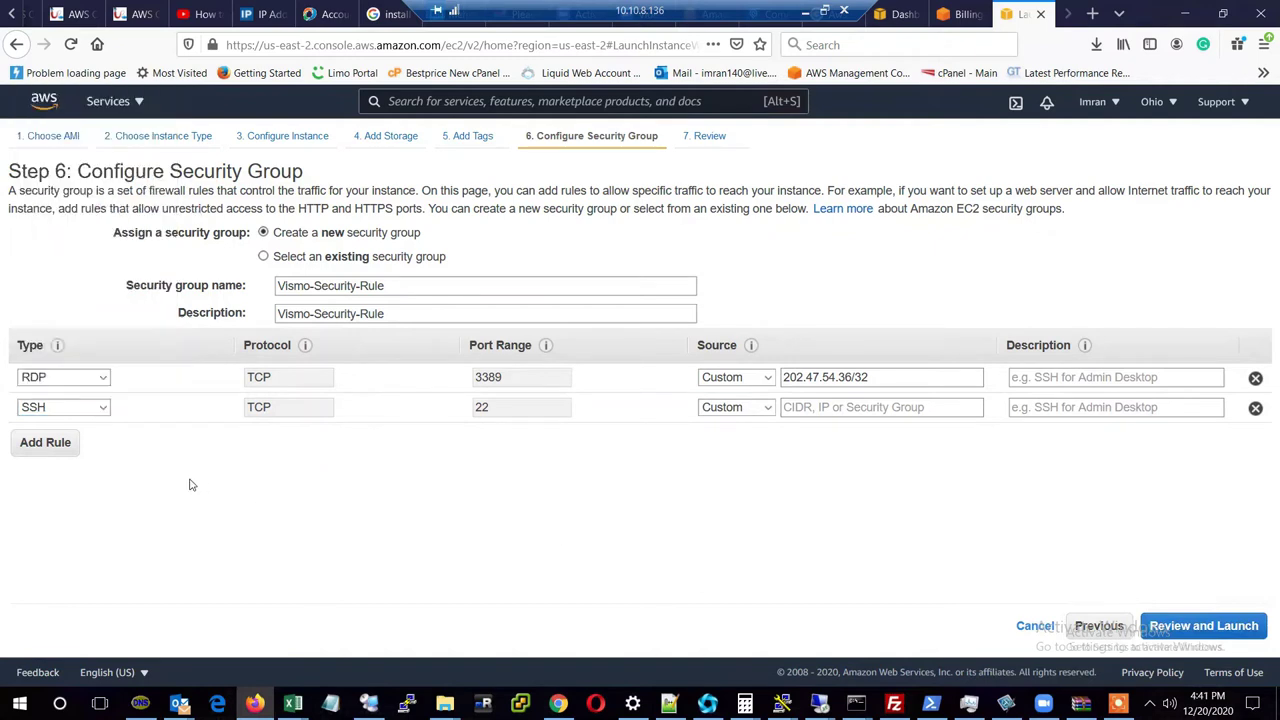
Add a third security group rule of type Custom TCP Rule with port range 21.
{"action": "left_click", "coordinate": [78, 448]}
{"action": "left_click", "coordinate": [85, 440]}
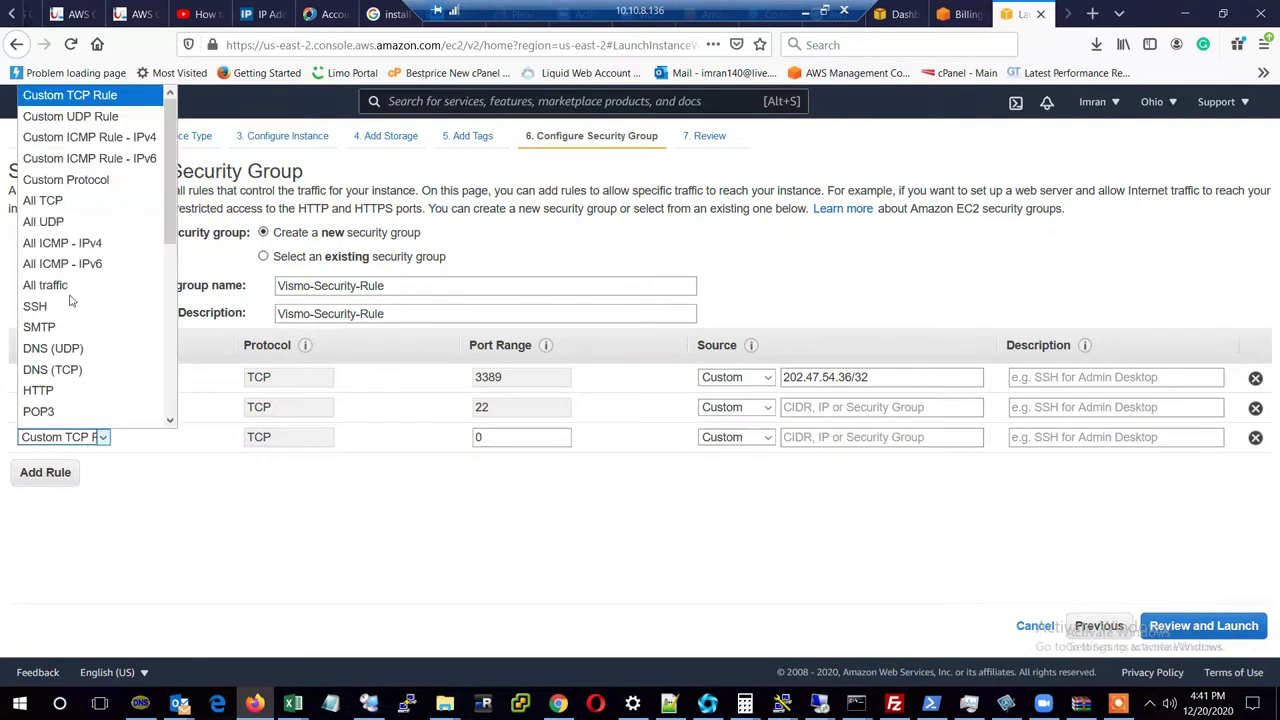
{"action": "left_click", "coordinate": [112, 96]}
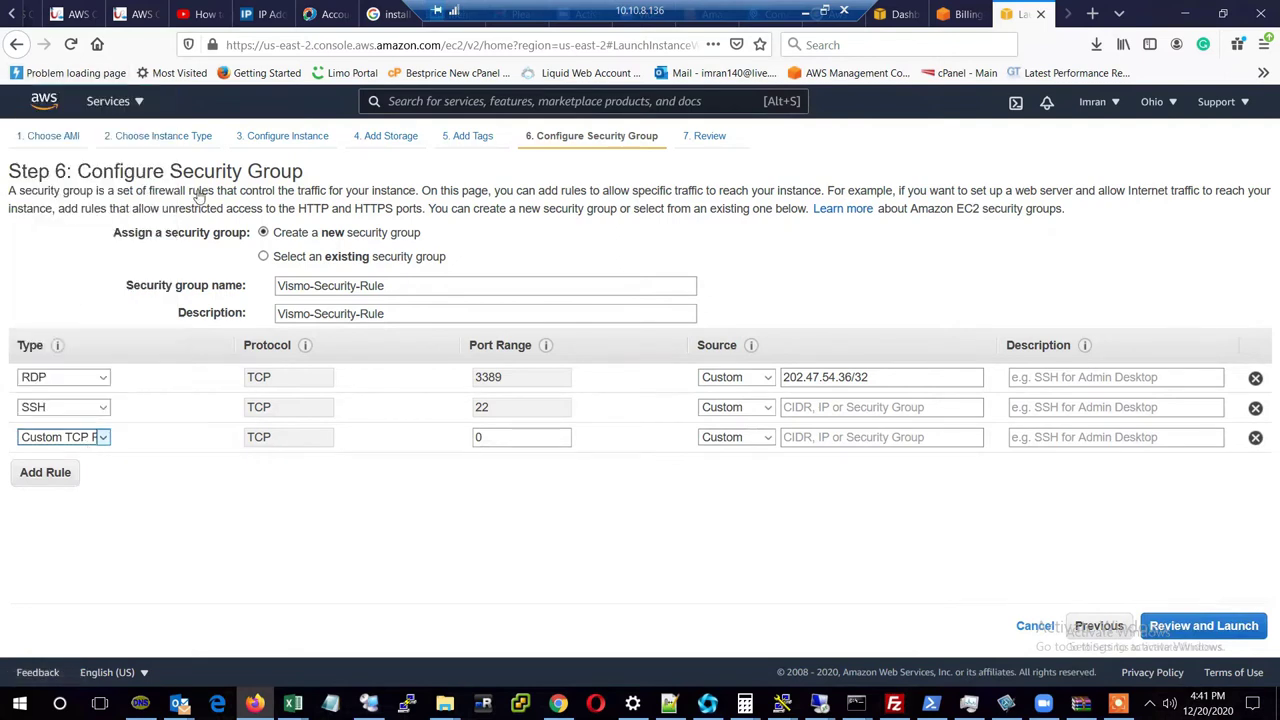
{"action": "double_click", "coordinate": [502, 434]}
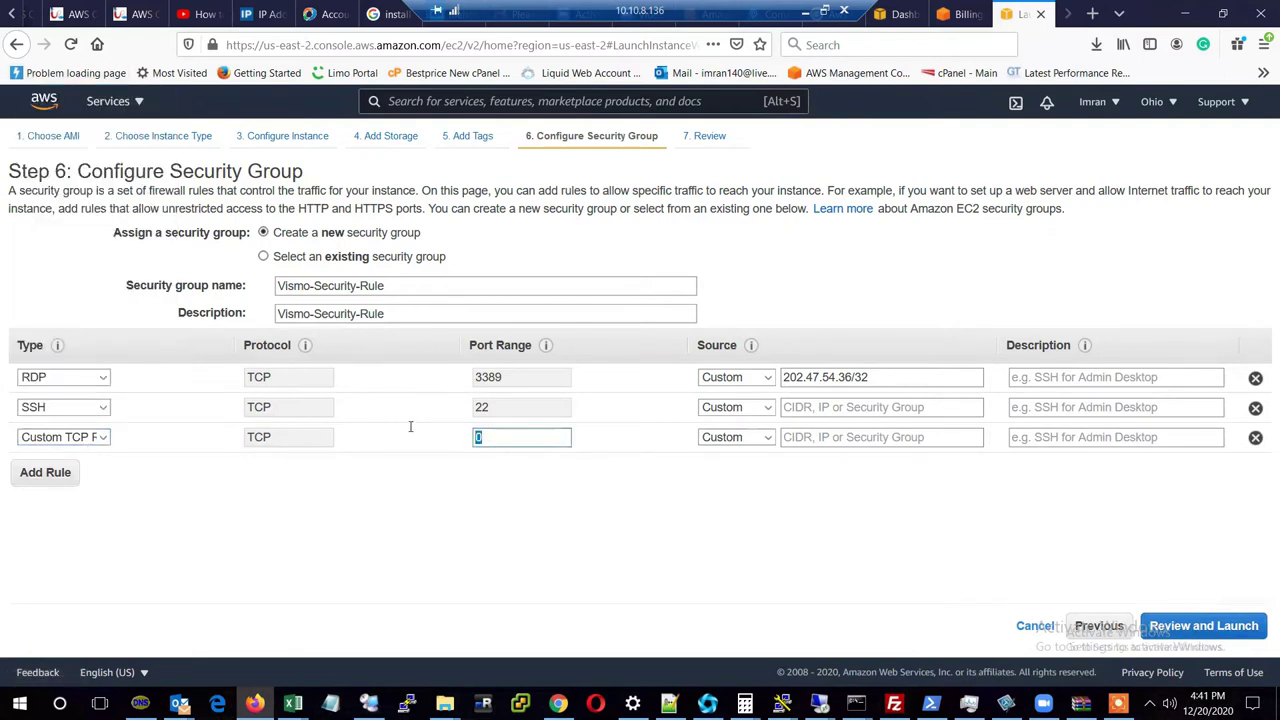
{"action": "type", "text": "21"}
Add a fourth security group rule and set its type to HTTP.
{"action": "left_click", "coordinate": [66, 477]}
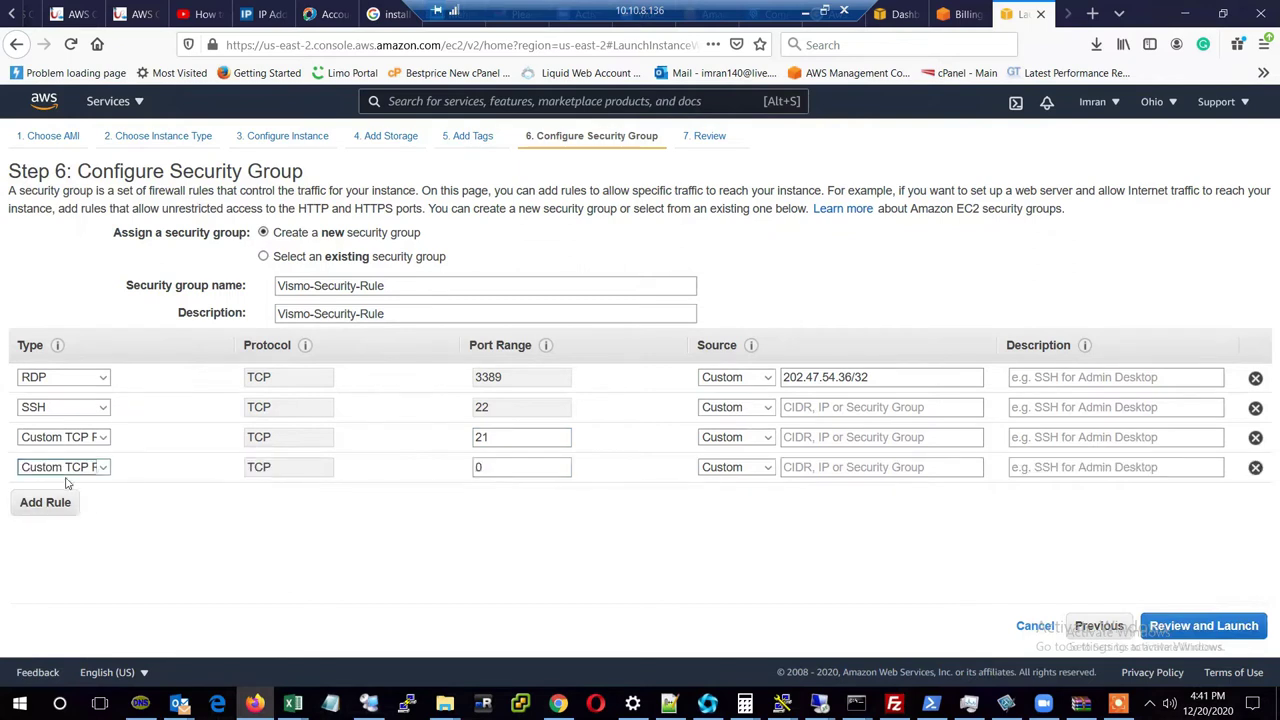
{"action": "left_click", "coordinate": [72, 468]}
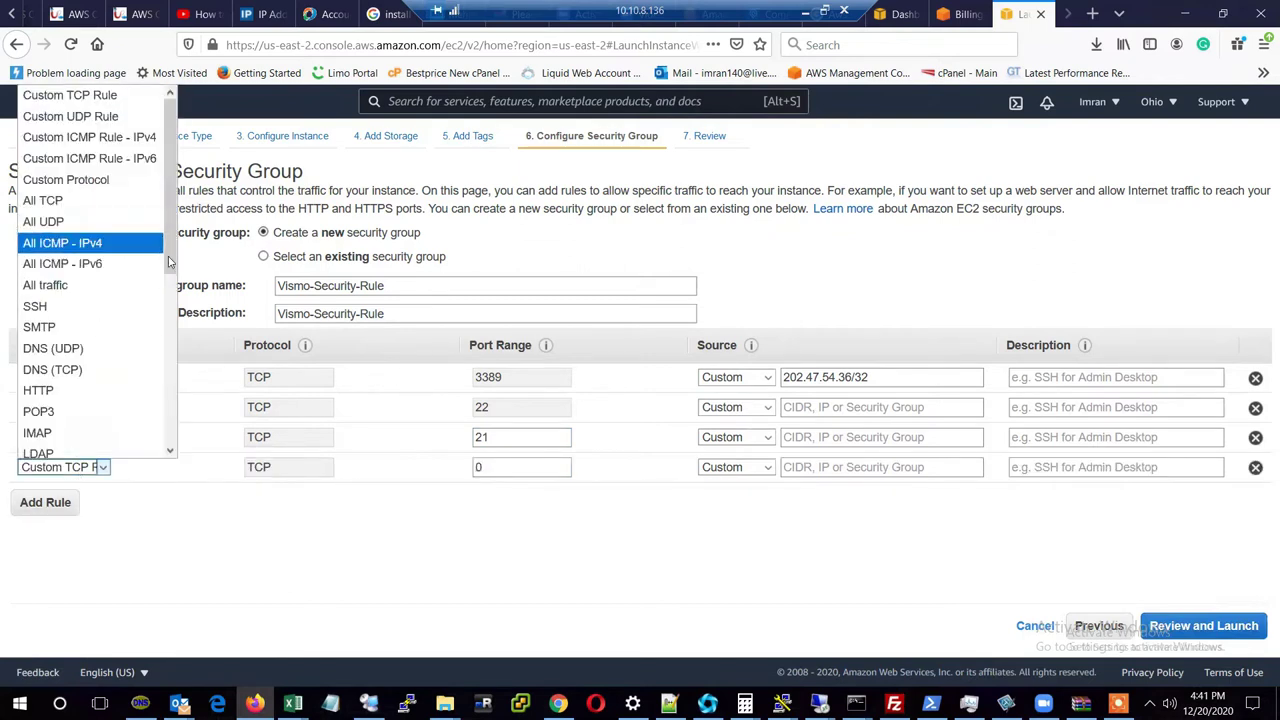
{"action": "left_click_drag", "start_coordinate": [173, 262], "coordinate": [178, 290]}
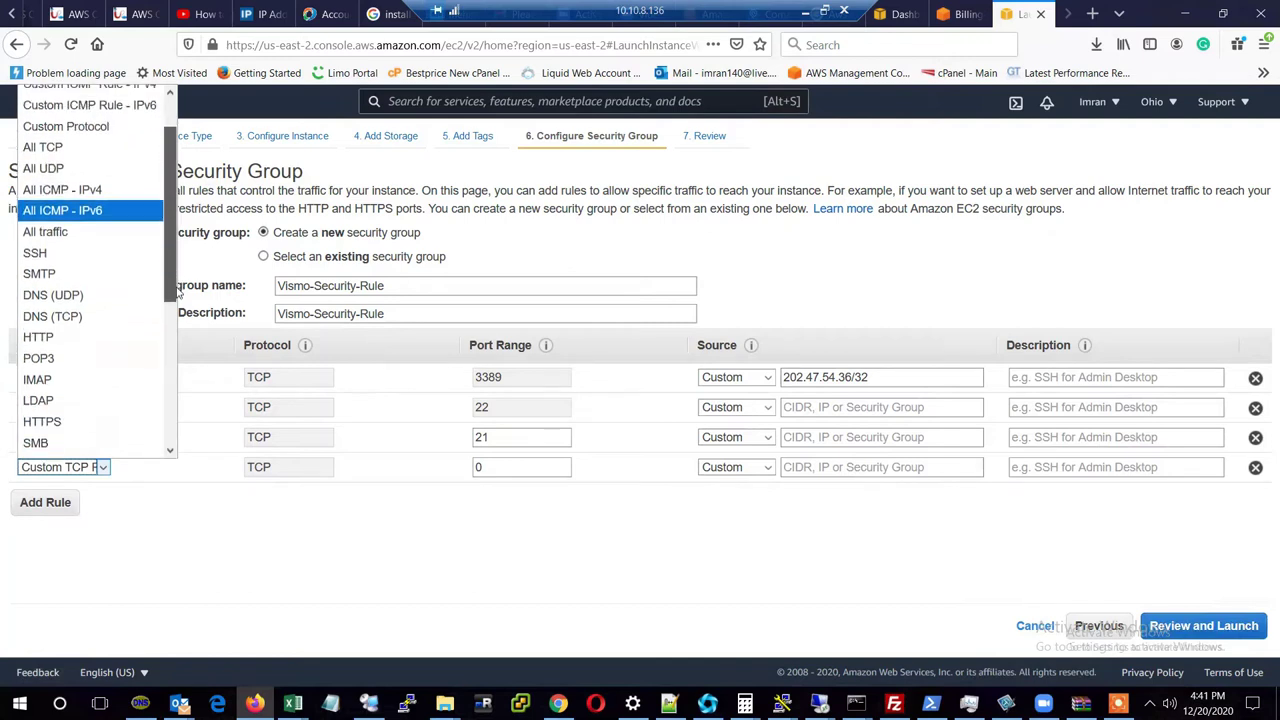
{"action": "left_click", "coordinate": [64, 329]}
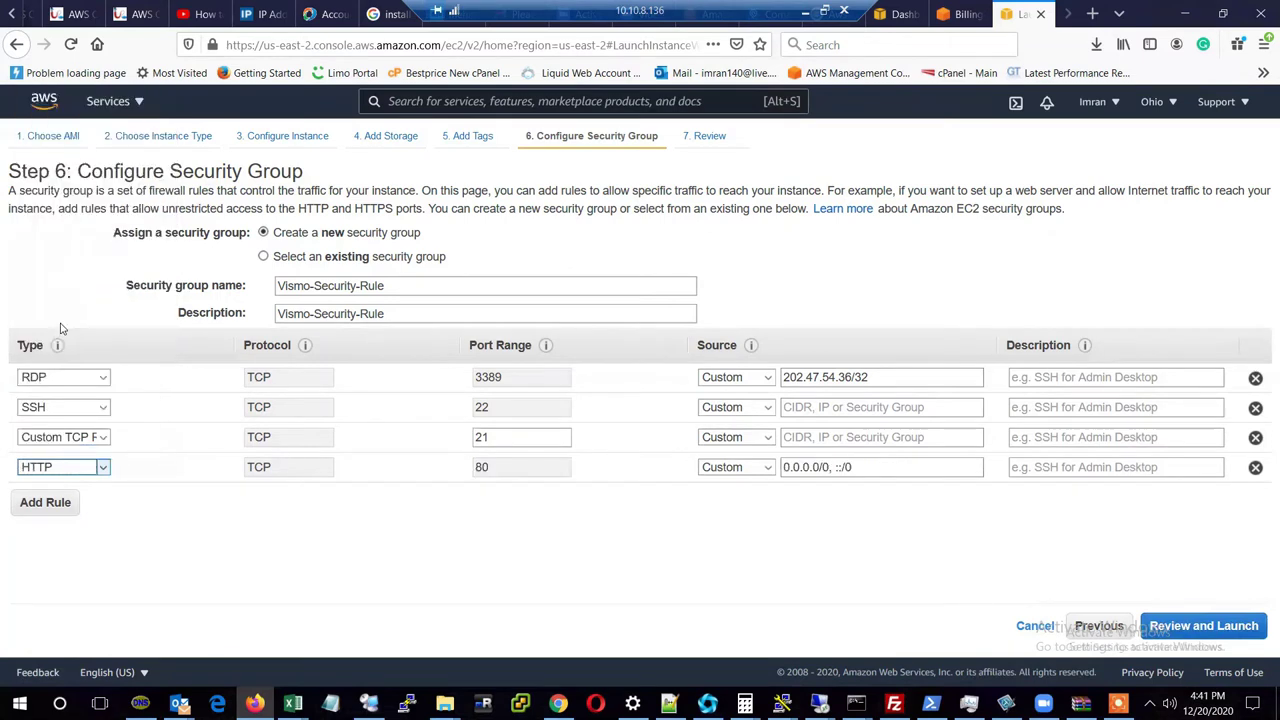
{"action": "left_click", "coordinate": [830, 468]}
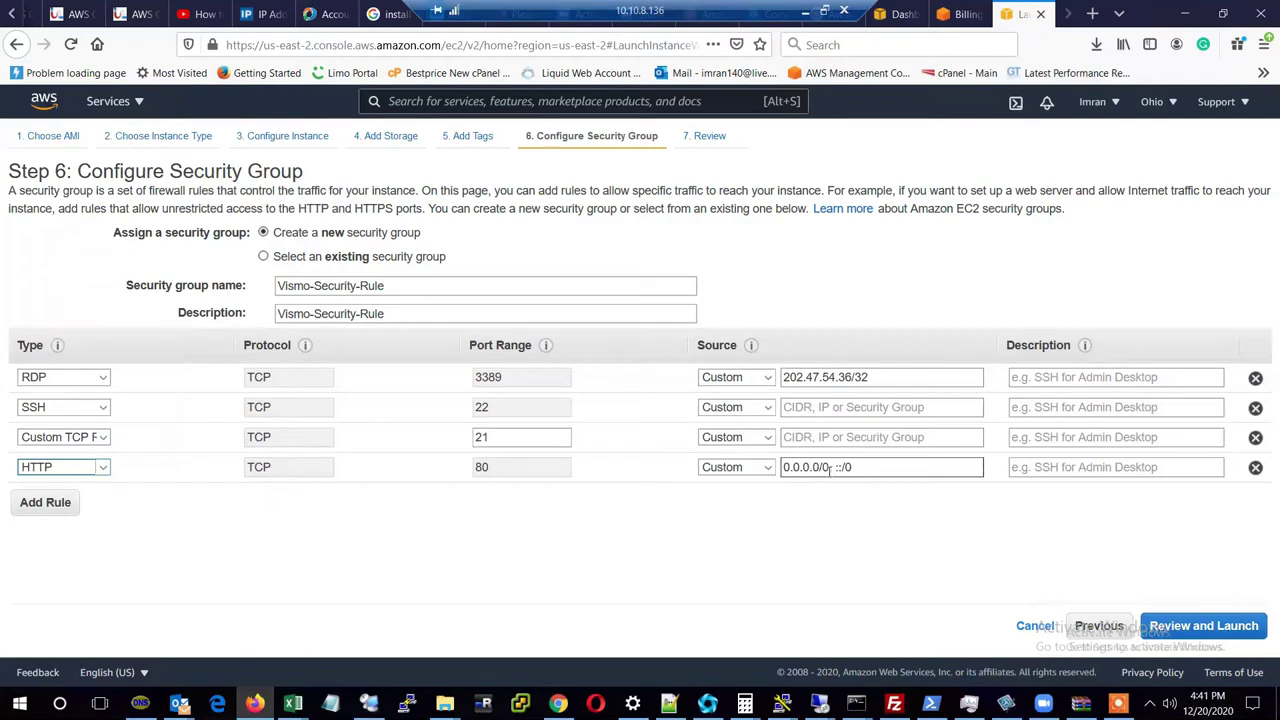
{"action": "left_click", "coordinate": [240, 502]}
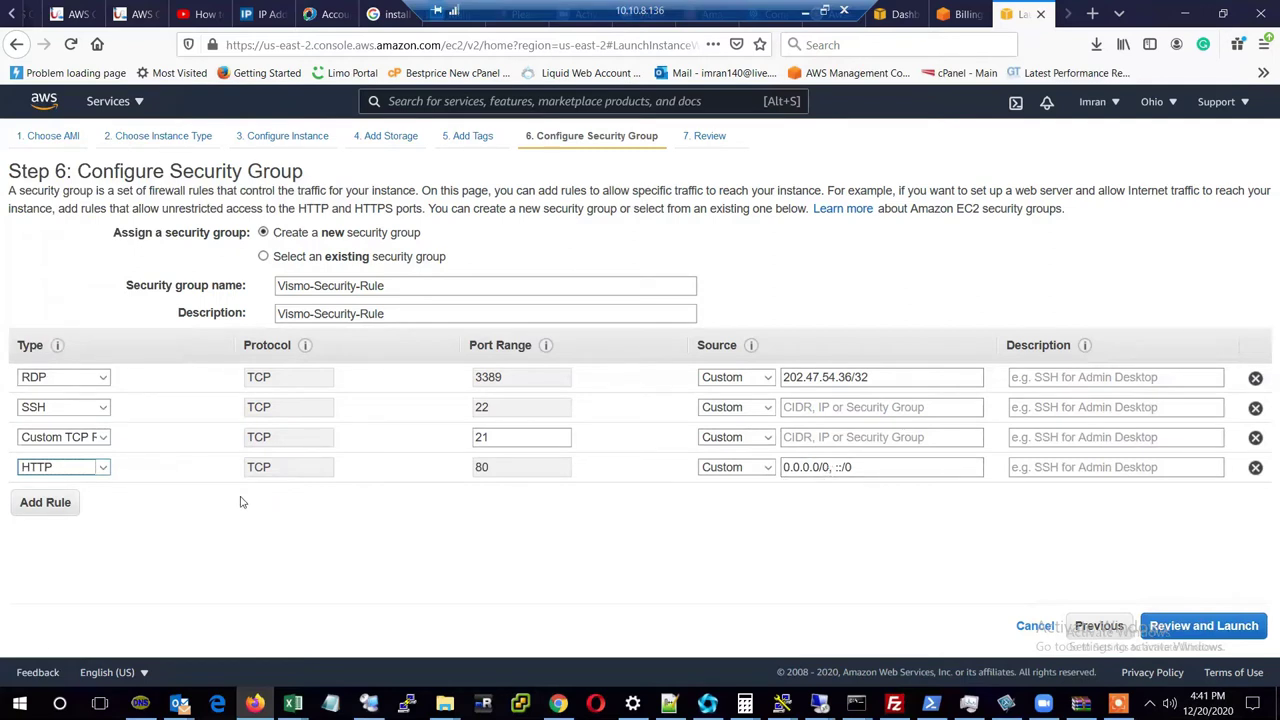
Add a fifth security group rule and set its type to HTTPS.
{"action": "left_click", "coordinate": [45, 503]}
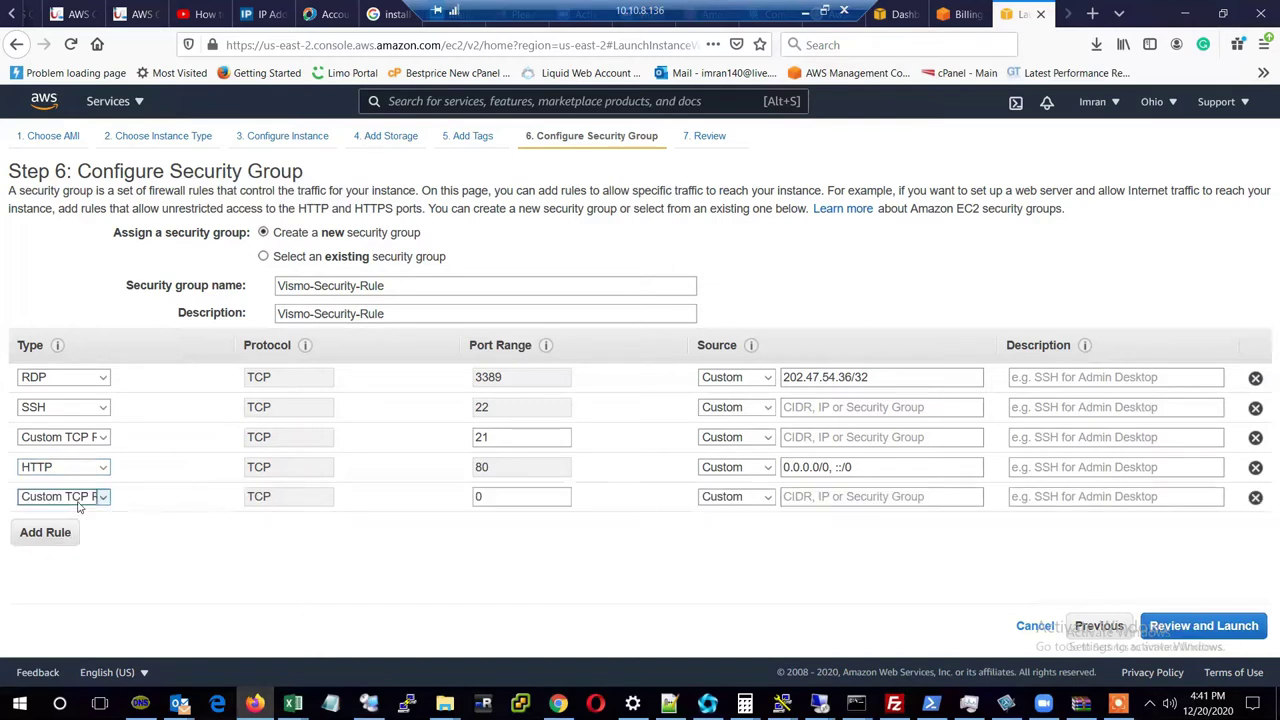
{"action": "left_click", "coordinate": [79, 500]}
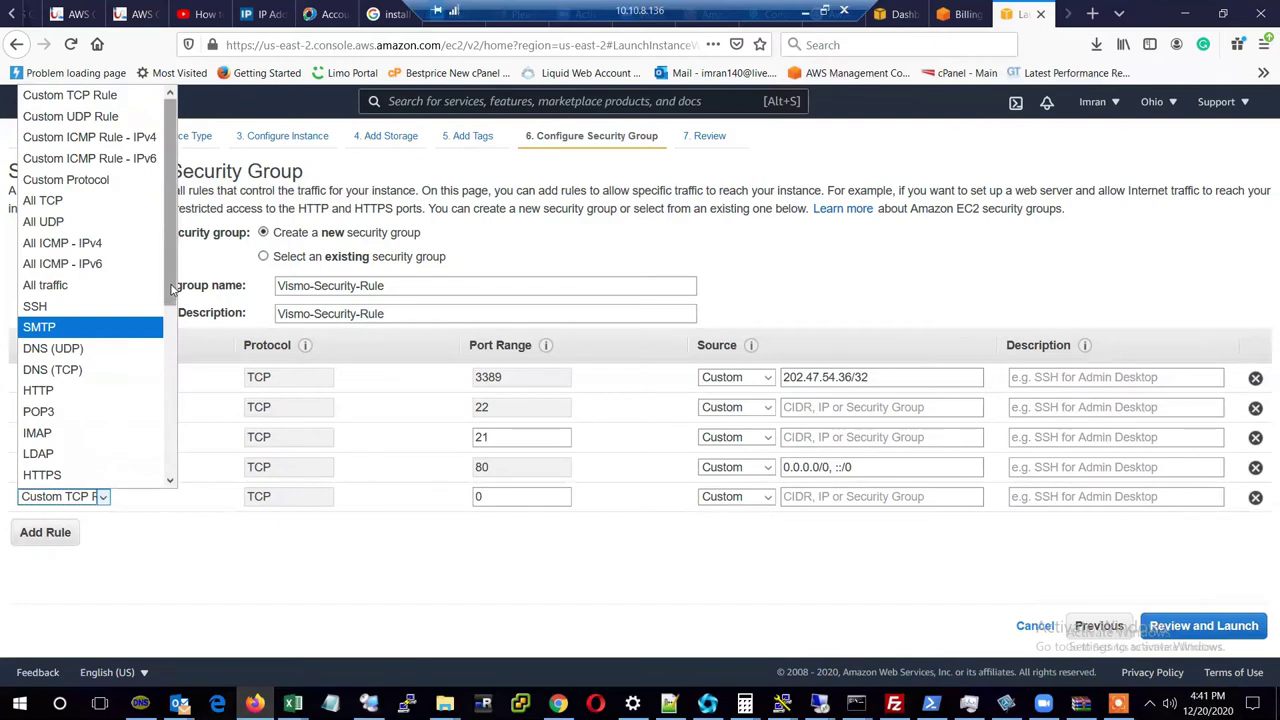
{"action": "left_click_drag", "start_coordinate": [174, 293], "coordinate": [166, 327]}
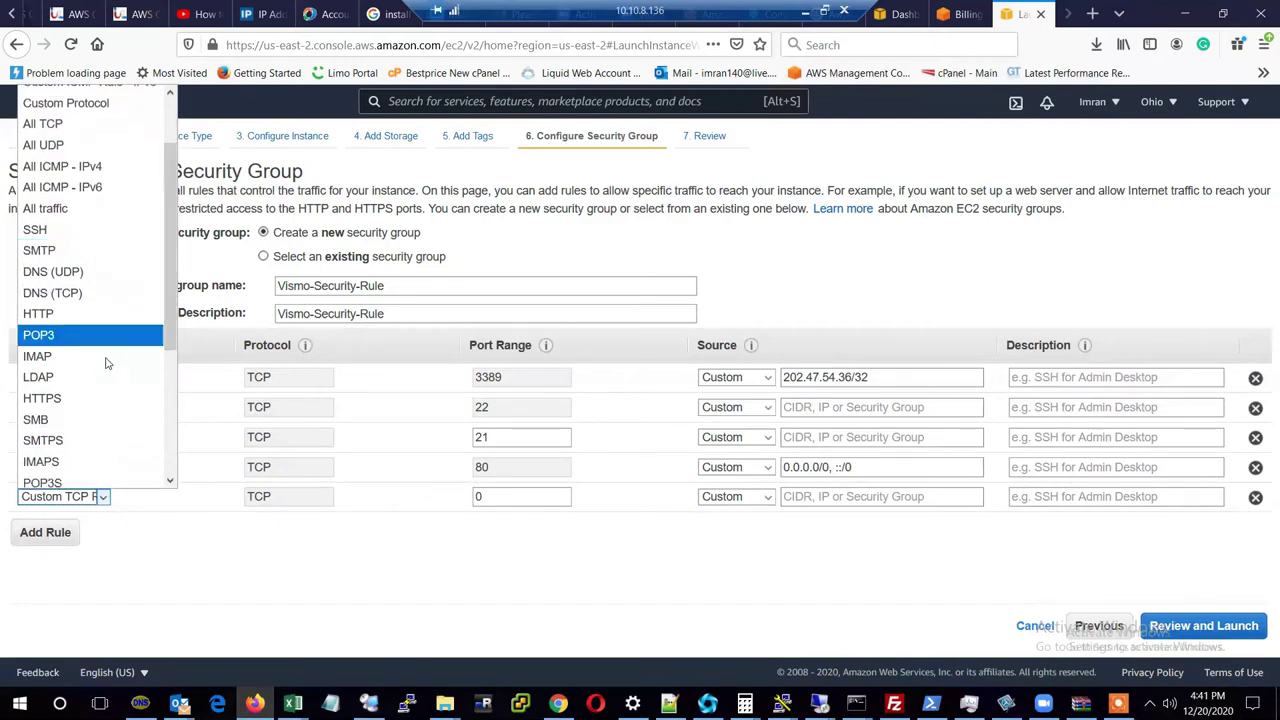
{"action": "left_click", "coordinate": [45, 399]}
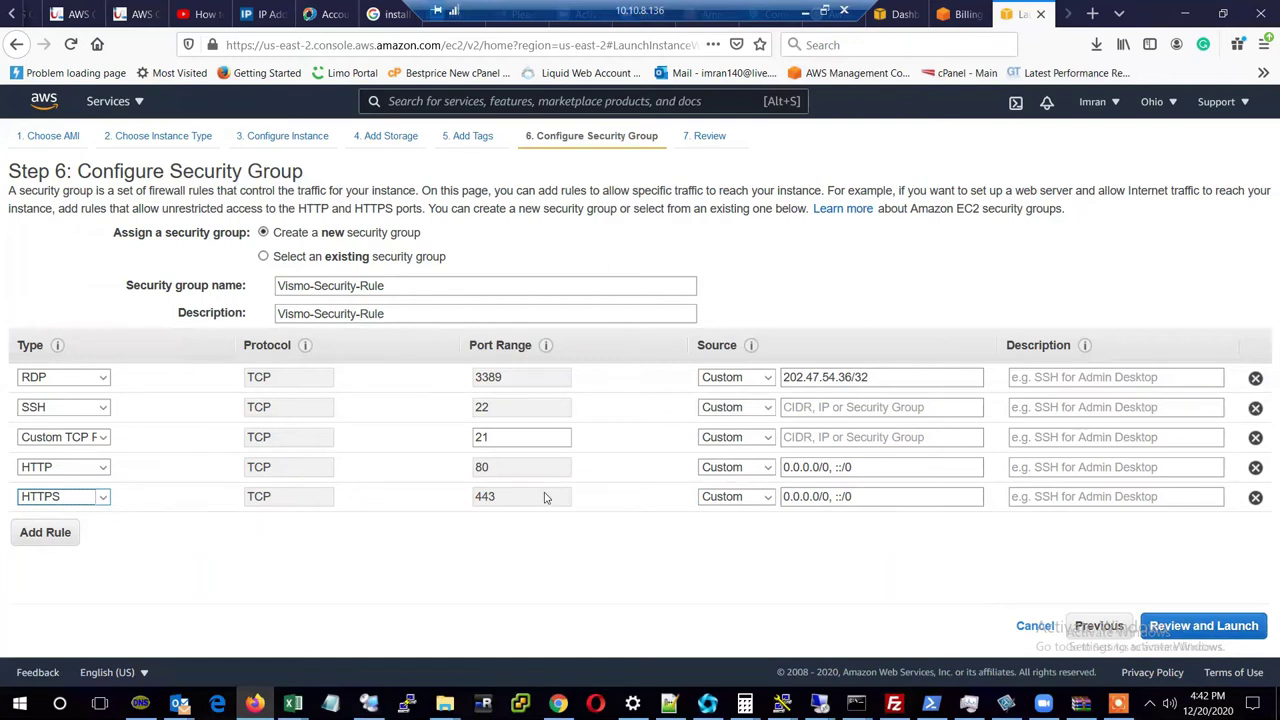
Try to continue to the launch review, and remove the SSH rule that has no source.
{"action": "left_click", "coordinate": [1205, 626]}
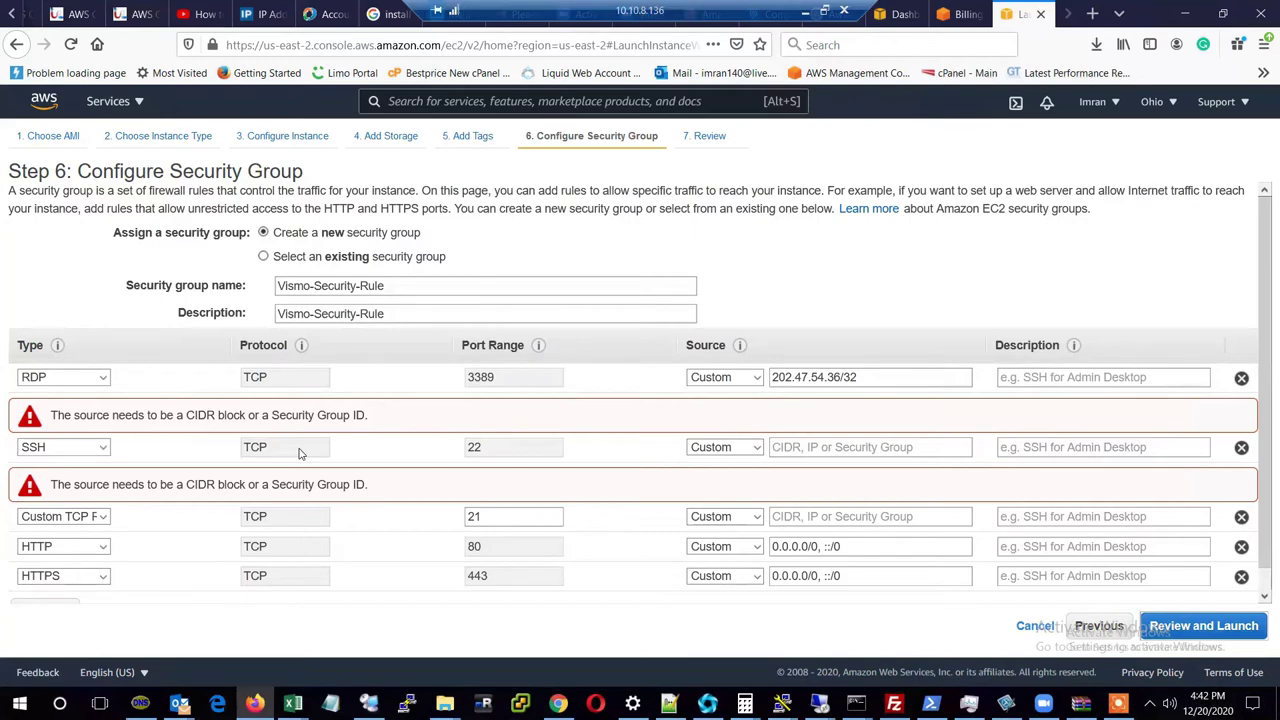
{"action": "left_click", "coordinate": [1241, 449]}
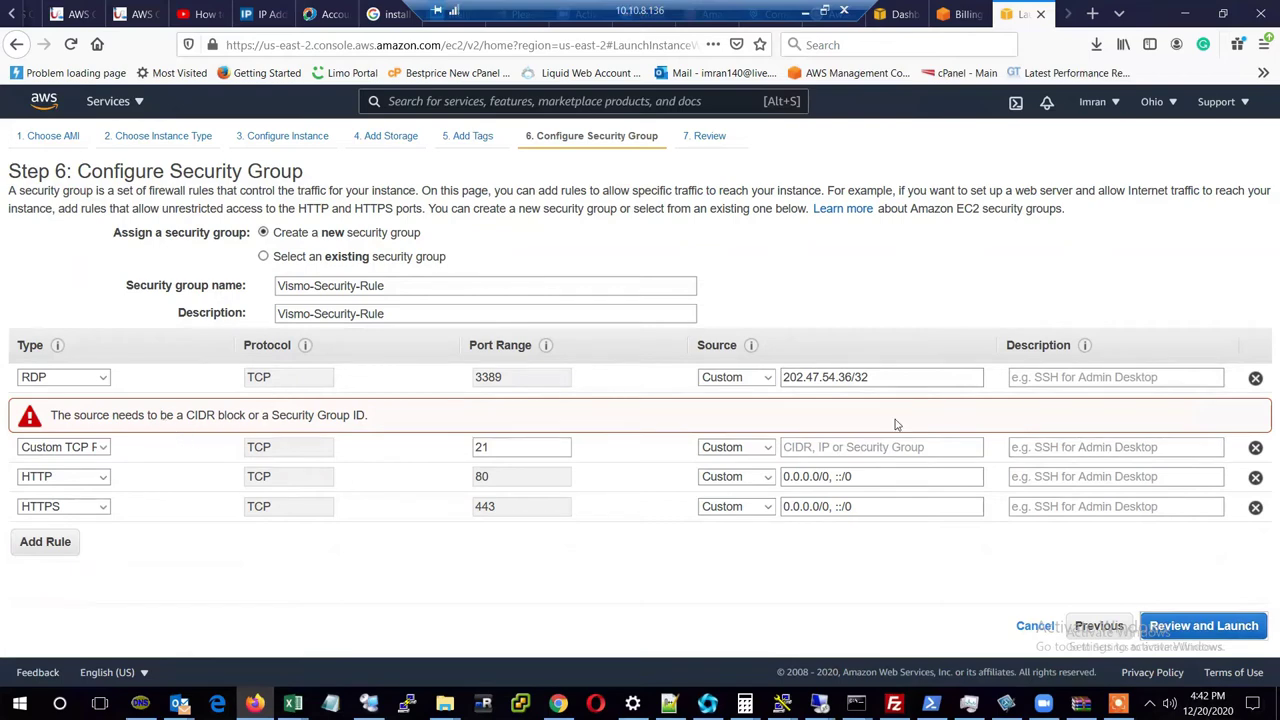
Set the port 21 rule's source to the RDP rule's address, 202.47.54.36/32, and continue to the launch review.
{"action": "left_click", "coordinate": [860, 477]}
{"action": "left_click", "coordinate": [815, 447]}
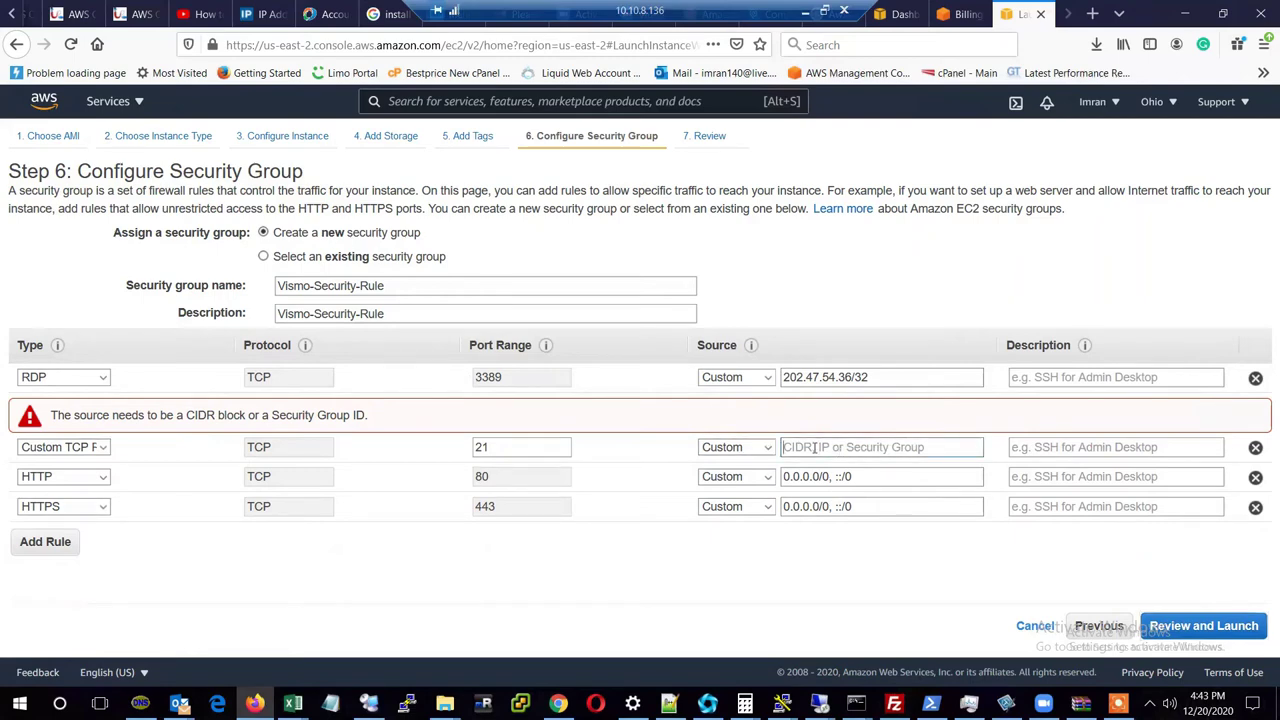
{"action": "left_click", "coordinate": [872, 377]}
{"action": "left_click_drag", "start_coordinate": [872, 377], "coordinate": [725, 377]}
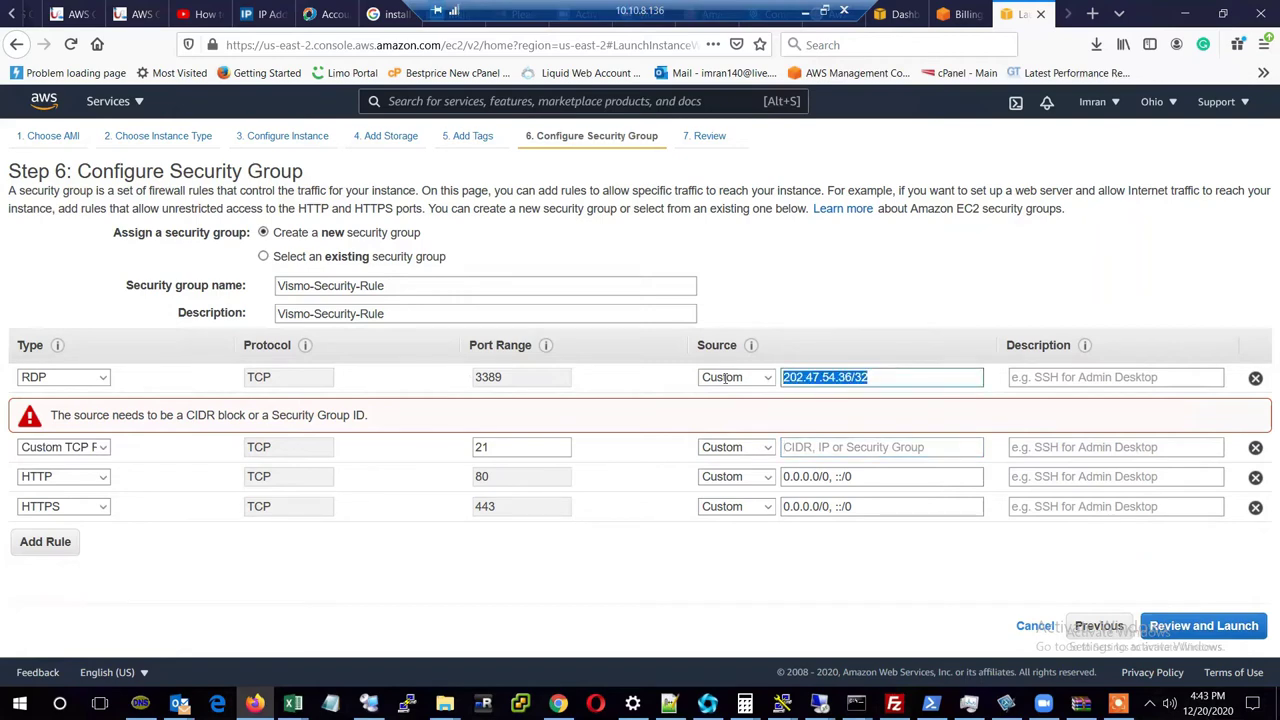
{"action": "key", "text": "ctrl+c"}
{"action": "left_click", "coordinate": [798, 447]}
{"action": "key", "text": "ctrl+v"}
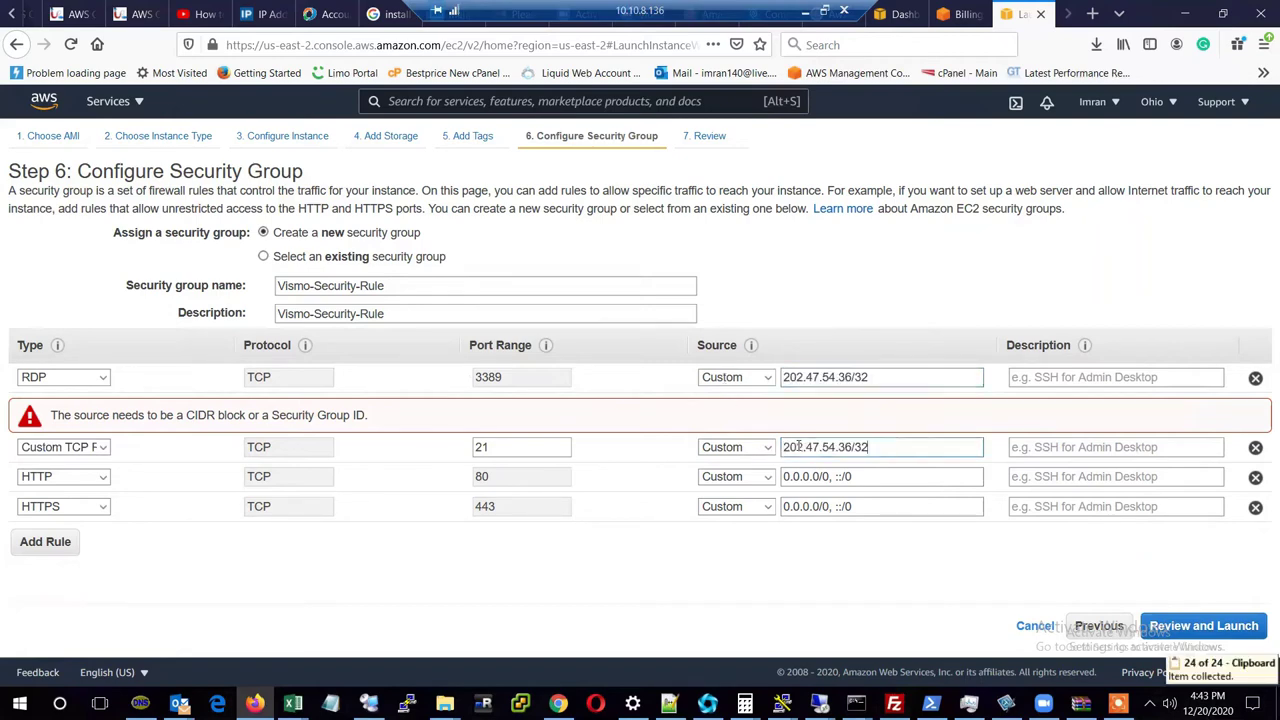
{"action": "left_click", "coordinate": [800, 563]}
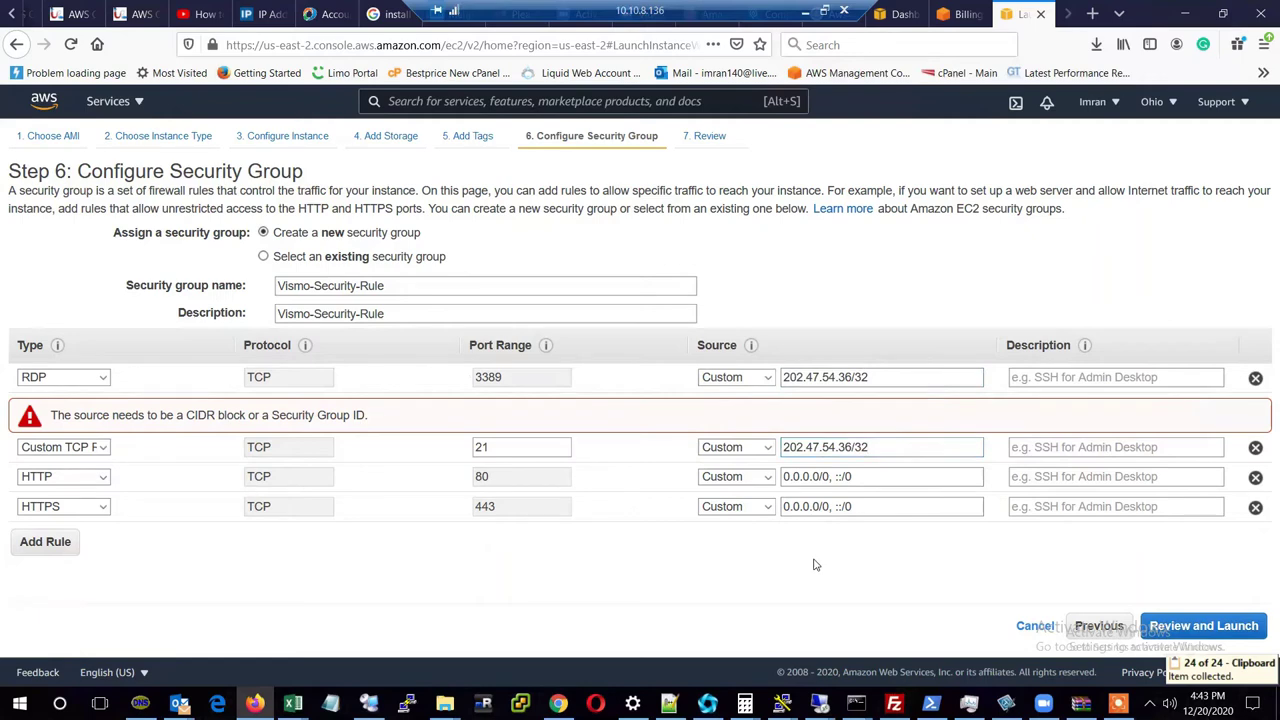
{"action": "left_click", "coordinate": [1180, 629]}
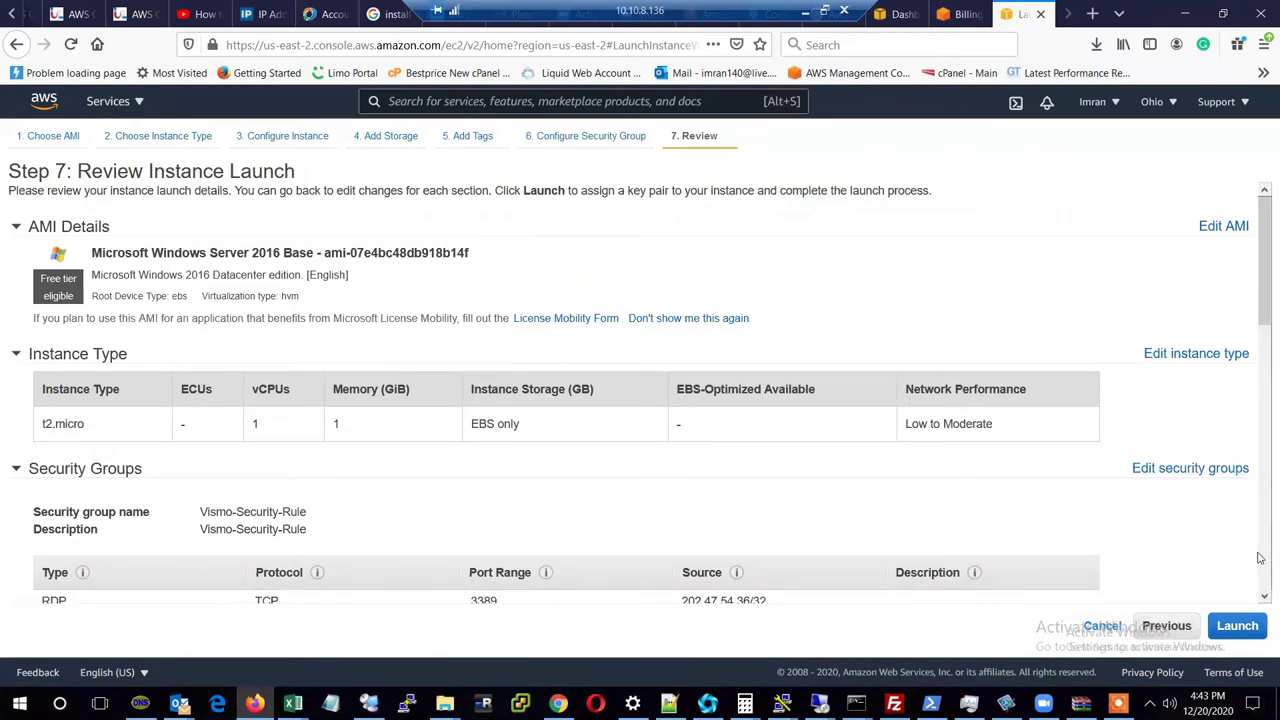
Start the launch, create a new key pair named Vismo-key, and download and save its private key file.
{"action": "left_click", "coordinate": [1236, 626]}
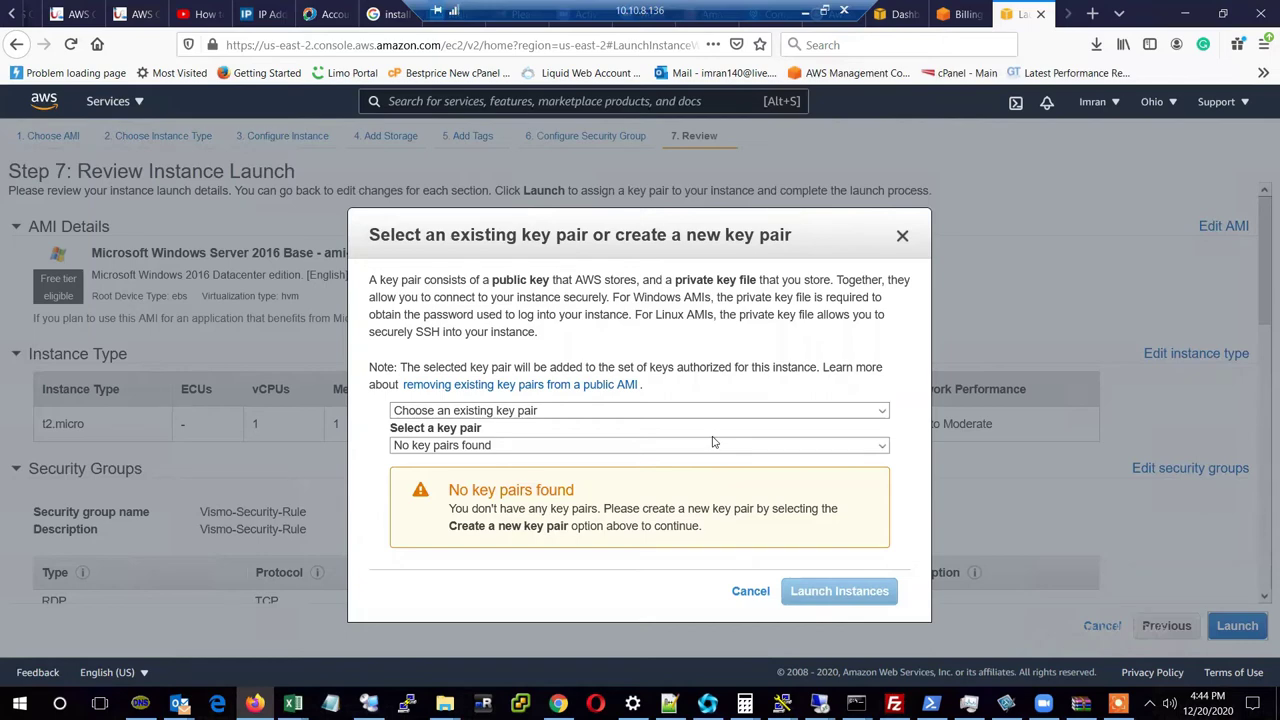
{"action": "left_click", "coordinate": [782, 449]}
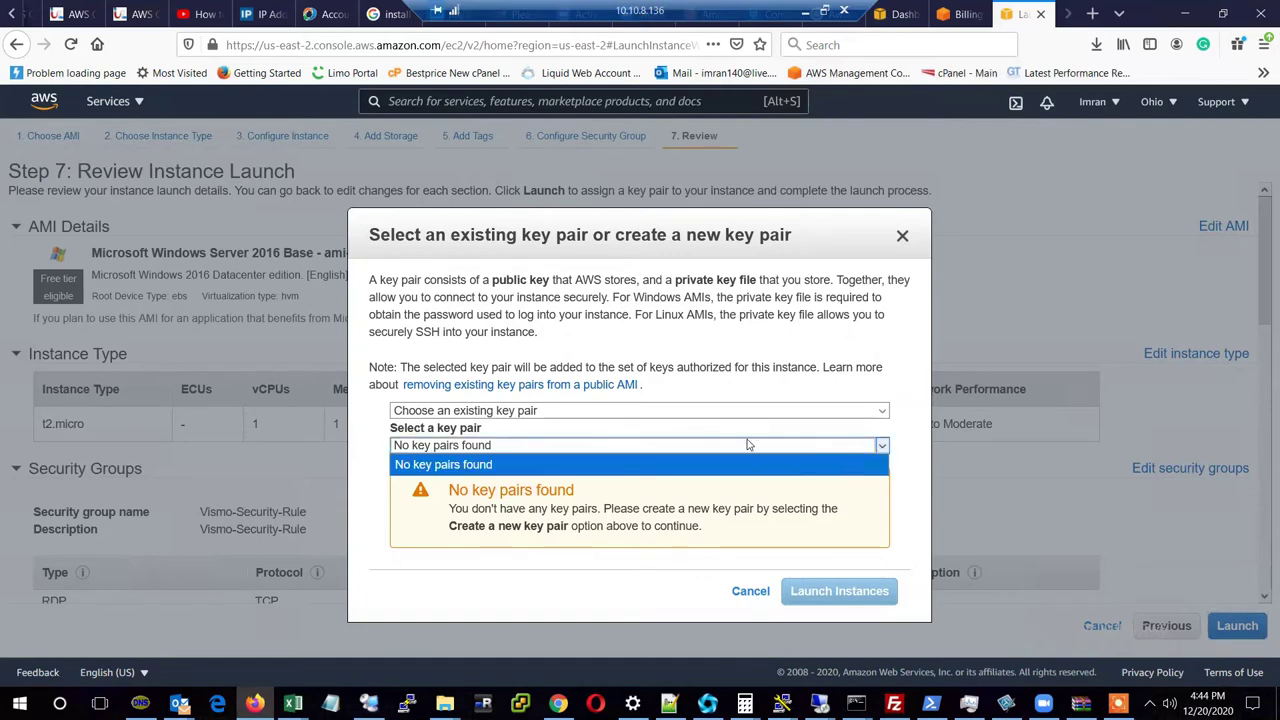
{"action": "left_click", "coordinate": [675, 420]}
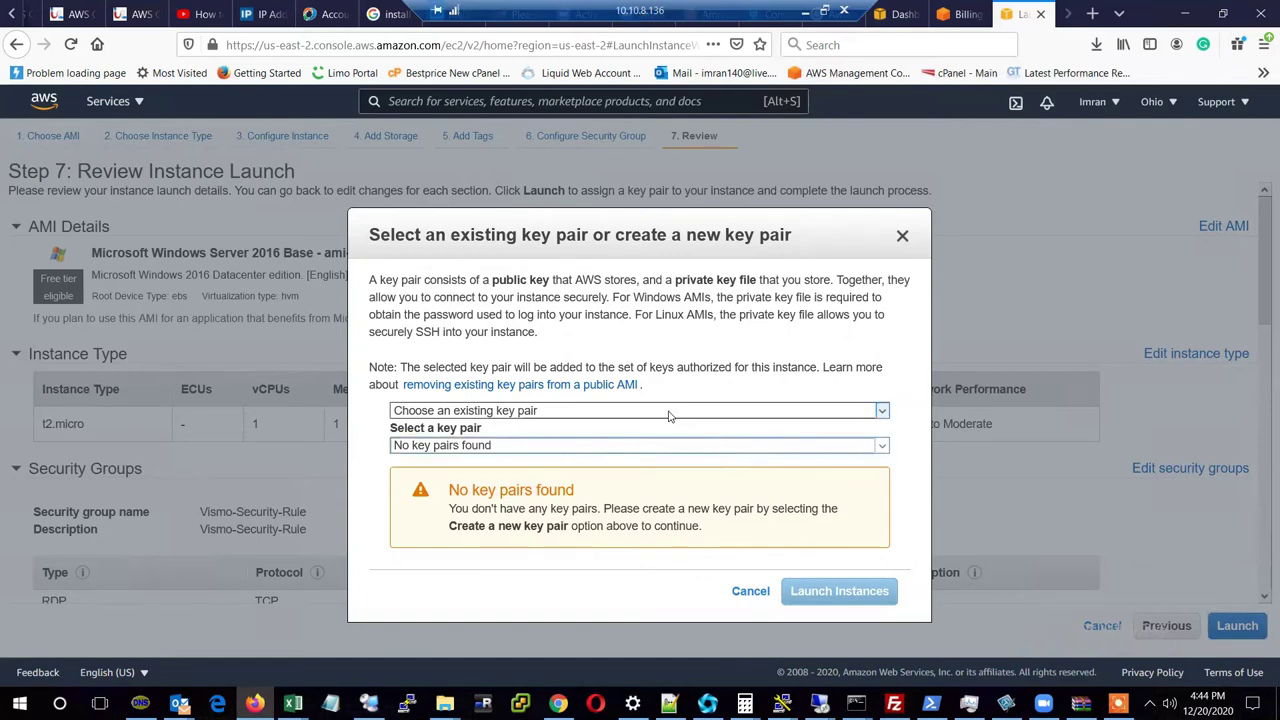
{"action": "left_click", "coordinate": [670, 413]}
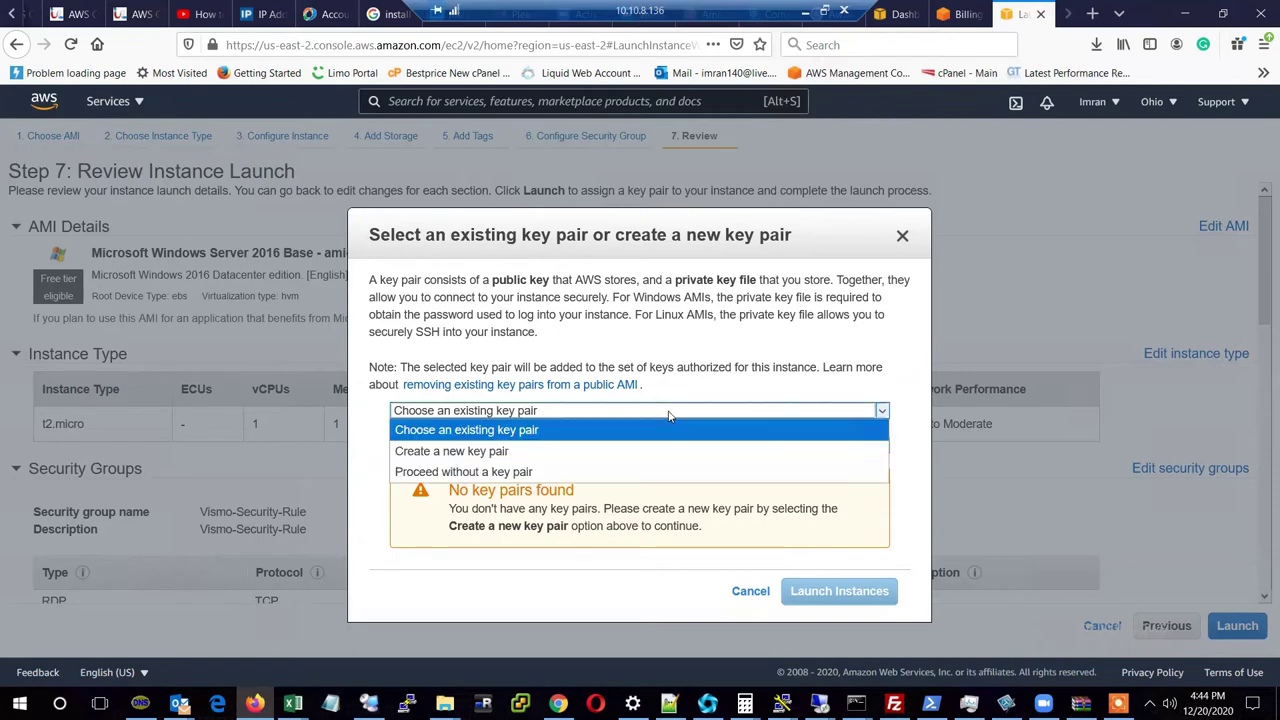
{"action": "left_click", "coordinate": [532, 453]}
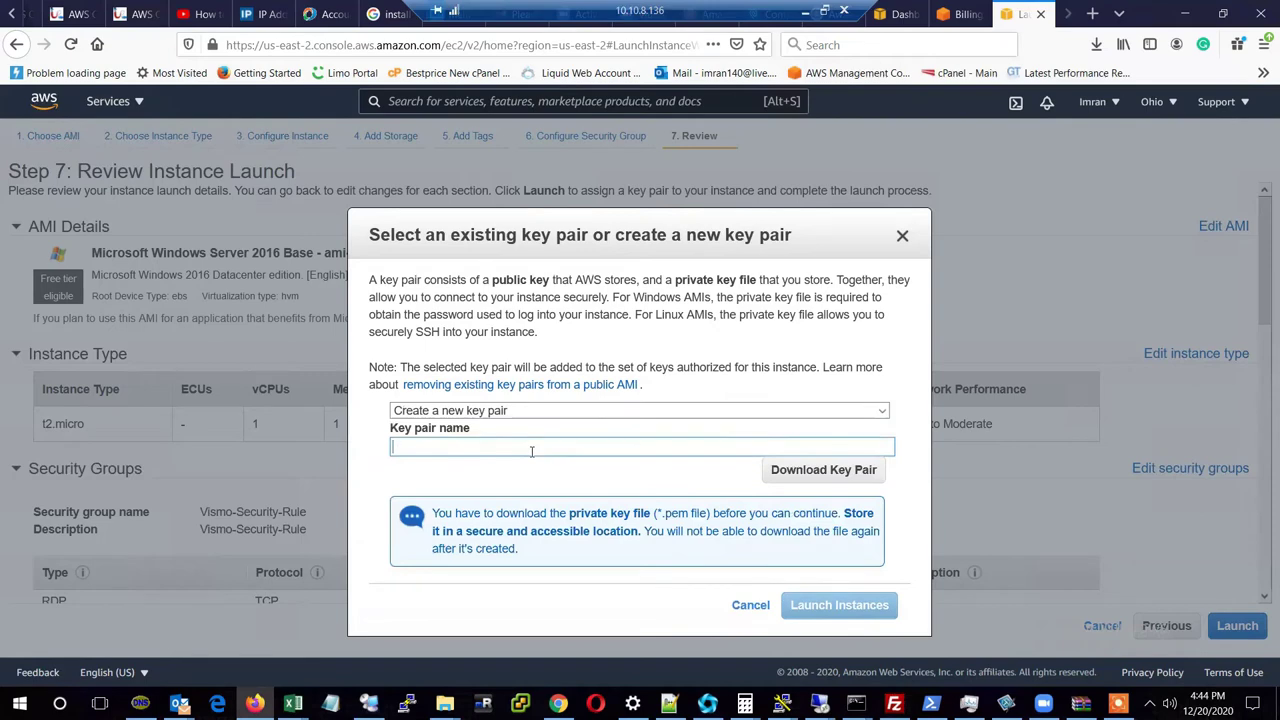
{"action": "type", "text": "Vismo-ke"}
{"action": "type", "text": "y"}
{"action": "left_click", "coordinate": [821, 472]}
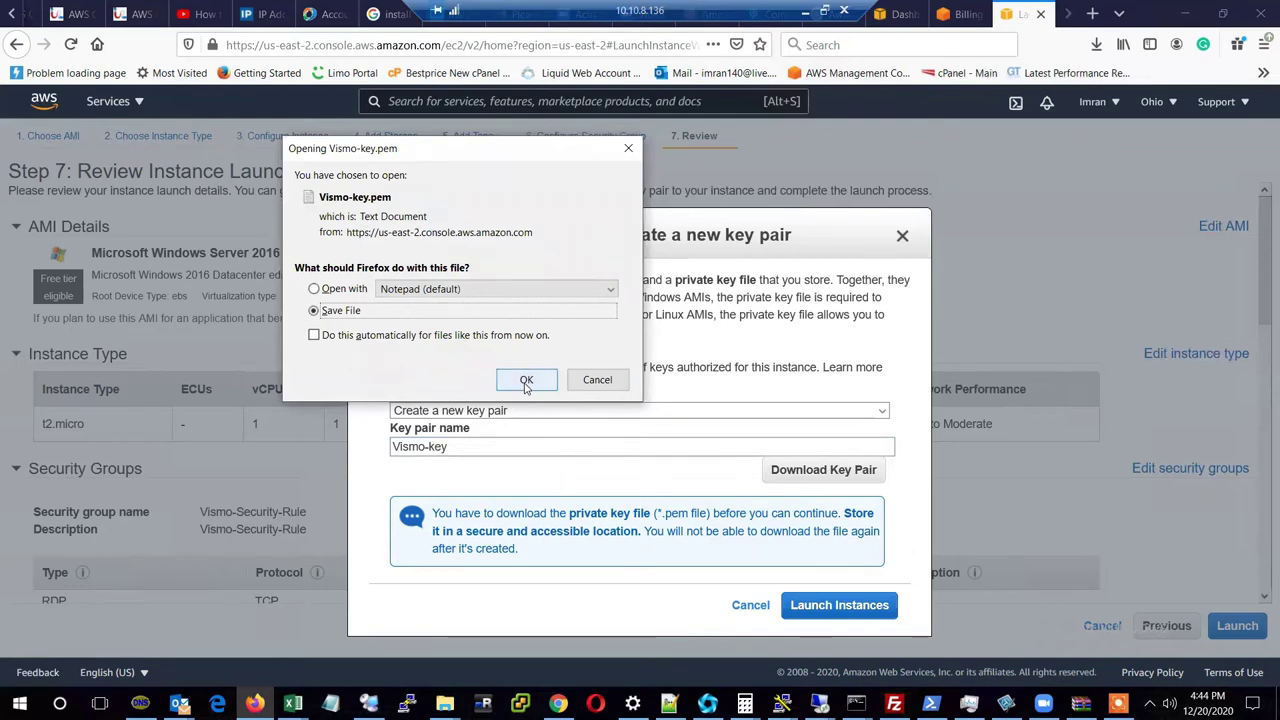
{"action": "left_click", "coordinate": [526, 381]}
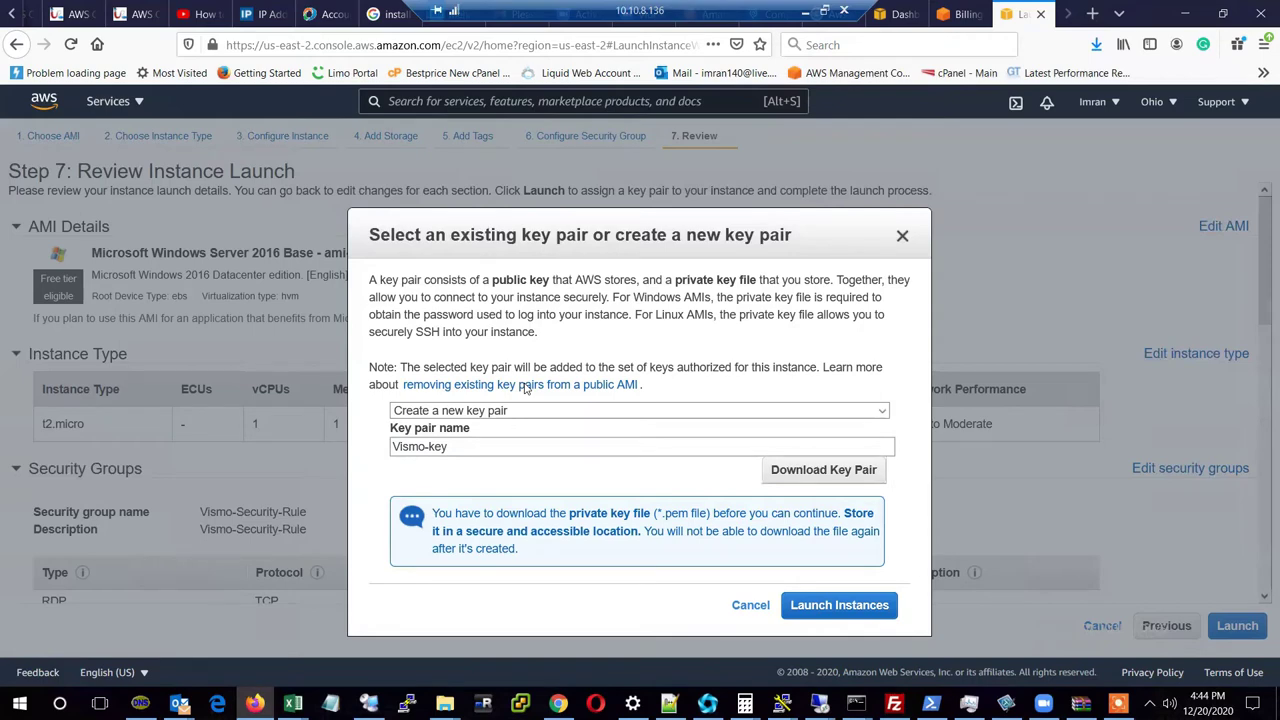
Launch the instance with the new key pair and open it in the instances list.
{"action": "left_click", "coordinate": [853, 610]}
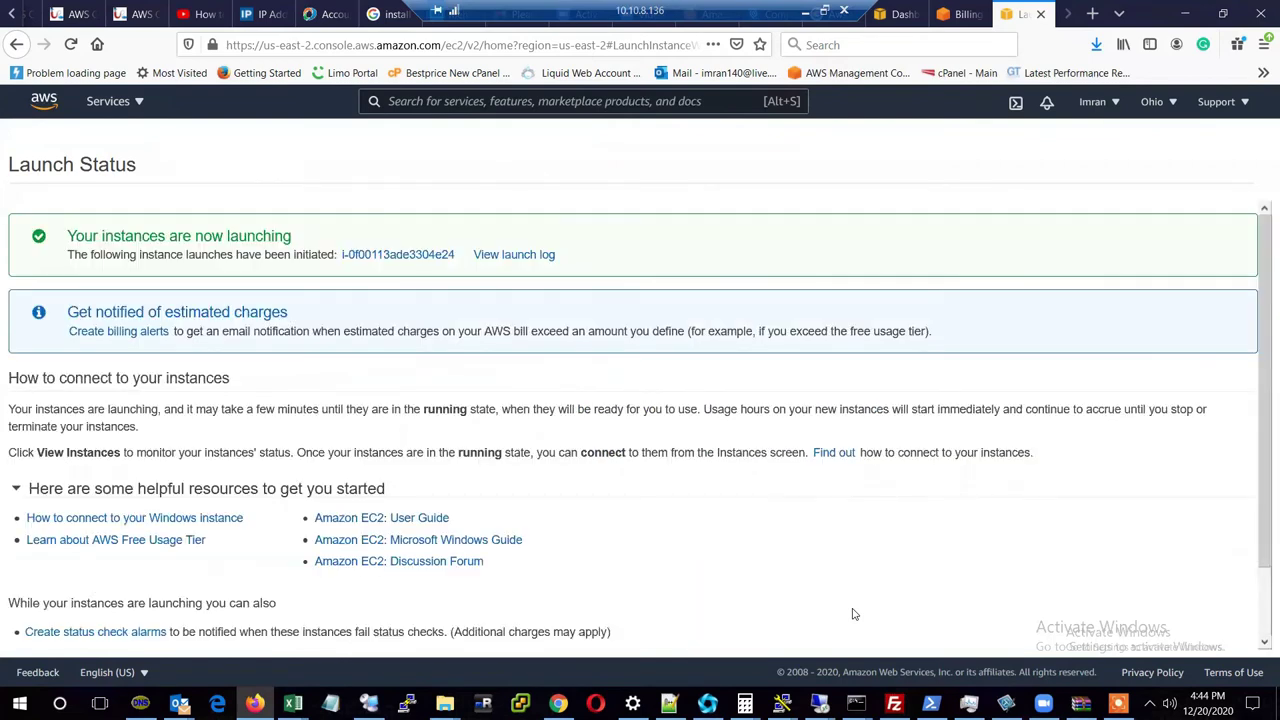
{"action": "left_click", "coordinate": [399, 256]}
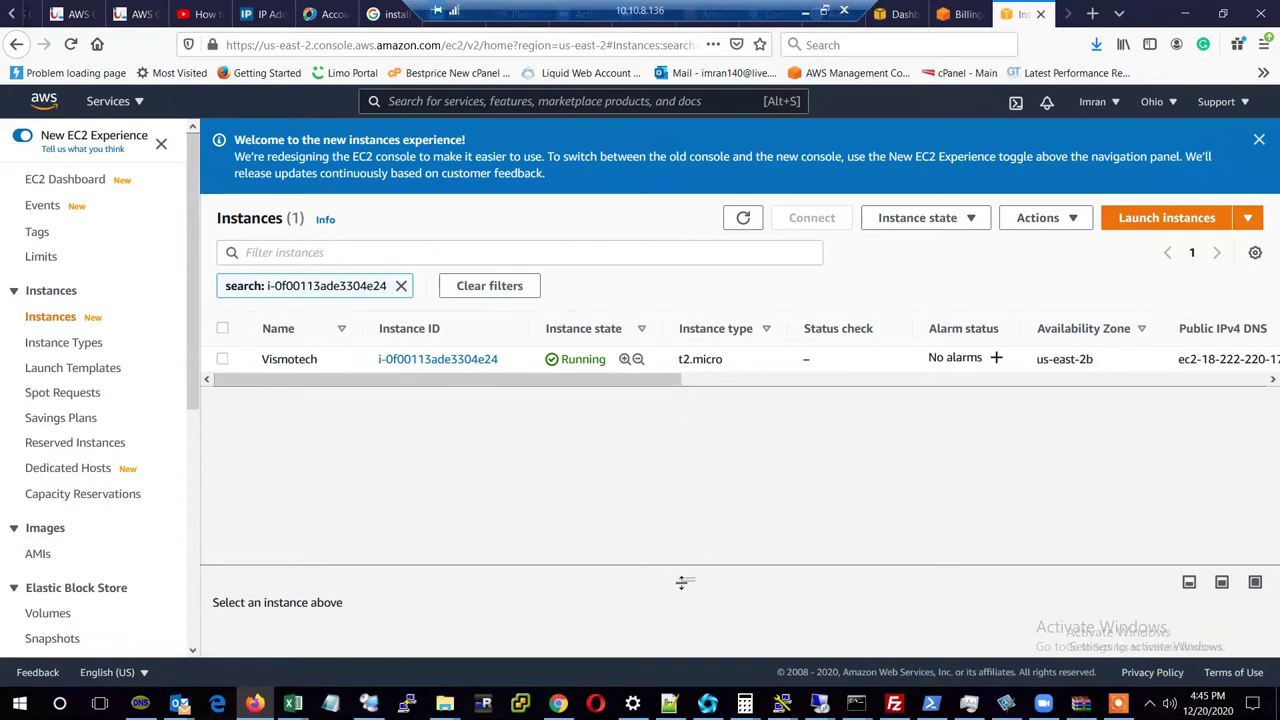
Examine the launched instance's state, public IPv4 address, security group, key name and launch time in the instances list.
{"action": "left_click_drag", "start_coordinate": [687, 578], "coordinate": [696, 506]}
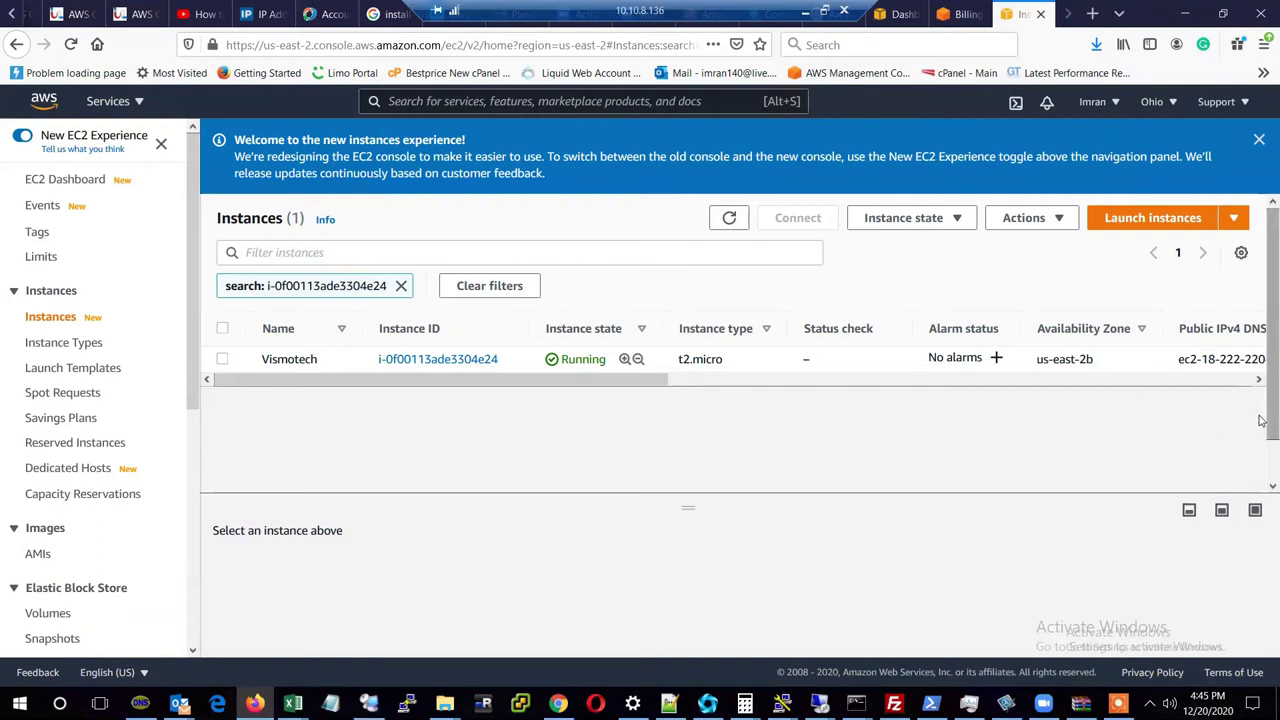
{"action": "mouse_move", "coordinate": [1262, 337]}
{"action": "left_mouse_down"}
{"action": "mouse_move", "coordinate": [1263, 483]}
{"action": "mouse_move", "coordinate": [1263, 328]}
{"action": "left_mouse_up"}
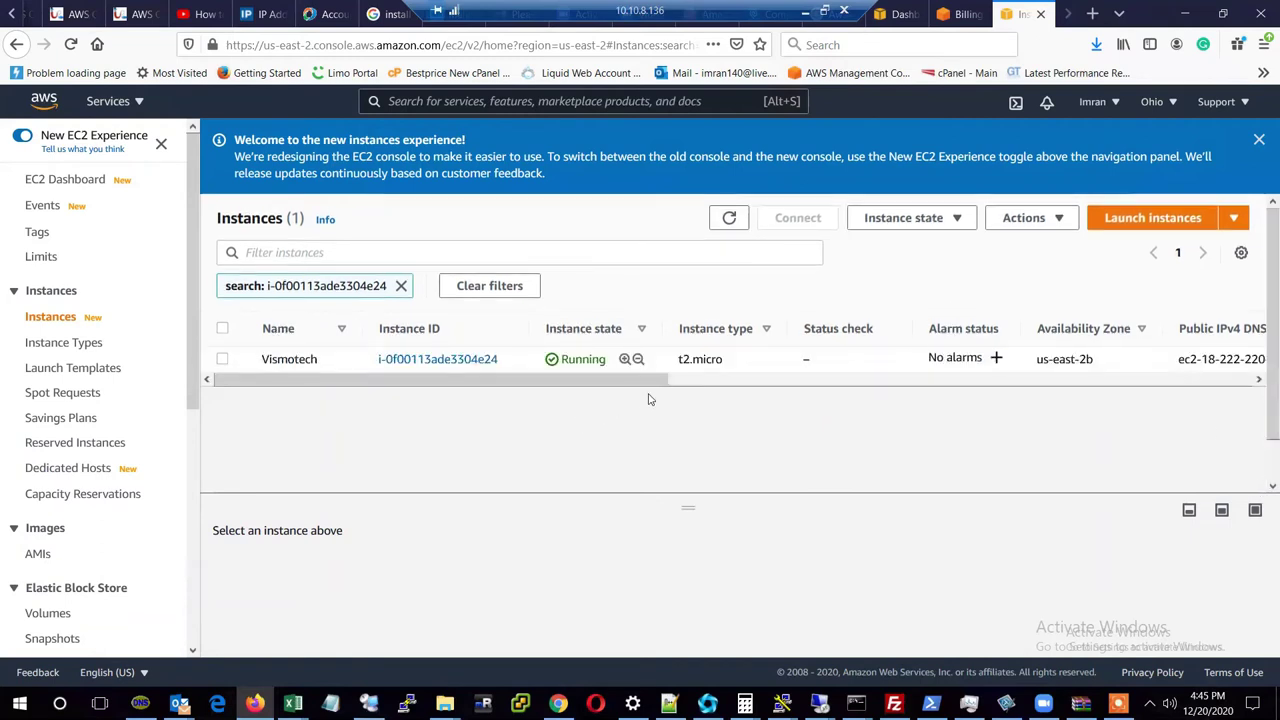
{"action": "left_click_drag", "start_coordinate": [661, 381], "coordinate": [1079, 439]}
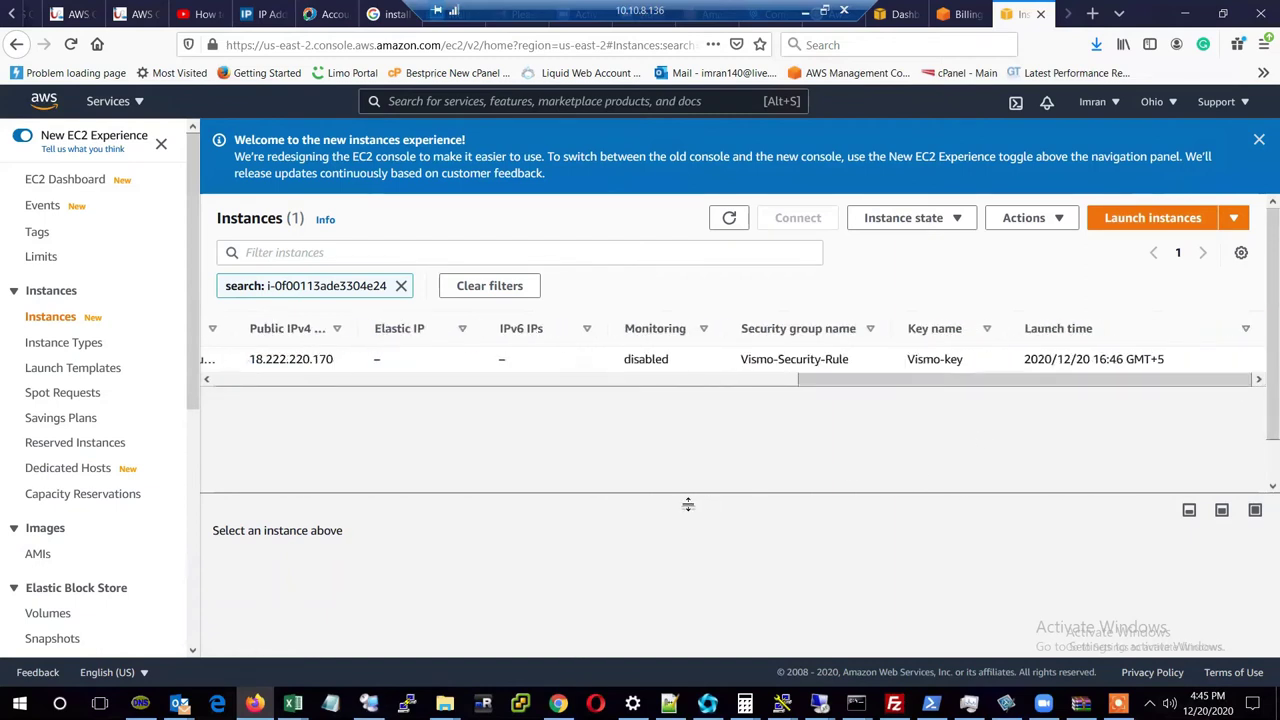
{"action": "left_click_drag", "start_coordinate": [688, 507], "coordinate": [699, 576]}
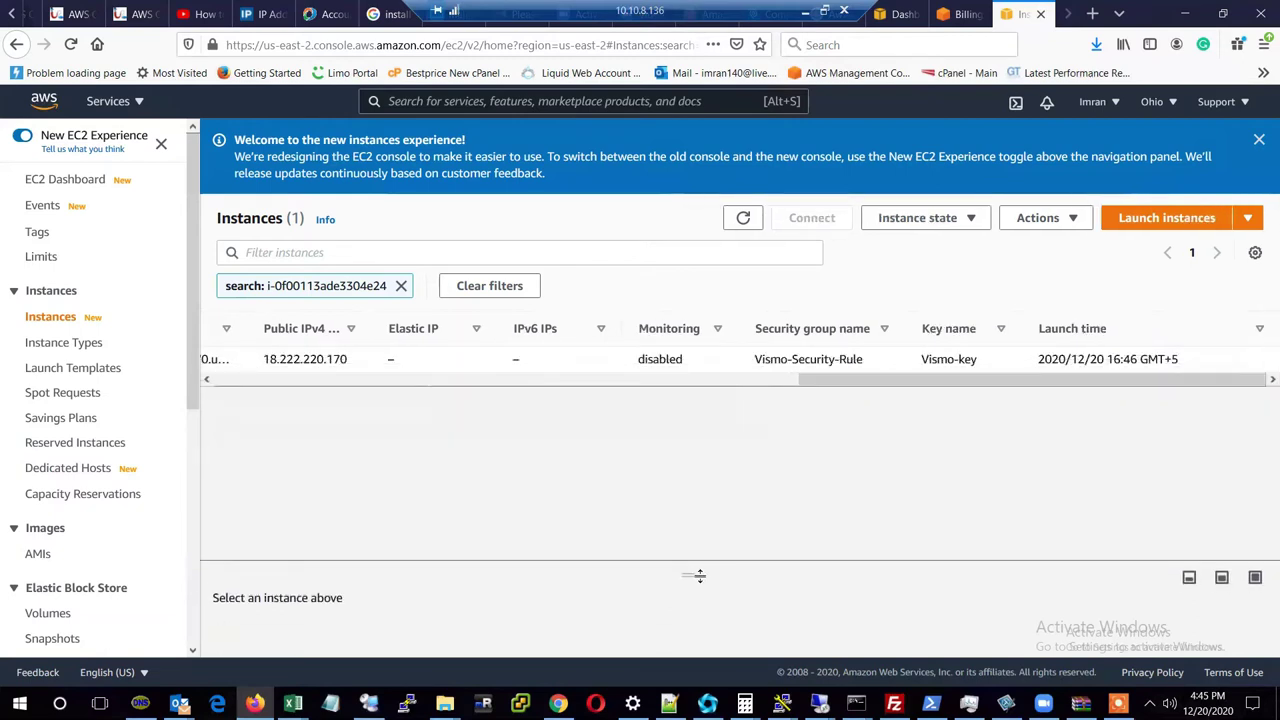
{"action": "left_click", "coordinate": [1187, 581]}
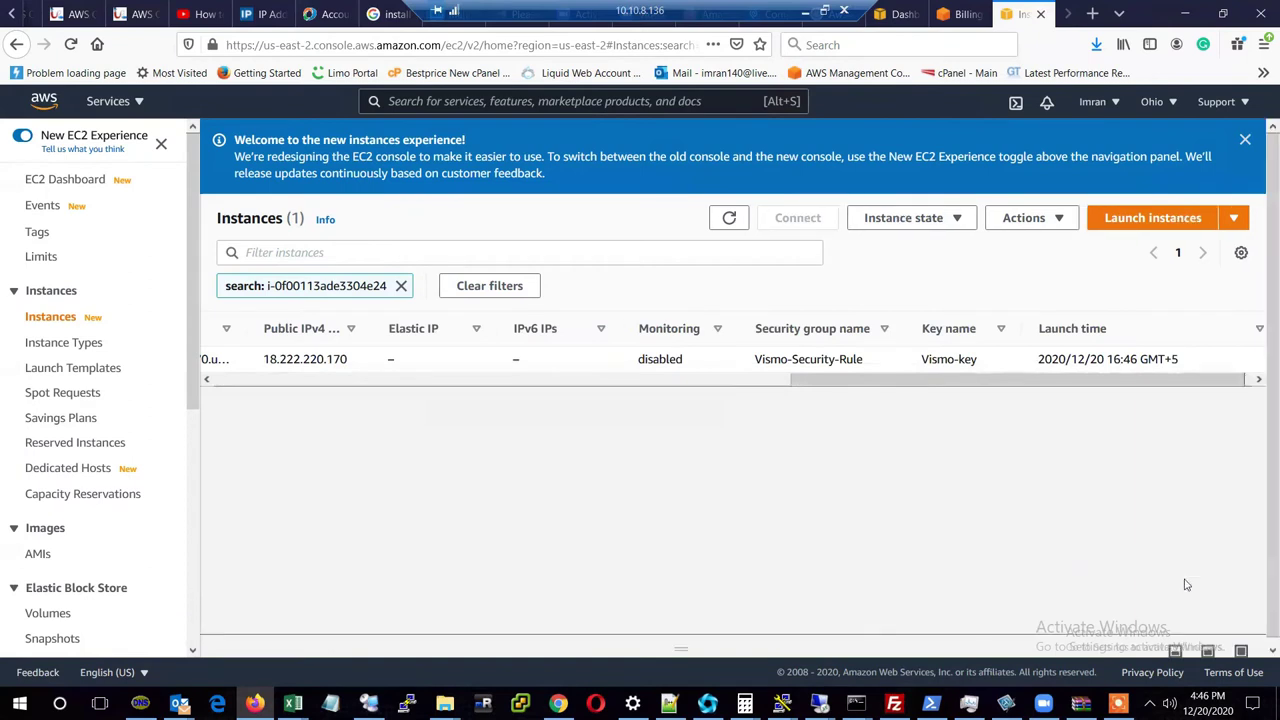
{"action": "left_click", "coordinate": [1209, 651]}
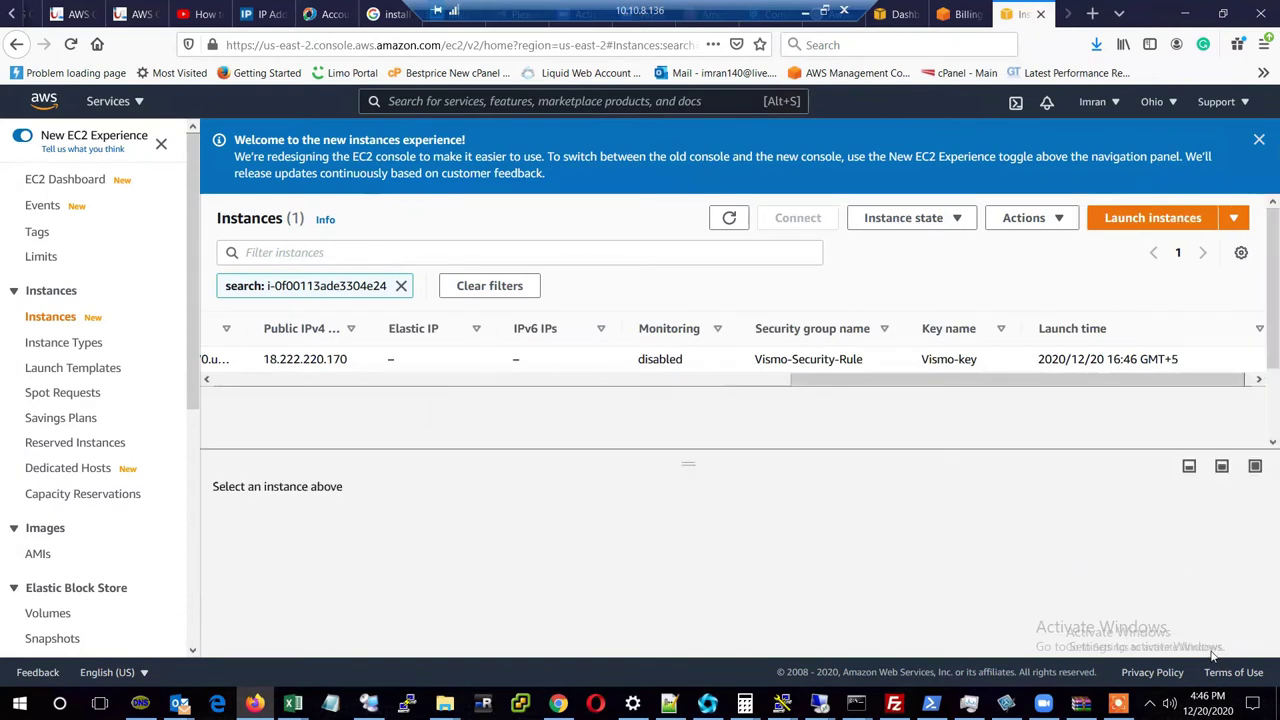
{"action": "left_click", "coordinate": [1256, 467]}
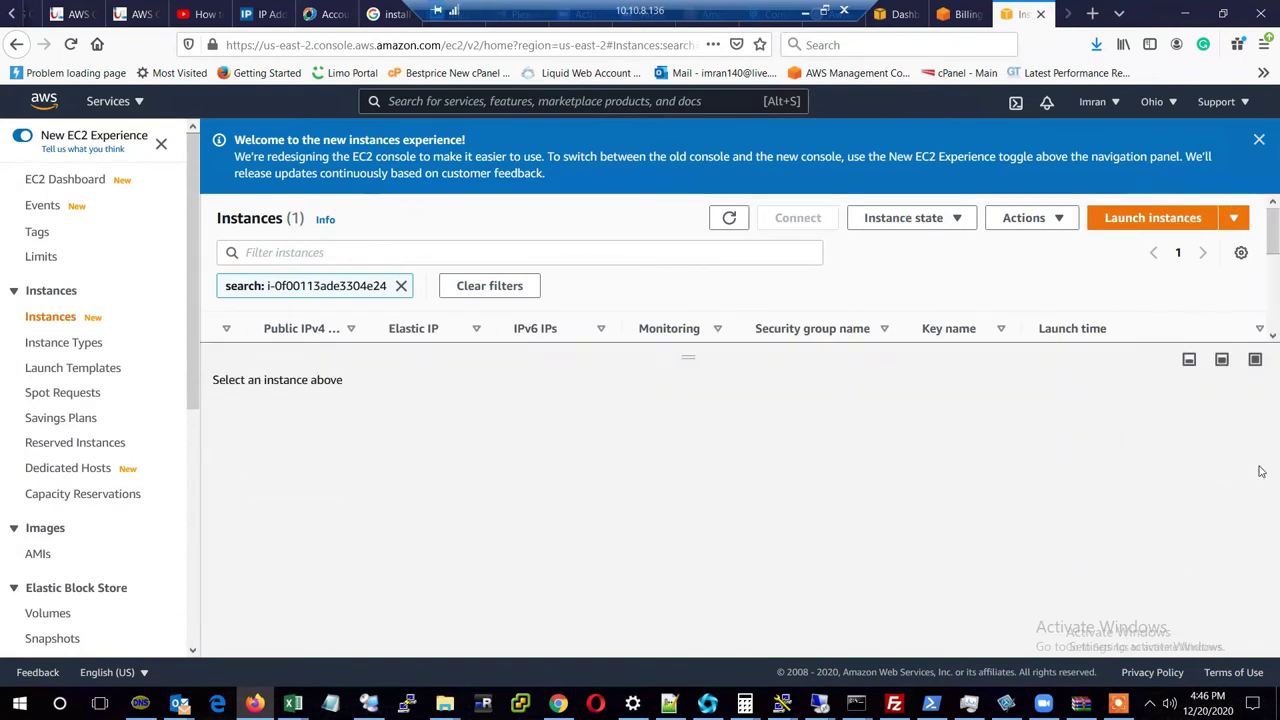
{"action": "left_click", "coordinate": [1221, 360]}
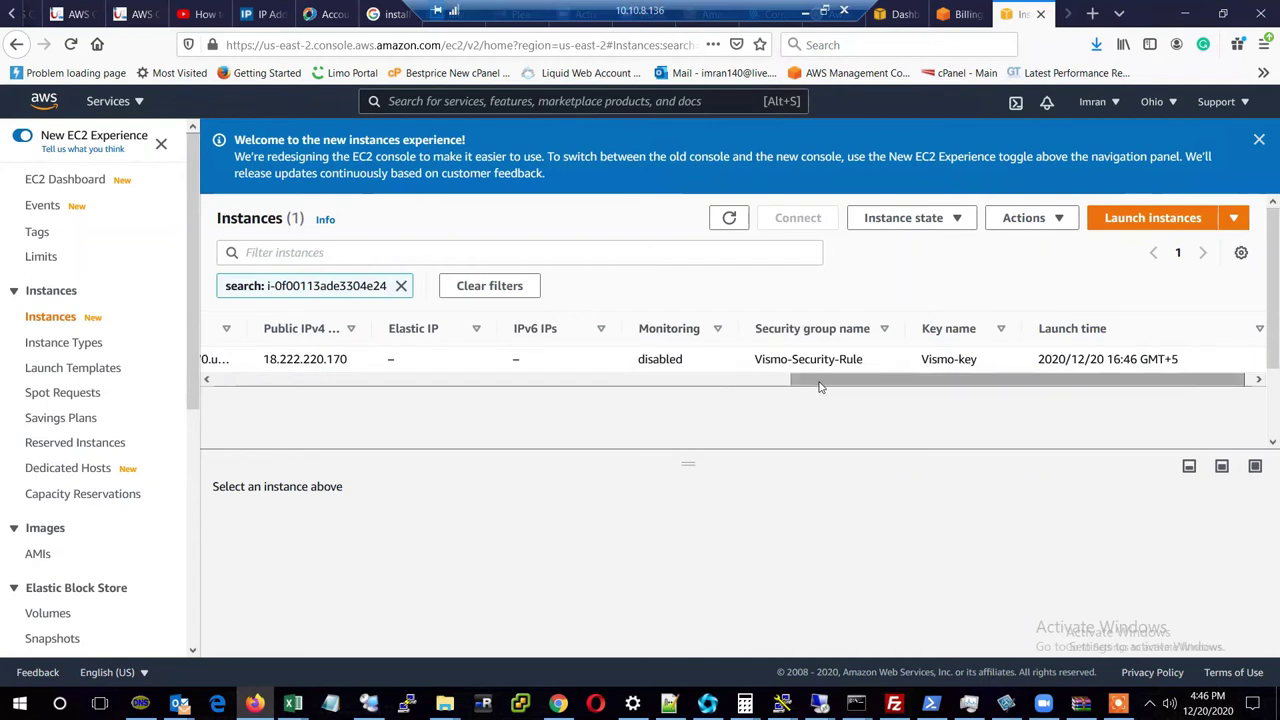
{"action": "left_click_drag", "start_coordinate": [818, 385], "coordinate": [157, 410]}
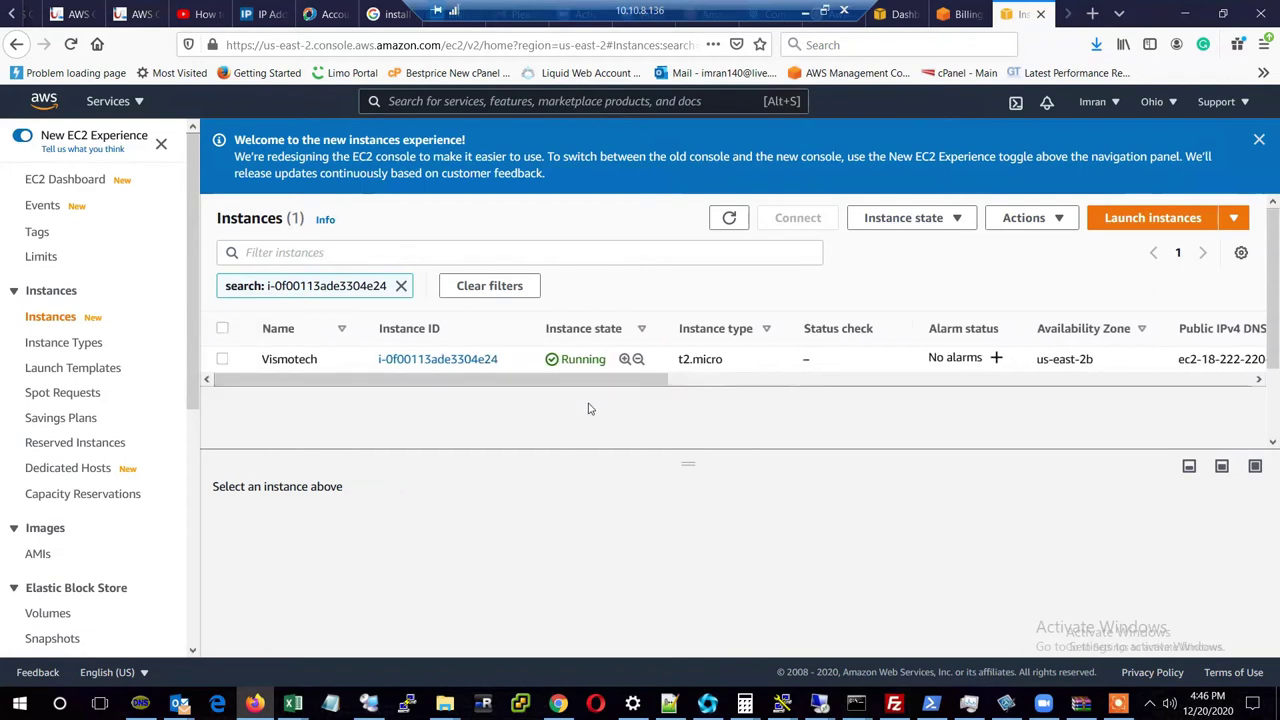
Refresh the instances list repeatedly to monitor the status check of the Vismotech instance.
{"action": "left_click", "coordinate": [730, 220]}
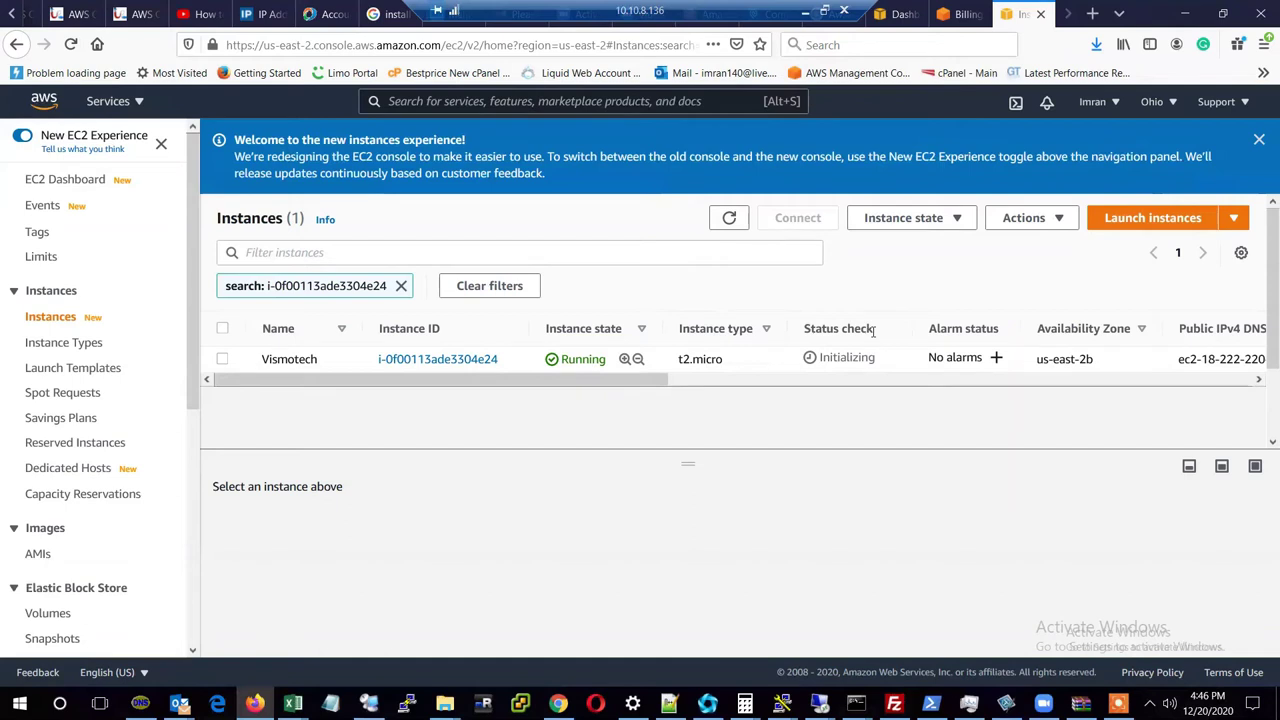
{"action": "left_click", "coordinate": [732, 226]}
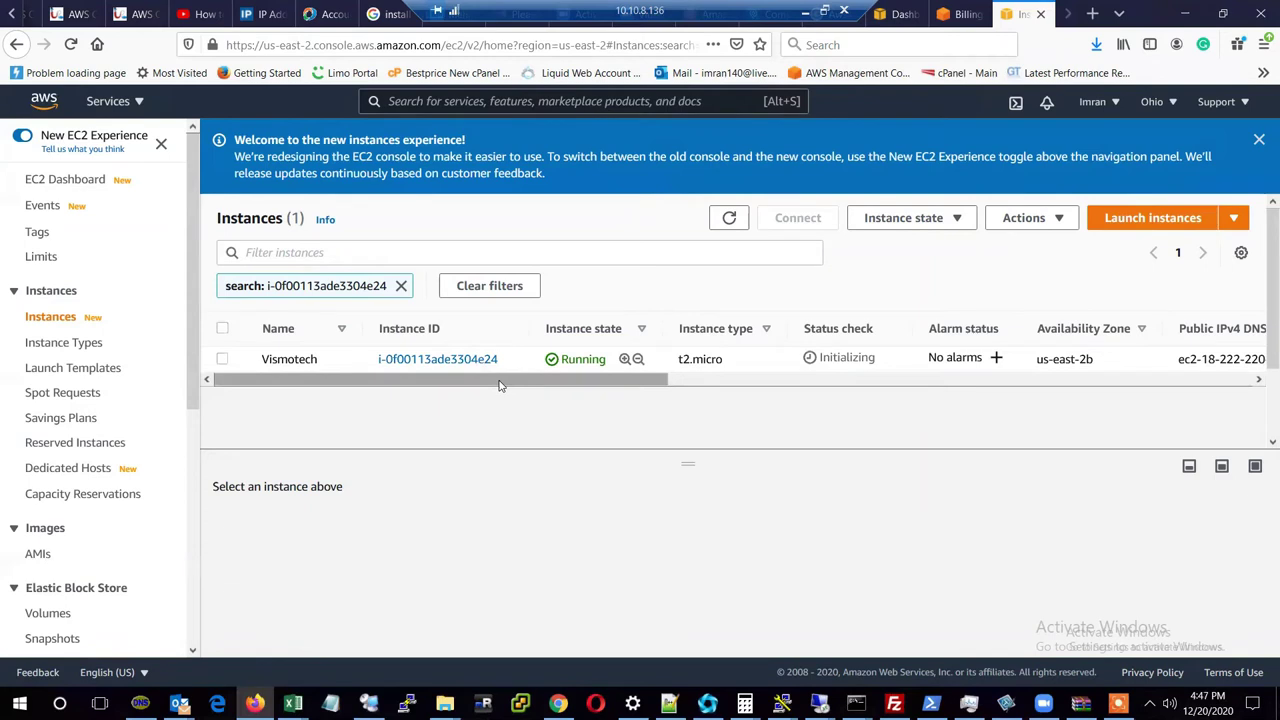
{"action": "left_click_drag", "start_coordinate": [500, 386], "coordinate": [621, 379]}
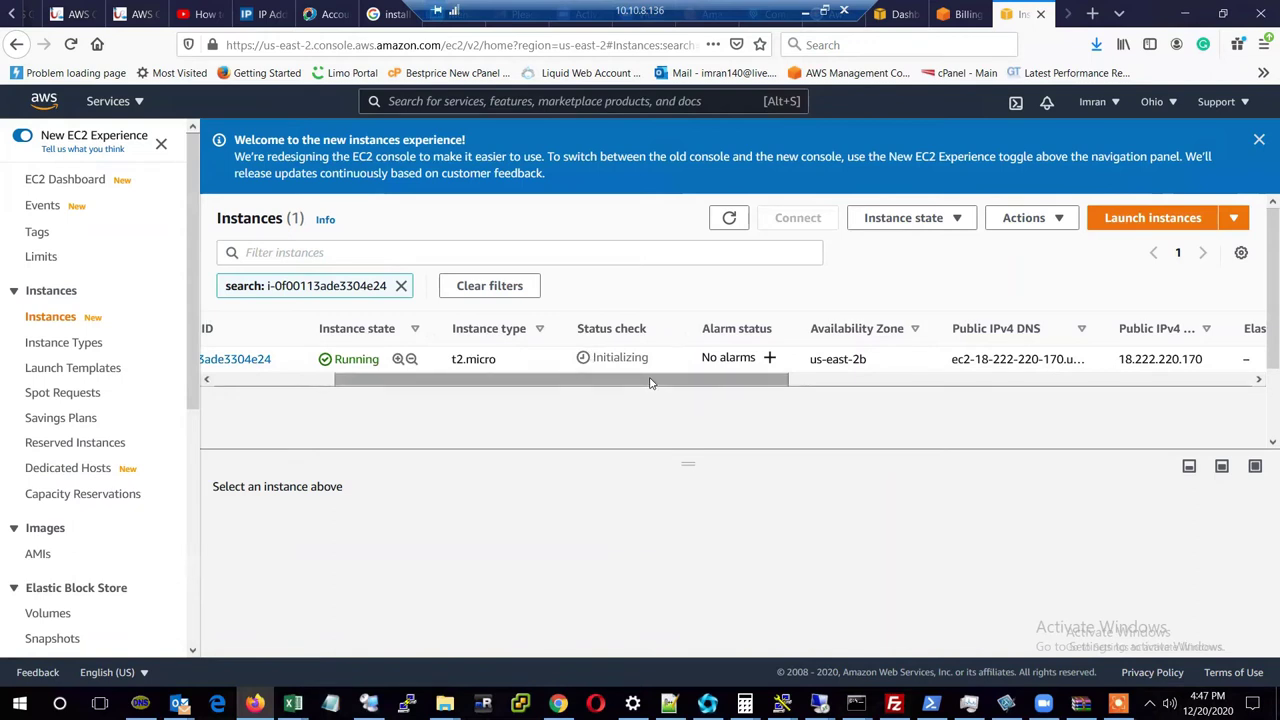
{"action": "left_click_drag", "start_coordinate": [650, 380], "coordinate": [414, 380]}
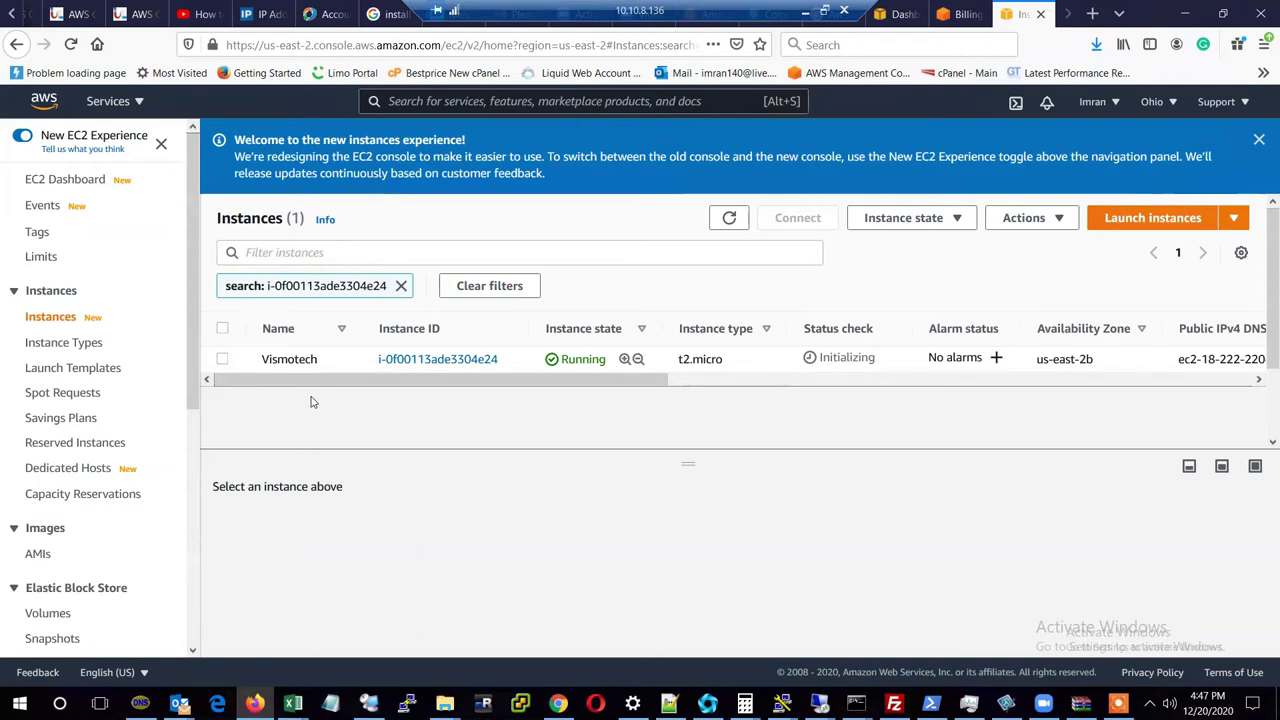
{"action": "left_click", "coordinate": [804, 12]}
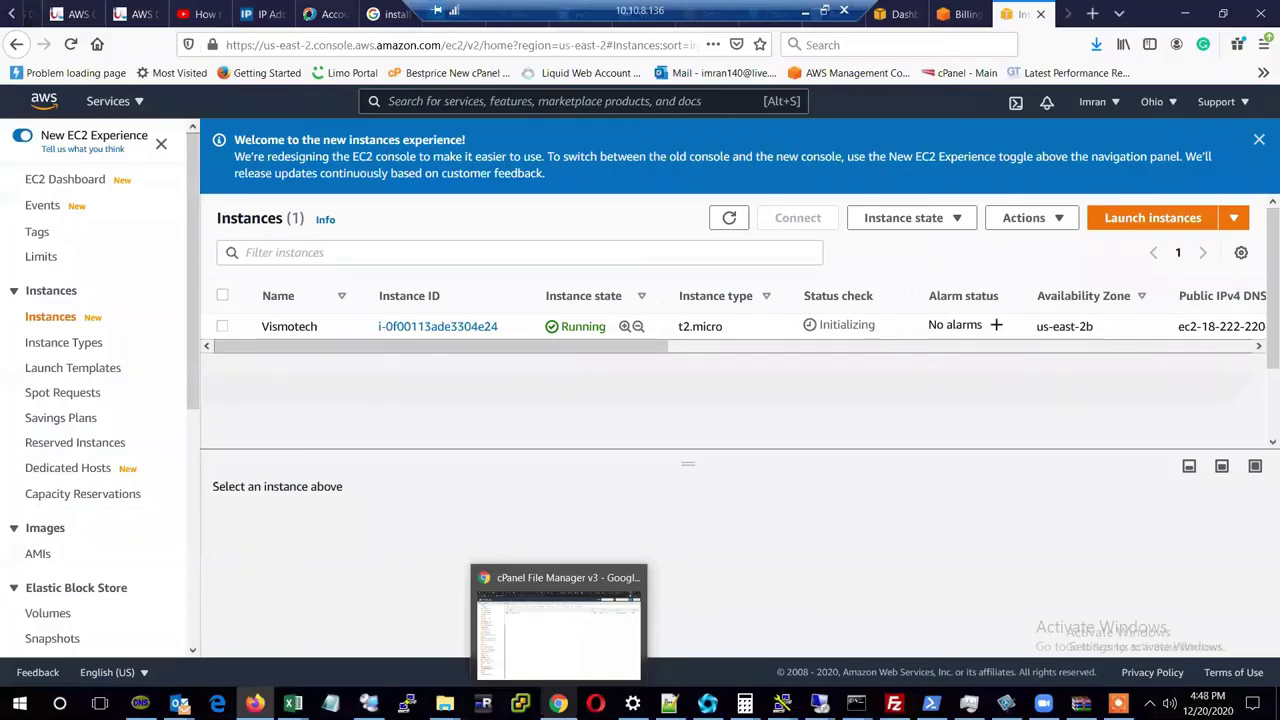
{"action": "left_click", "coordinate": [730, 220]}
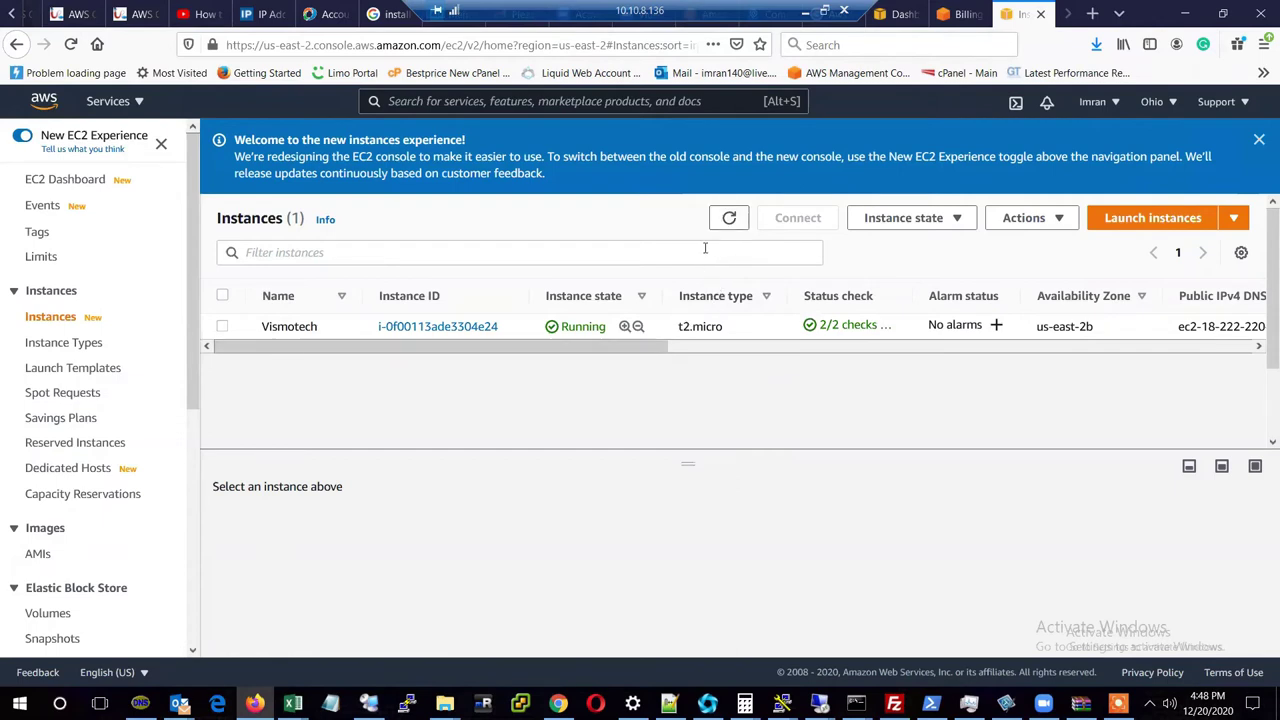
{"action": "left_click", "coordinate": [729, 219]}
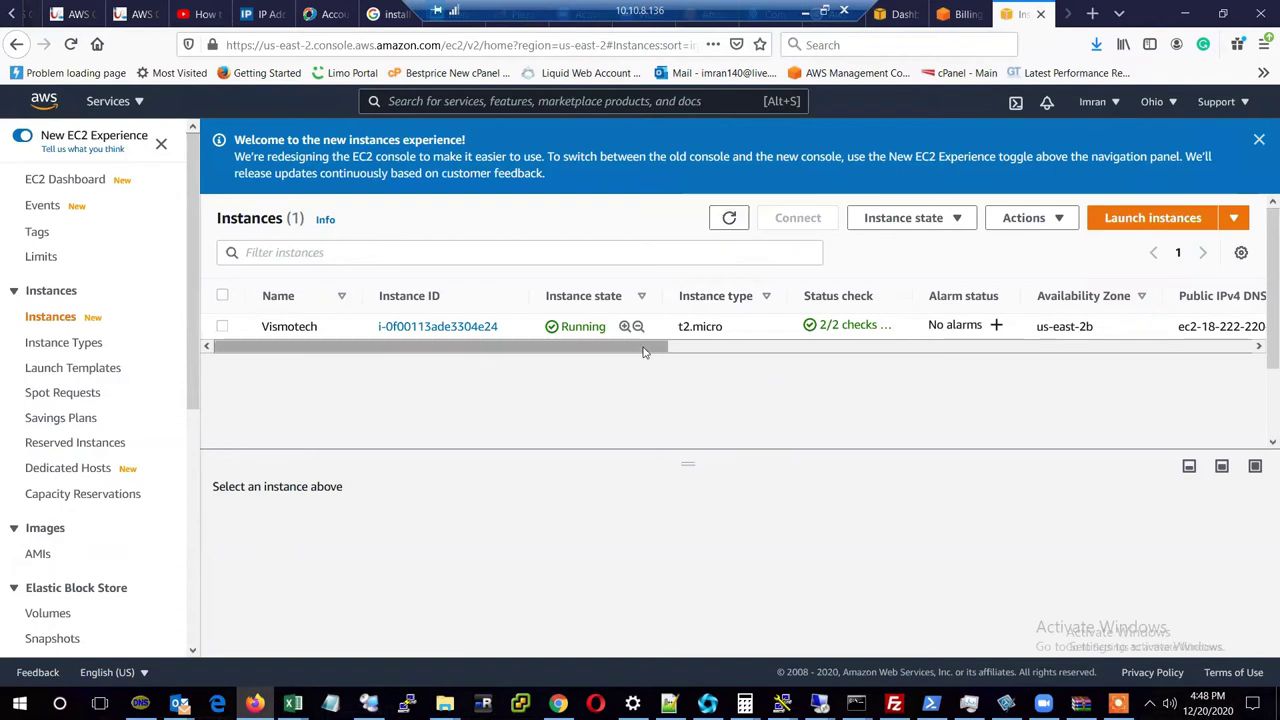
Review the Vismotech instance's addressing and security columns, and select the instance to show its details.
{"action": "left_click_drag", "start_coordinate": [645, 351], "coordinate": [918, 372]}
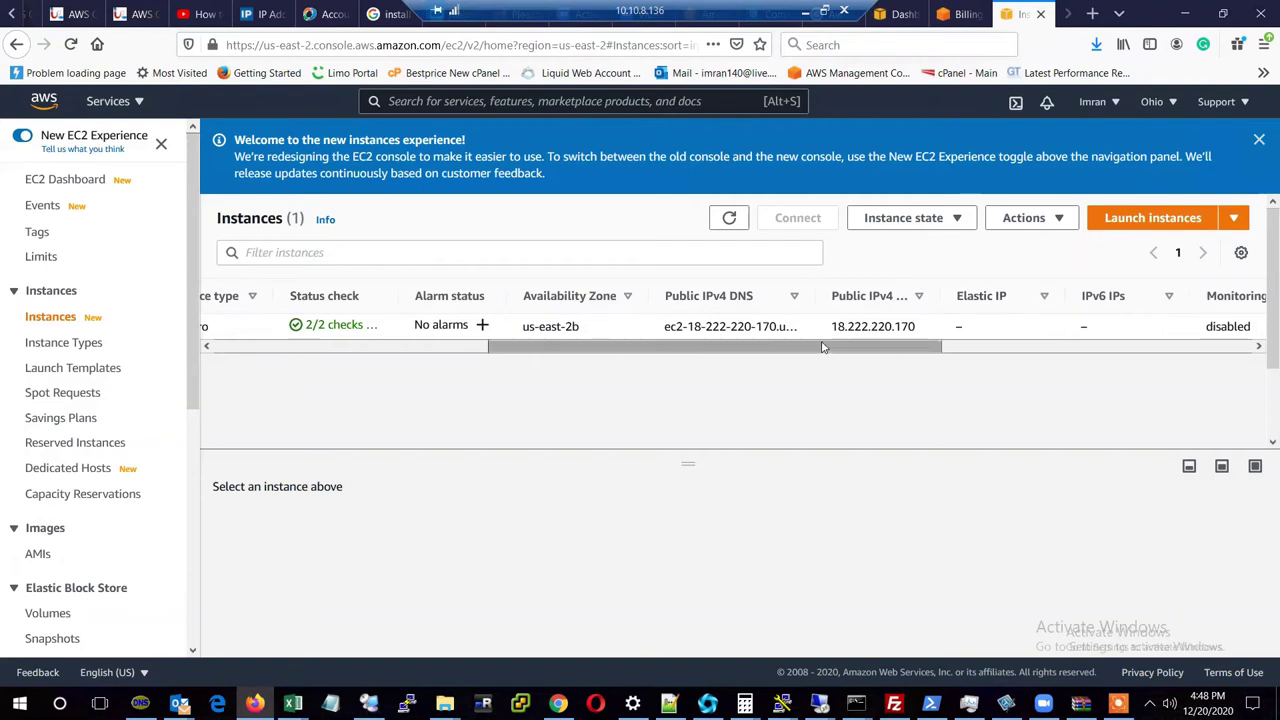
{"action": "scroll", "coordinate": [825, 345], "scroll_direction": "right", "scroll_amount": 2}
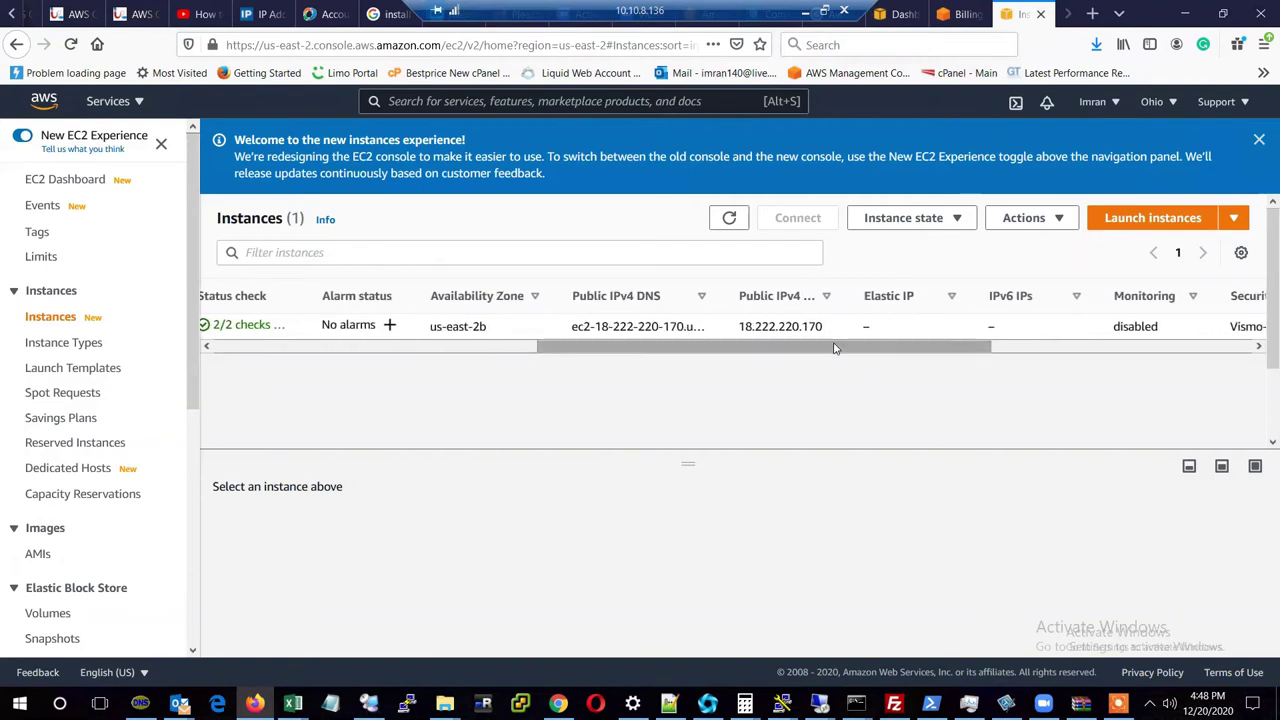
{"action": "left_click_drag", "start_coordinate": [835, 347], "coordinate": [1086, 366]}
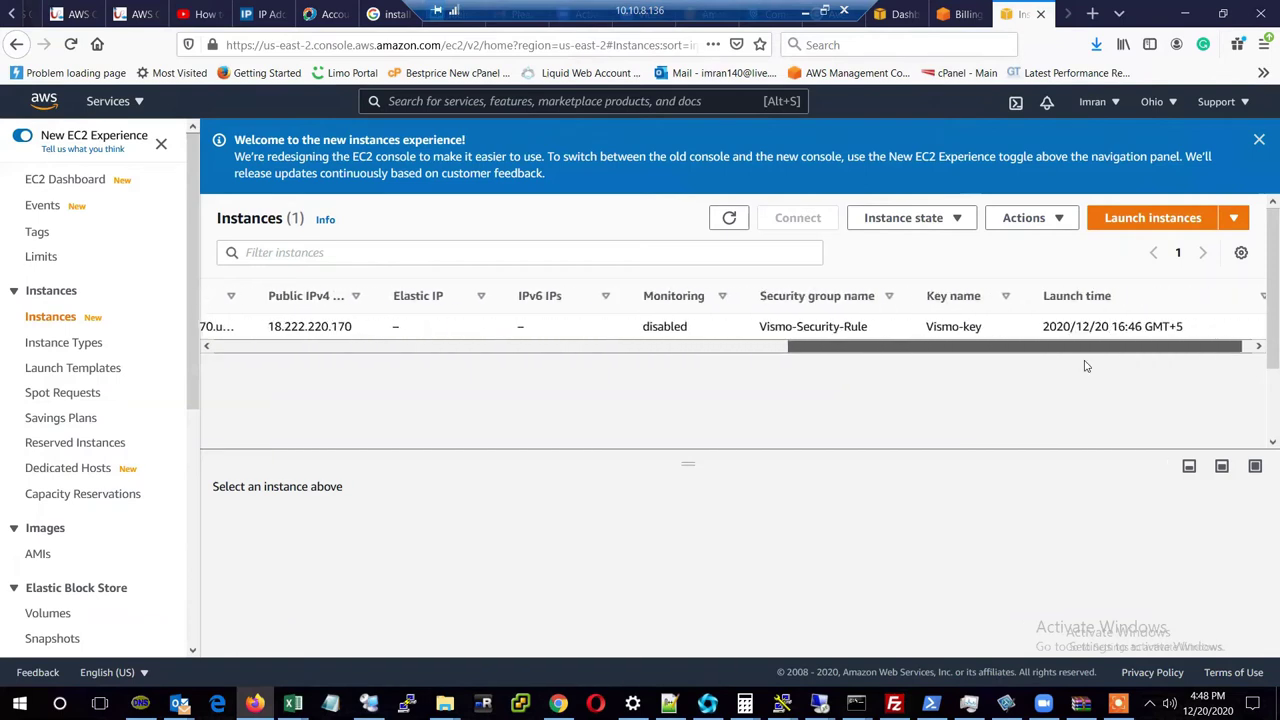
{"action": "left_click_drag", "start_coordinate": [1086, 365], "coordinate": [474, 370]}
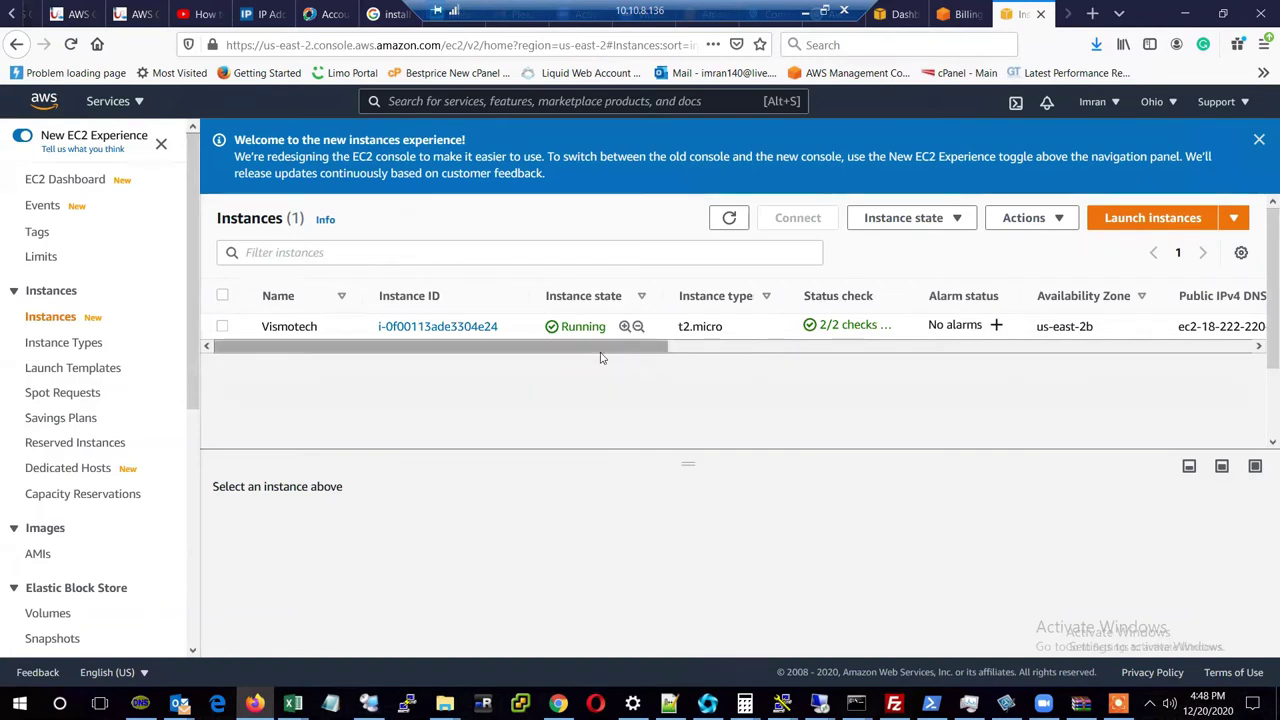
{"action": "left_click", "coordinate": [223, 328]}
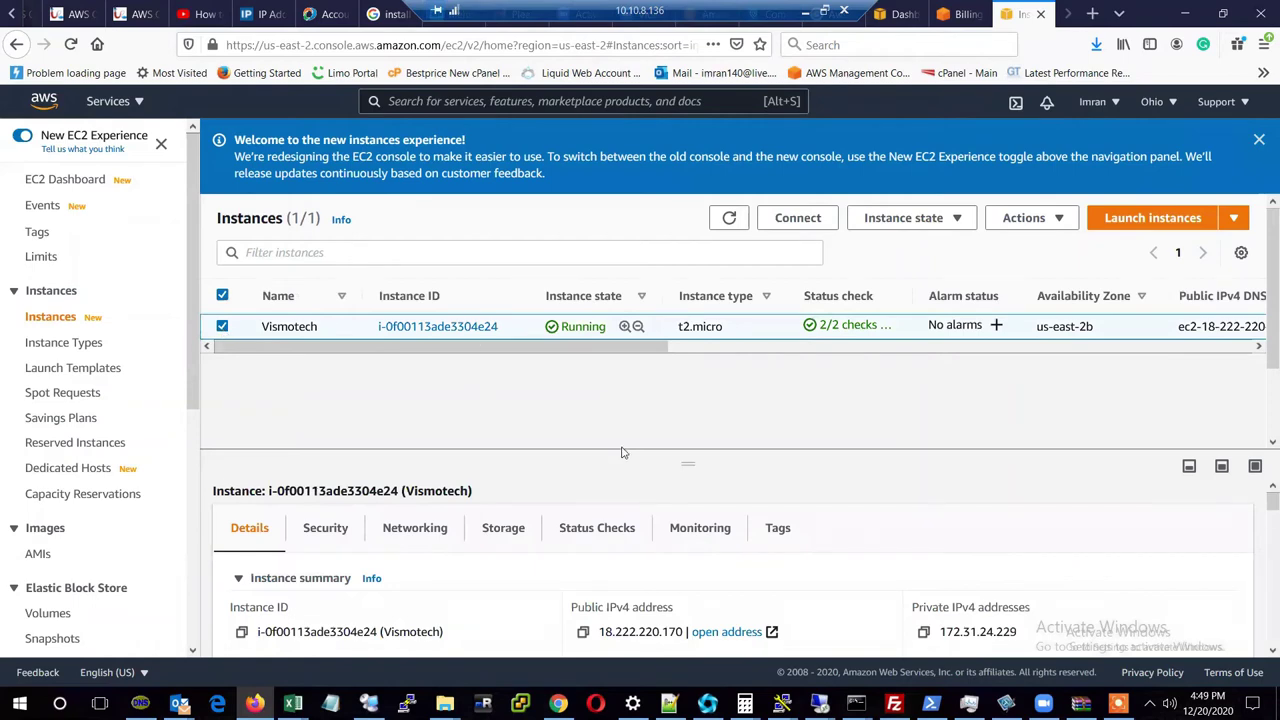
Enlarge the details pane, reselect the Vismotech instance, and review its instance summary and instance details.
{"action": "left_click_drag", "start_coordinate": [629, 450], "coordinate": [613, 383]}
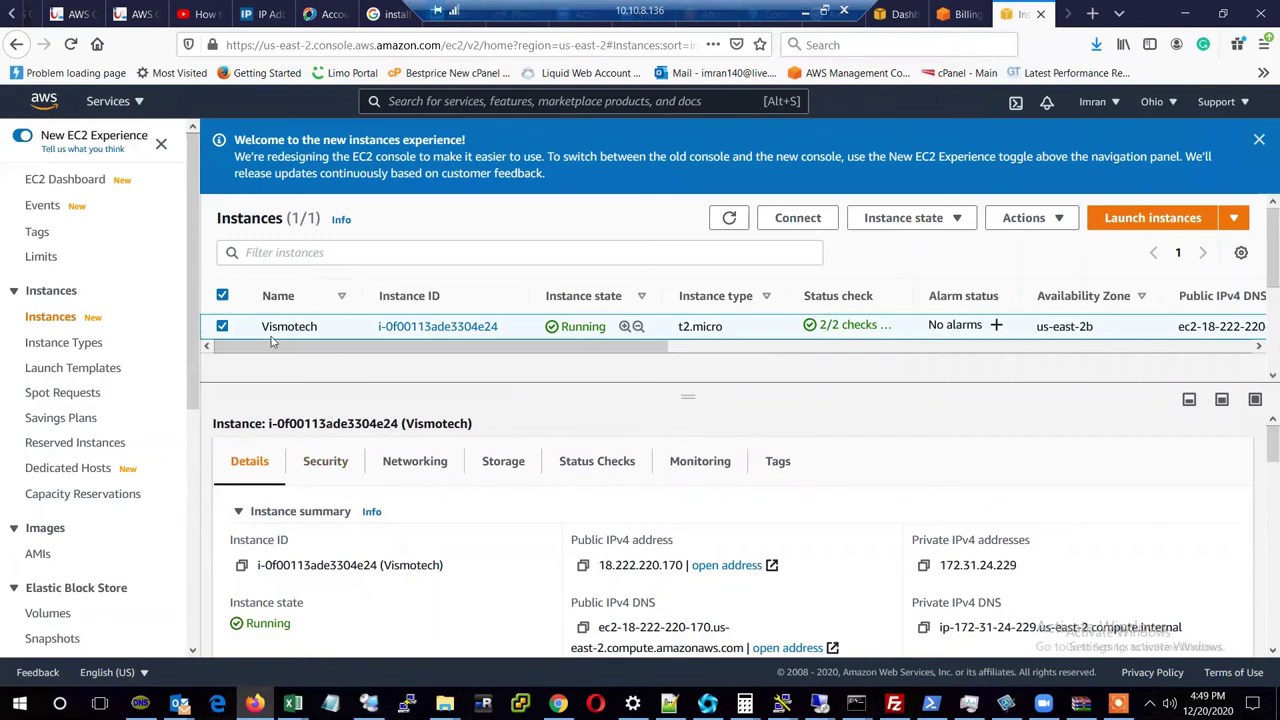
{"action": "left_click", "coordinate": [222, 296]}
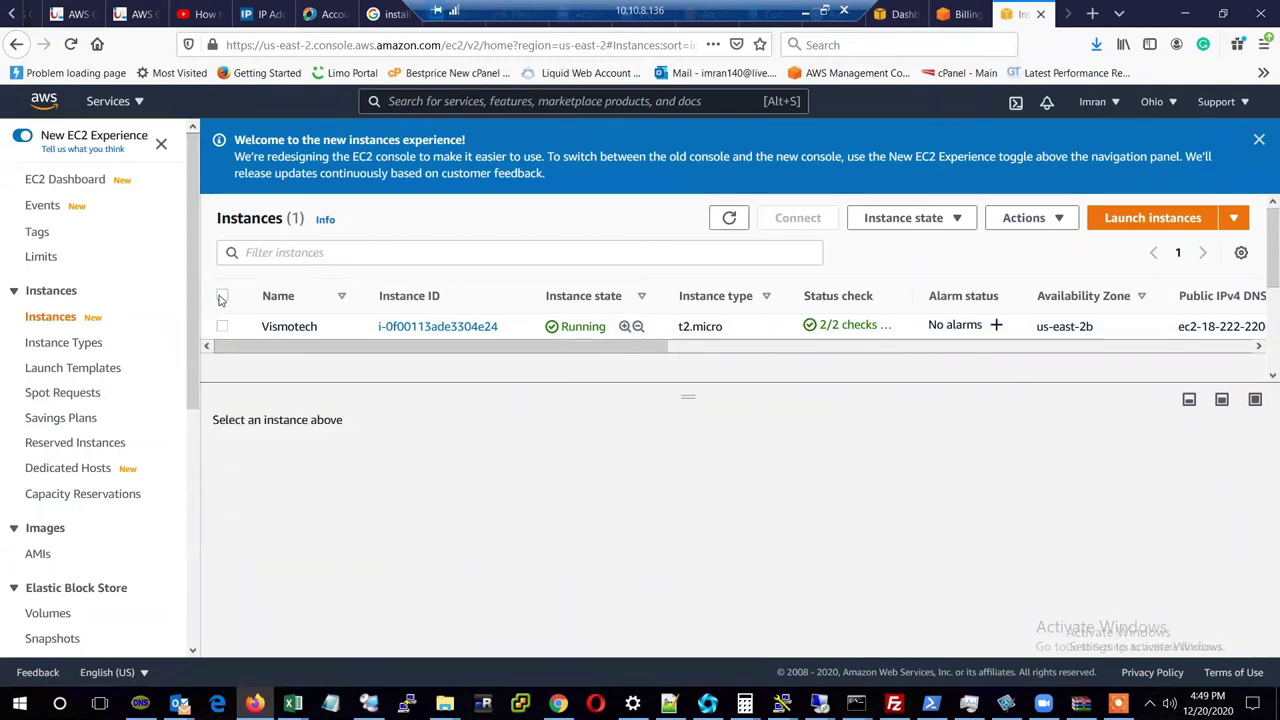
{"action": "left_click", "coordinate": [222, 297]}
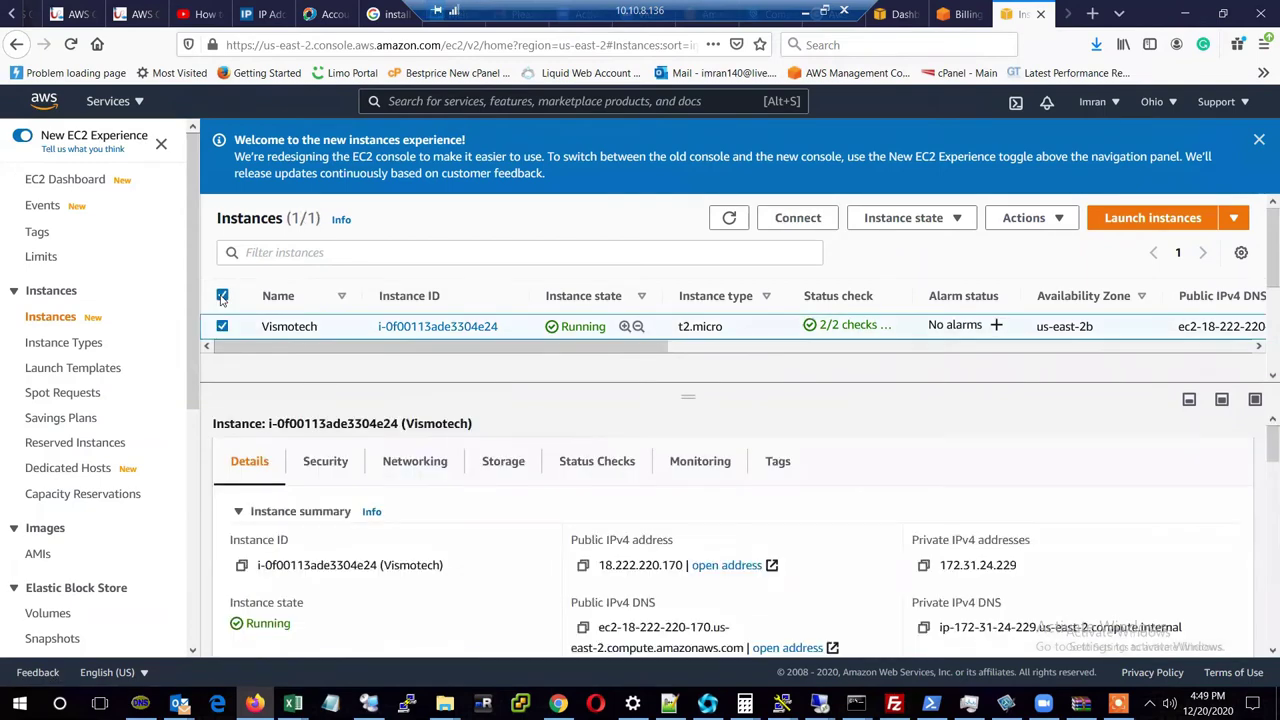
{"action": "left_click", "coordinate": [222, 297]}
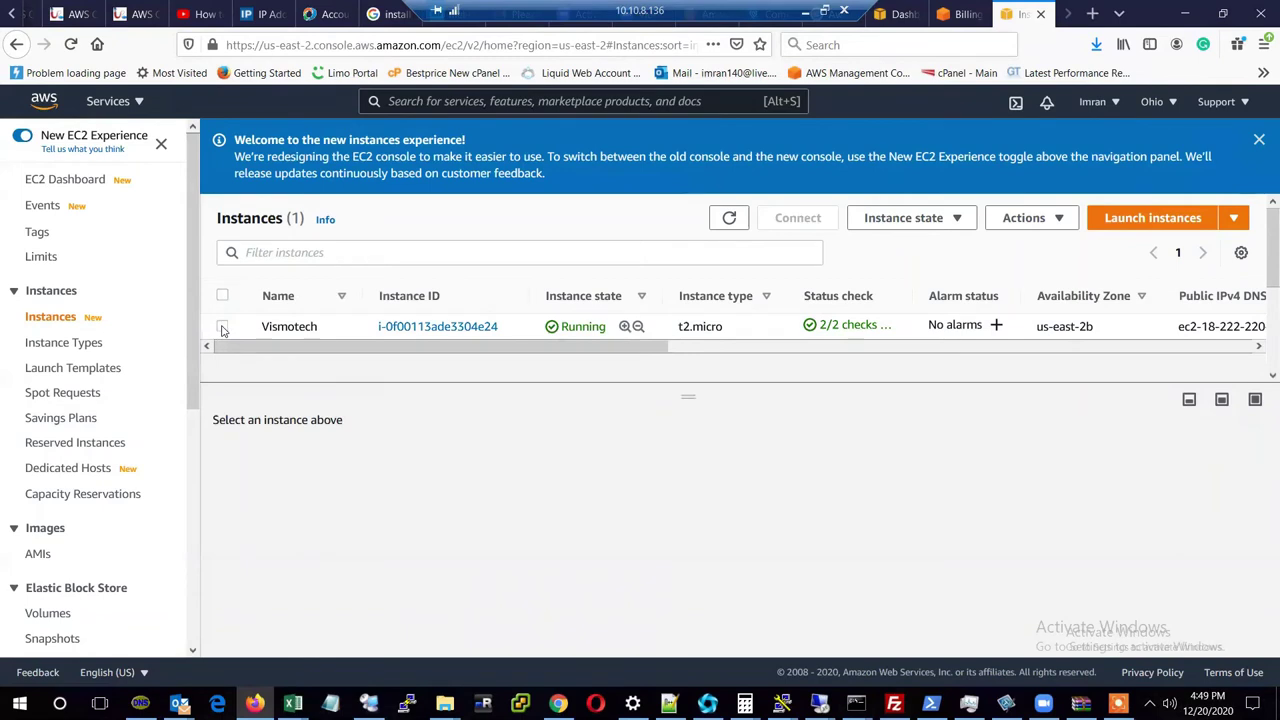
{"action": "left_click", "coordinate": [222, 327]}
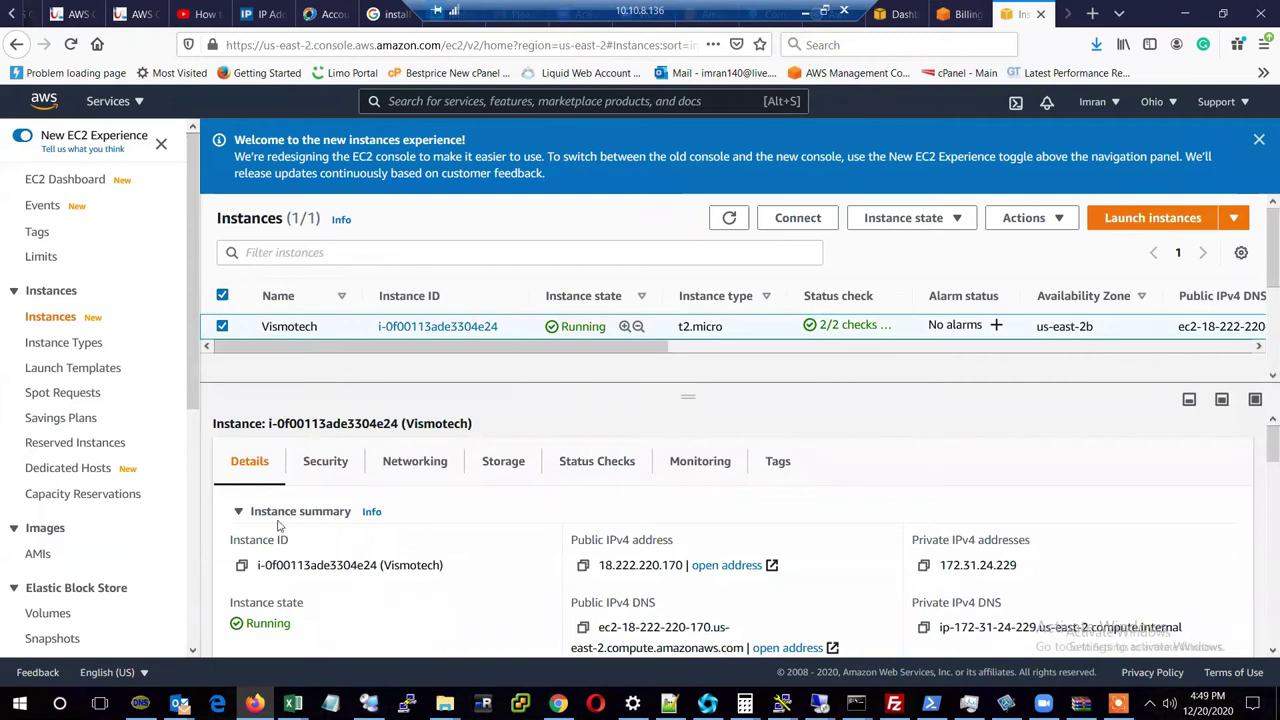
{"action": "left_click_drag", "start_coordinate": [1262, 440], "coordinate": [1262, 449]}
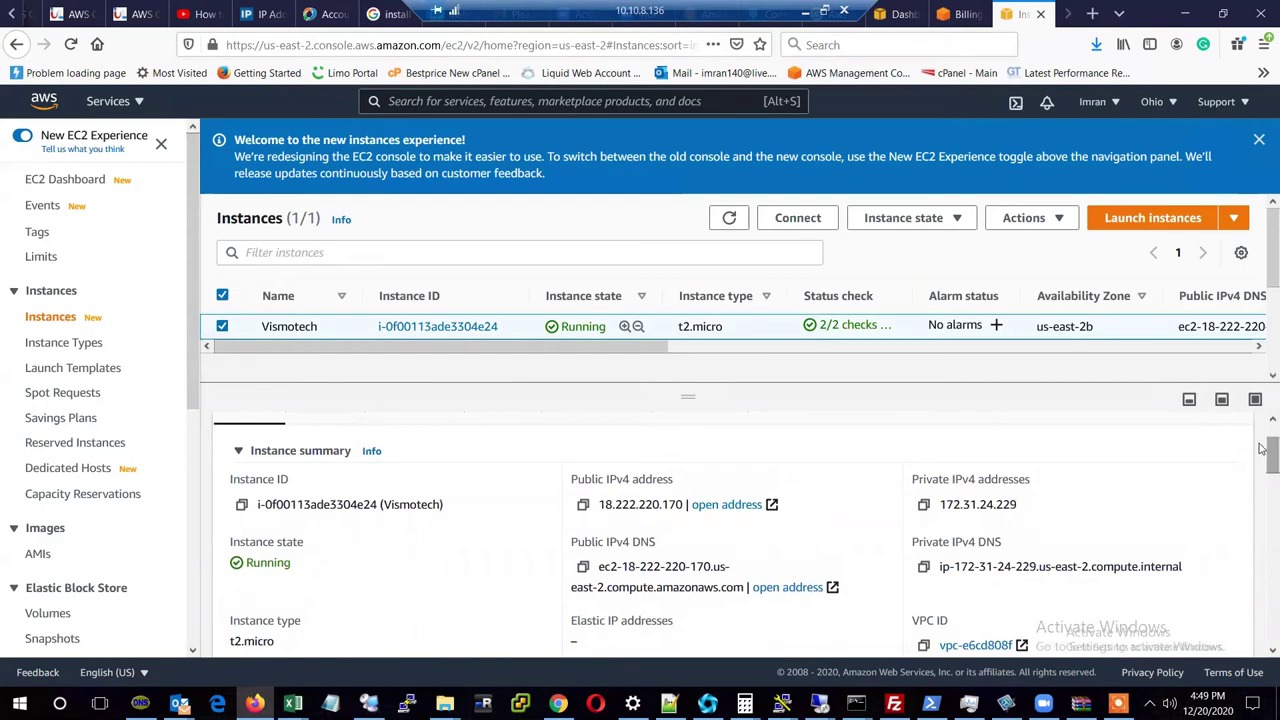
{"action": "scroll", "coordinate": [1262, 466], "scroll_direction": "down", "scroll_amount": 2}
{"action": "left_click_drag", "start_coordinate": [1262, 463], "coordinate": [1262, 488]}
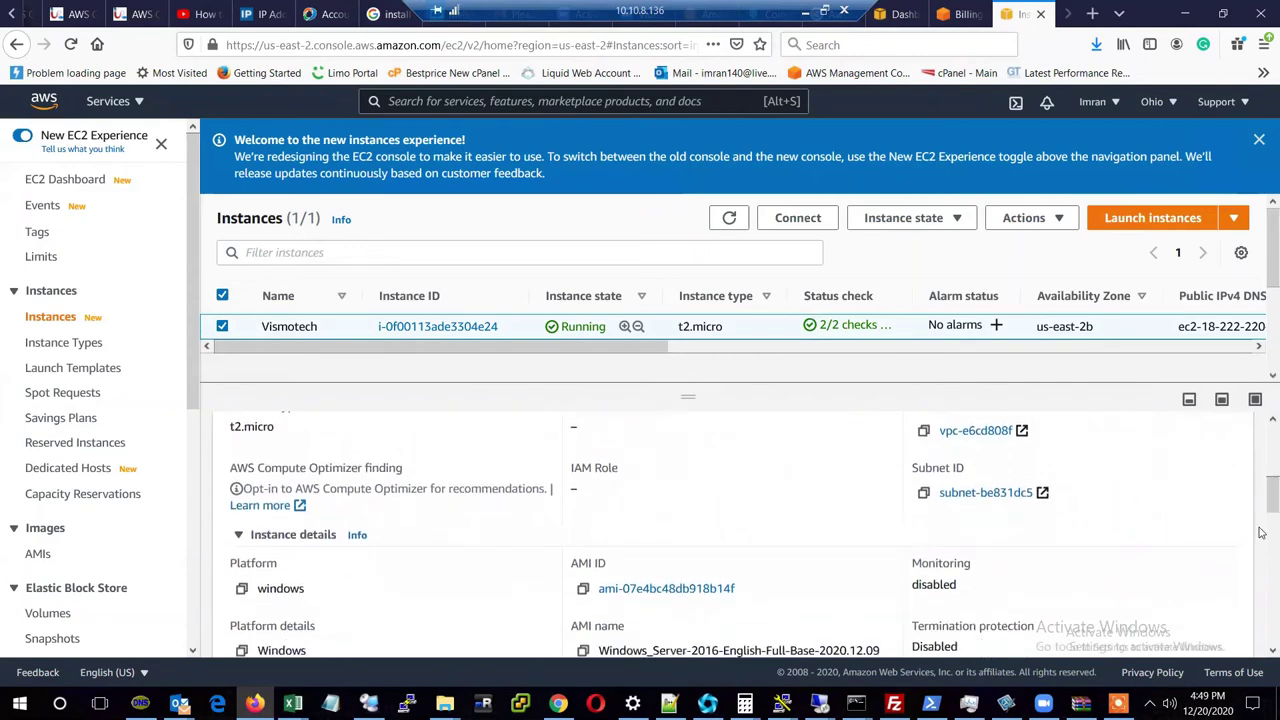
{"action": "left_click_drag", "start_coordinate": [1262, 488], "coordinate": [1262, 444]}
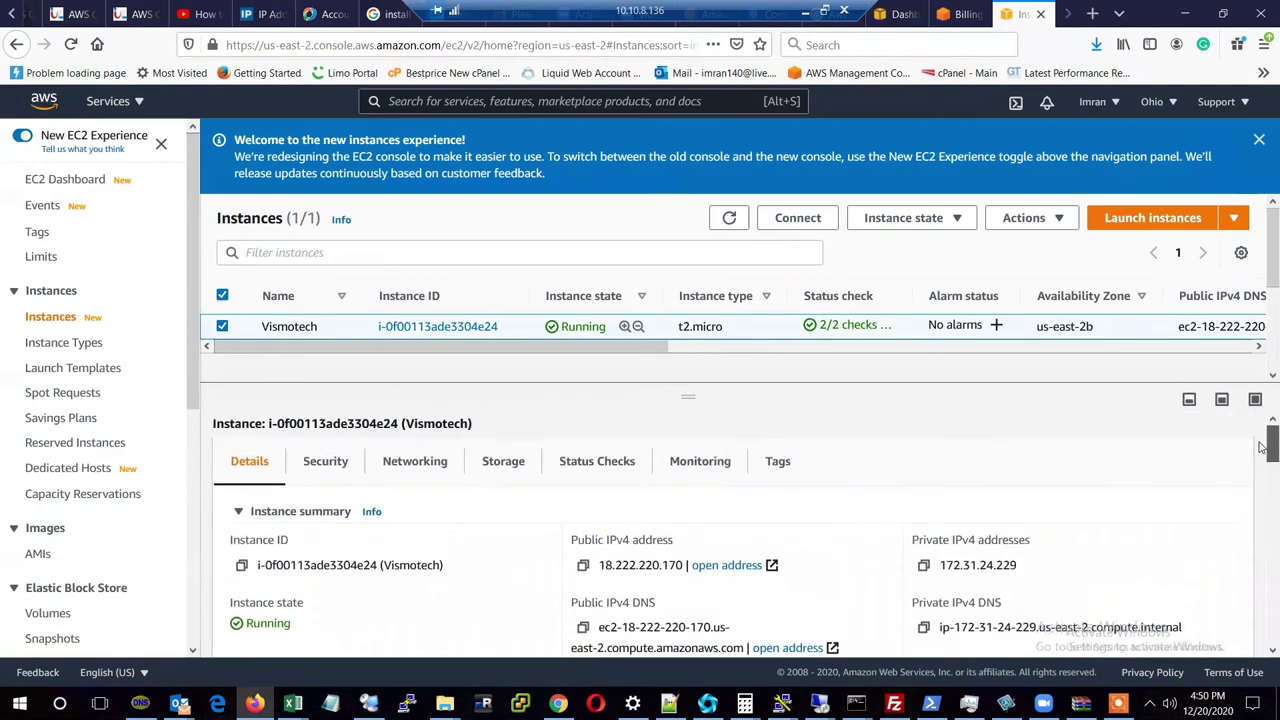
Check the instance's security details and open the Vismo-Security-Rule security group to review its inbound rules.
{"action": "left_click", "coordinate": [338, 464]}
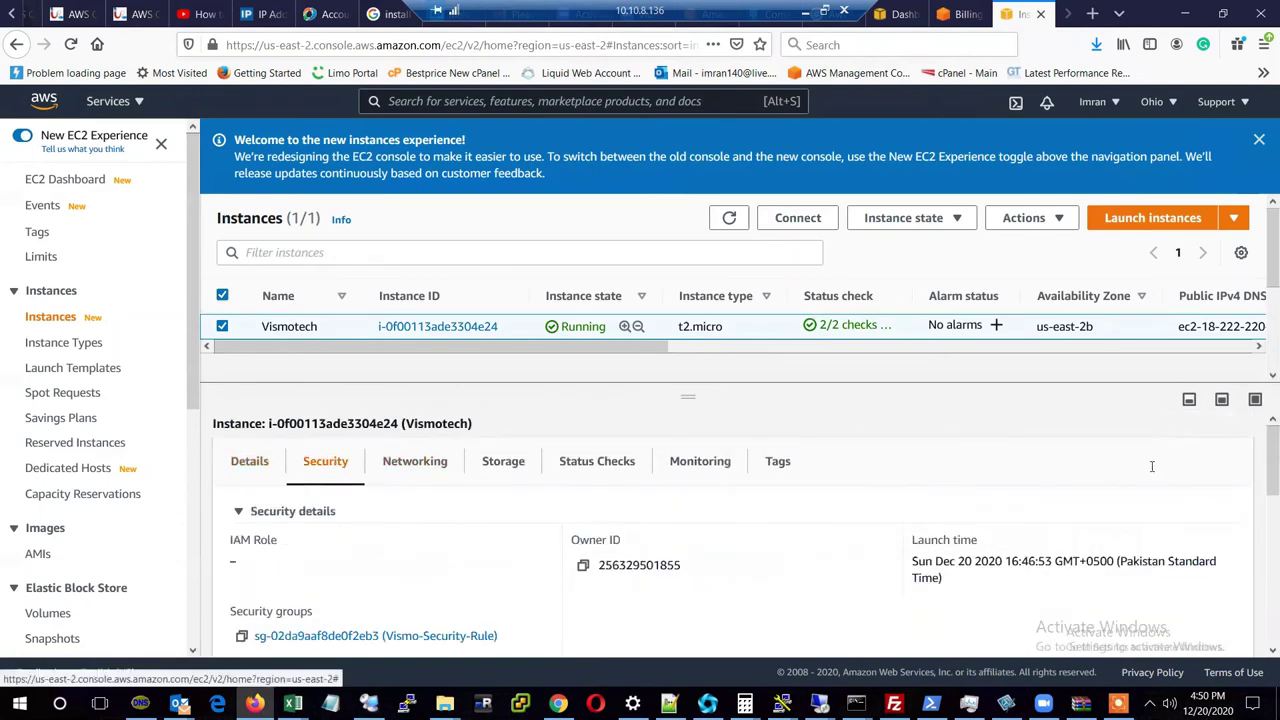
{"action": "left_click_drag", "start_coordinate": [1262, 470], "coordinate": [1262, 510]}
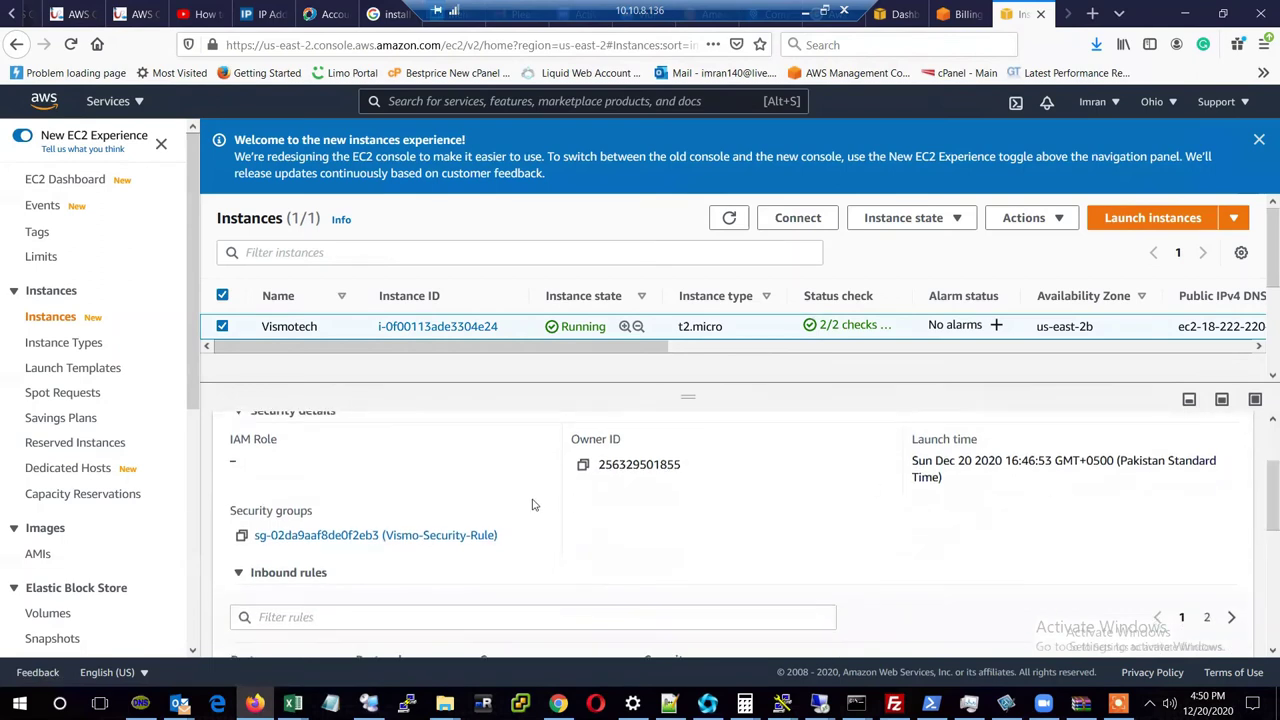
{"action": "left_click", "coordinate": [449, 537]}
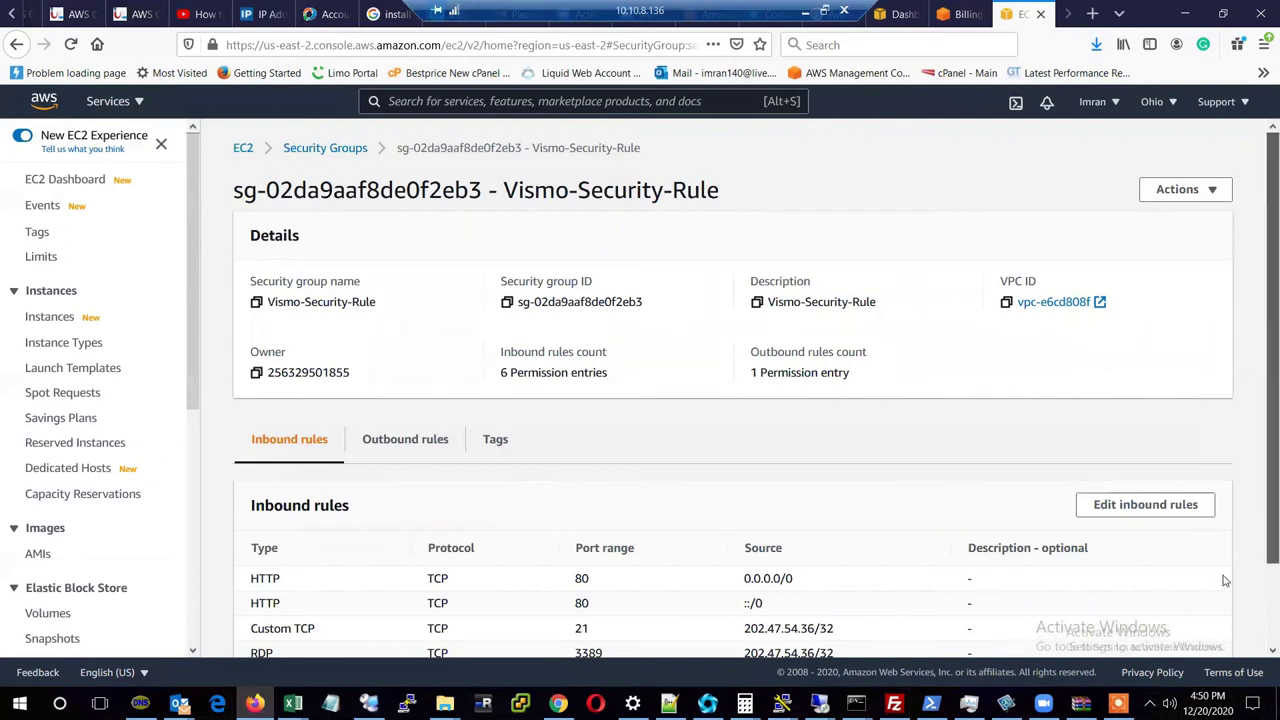
{"action": "scroll", "coordinate": [1146, 514], "scroll_direction": "down", "scroll_amount": 1}
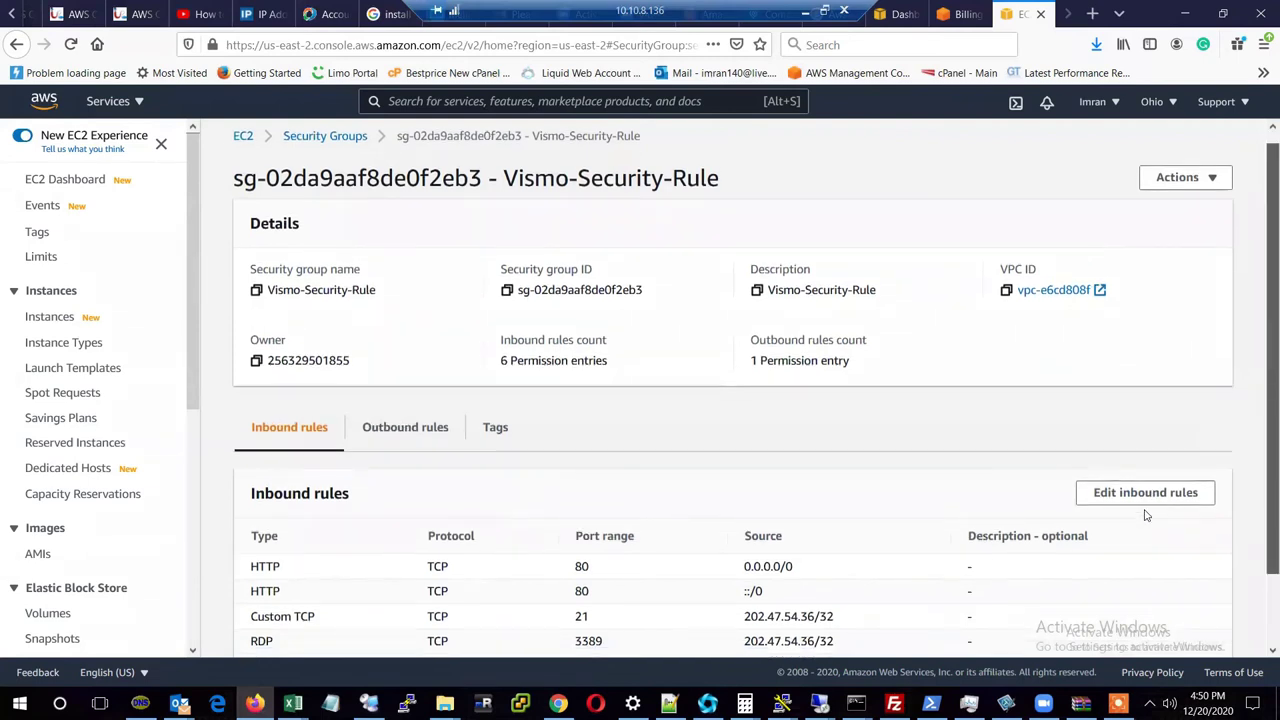
{"action": "scroll", "coordinate": [1128, 498], "scroll_direction": "down", "scroll_amount": 2}
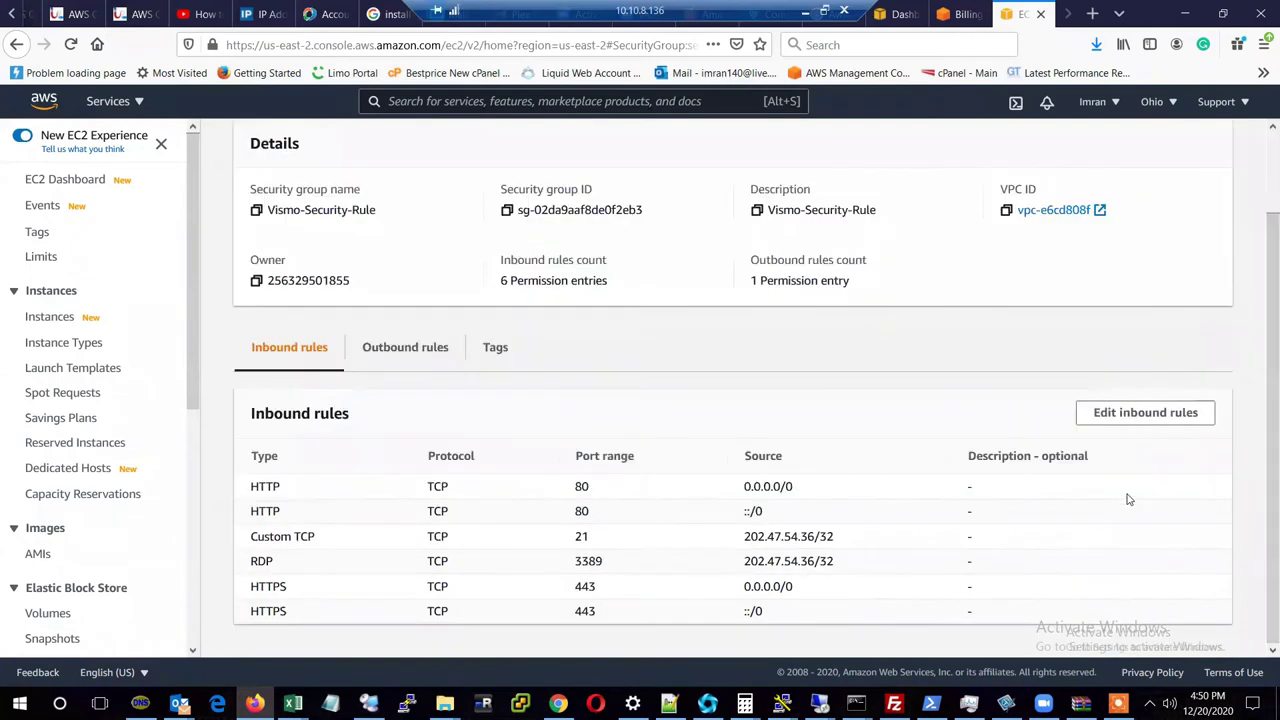
Open the inbound rules of Vismo-Security-Rule for editing and look through the rule types, ports and sources.
{"action": "left_click", "coordinate": [1127, 418]}
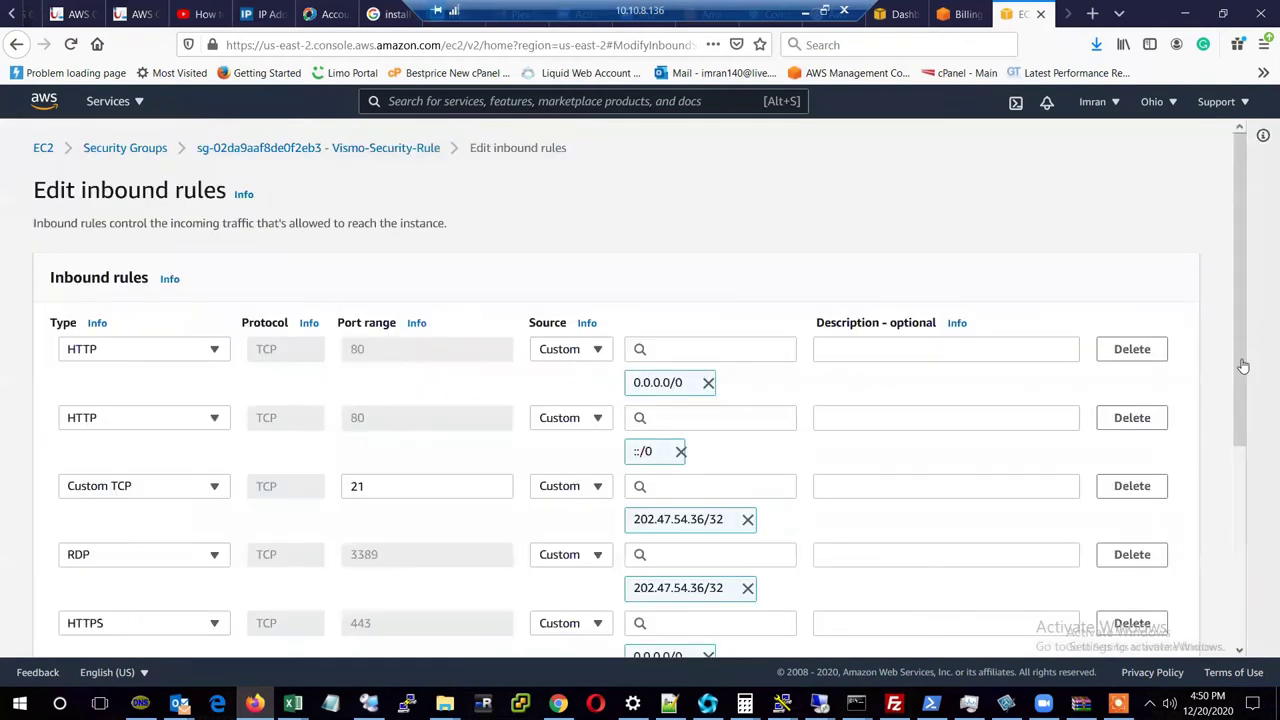
{"action": "left_click_drag", "start_coordinate": [1241, 370], "coordinate": [1231, 477]}
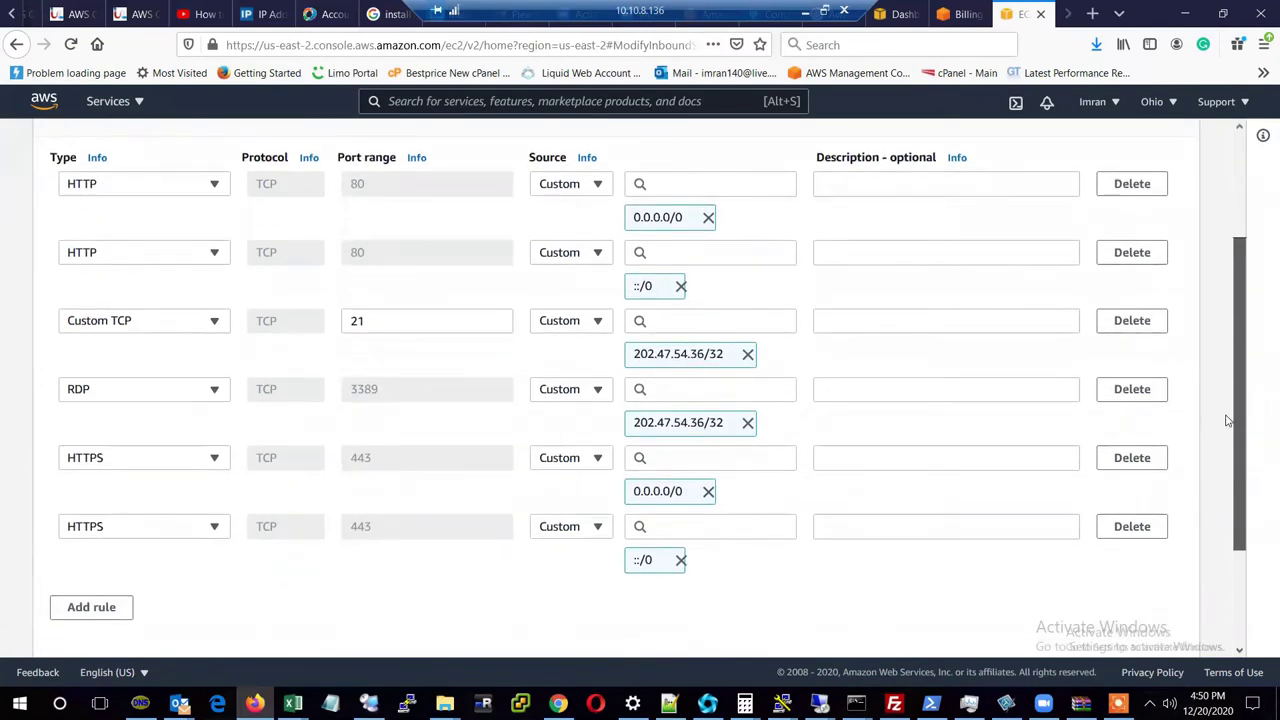
{"action": "scroll", "coordinate": [1249, 288], "scroll_direction": "up", "scroll_amount": 2}
{"action": "scroll", "coordinate": [1249, 288], "scroll_direction": "up", "scroll_amount": 2}
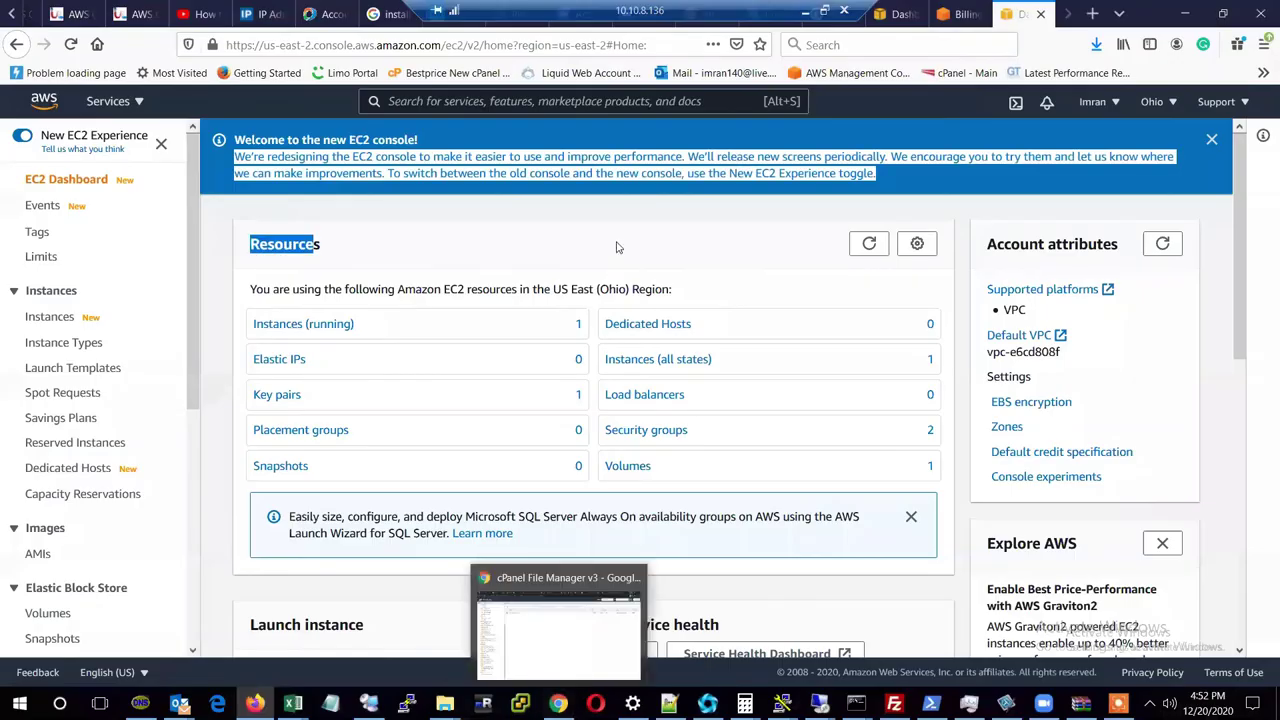
Open the list of running instances from the EC2 dashboard and select Vismotech to view its security details.
{"action": "left_click", "coordinate": [335, 328]}
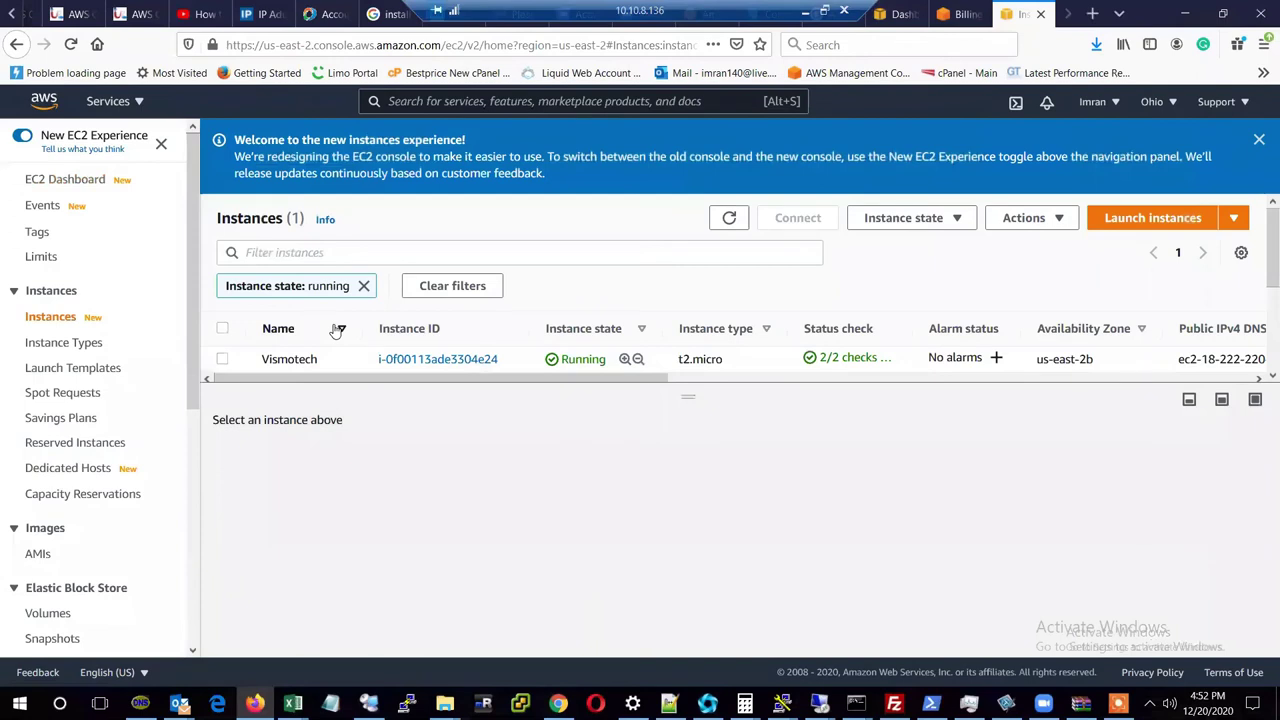
{"action": "left_click", "coordinate": [223, 329]}
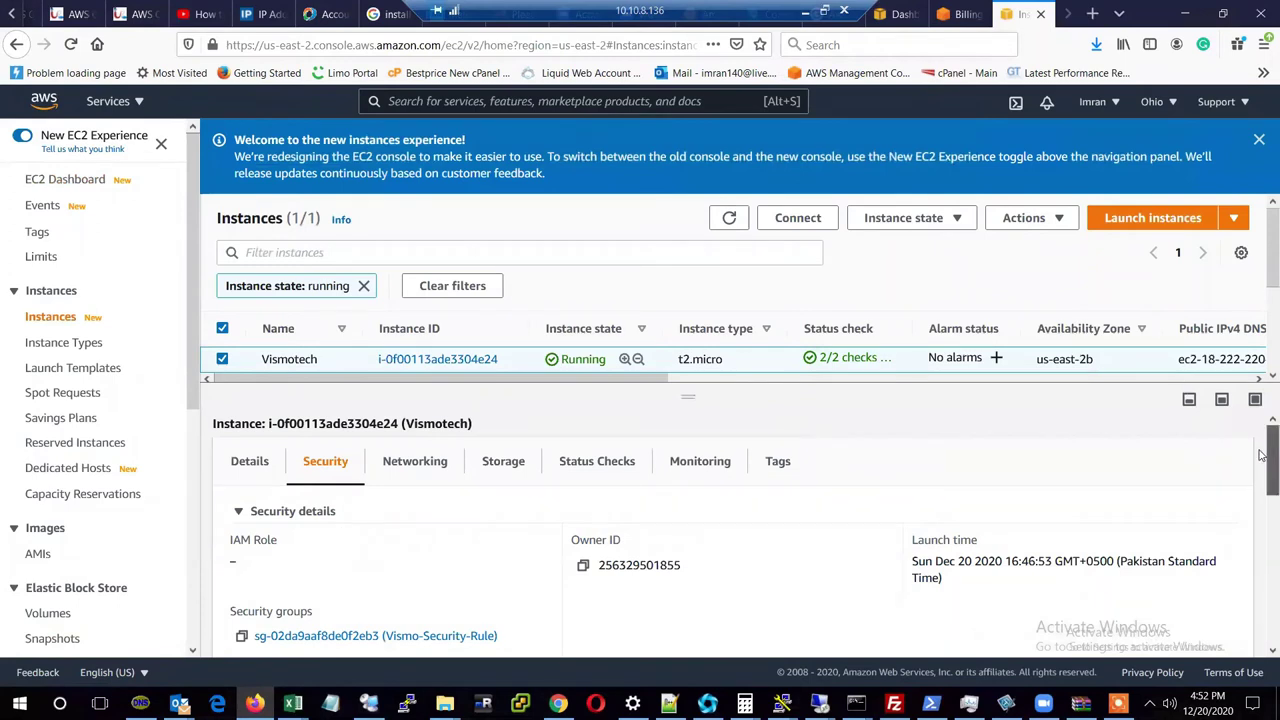
{"action": "scroll", "coordinate": [1262, 495], "scroll_direction": "down", "scroll_amount": 2}
{"action": "scroll", "coordinate": [1262, 495], "scroll_direction": "up", "scroll_amount": 2}
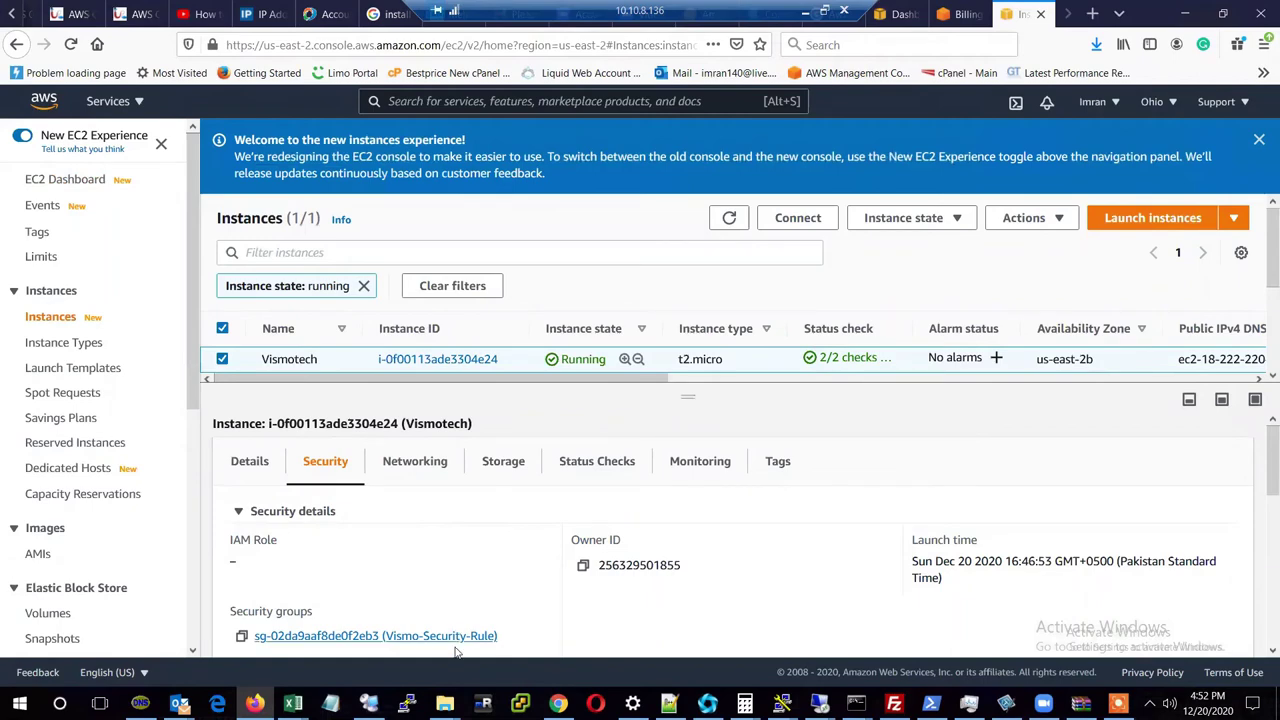
Review the Vismotech instance's networking details, including its IP addresses, network interfaces and Elastic IP addresses.
{"action": "left_click", "coordinate": [417, 463]}
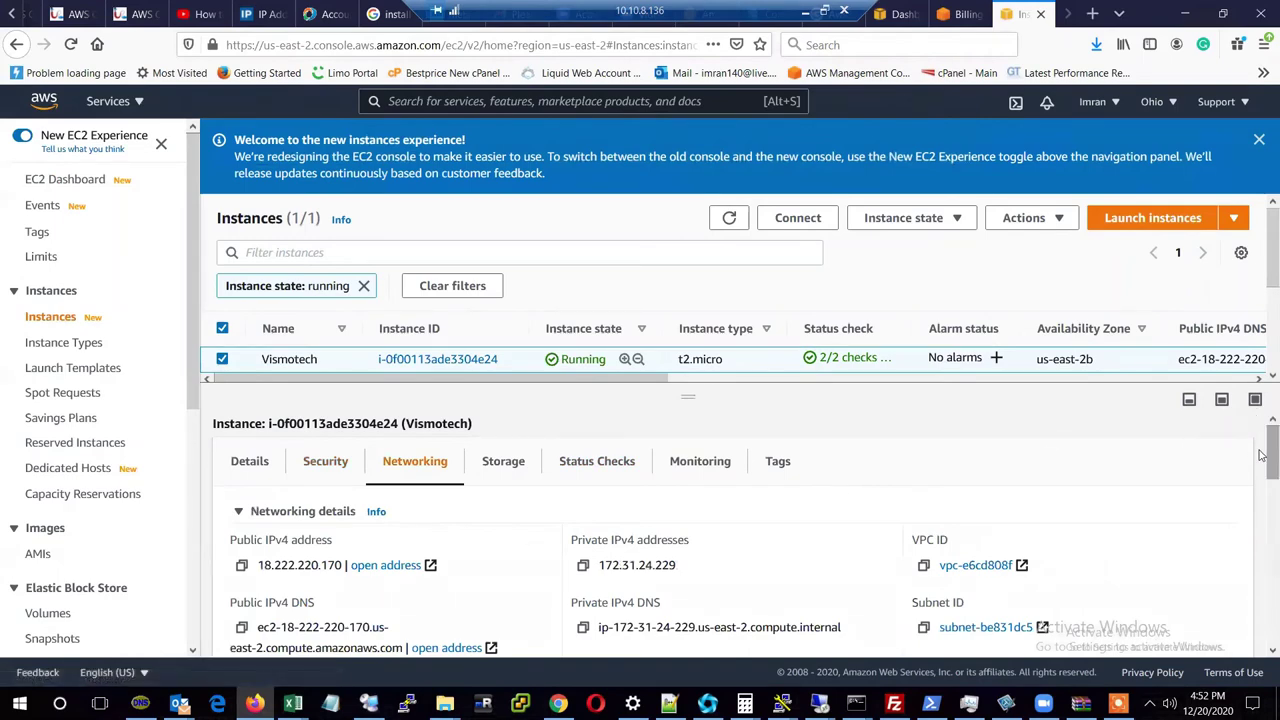
{"action": "left_click_drag", "start_coordinate": [1262, 452], "coordinate": [1262, 487]}
{"action": "left_click_drag", "start_coordinate": [1262, 487], "coordinate": [1262, 517]}
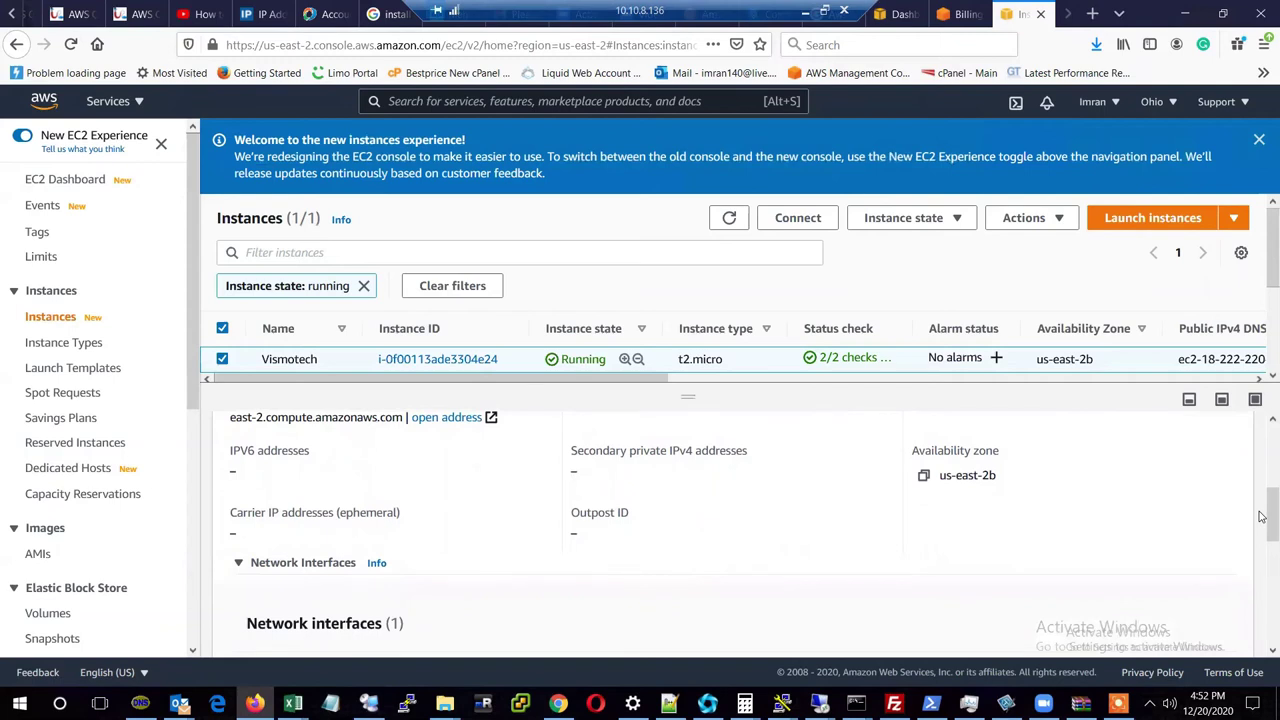
{"action": "left_click_drag", "start_coordinate": [1262, 516], "coordinate": [1262, 587]}
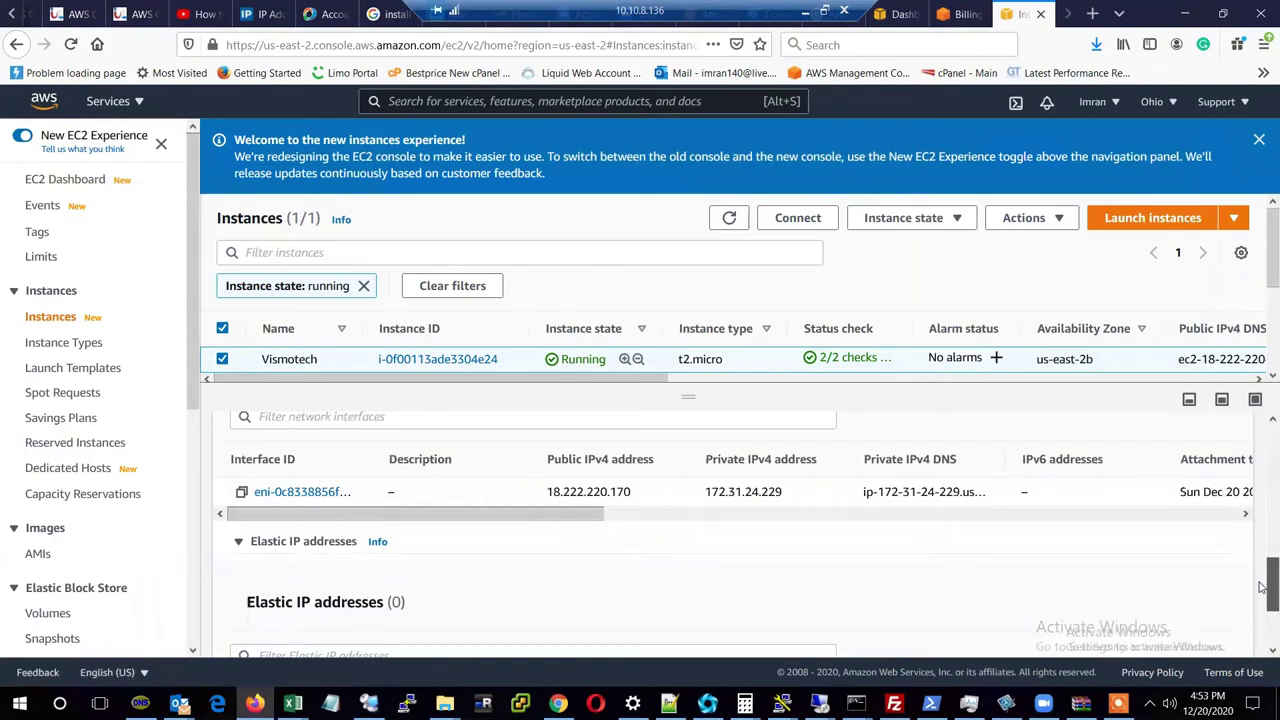
{"action": "left_click_drag", "start_coordinate": [1262, 587], "coordinate": [1257, 457]}
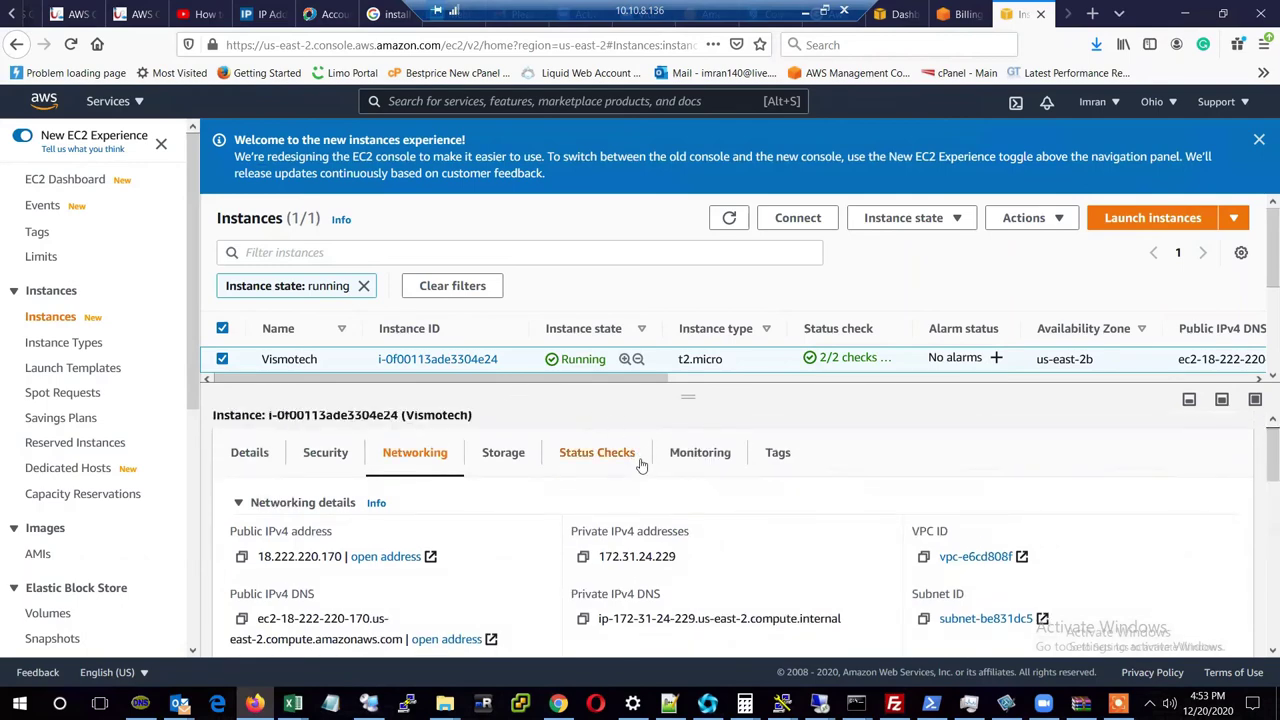
Look through the Vismotech instance's storage, status checks, monitoring and tags information.
{"action": "left_click", "coordinate": [503, 453]}
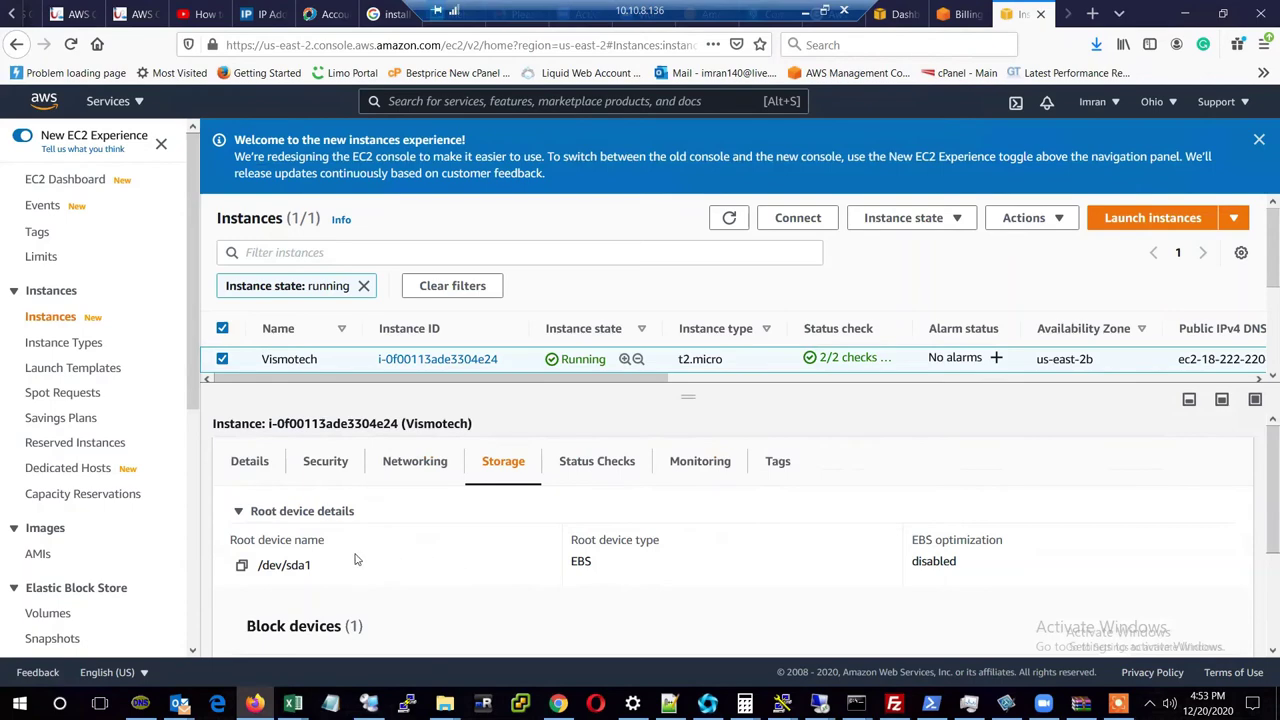
{"action": "left_click", "coordinate": [589, 470]}
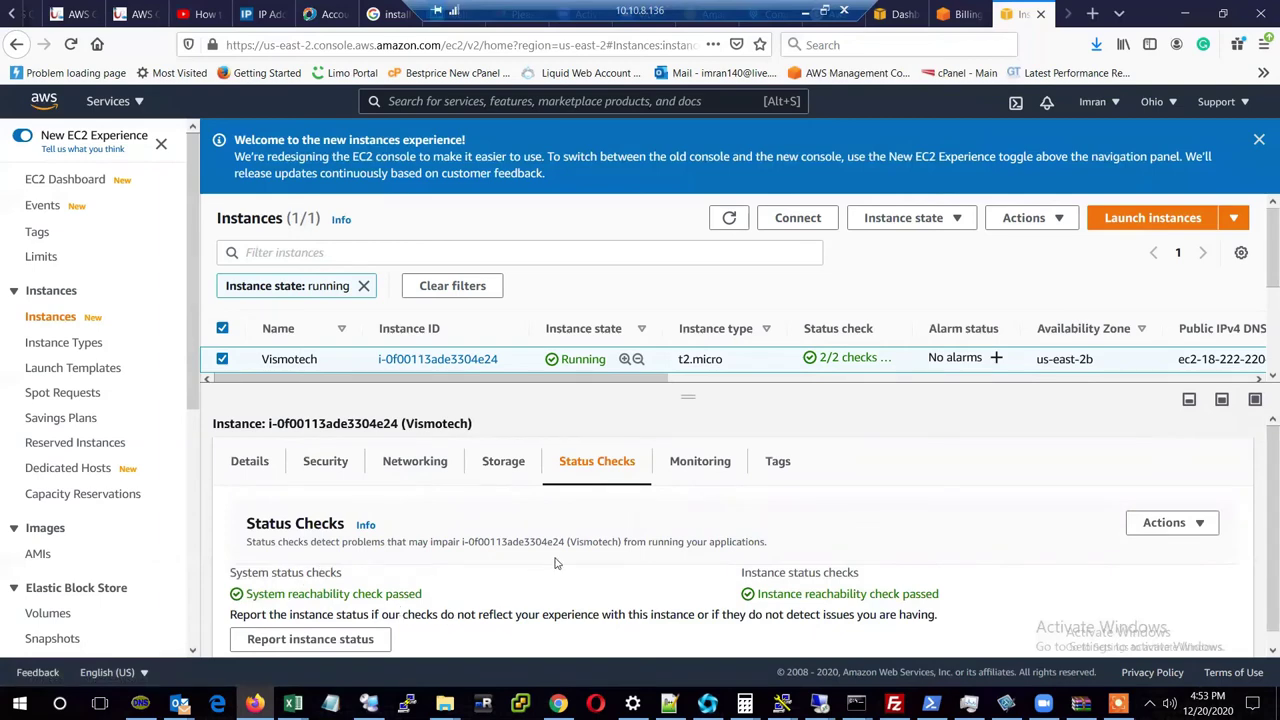
{"action": "left_click", "coordinate": [703, 467]}
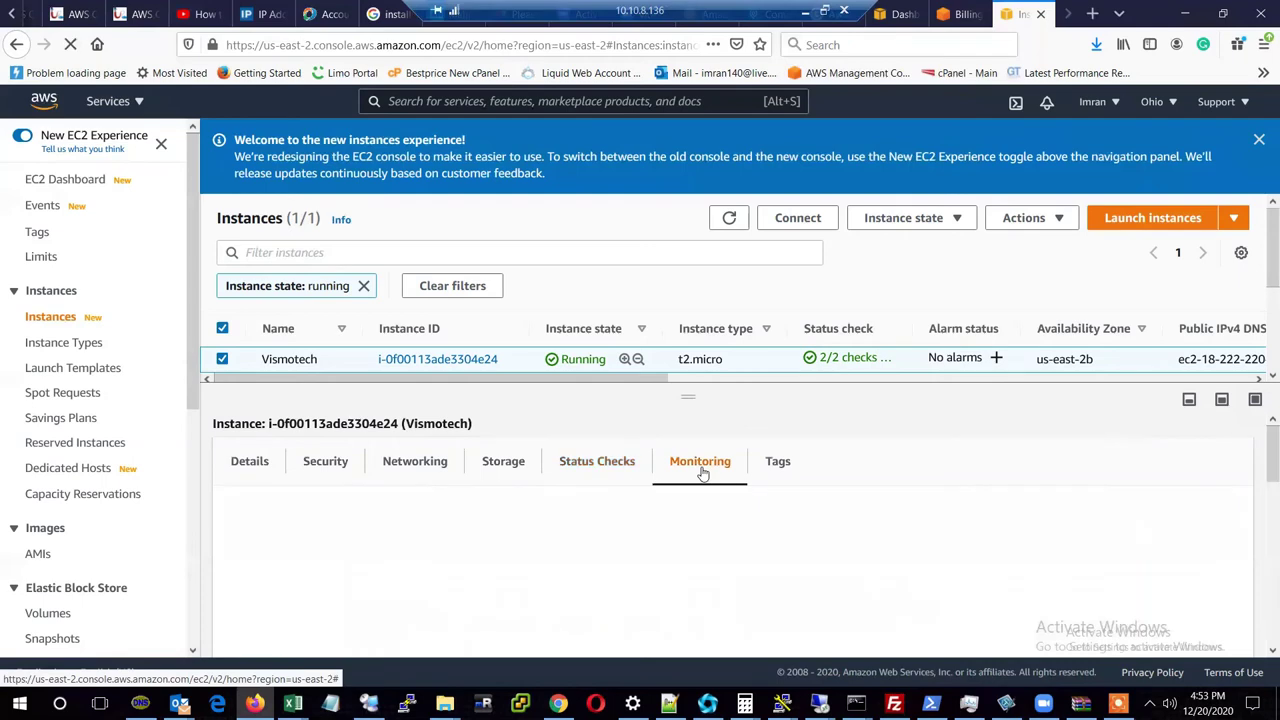
{"action": "left_click", "coordinate": [779, 463]}
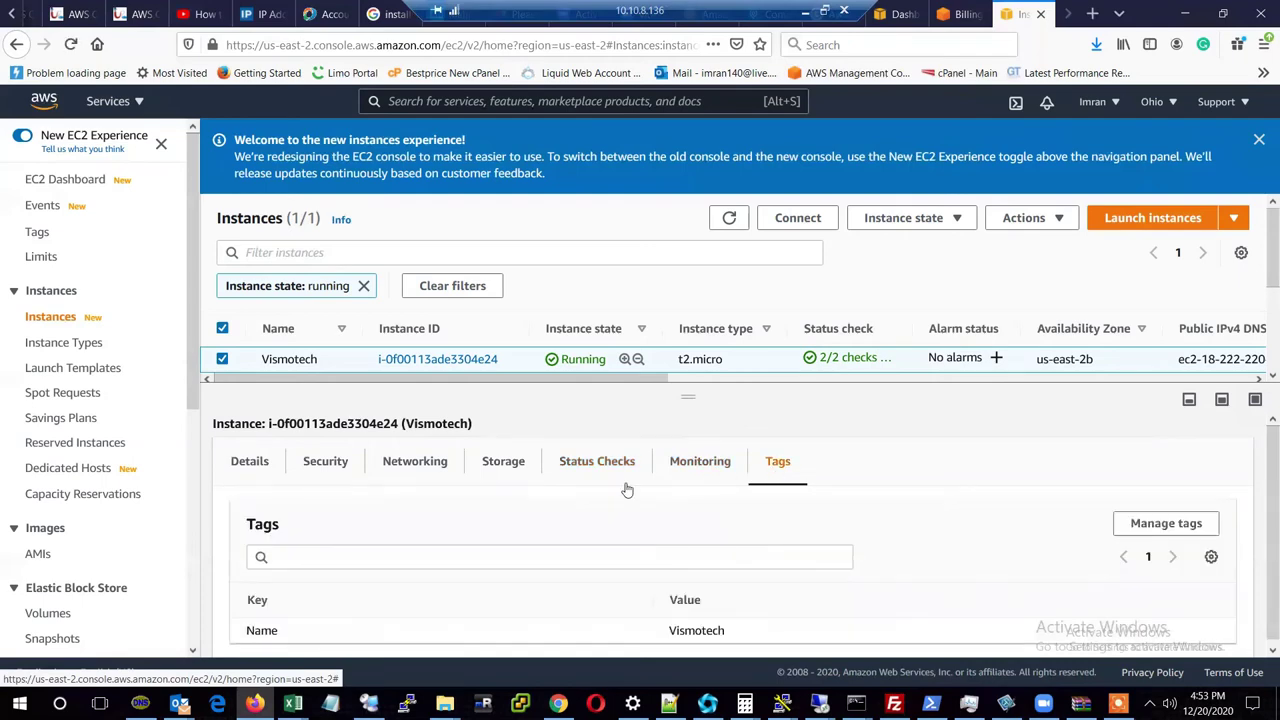
Copy the Vismotech instance's public IPv4 address 18.222.220.170 from its instance summary.
{"action": "left_click", "coordinate": [251, 464]}
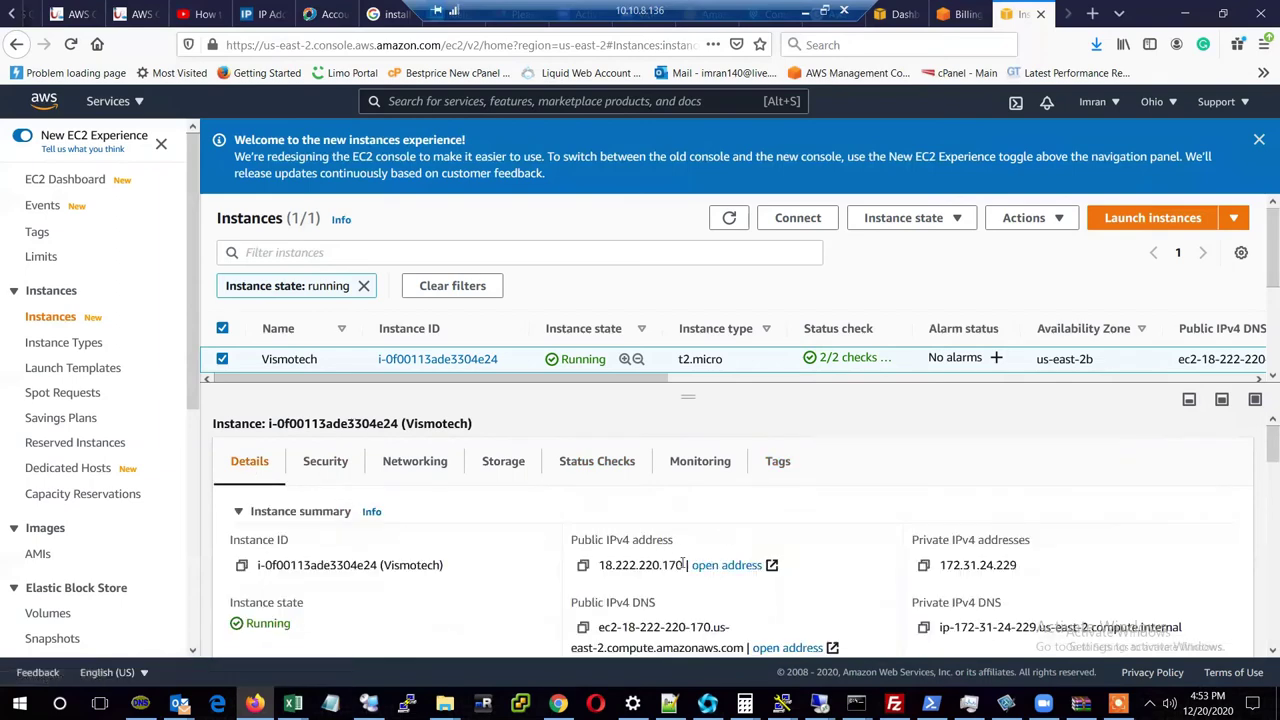
{"action": "left_click_drag", "start_coordinate": [684, 566], "coordinate": [600, 566]}
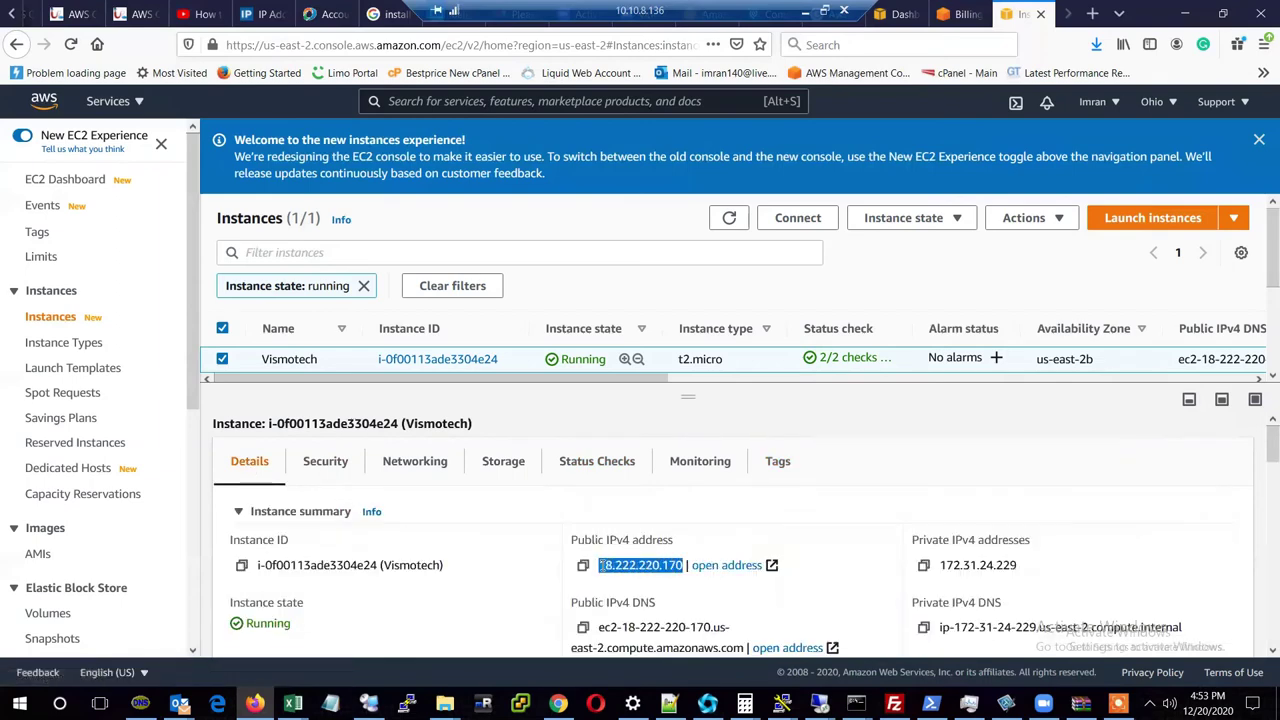
{"action": "key", "text": "ctrl+c"}
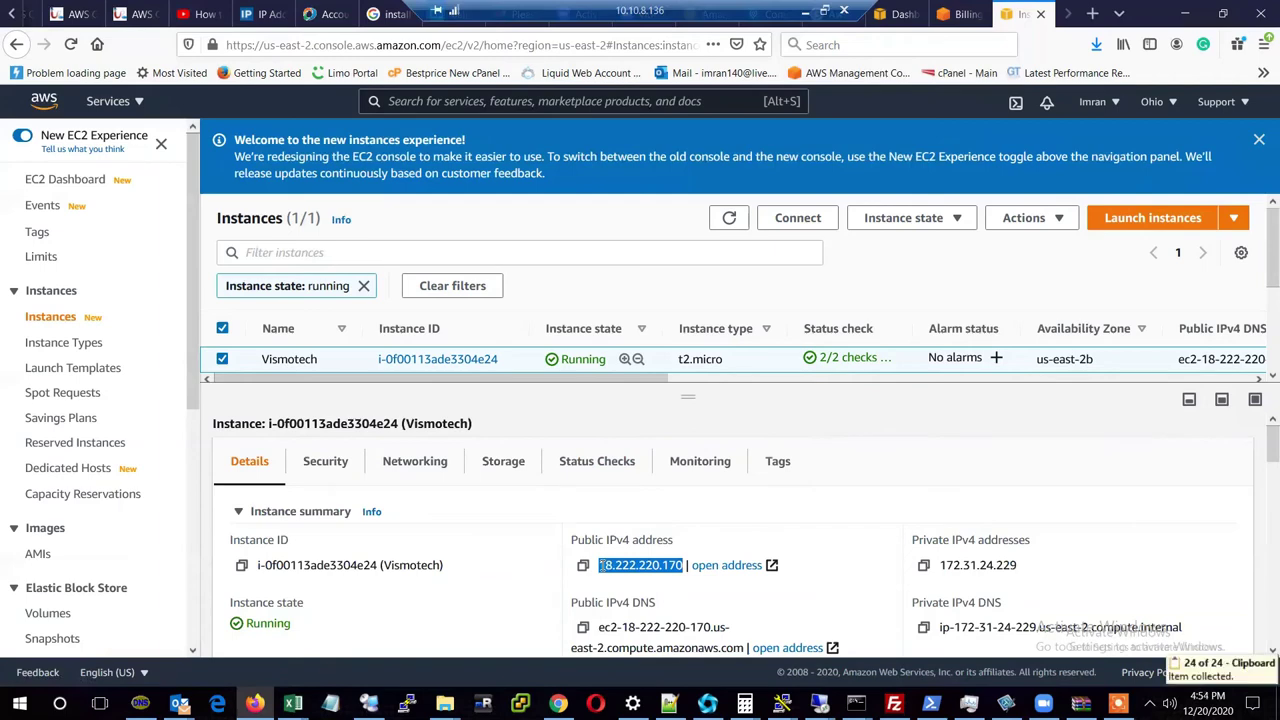
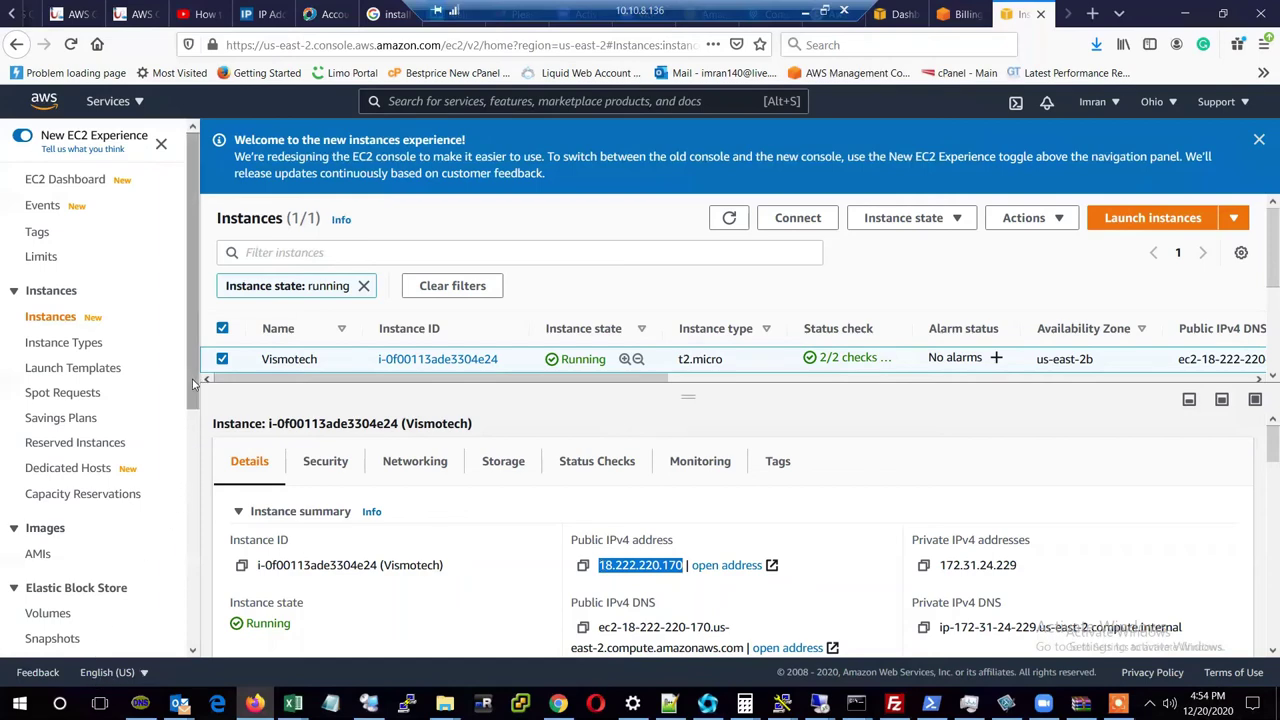
Switch to a new Windows Command Prompt by running cmd.
{"action": "left_click_drag", "start_coordinate": [196, 427], "coordinate": [198, 510]}
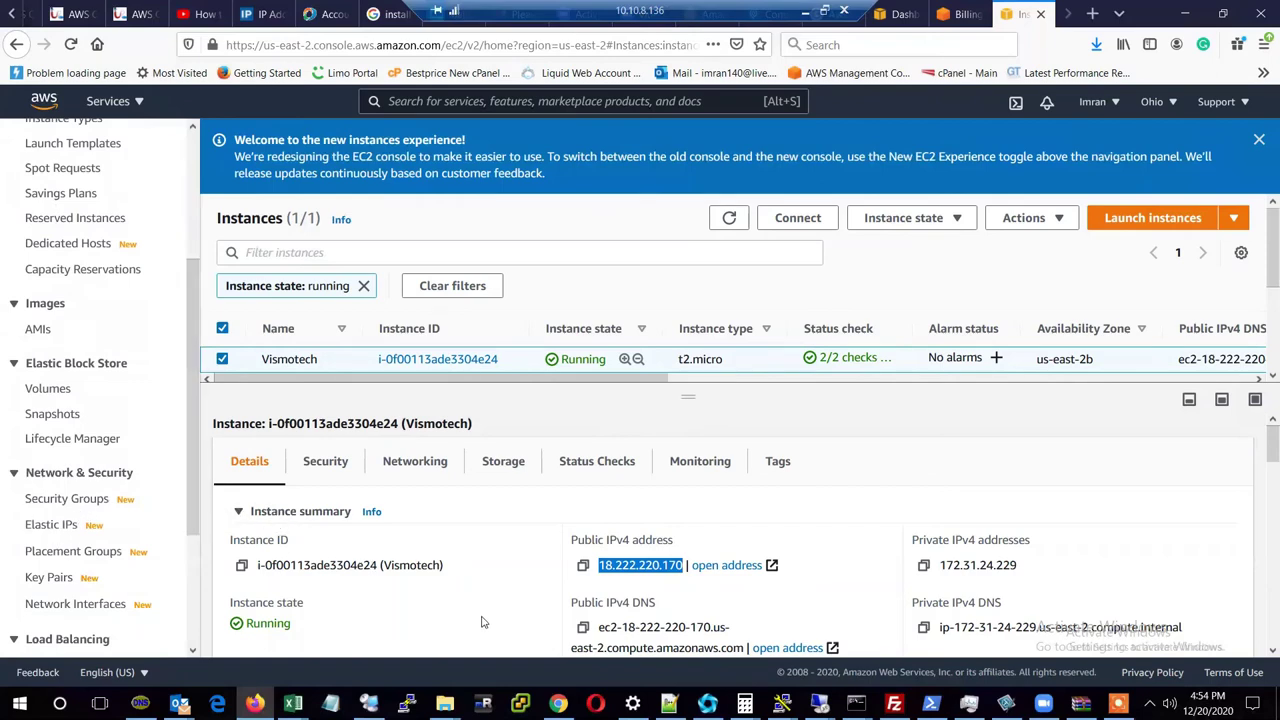
{"action": "key", "text": "super+r"}
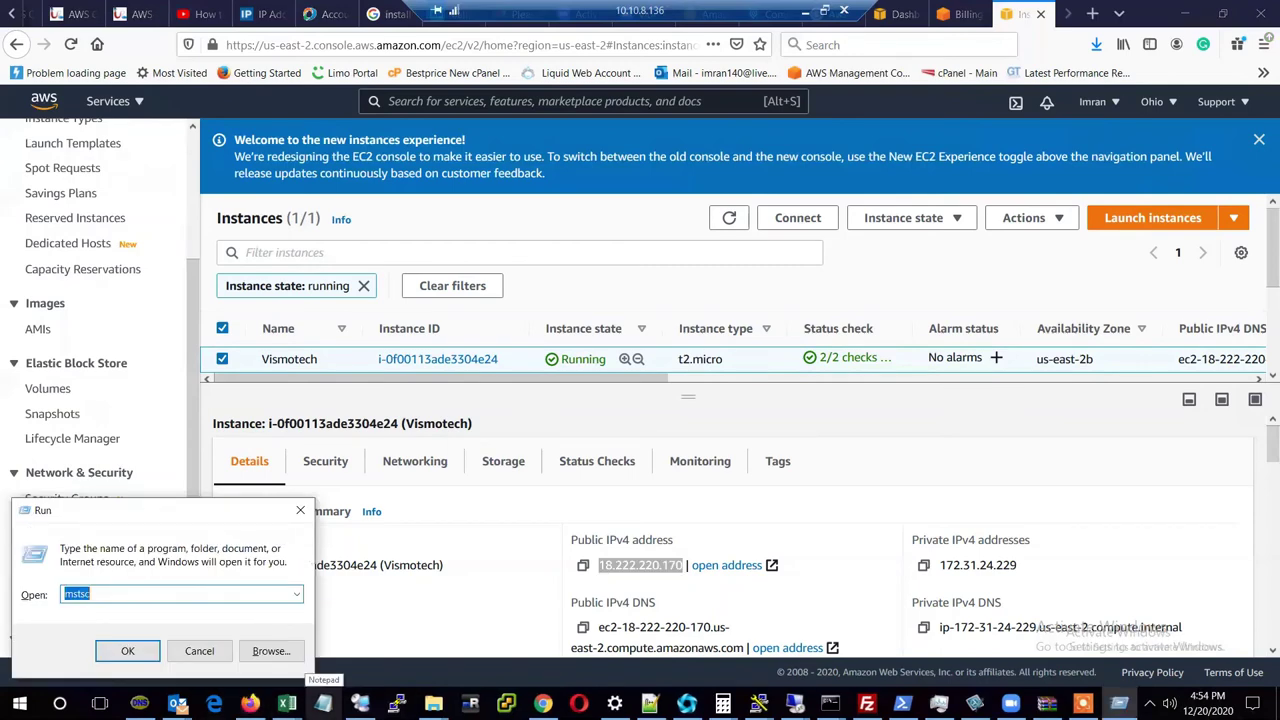
{"action": "type", "text": "cmd"}
{"action": "key", "text": "Return"}
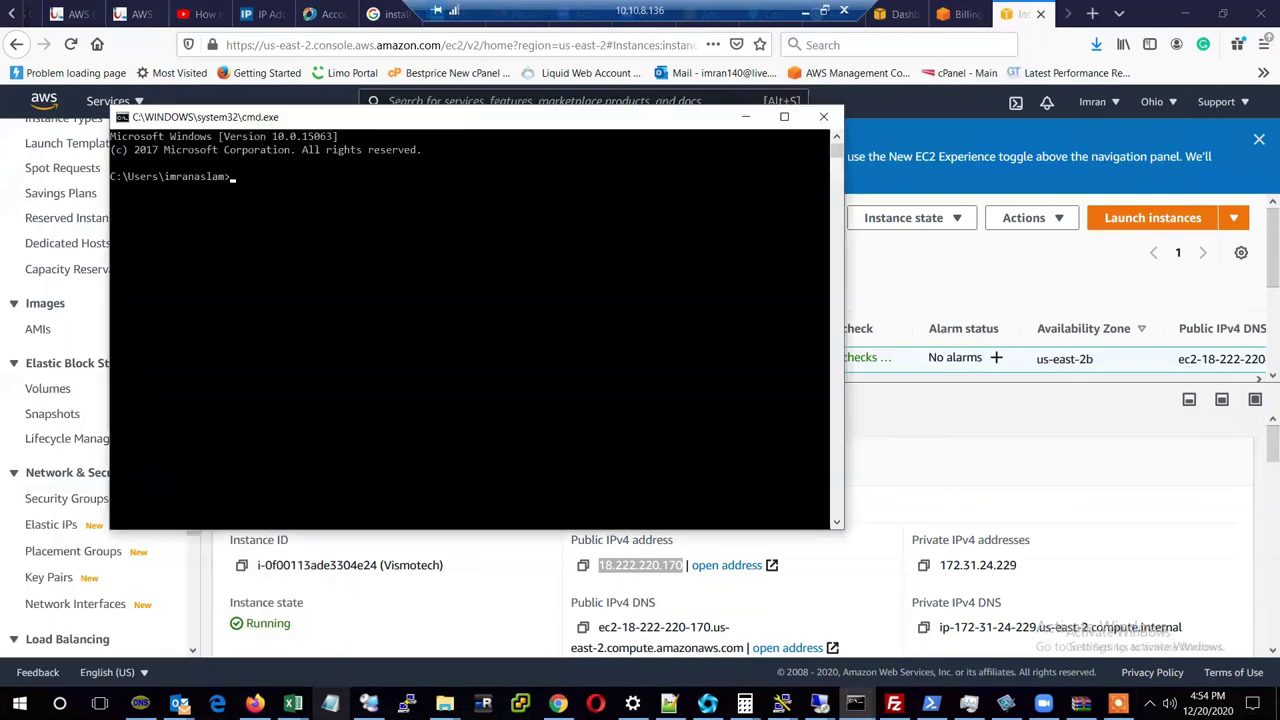
Test the instance's Remote Desktop port by running telnet 18.222.220.170 3389 in the Command Prompt.
{"action": "type", "text": "pin"}
{"action": "key", "text": "BackSpace"}
{"action": "key", "text": "BackSpace"}
{"action": "key", "text": "BackSpace"}
{"action": "type", "text": "telnet"}
{"action": "right_click", "coordinate": [406, 259]}
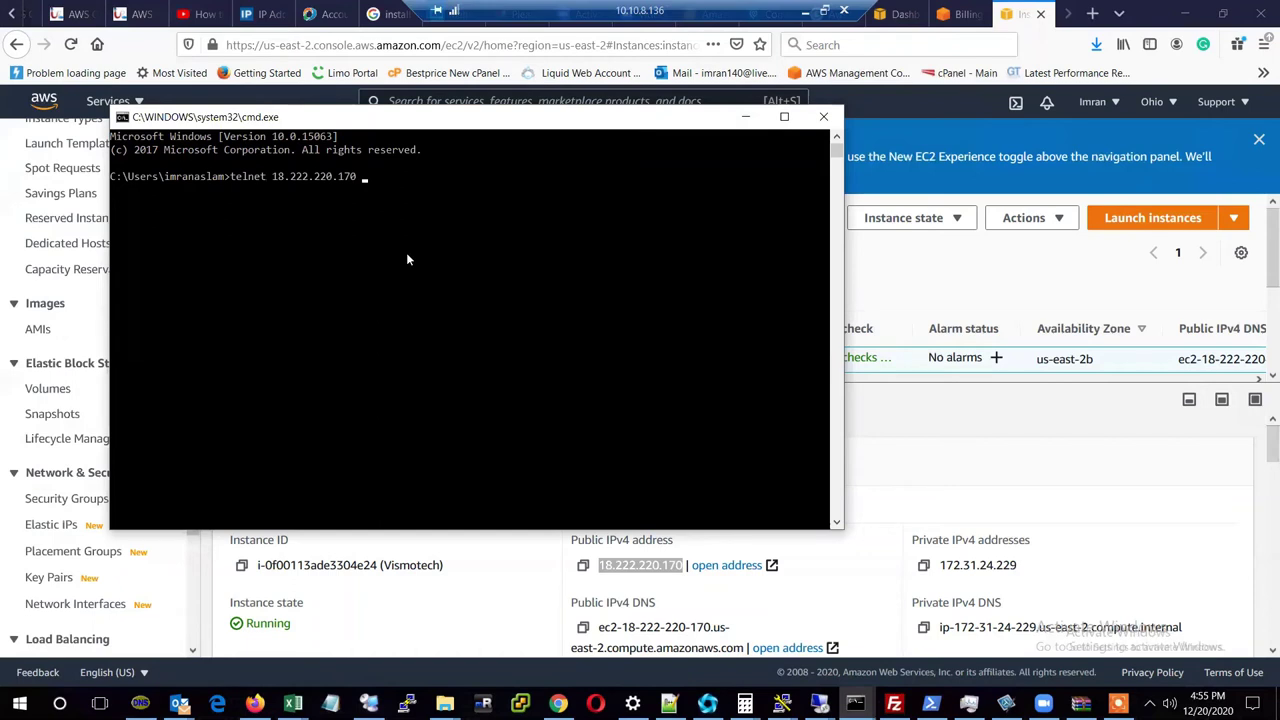
{"action": "type", "text": "3389"}
{"action": "key", "text": "Return"}
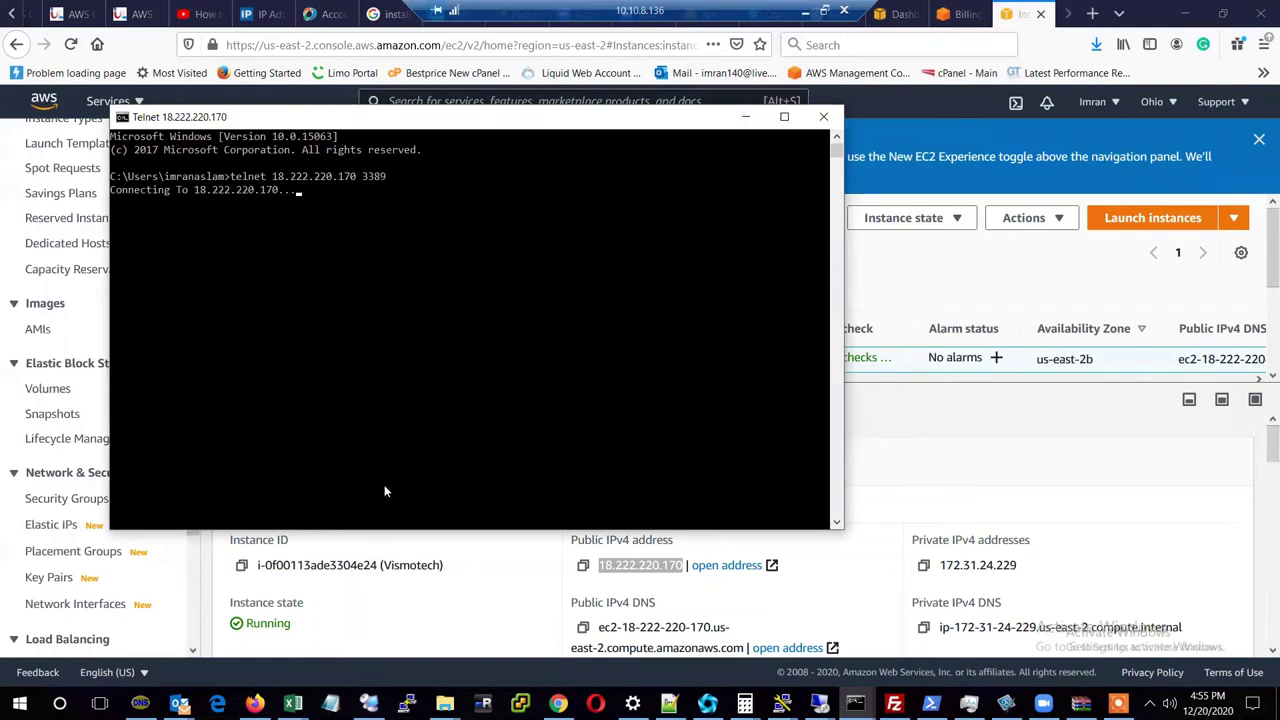
Run mstsc /admin in the remote session and try to connect Remote Desktop to 18.222.220.170.
{"action": "key", "text": "super+r"}
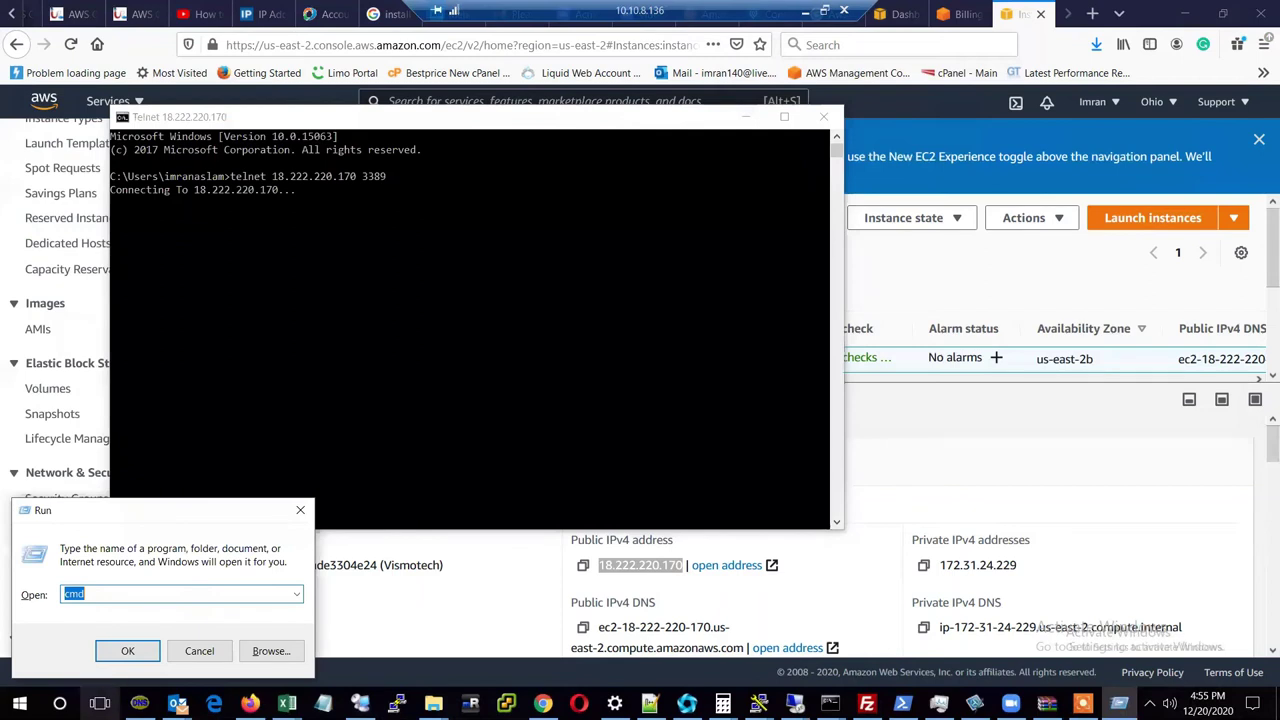
{"action": "type", "text": "mstsc"}
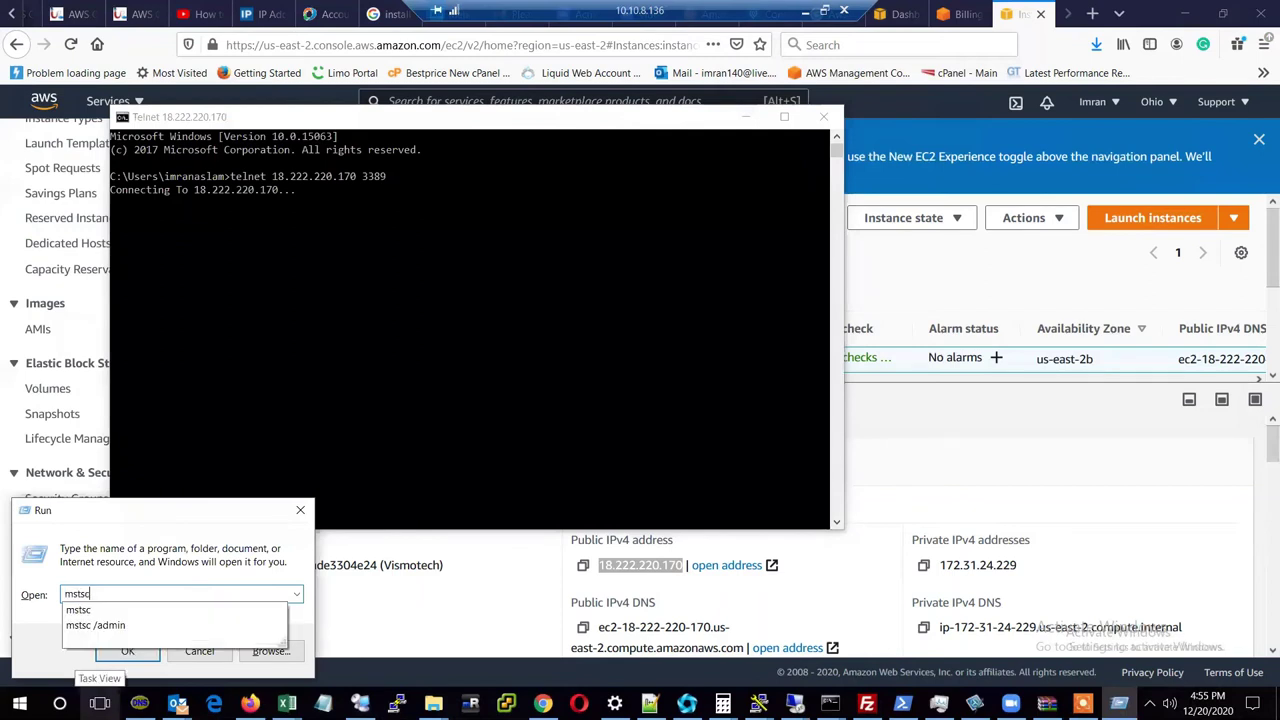
{"action": "key", "text": "Down"}
{"action": "key", "text": "Down"}
{"action": "key", "text": "Return"}
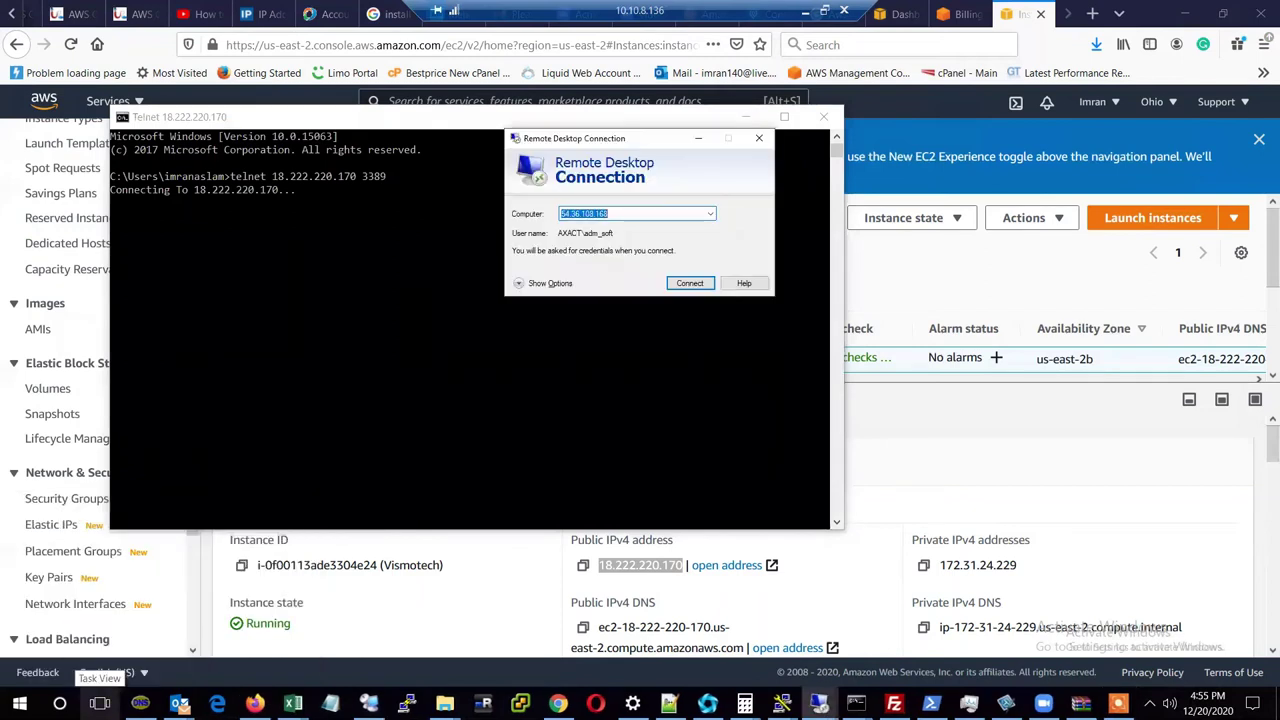
{"action": "type", "text": "18.222.220.170"}
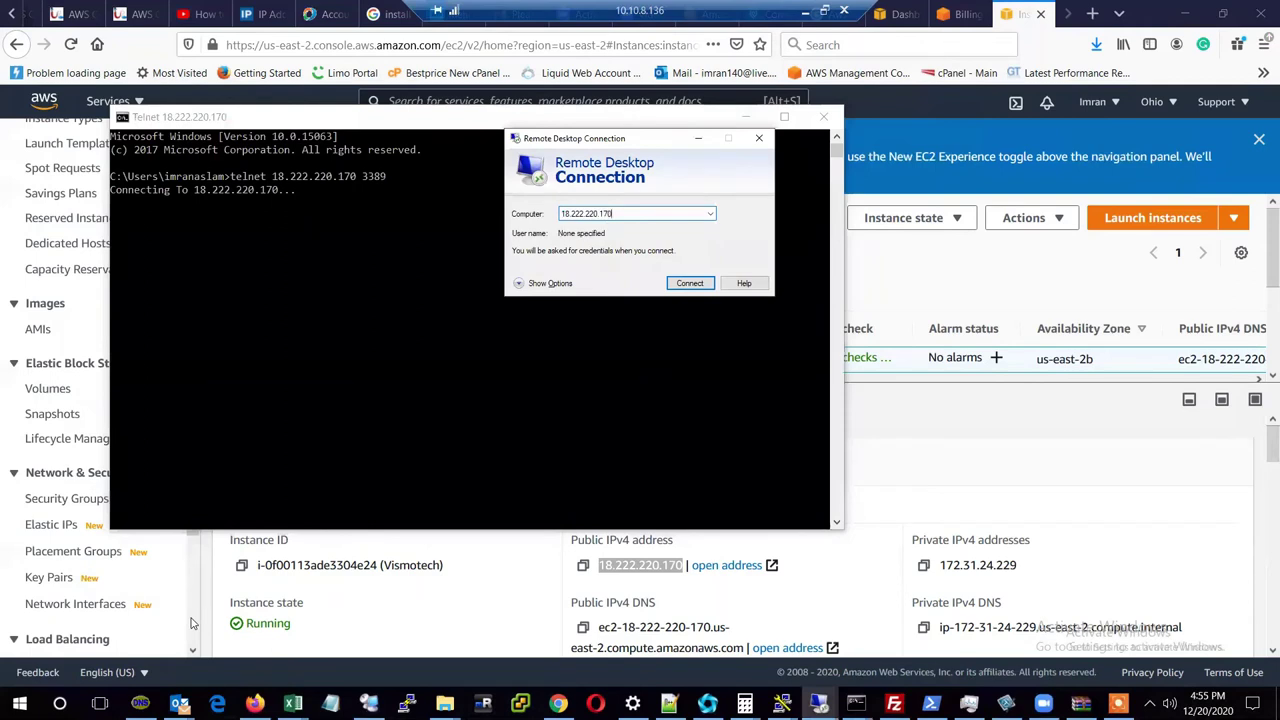
{"action": "key", "text": "Return"}
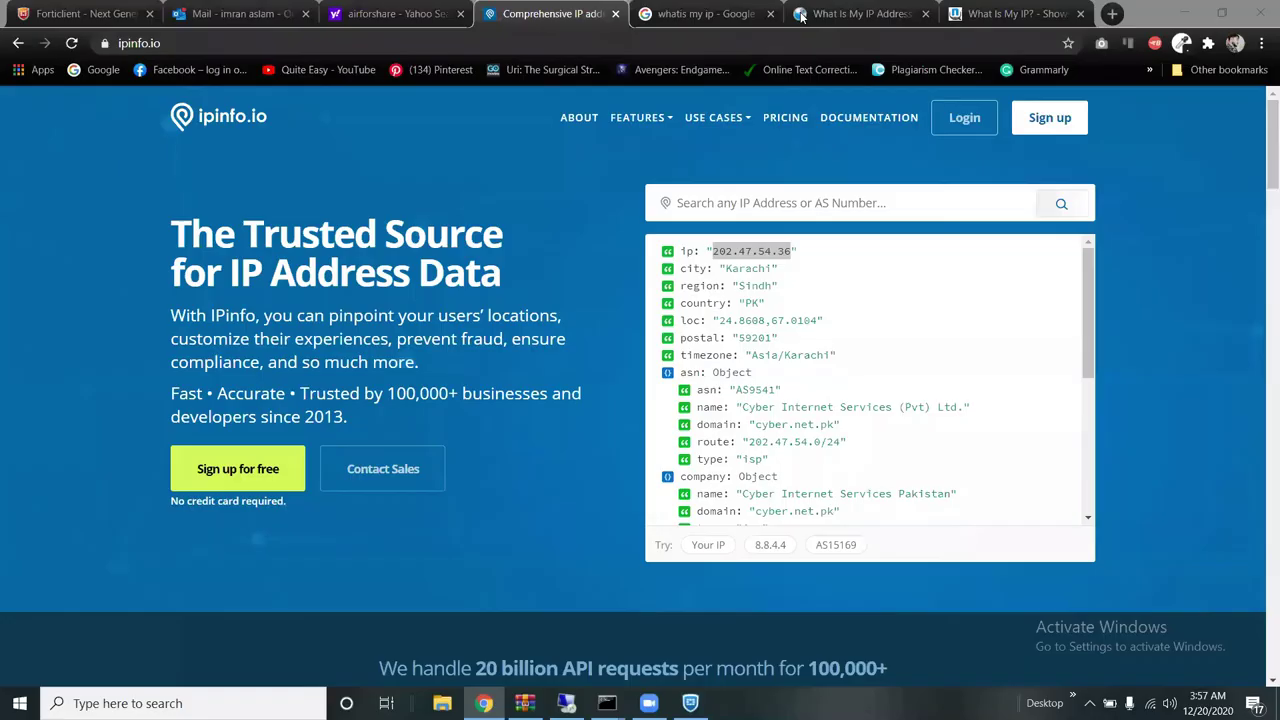
Switch to a new Command Prompt on the local computer, run telnet 18.222.220.170 3389, and dismiss the window.
{"action": "mouse_move", "coordinate": [713, 117]}
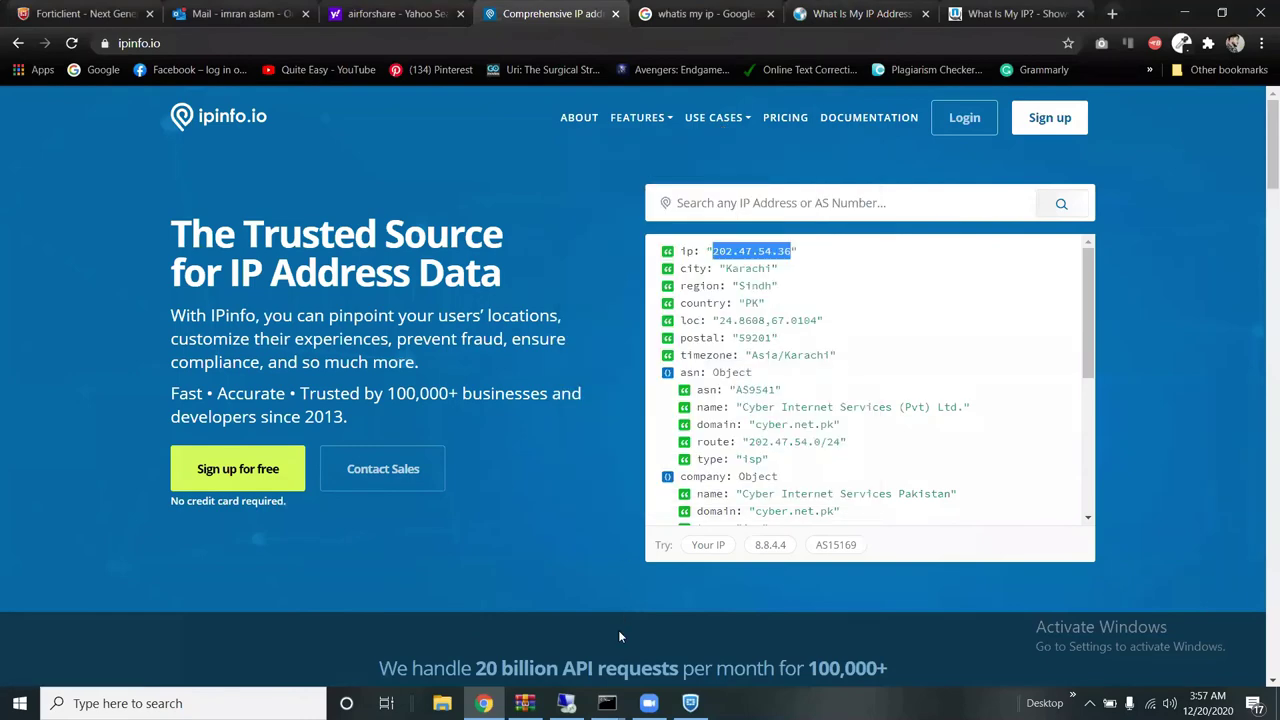
{"action": "right_click", "coordinate": [607, 703]}
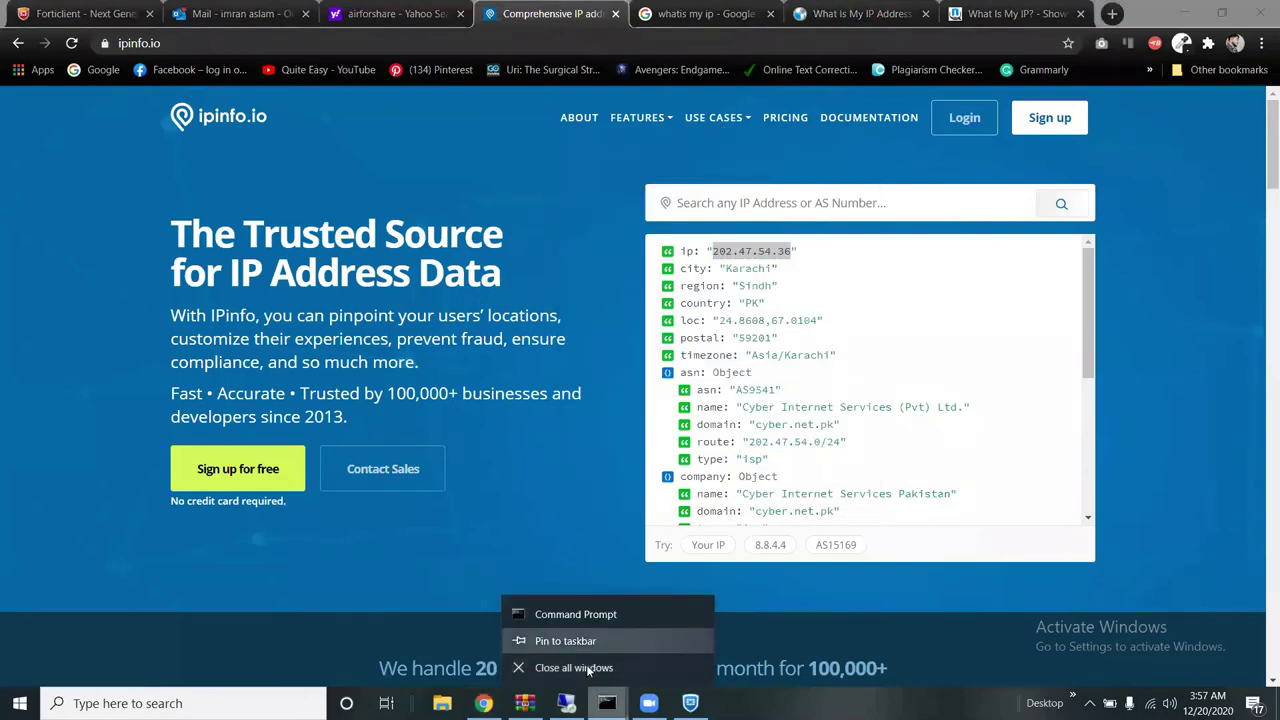
{"action": "left_click", "coordinate": [576, 614]}
{"action": "left_click", "coordinate": [469, 300]}
{"action": "type", "text": "te"}
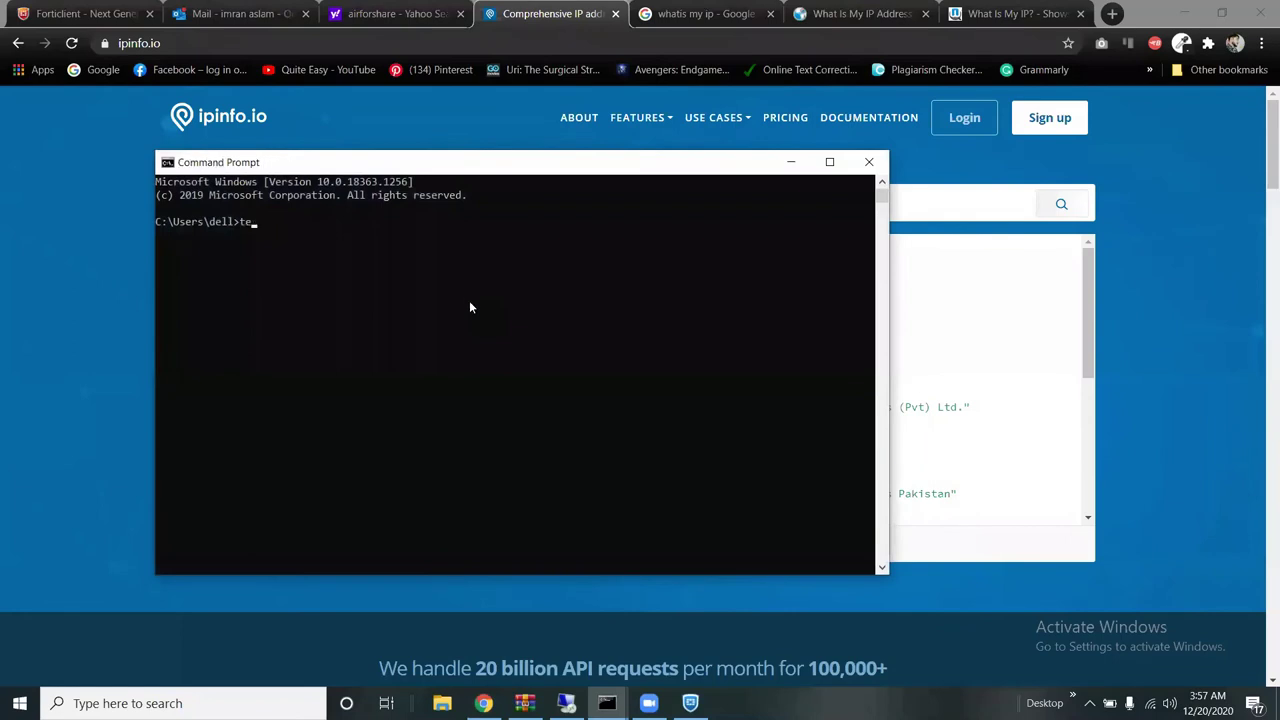
{"action": "type", "text": "lnet 18.222.220.1703389"}
{"action": "key", "text": "BackSpace"}
{"action": "key", "text": "BackSpace"}
{"action": "key", "text": "BackSpace"}
{"action": "key", "text": "BackSpace"}
{"action": "type", "text": "3389"}
{"action": "key", "text": "Return"}
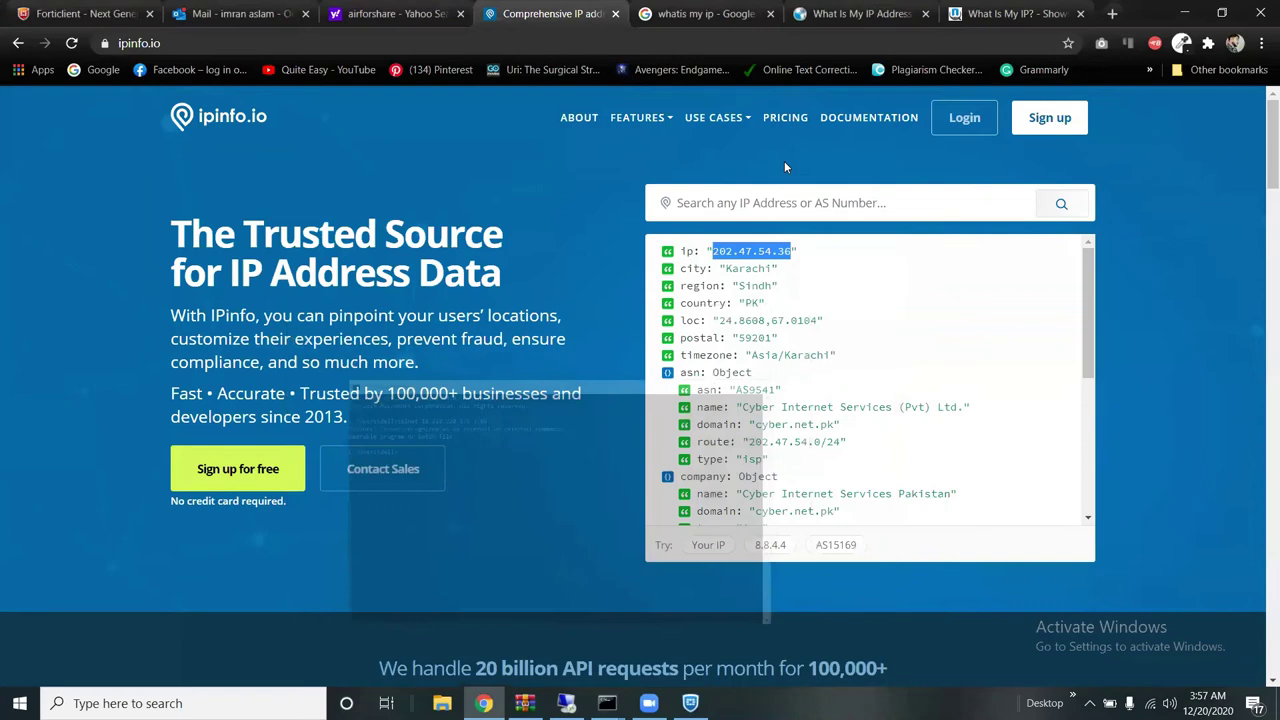
{"action": "left_click", "coordinate": [787, 163]}
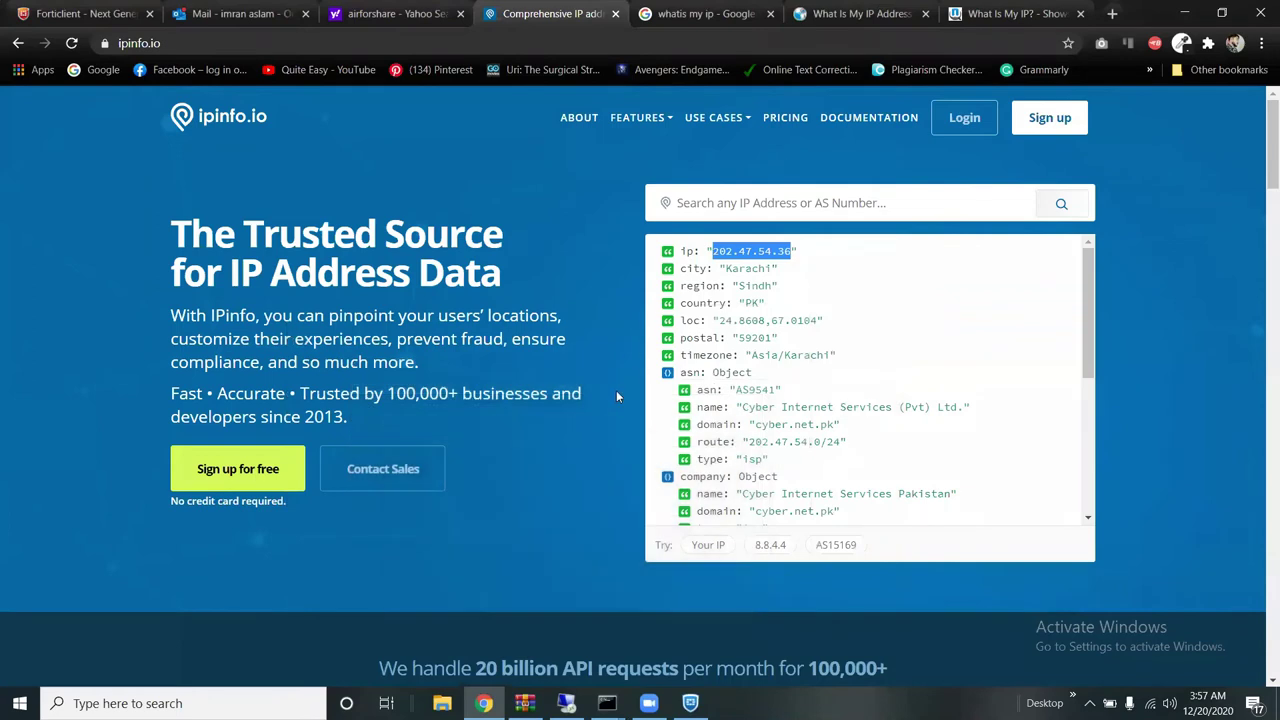
Run mstsc /admin on the local computer and start a Remote Desktop connection to 18.222.220.170.
{"action": "key", "text": "super+r"}
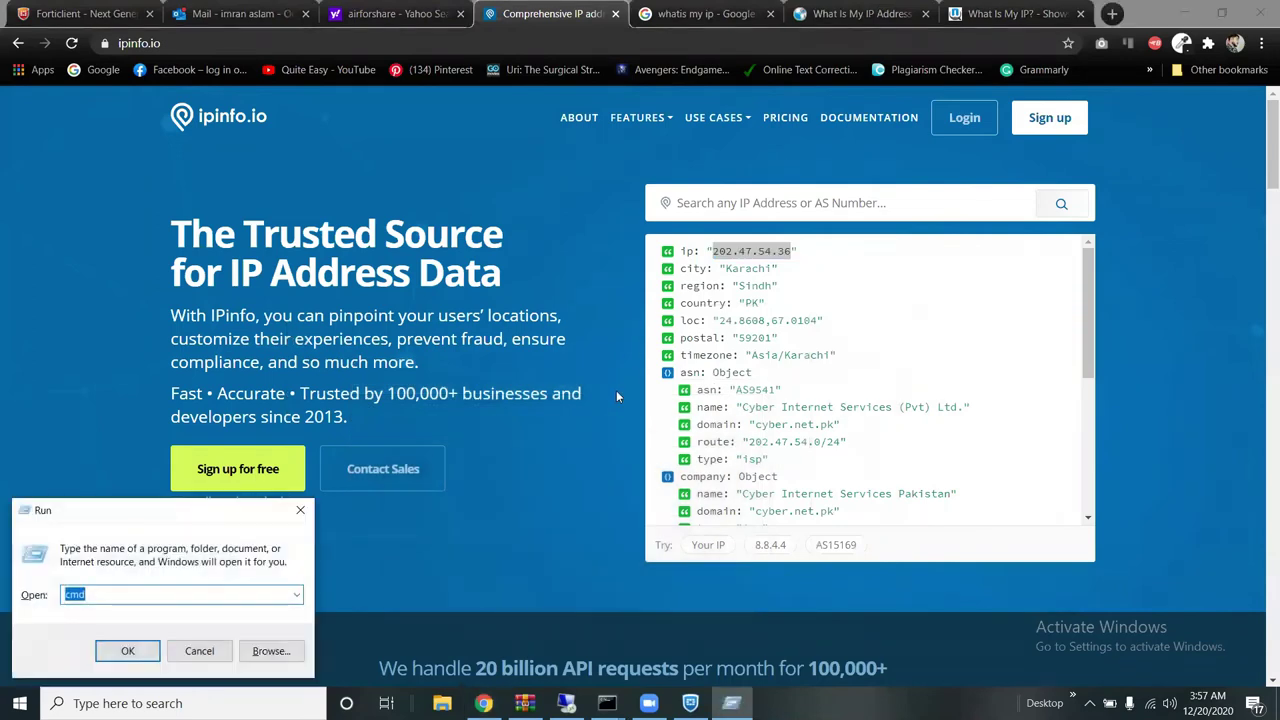
{"action": "type", "text": "mstsc /admin"}
{"action": "key", "text": "Return"}
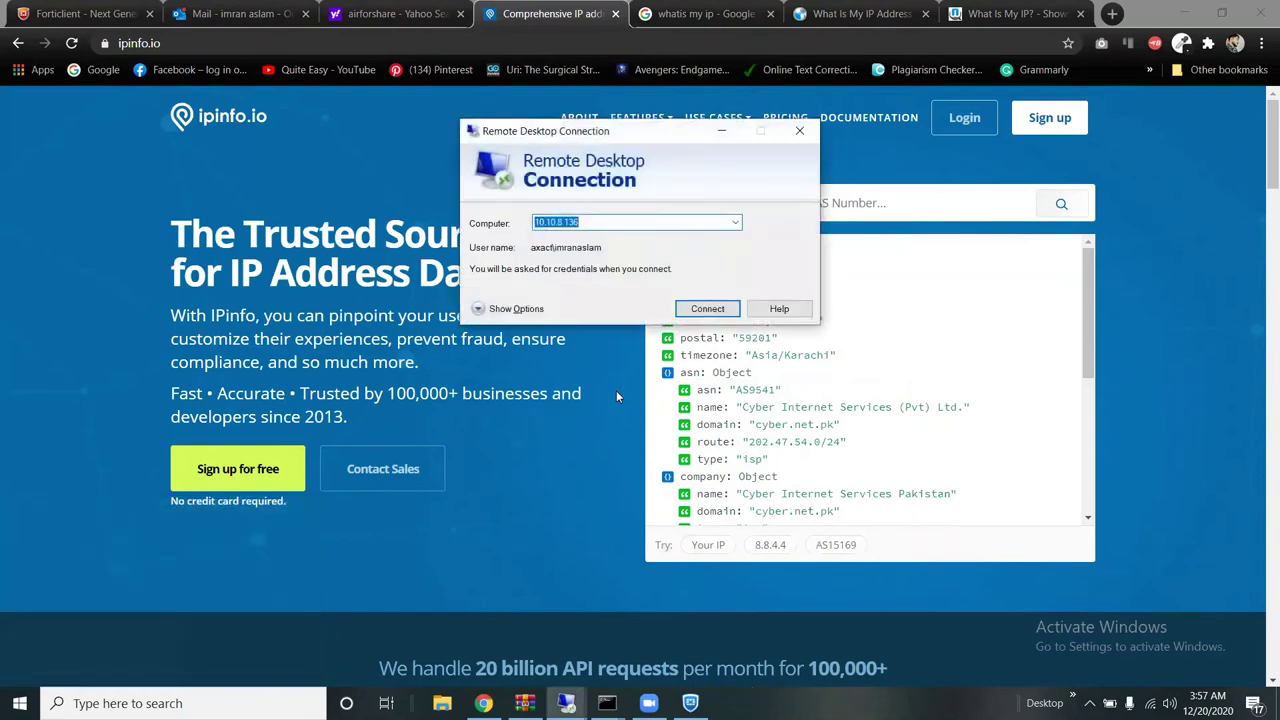
{"action": "type", "text": "18.222.220.170"}
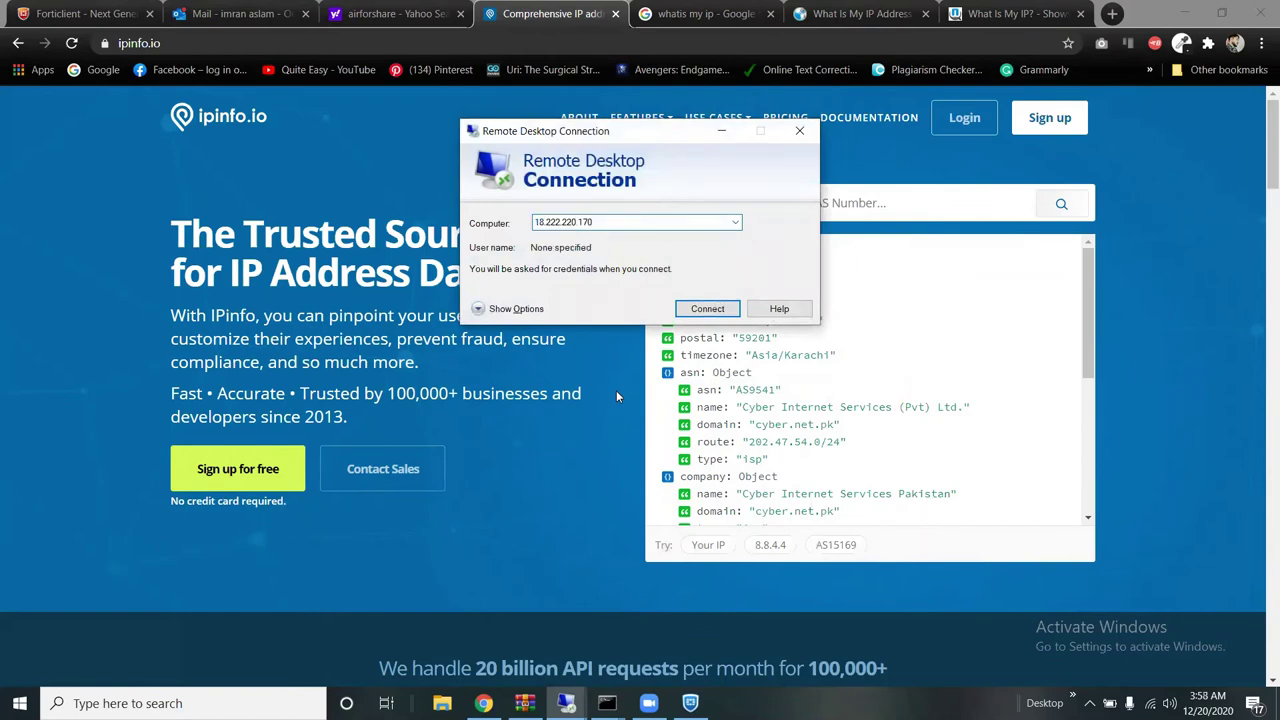
{"action": "key", "text": "Return"}
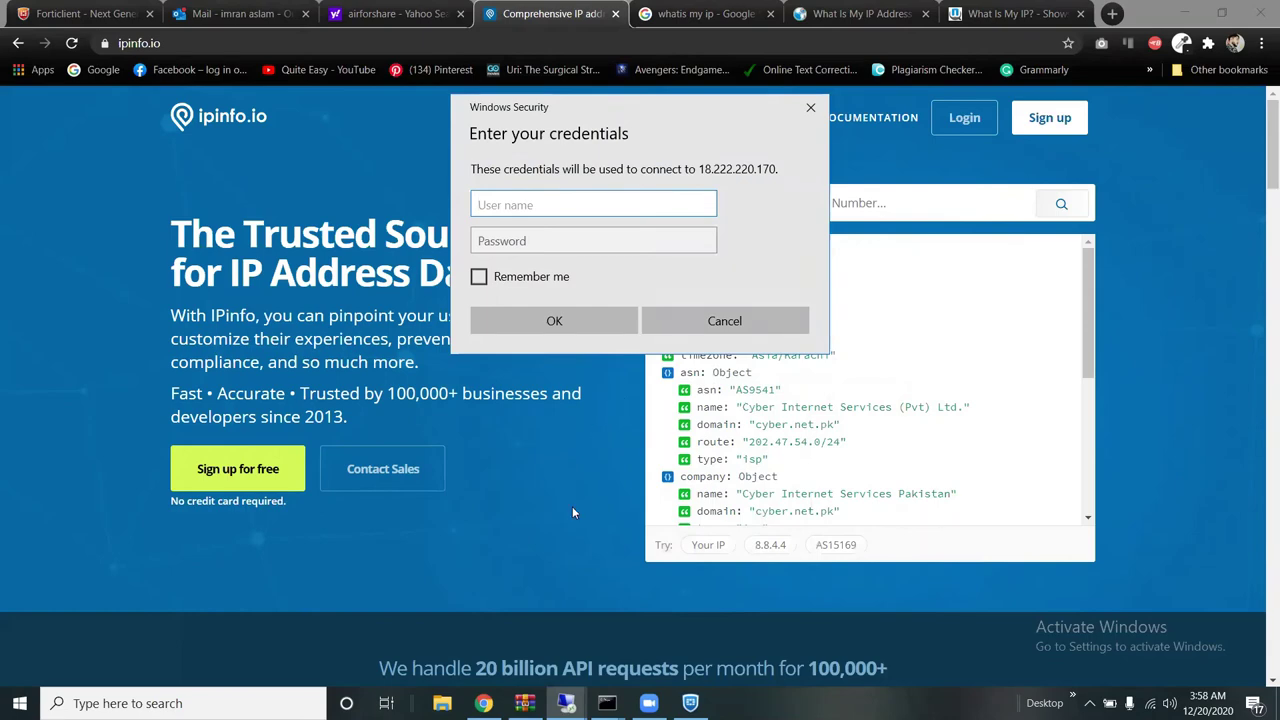
Switch back to the 10.10.8.136 remote session and clear its Remote Desktop Connection and Command Prompt windows away.
{"action": "mouse_move", "coordinate": [566, 703]}
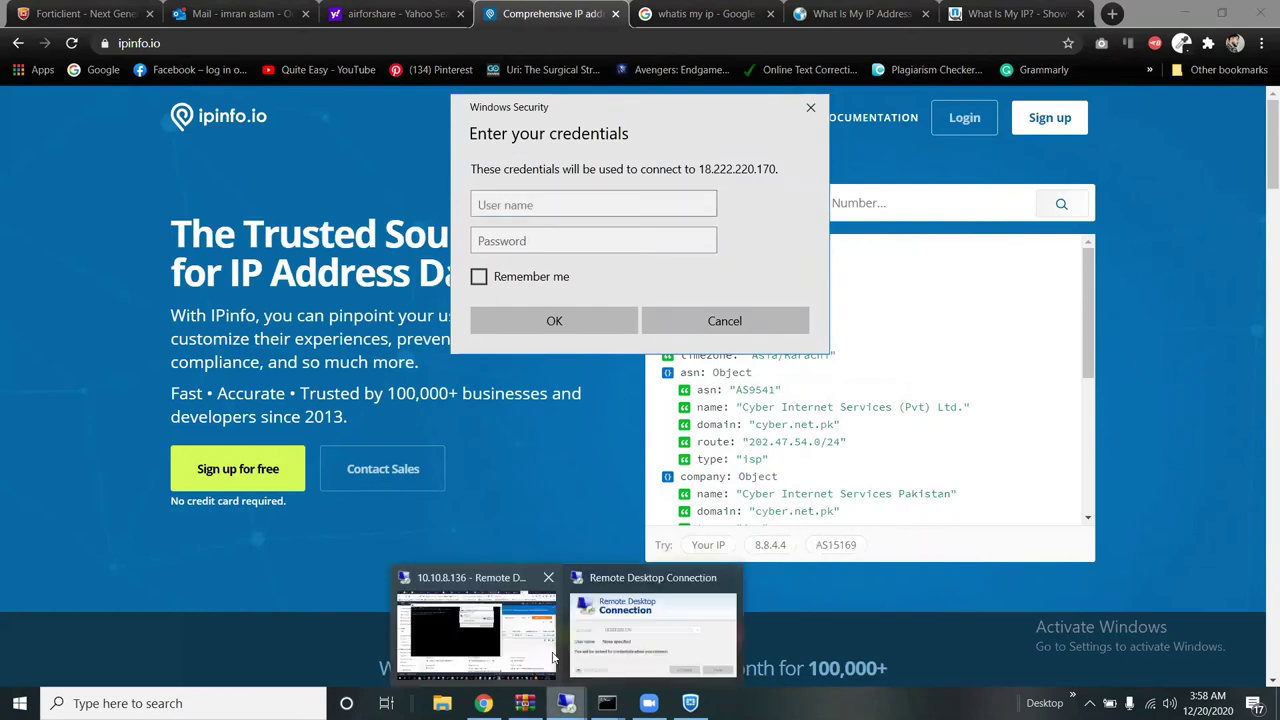
{"action": "left_click", "coordinate": [478, 617]}
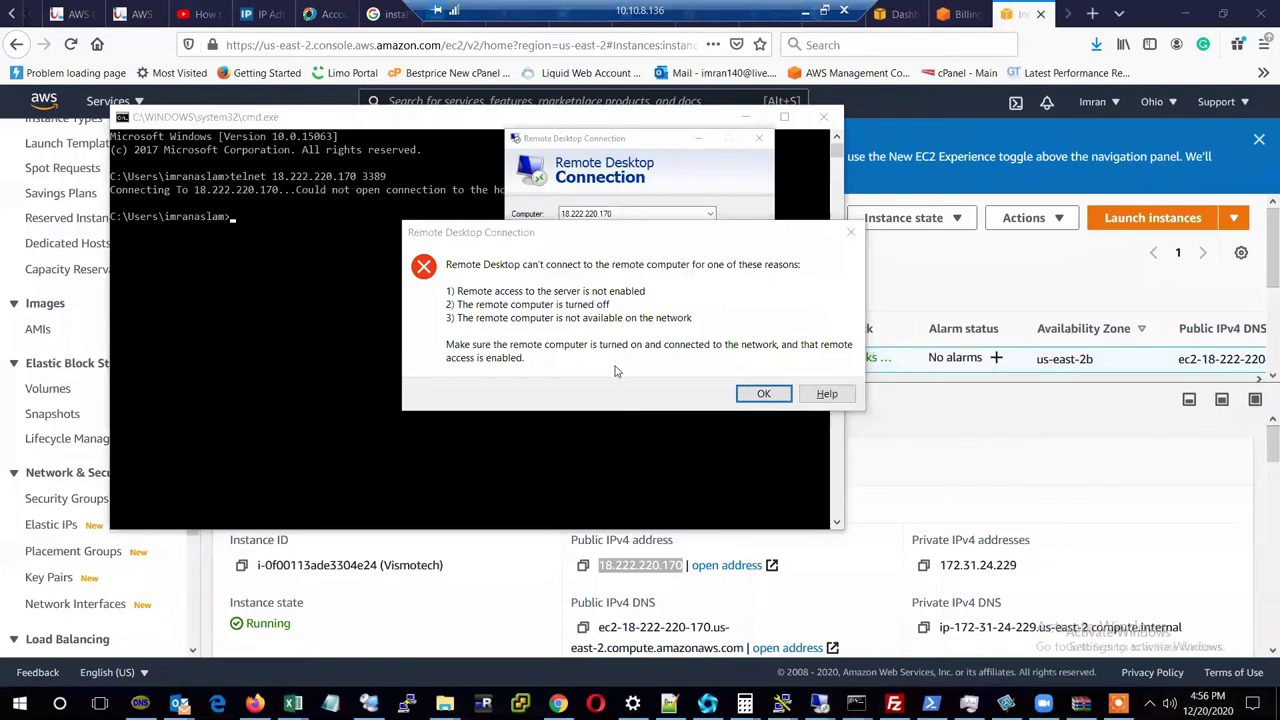
{"action": "left_click", "coordinate": [763, 393]}
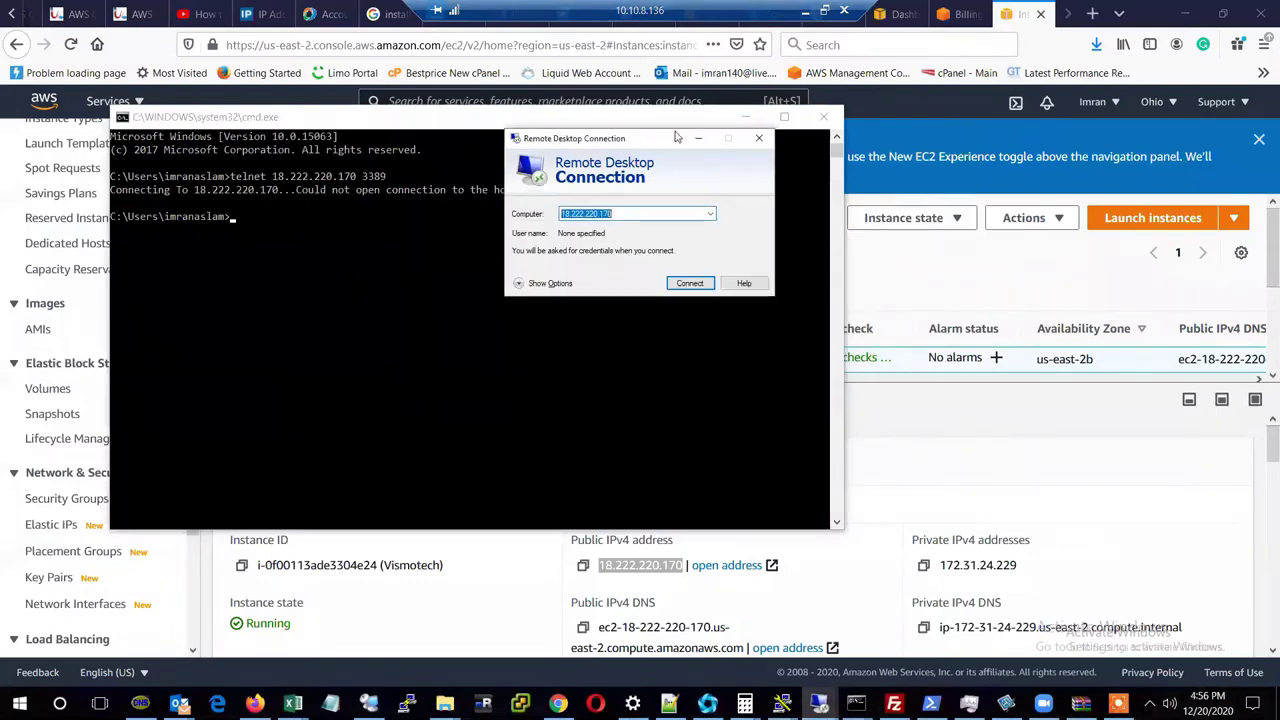
{"action": "left_click", "coordinate": [728, 138]}
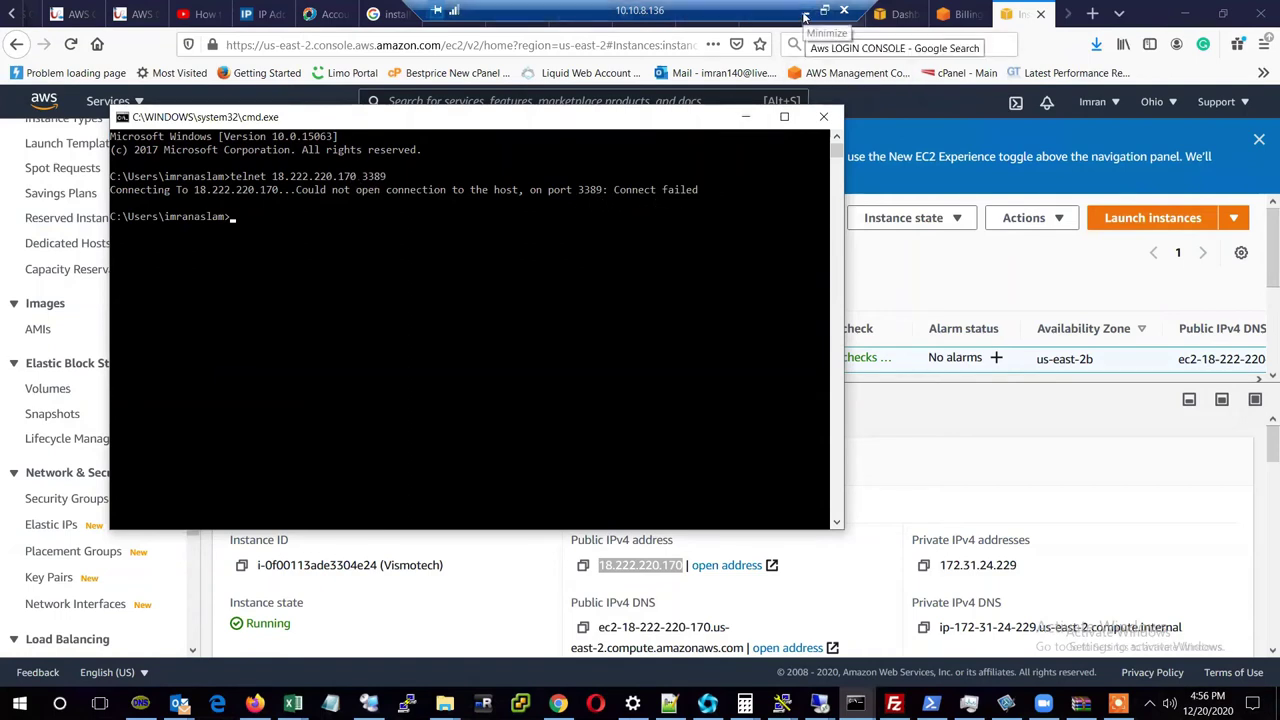
{"action": "left_click", "coordinate": [744, 120]}
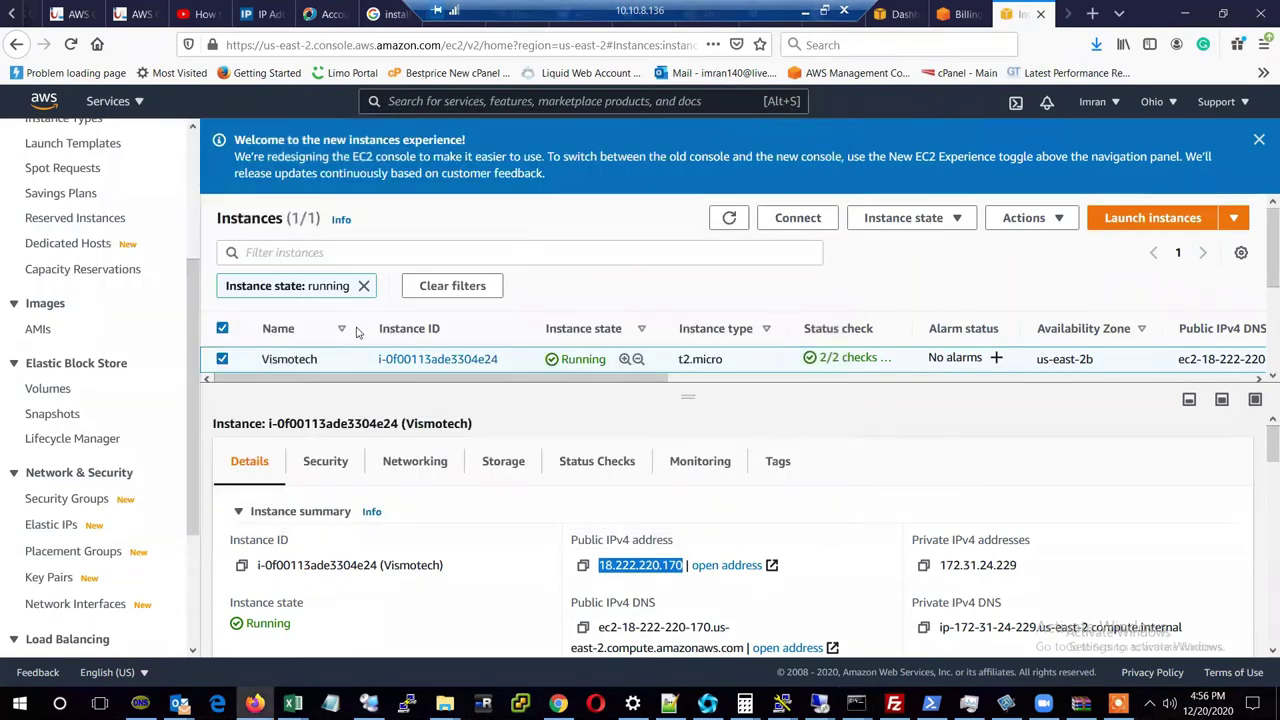
Open the Get Windows password page for the Vismotech instance.
{"action": "right_click", "coordinate": [301, 365]}
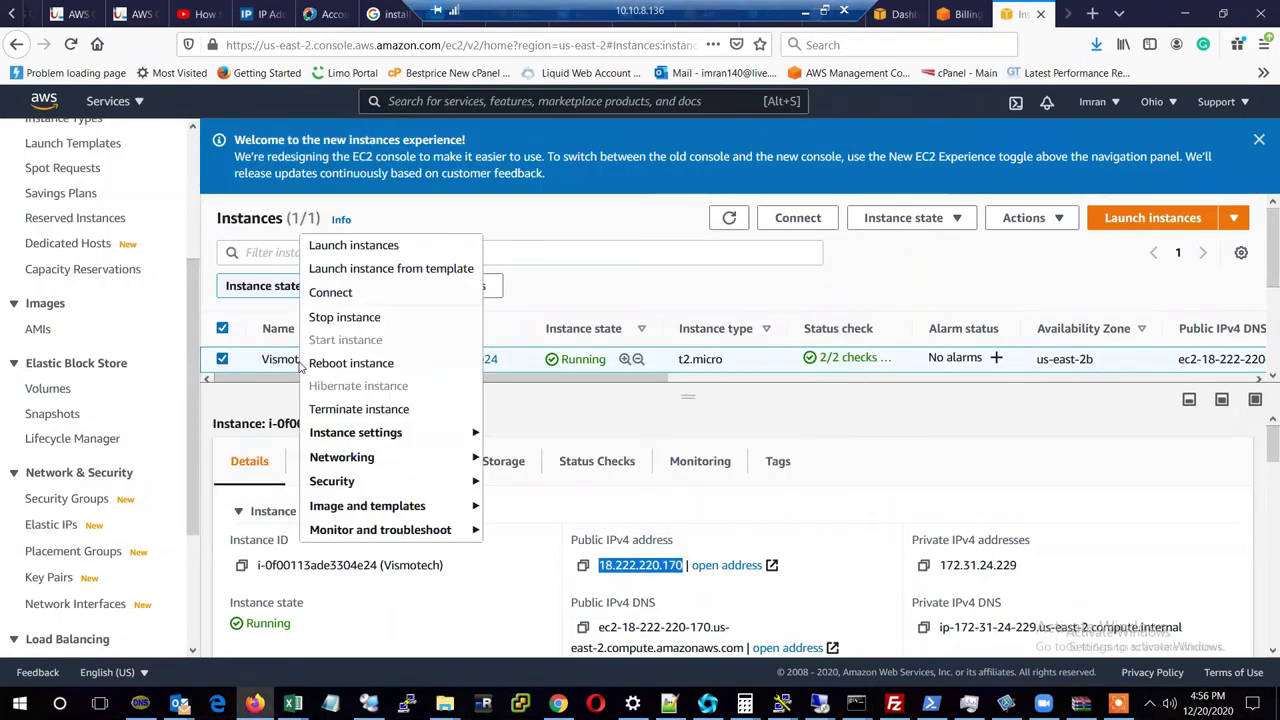
{"action": "mouse_move", "coordinate": [369, 482]}
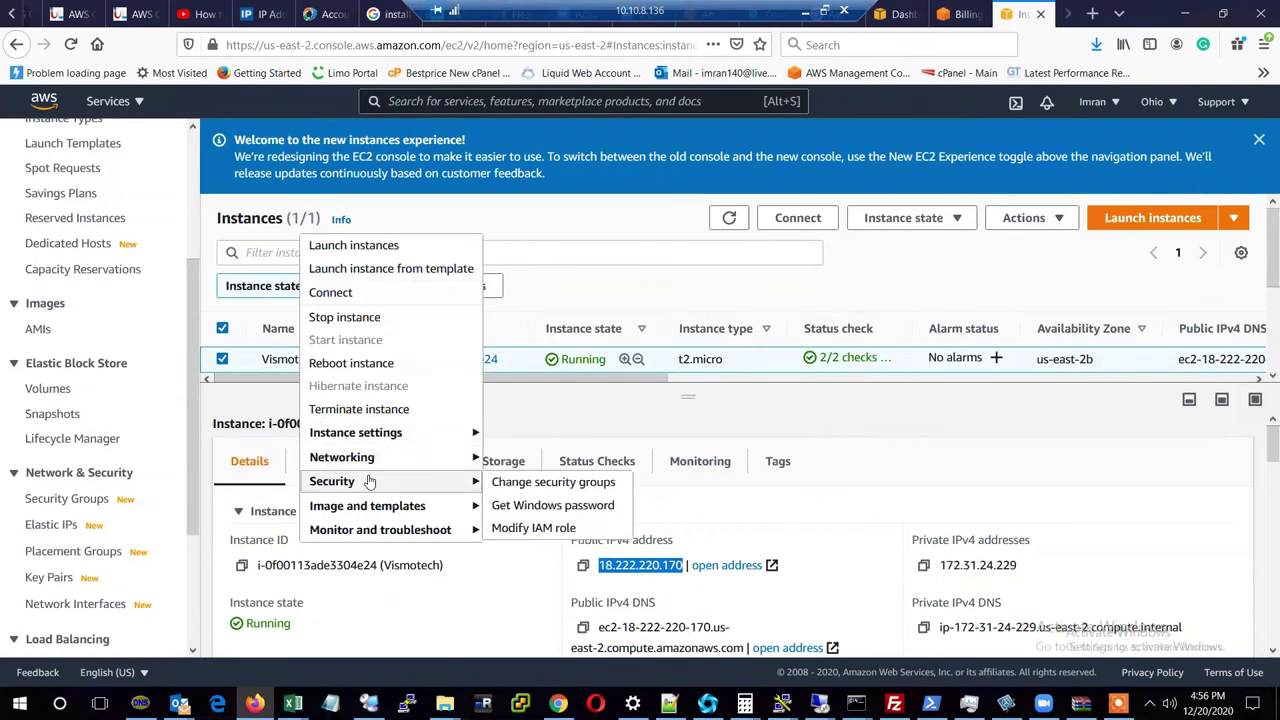
{"action": "right_click", "coordinate": [278, 360]}
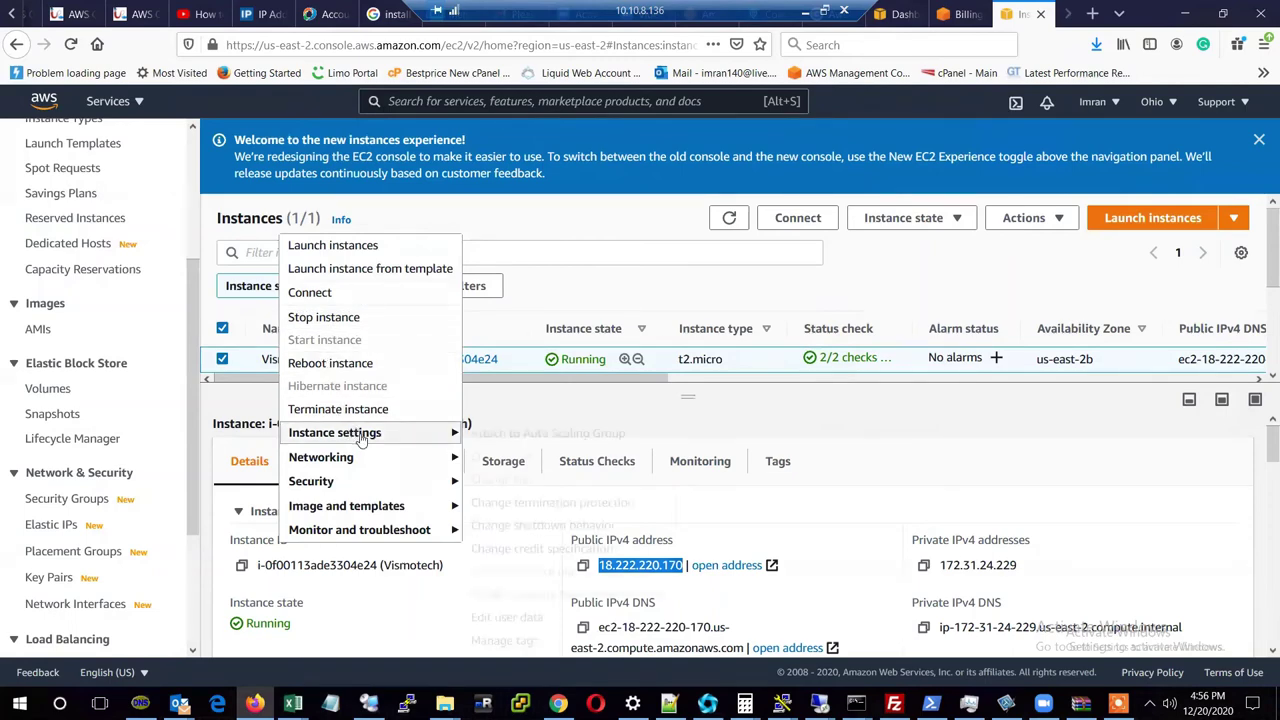
{"action": "mouse_move", "coordinate": [363, 442]}
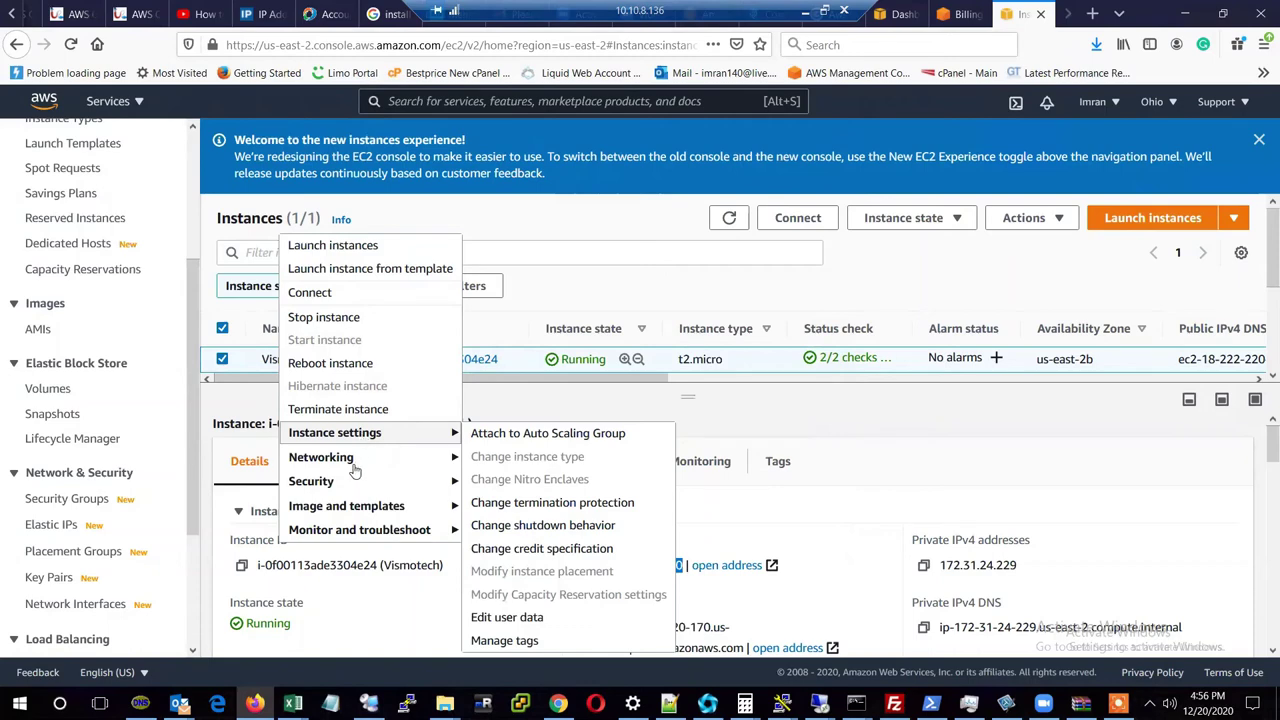
{"action": "mouse_move", "coordinate": [360, 484]}
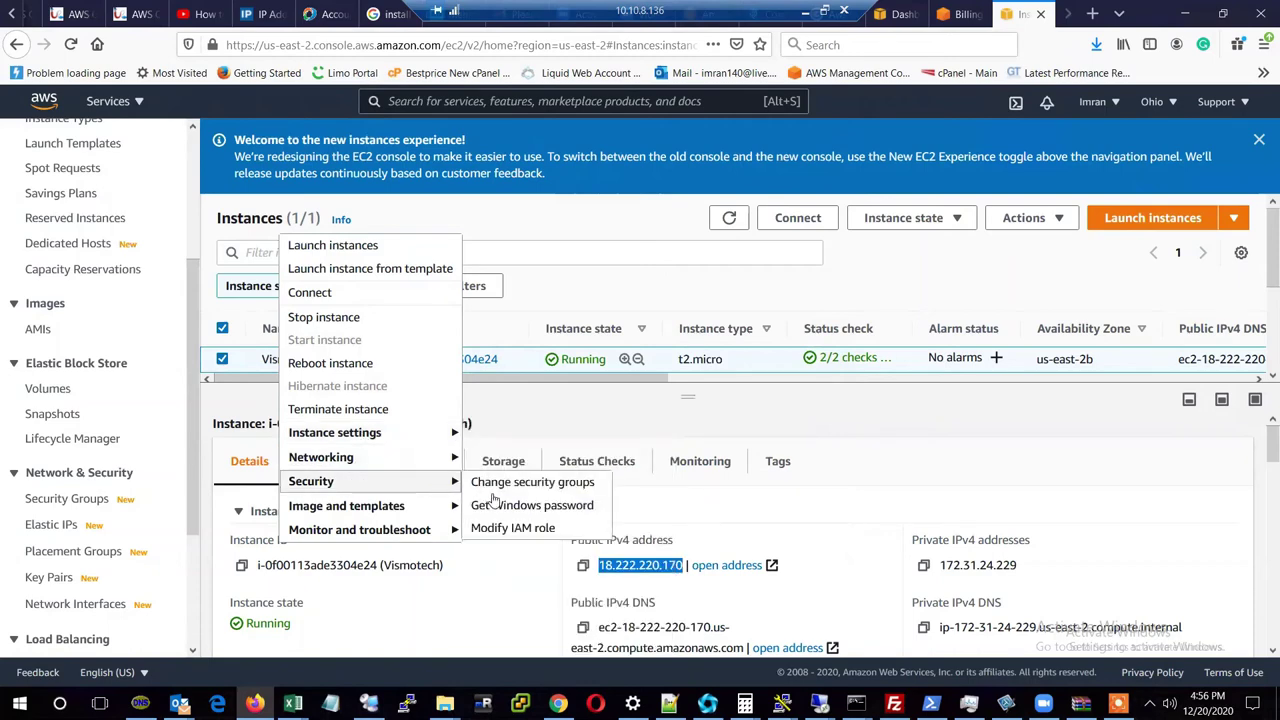
{"action": "left_click", "coordinate": [504, 508]}
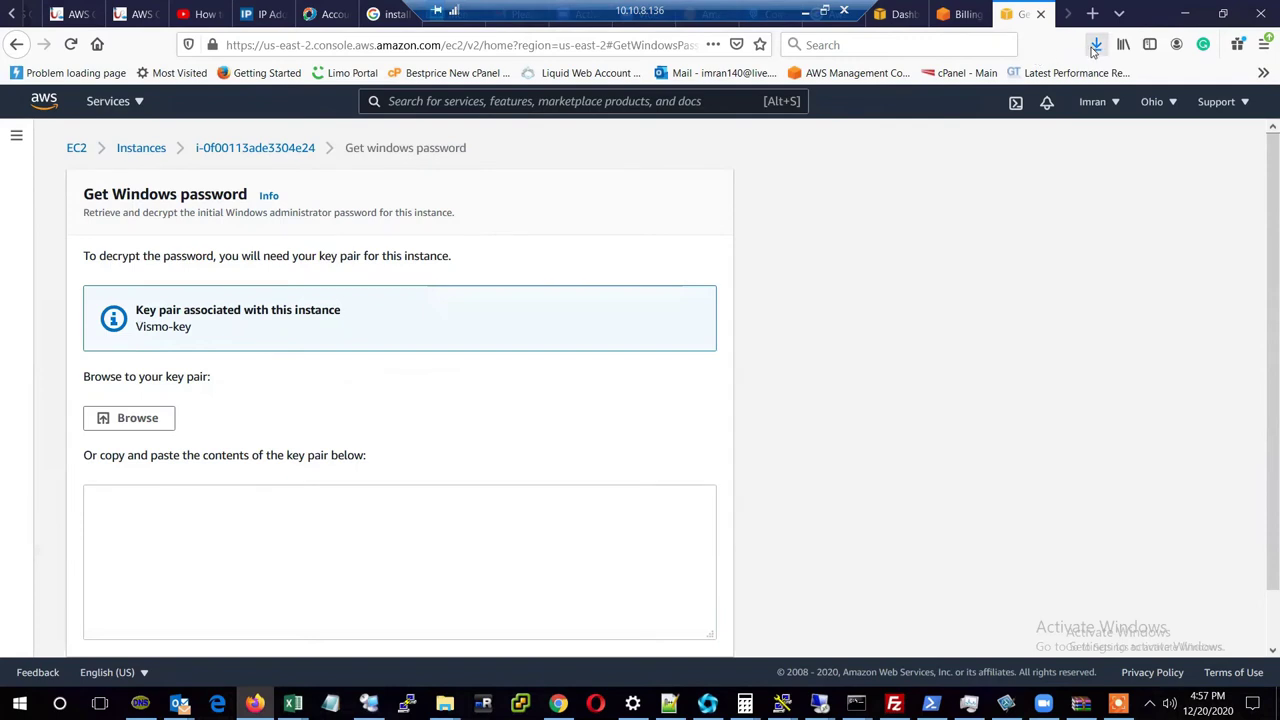
Locate the downloaded Vismo-key.pem file in its containing folder, then return to the Get Windows password page.
{"action": "left_click", "coordinate": [1095, 46]}
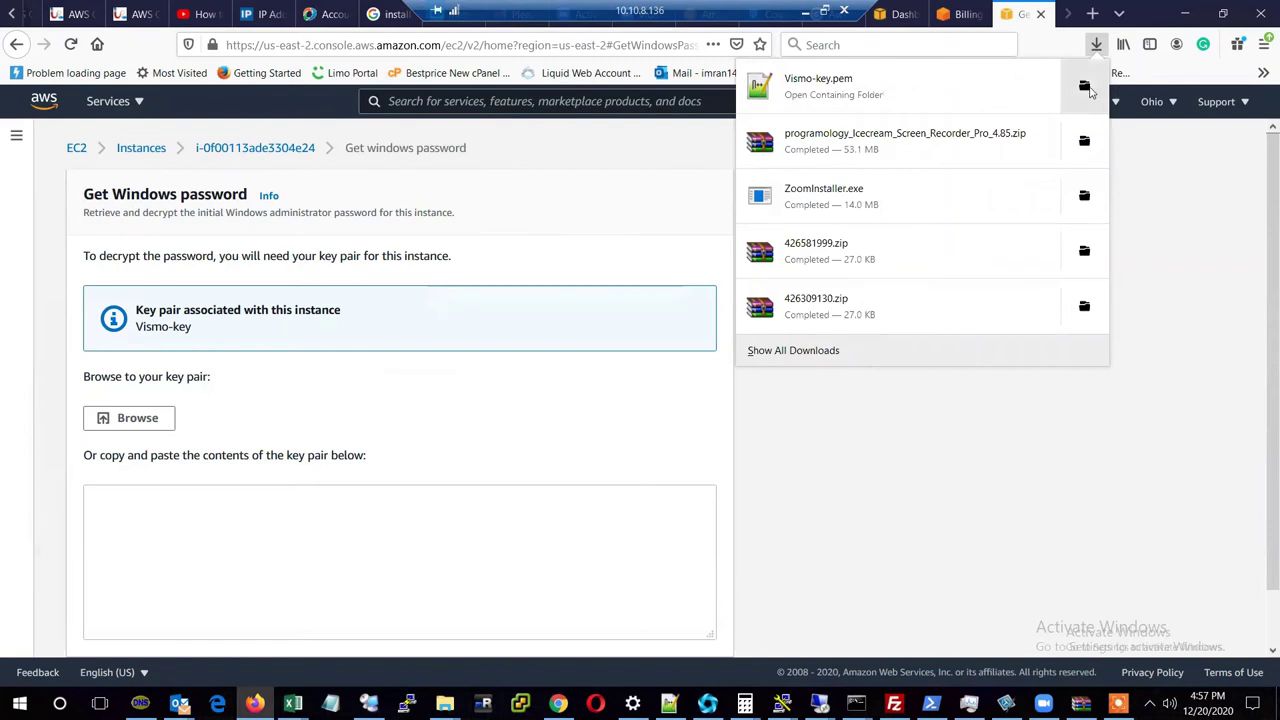
{"action": "left_click", "coordinate": [1085, 88]}
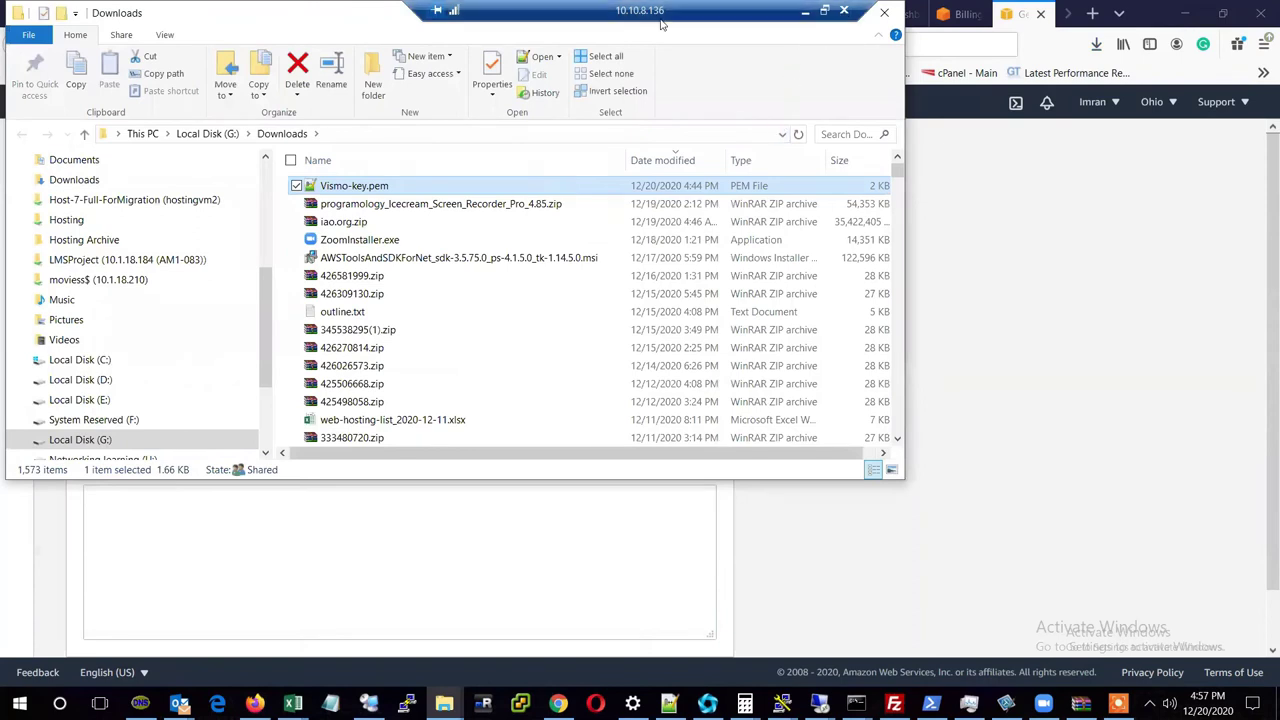
{"action": "left_click_drag", "start_coordinate": [640, 8], "coordinate": [346, 10]}
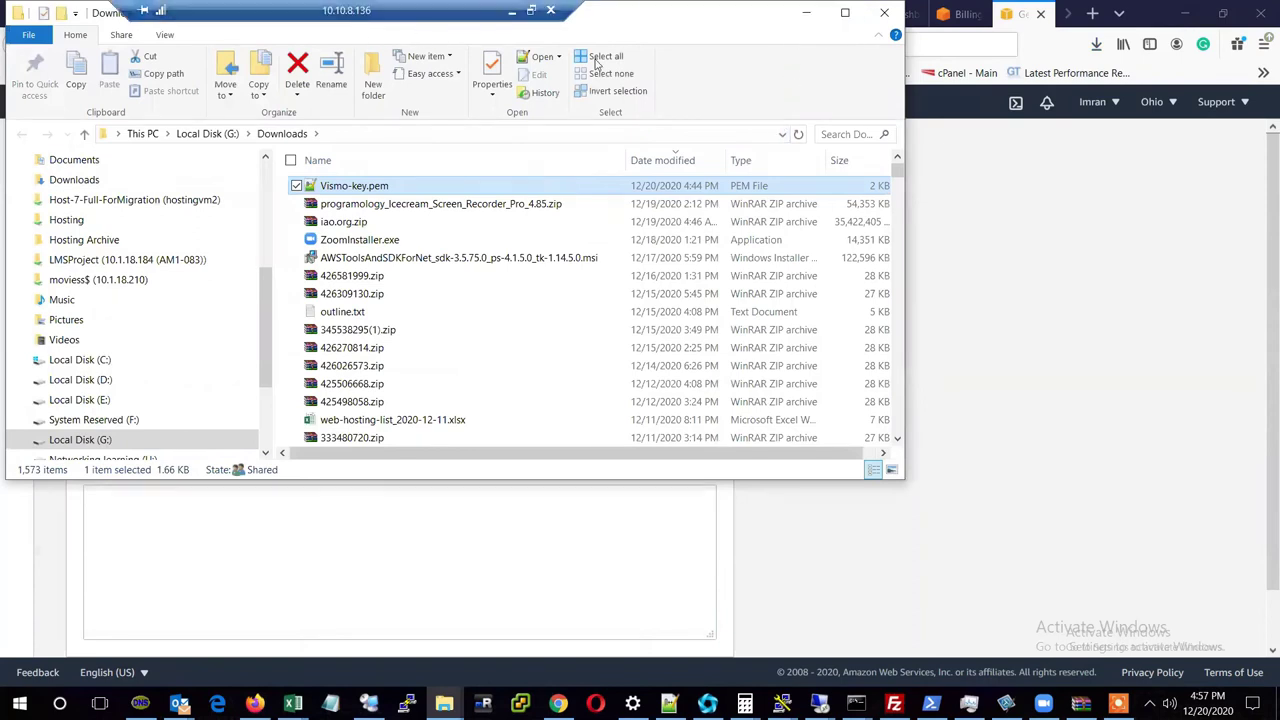
{"action": "left_click", "coordinate": [806, 16]}
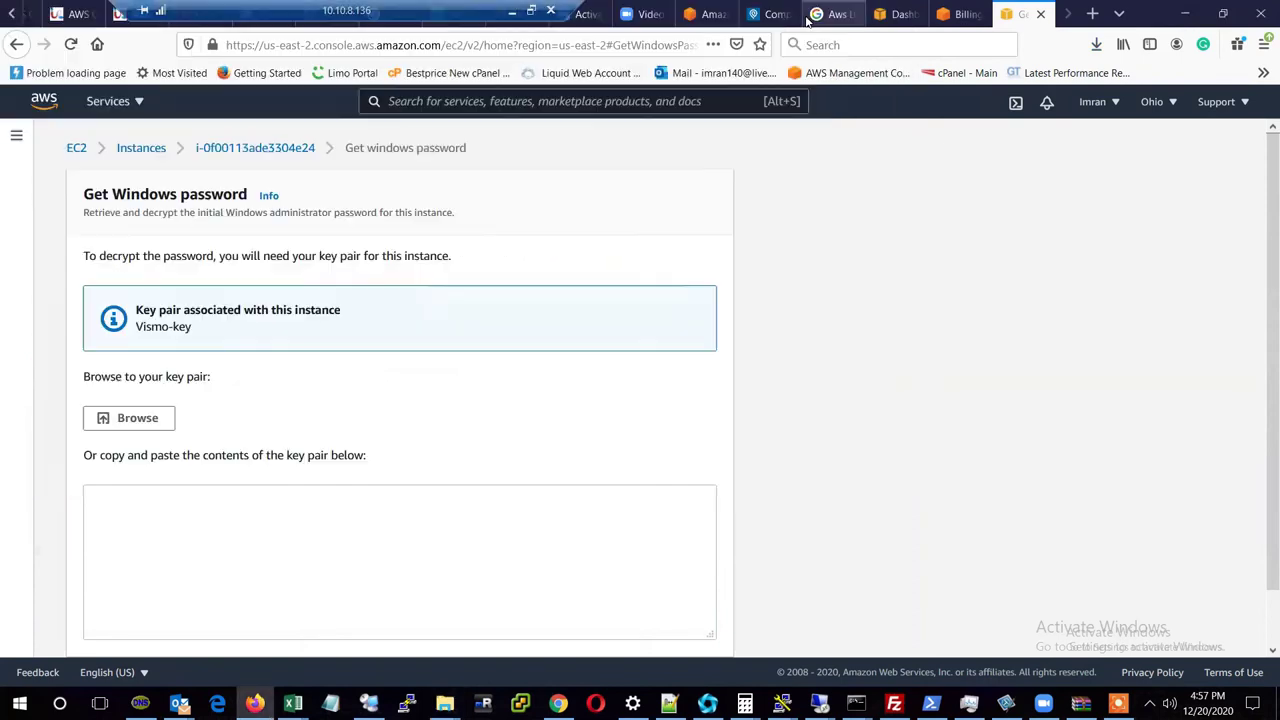
Load the key pair file Vismo-key.pem from the Downloads folder on Local Disk (G:) into the Get Windows password page.
{"action": "left_click", "coordinate": [145, 428]}
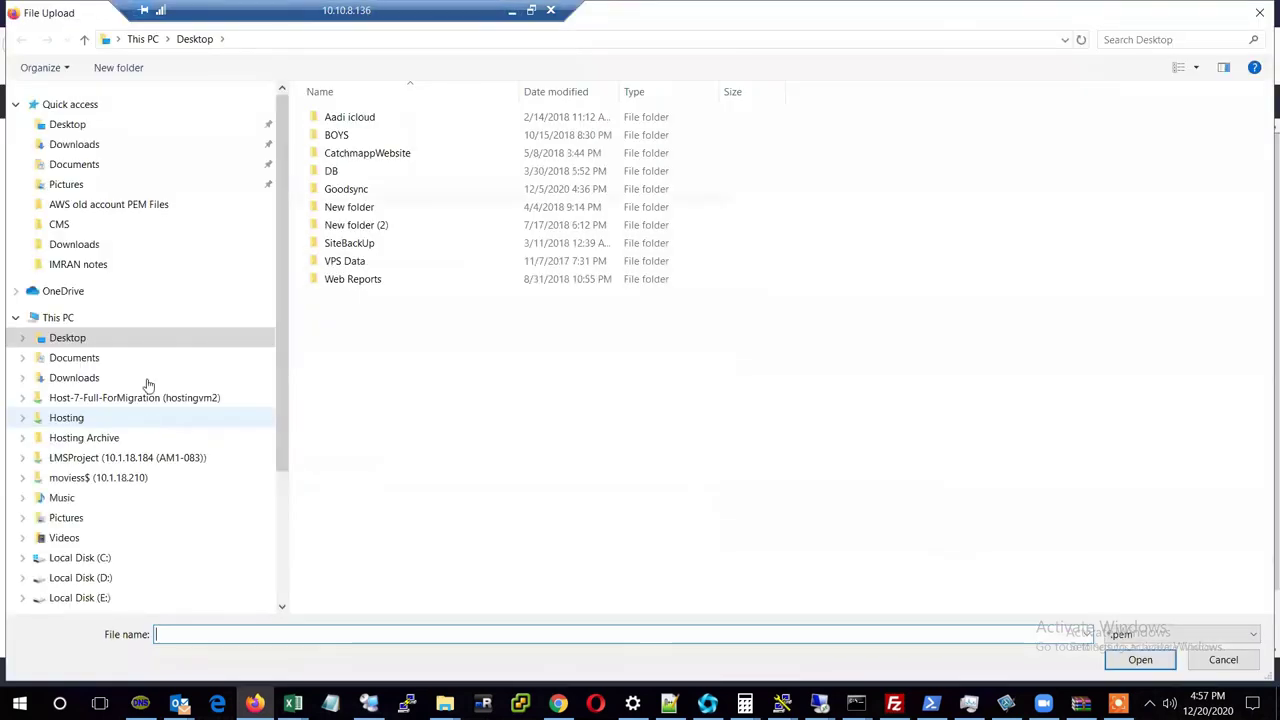
{"action": "left_click", "coordinate": [74, 378]}
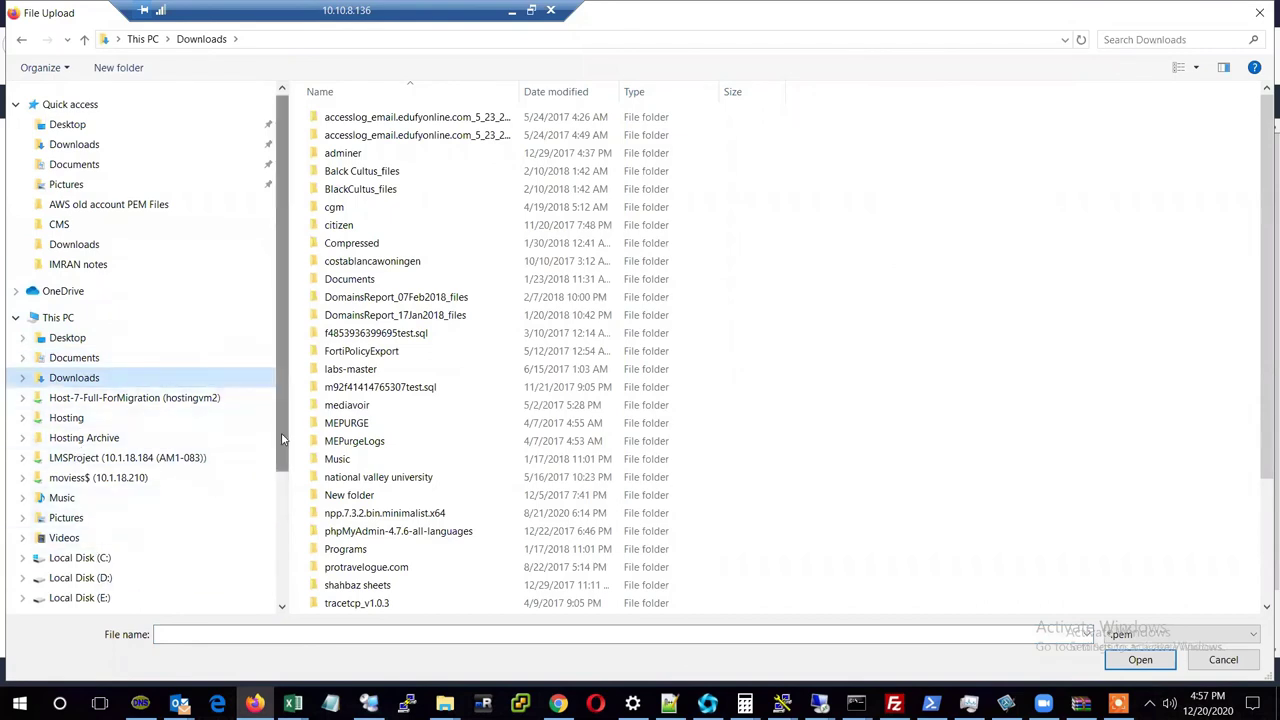
{"action": "scroll", "coordinate": [282, 440], "scroll_direction": "down", "scroll_amount": 3}
{"action": "left_click", "coordinate": [80, 524]}
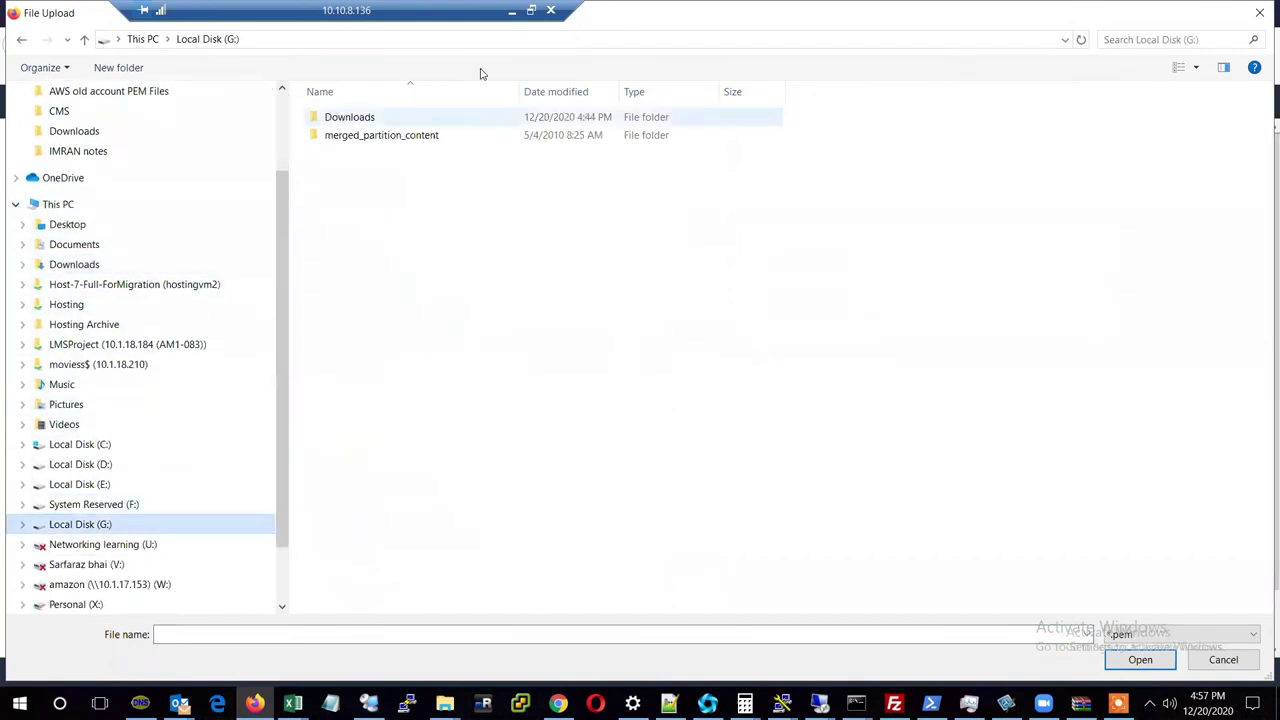
{"action": "double_click", "coordinate": [362, 117]}
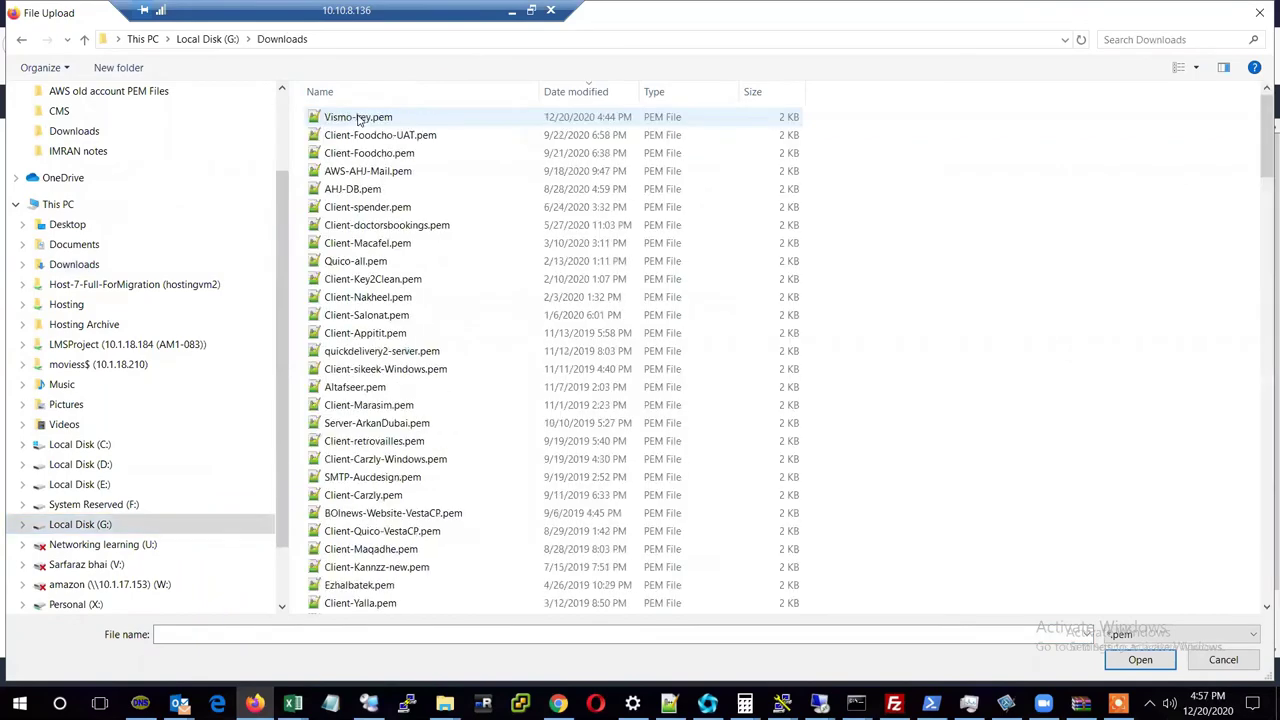
{"action": "double_click", "coordinate": [358, 119]}
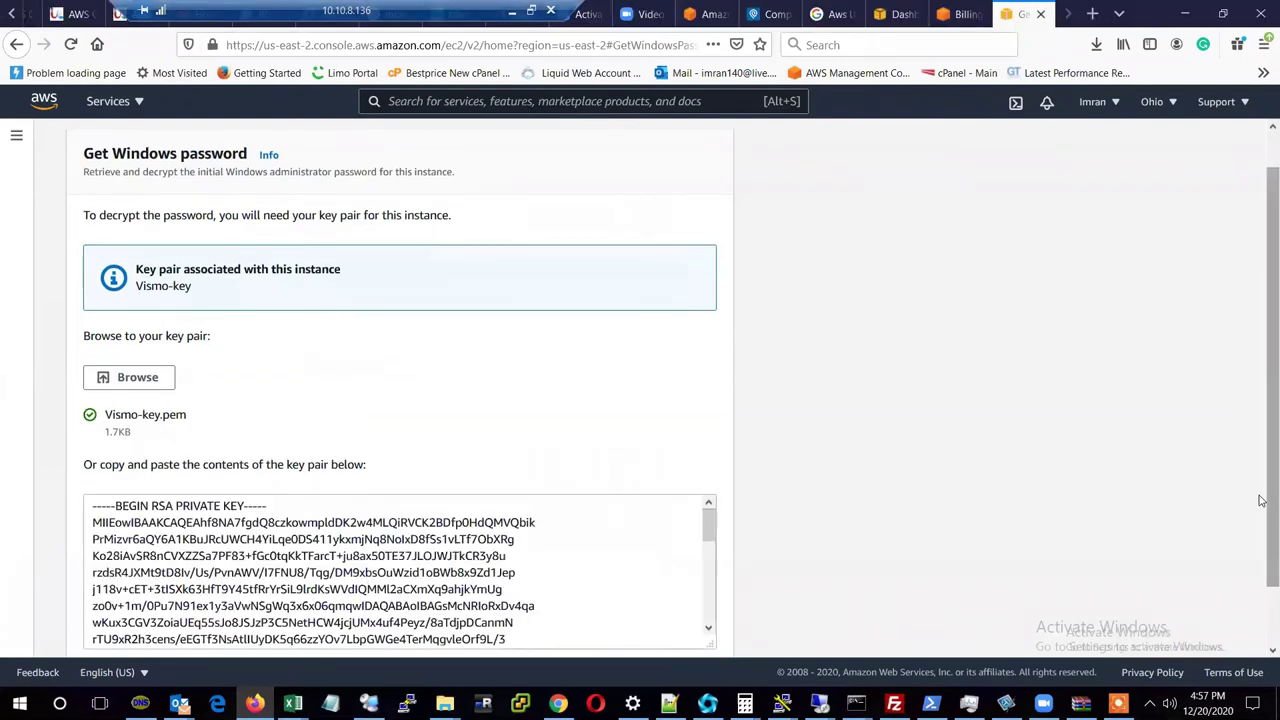
Decrypt the instance's Windows administrator password and copy it to the clipboard.
{"action": "scroll", "coordinate": [1260, 500], "scroll_direction": "down", "scroll_amount": 2}
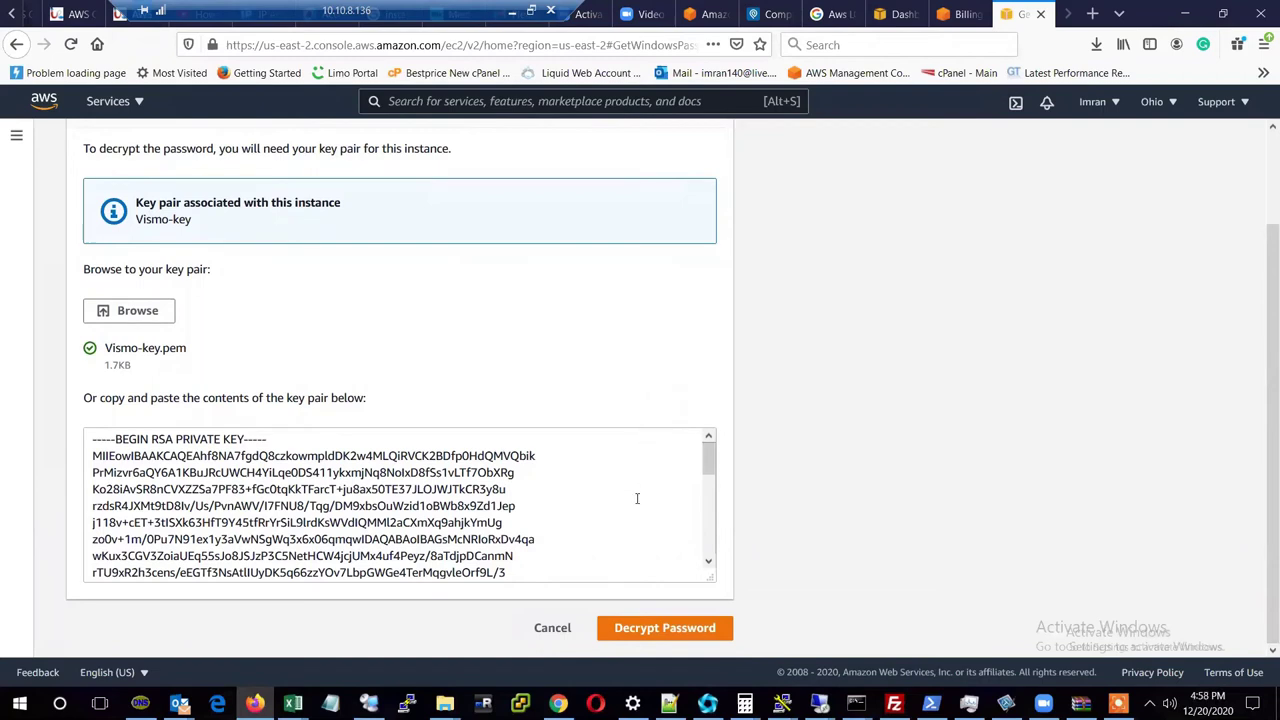
{"action": "left_click", "coordinate": [664, 628]}
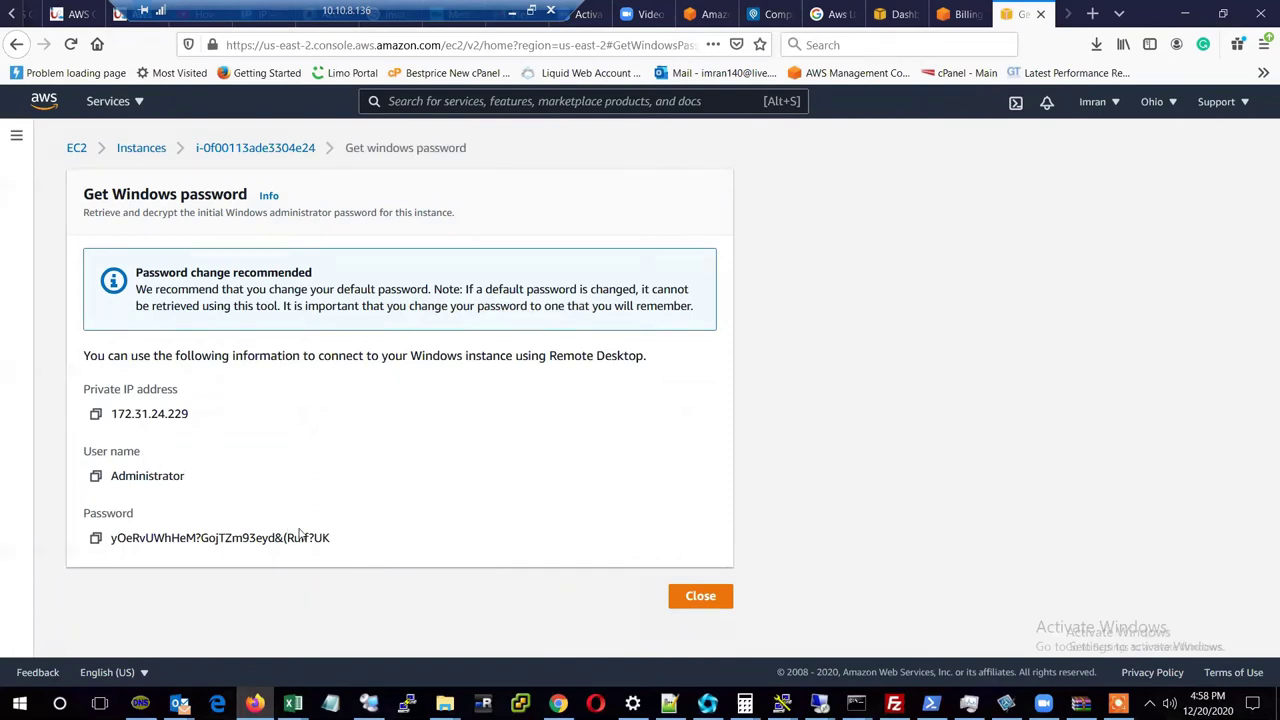
{"action": "left_click_drag", "start_coordinate": [332, 540], "coordinate": [256, 541]}
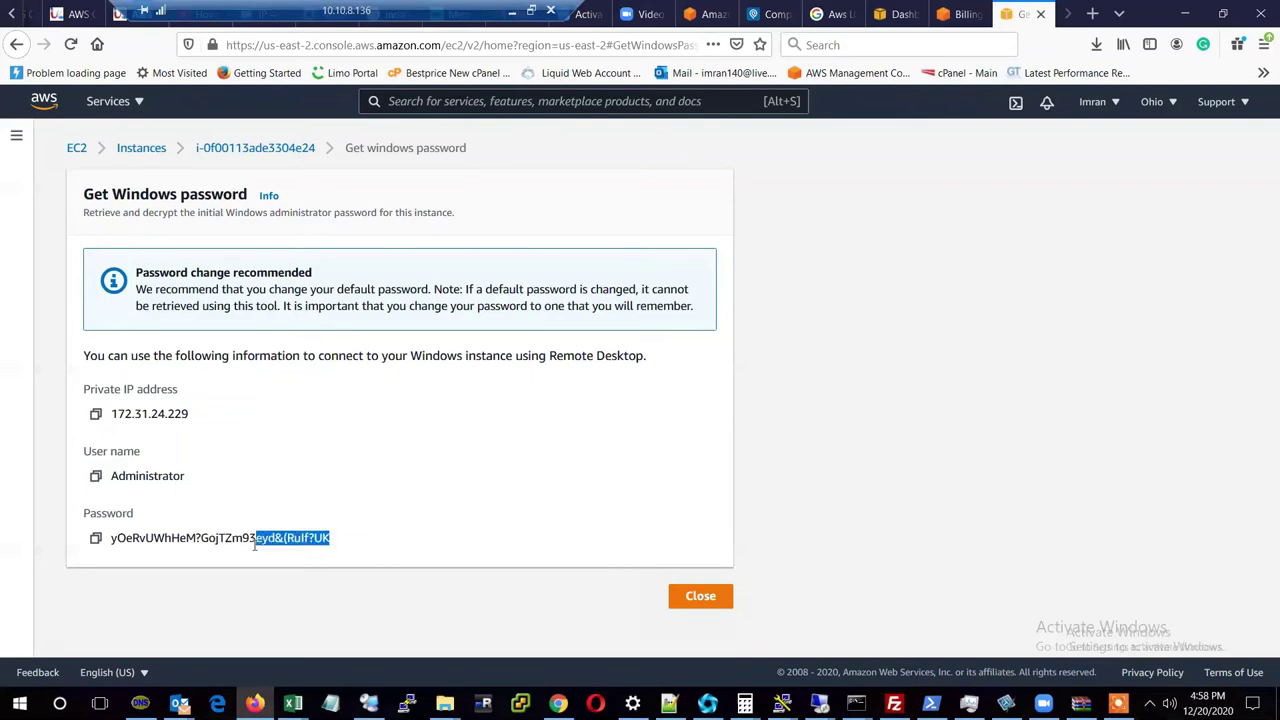
{"action": "left_click", "coordinate": [96, 540]}
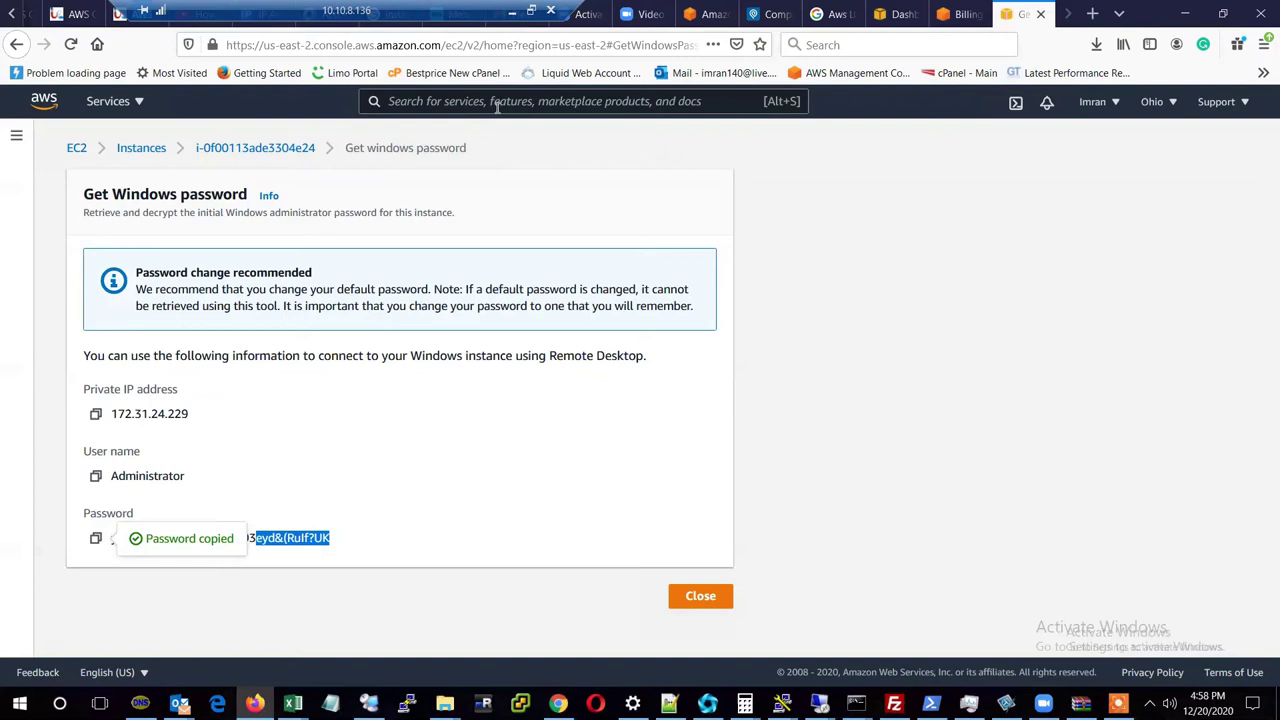
Switch to the local credentials prompt for 18.222.220.170, sign in as .\administrator with the decrypted password, and accept the certificate warning.
{"action": "left_click", "coordinate": [512, 10]}
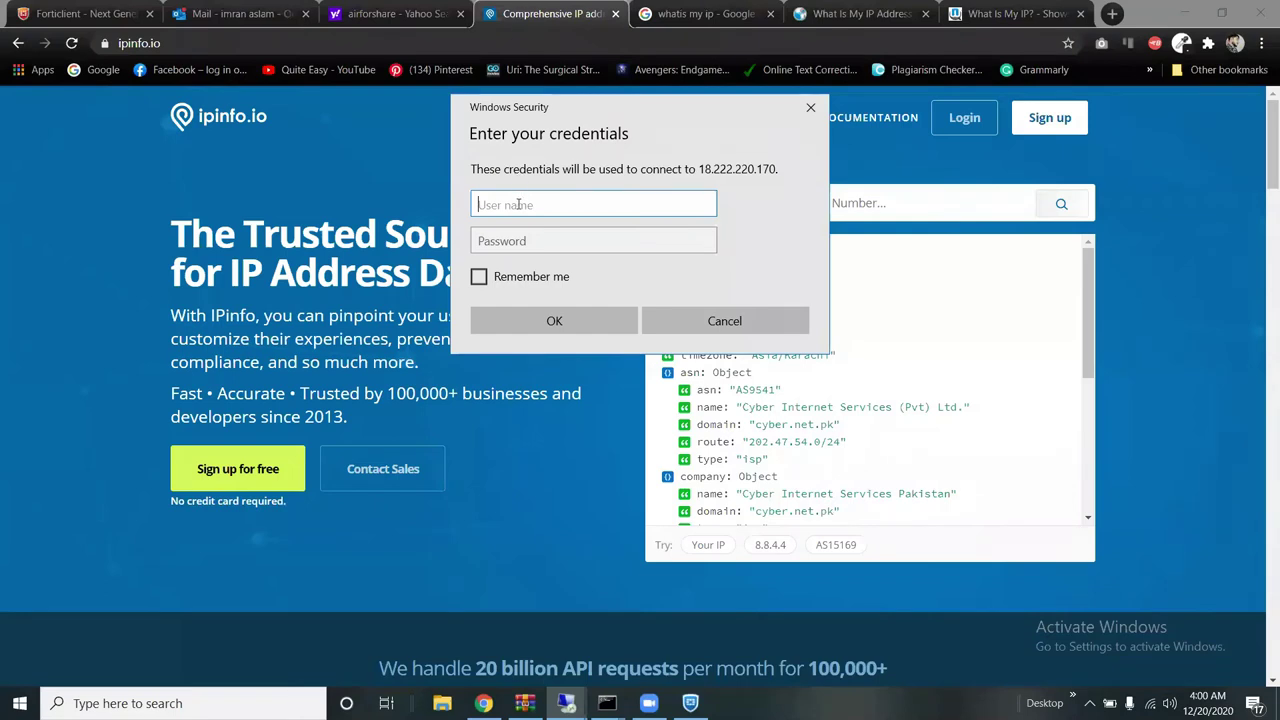
{"action": "type", "text": ".\\admins"}
{"action": "type", "text": "trator"}
{"action": "key", "text": "Tab"}
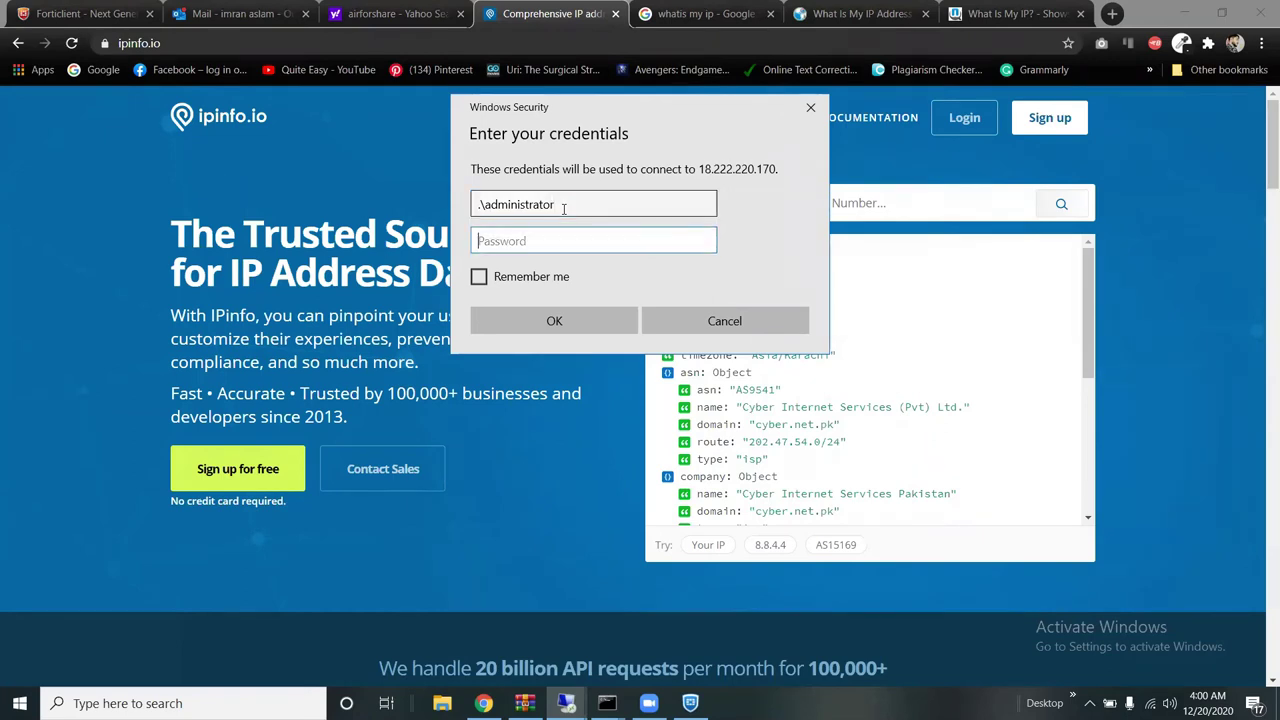
{"action": "key", "text": "ctrl+v"}
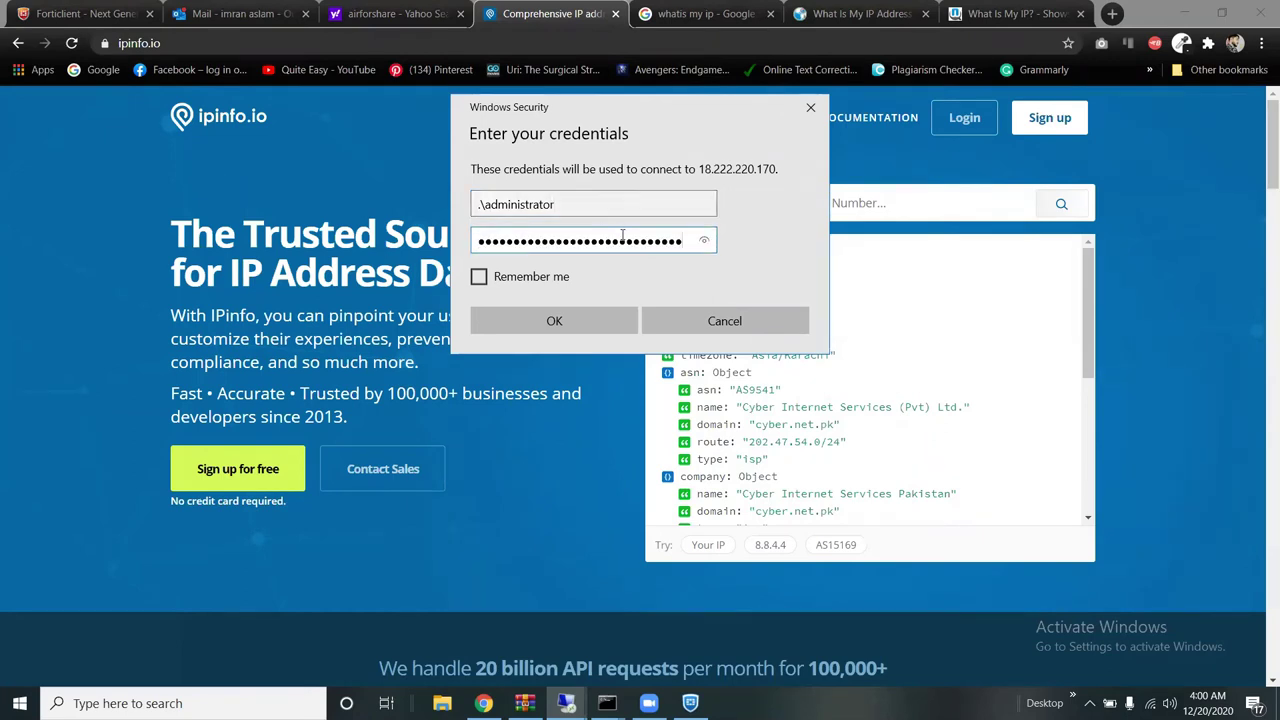
{"action": "left_click", "coordinate": [705, 241]}
{"action": "left_click", "coordinate": [556, 321]}
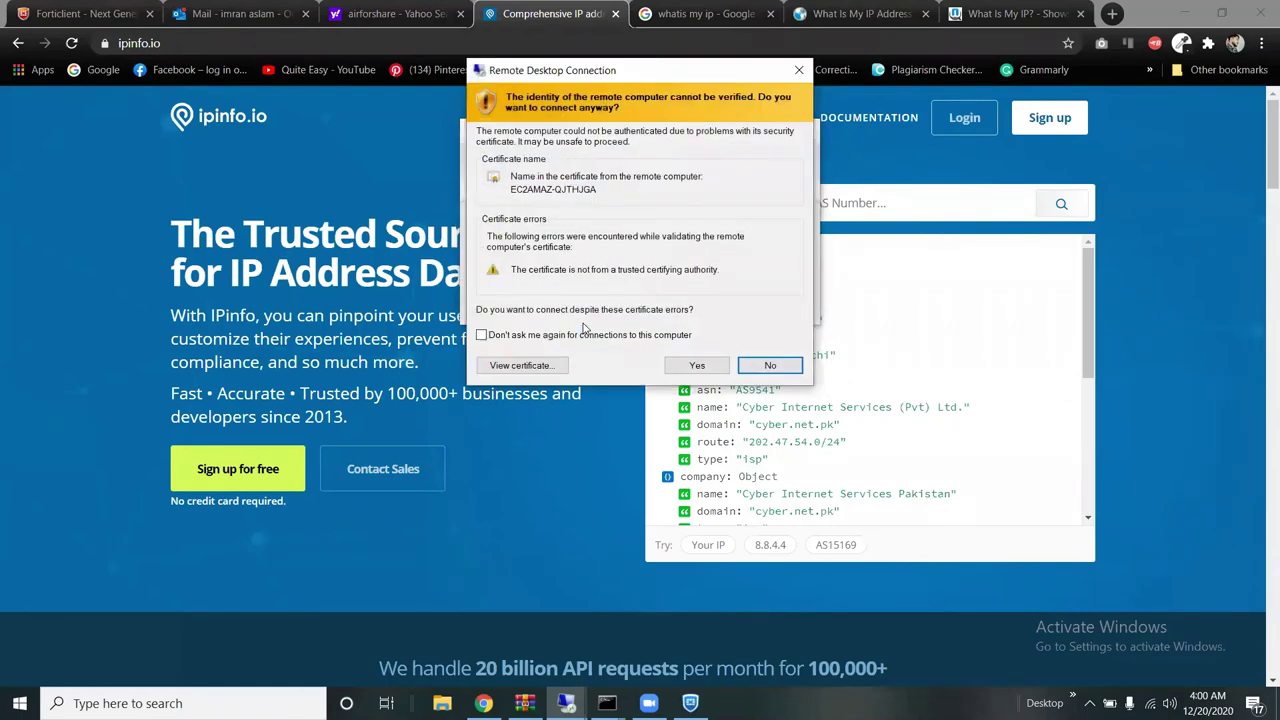
{"action": "left_click", "coordinate": [690, 366]}
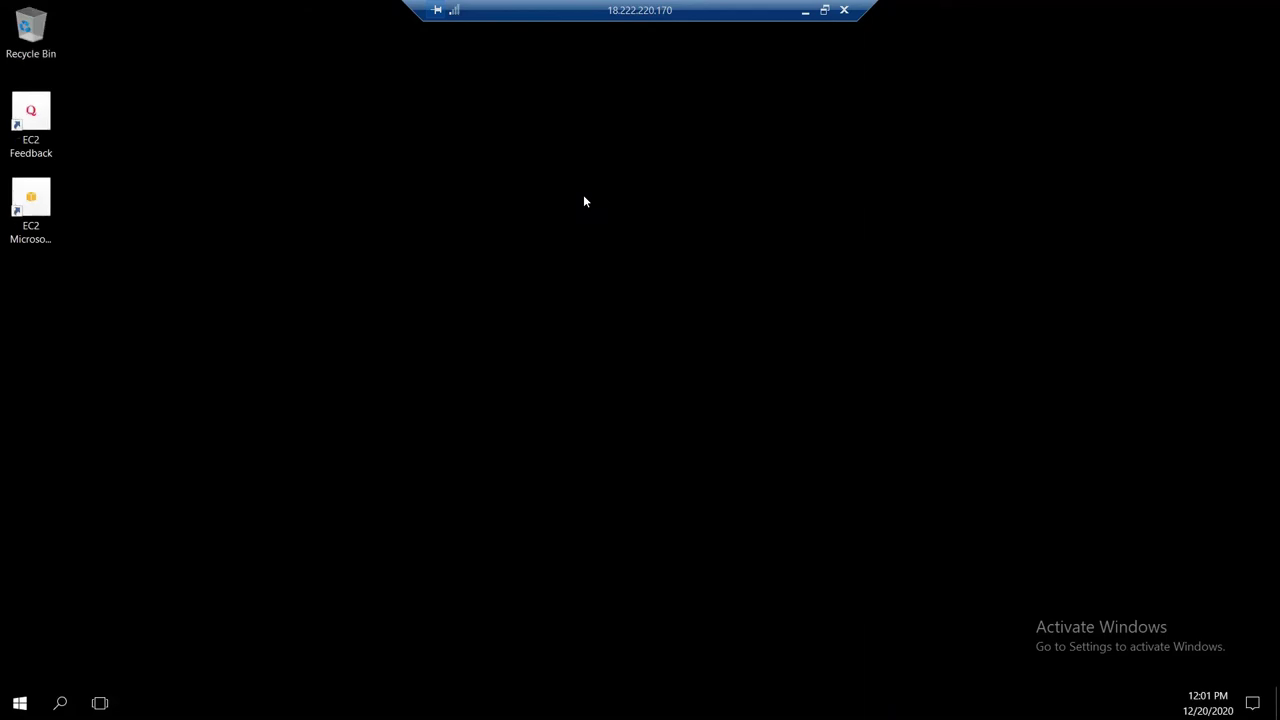
Minimize the 18.222.220.170 remote session and switch back to the 10.10.8.136 remote session.
{"action": "left_click", "coordinate": [805, 11]}
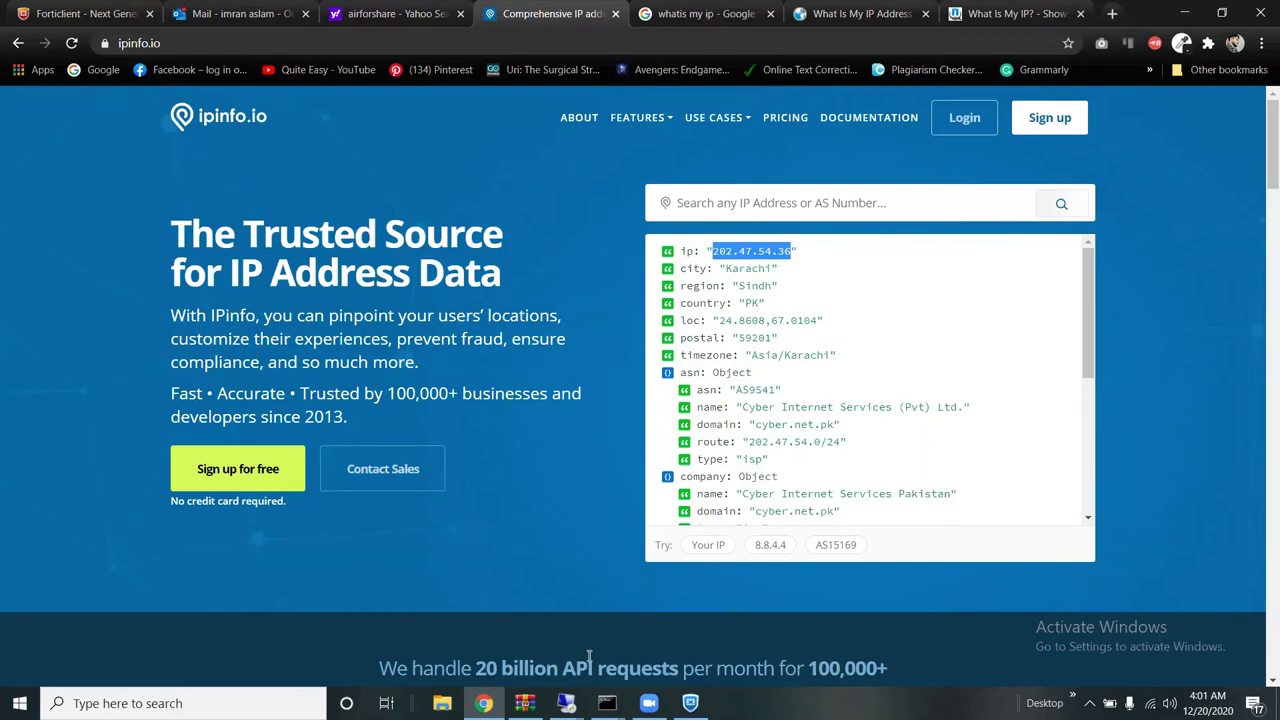
{"action": "mouse_move", "coordinate": [566, 703]}
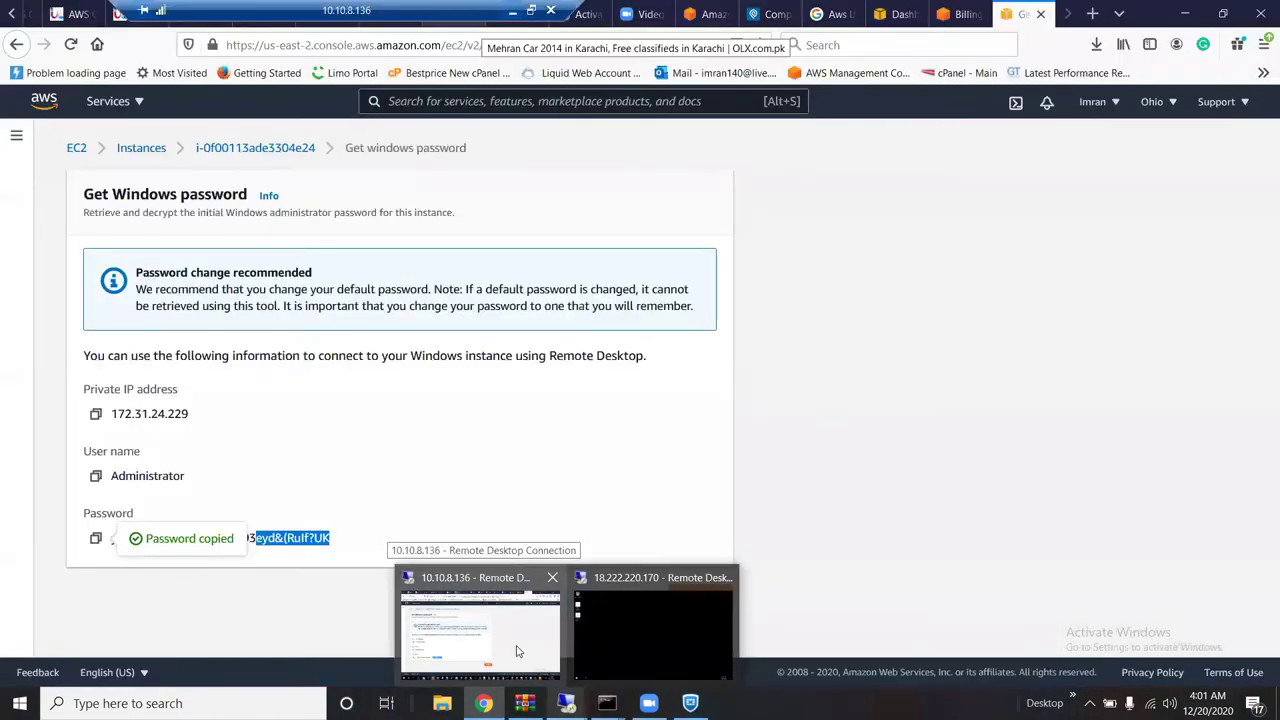
{"action": "left_click", "coordinate": [517, 651]}
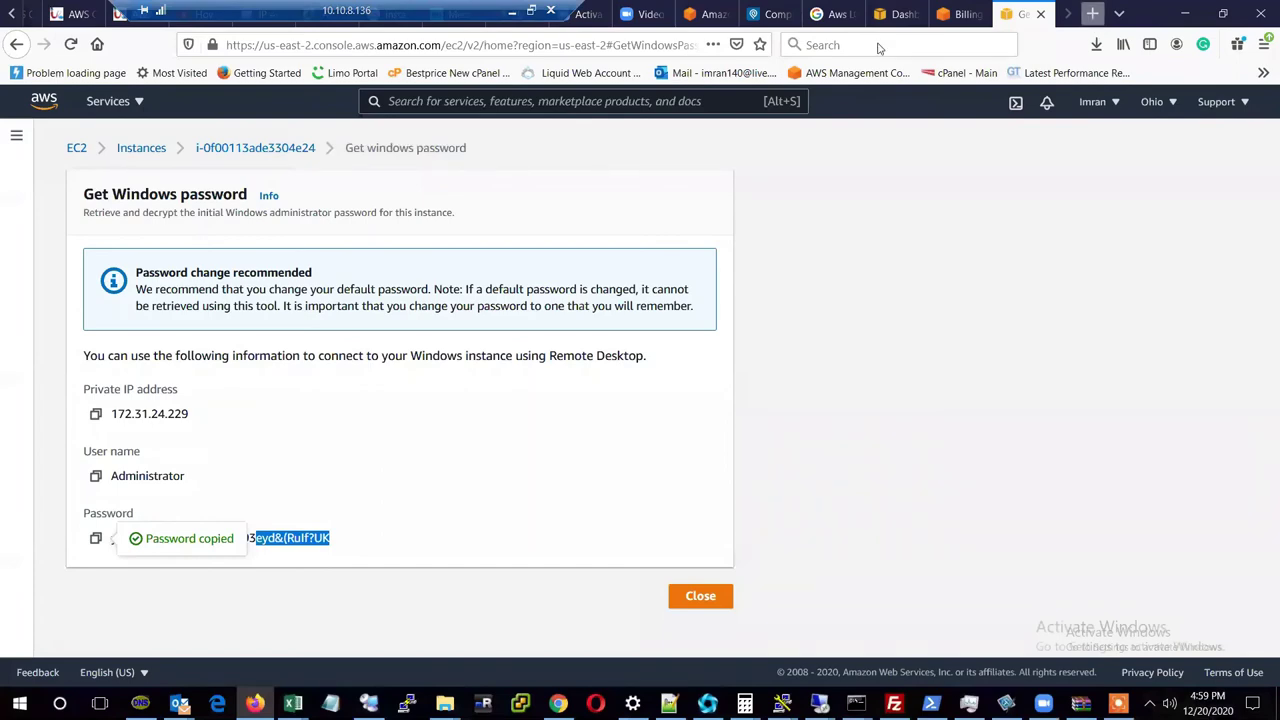
Open ipinfo.io in a new browser tab and copy the public IP address of this connection.
{"action": "key", "text": "ctrl+t"}
{"action": "type", "text": "ipin"}
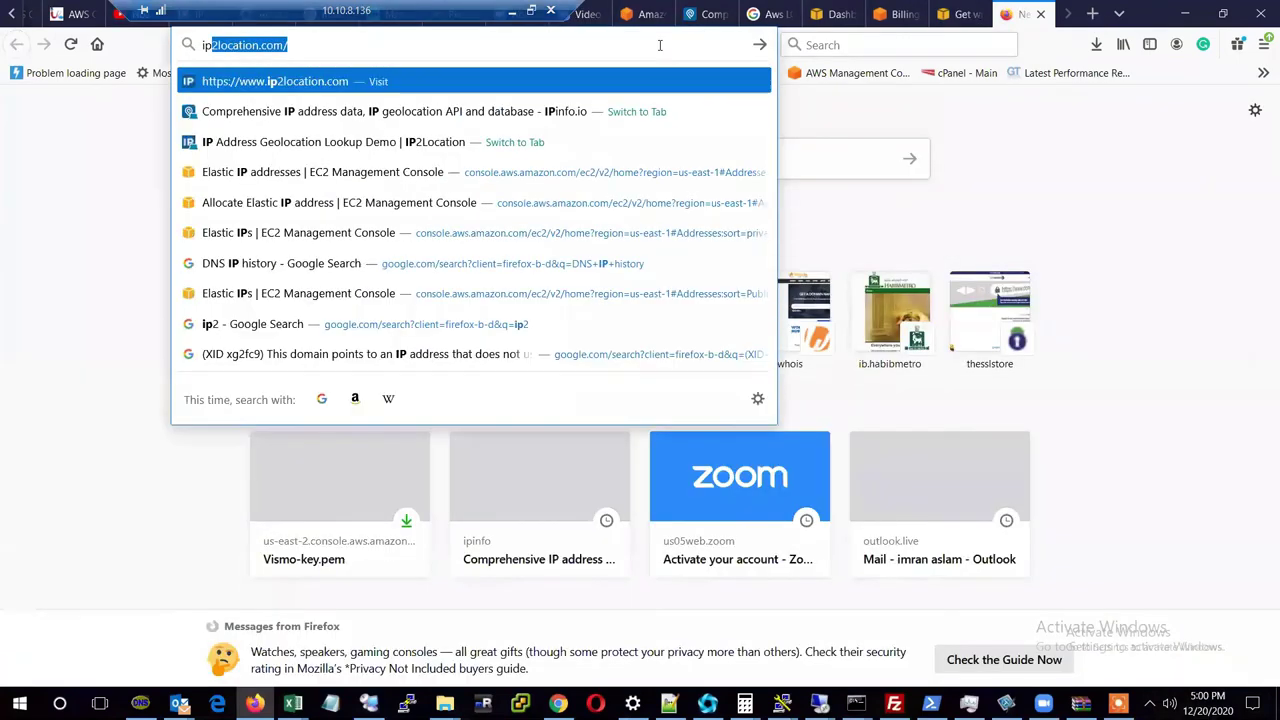
{"action": "type", "text": "fo.io/"}
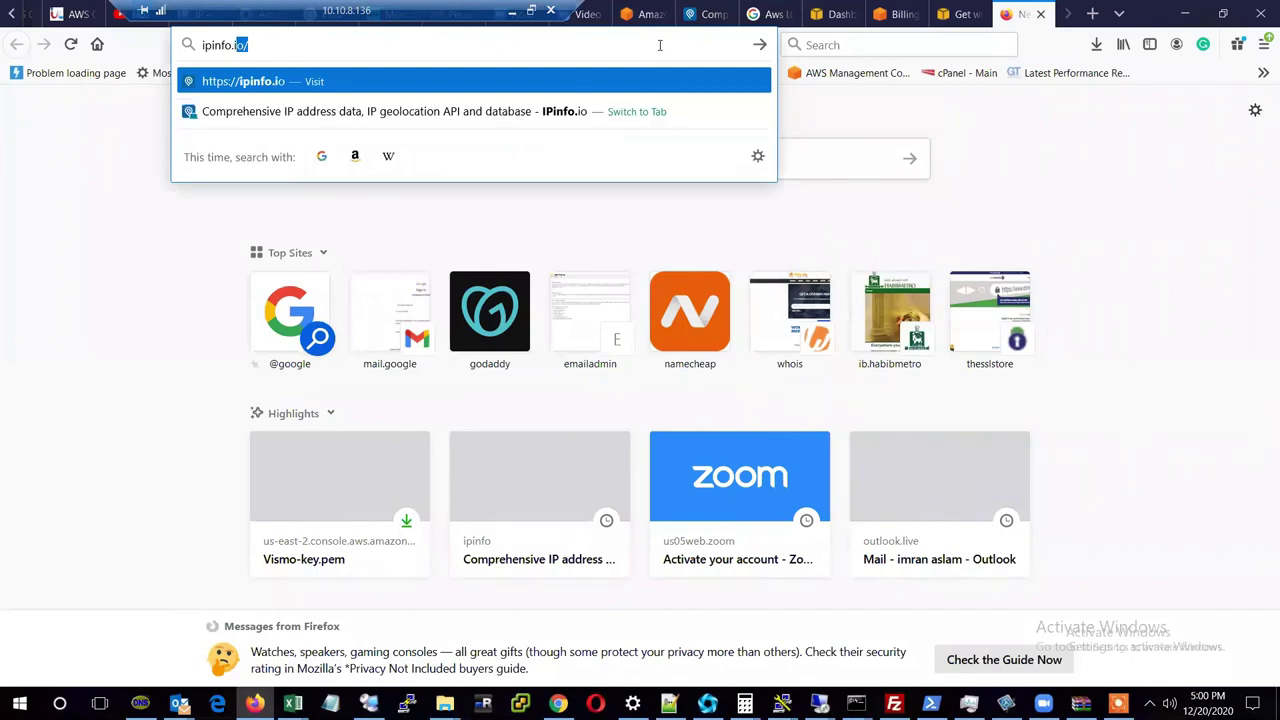
{"action": "key", "text": "Return"}
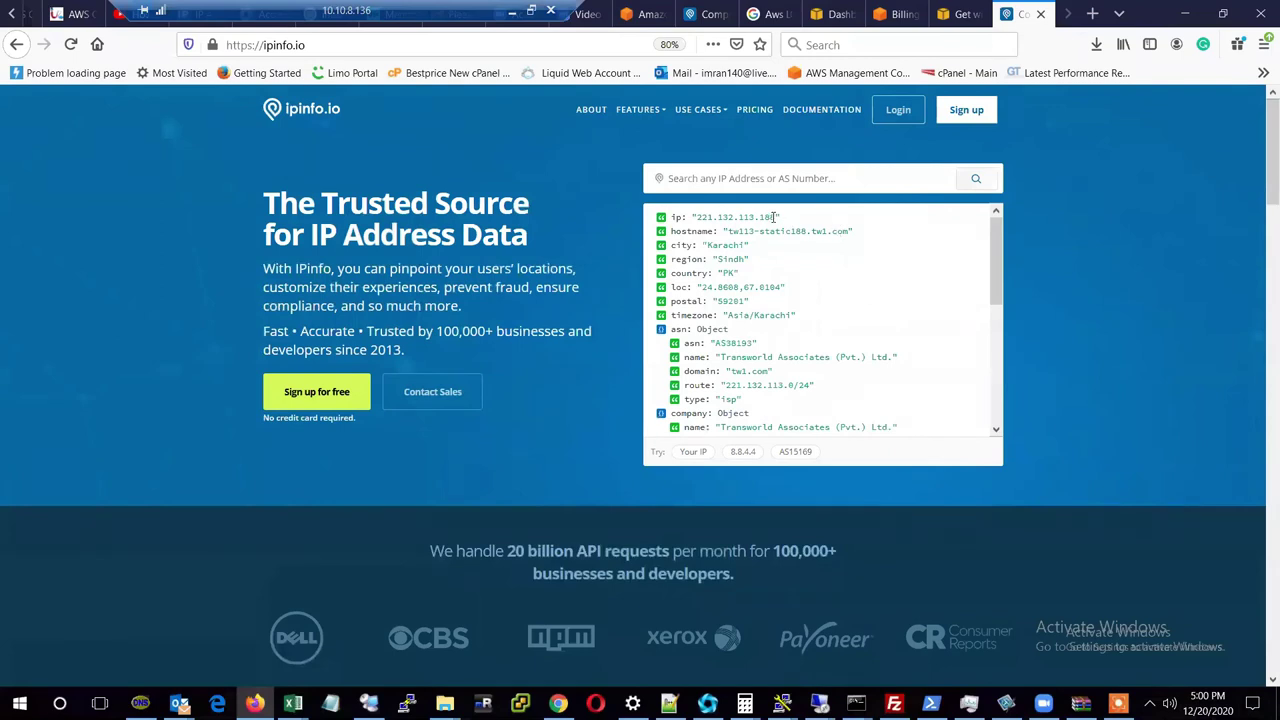
{"action": "mouse_move", "coordinate": [775, 217]}
{"action": "left_mouse_down"}
{"action": "mouse_move", "coordinate": [693, 217]}
{"action": "mouse_move", "coordinate": [776, 222]}
{"action": "left_mouse_up"}
{"action": "left_click", "coordinate": [693, 217]}
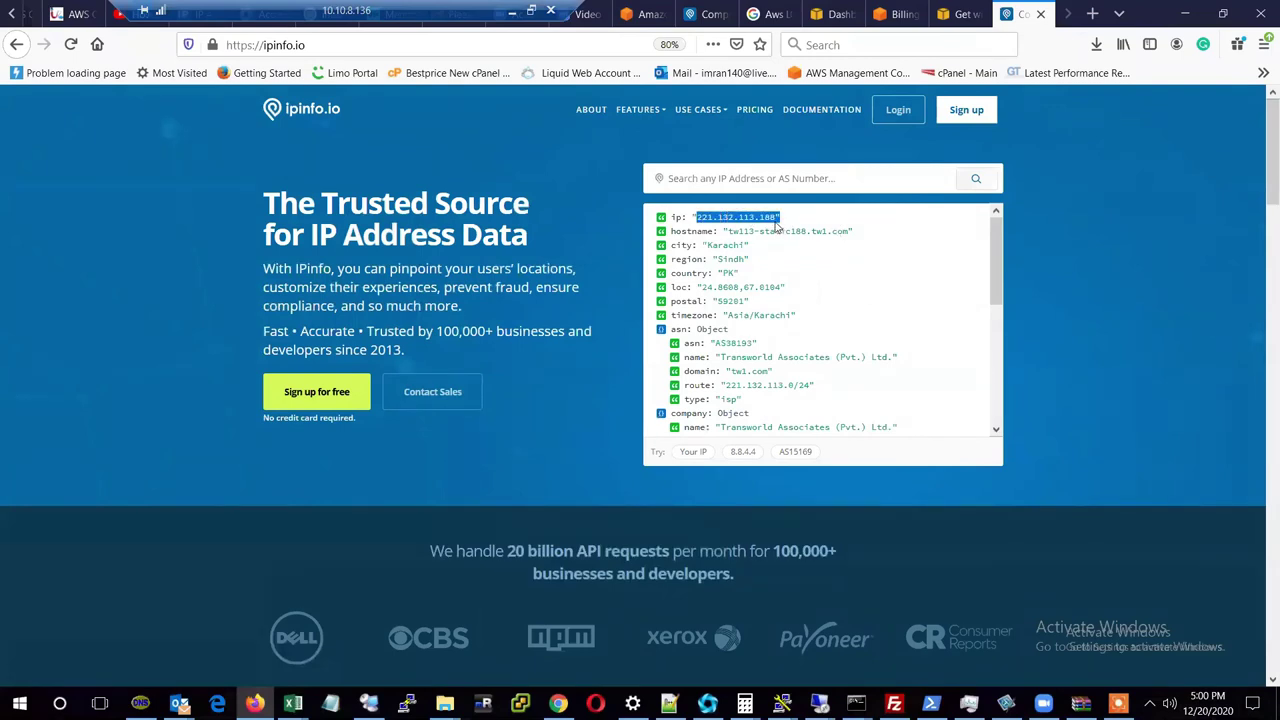
{"action": "key", "text": "ctrl+c"}
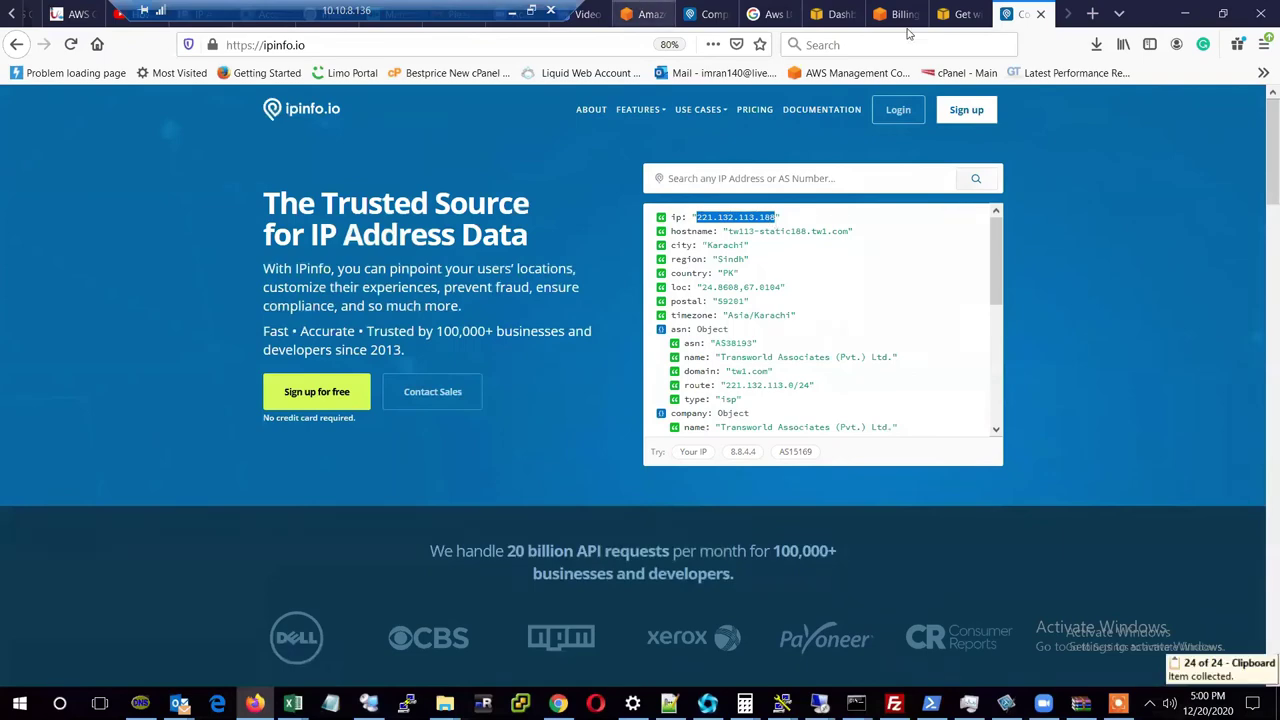
Close the Get Windows password page, select the Vismotech instance, and open the Security Groups list.
{"action": "left_click", "coordinate": [947, 12]}
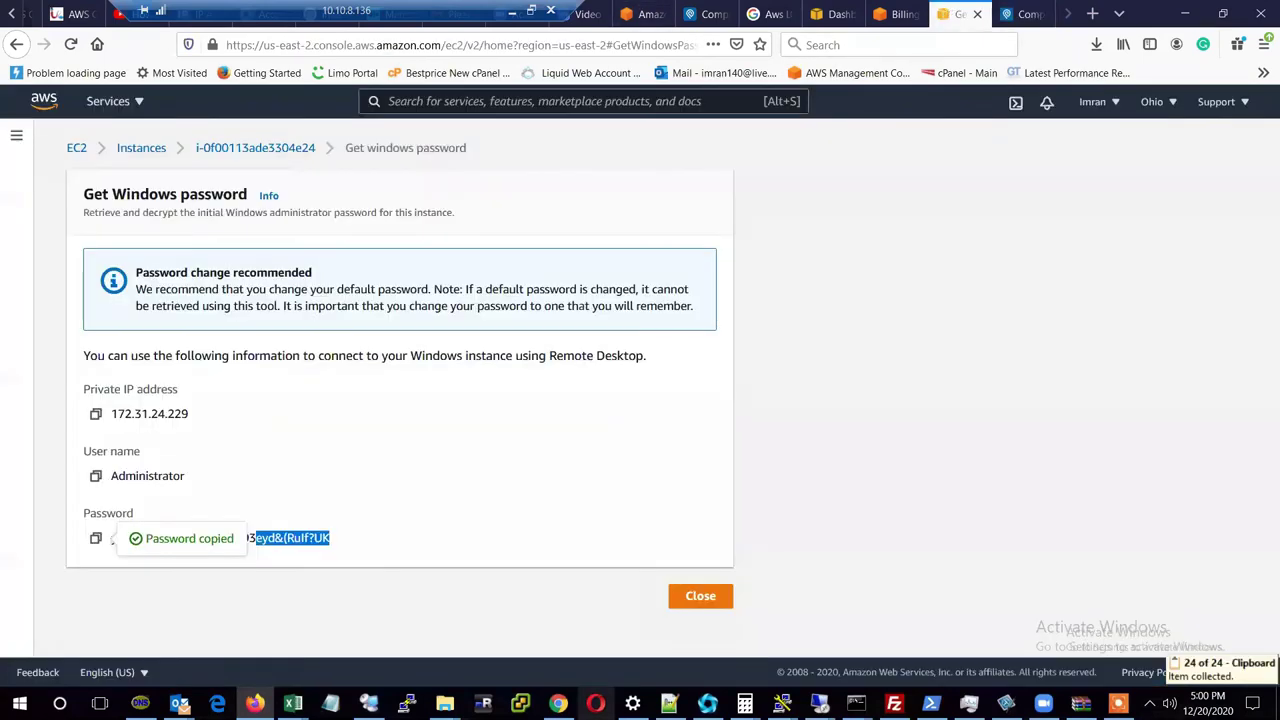
{"action": "left_click", "coordinate": [697, 607]}
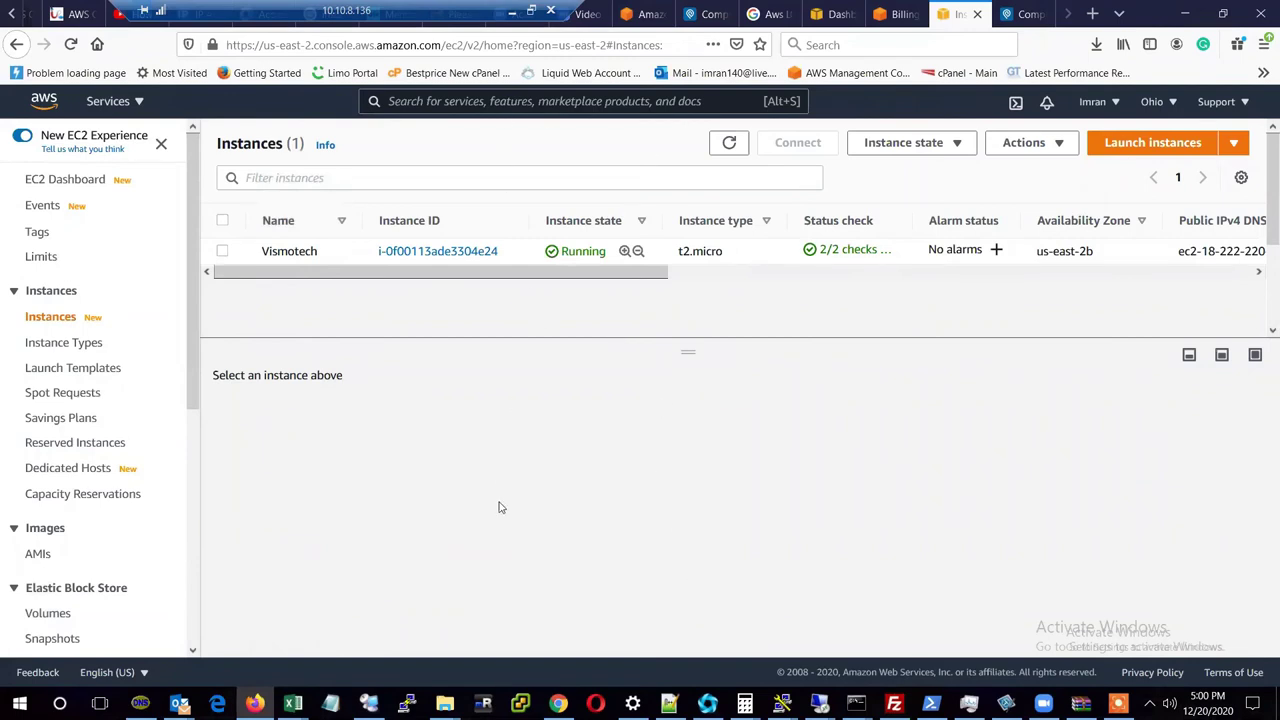
{"action": "left_click", "coordinate": [223, 252]}
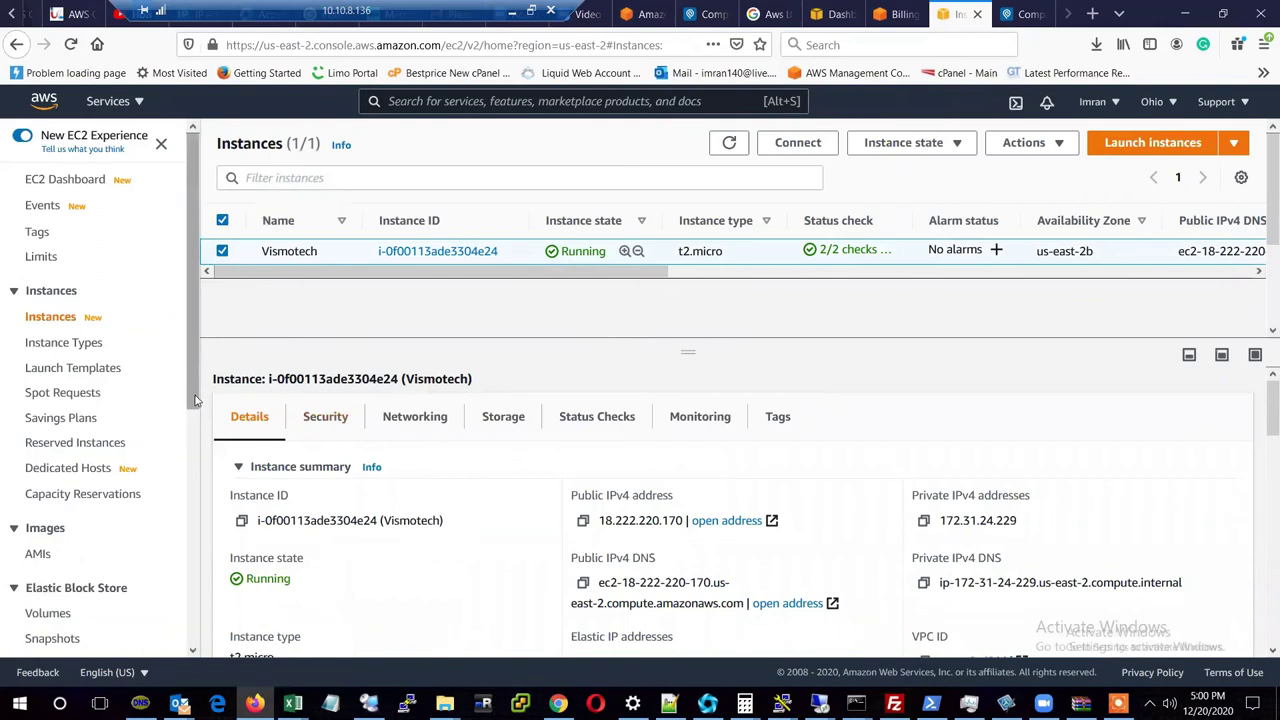
{"action": "scroll", "coordinate": [195, 420], "scroll_direction": "down", "scroll_amount": 1}
{"action": "left_click_drag", "start_coordinate": [195, 420], "coordinate": [183, 509]}
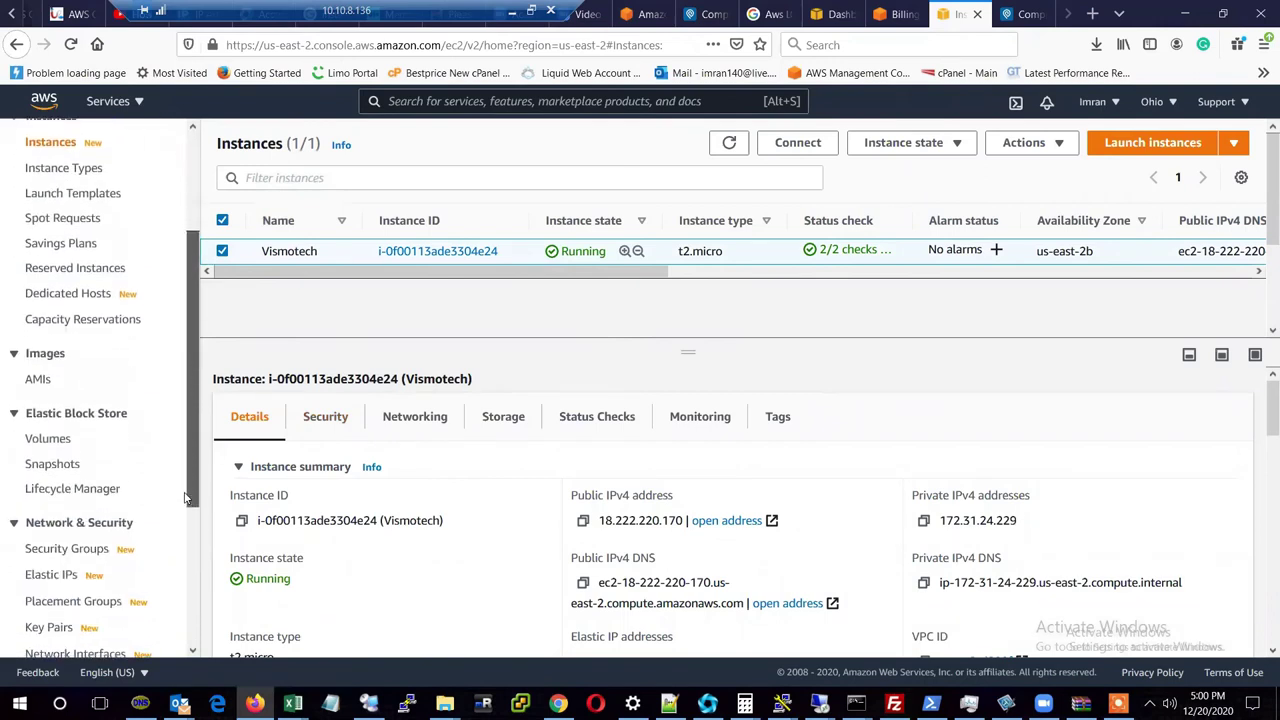
{"action": "left_click", "coordinate": [99, 552]}
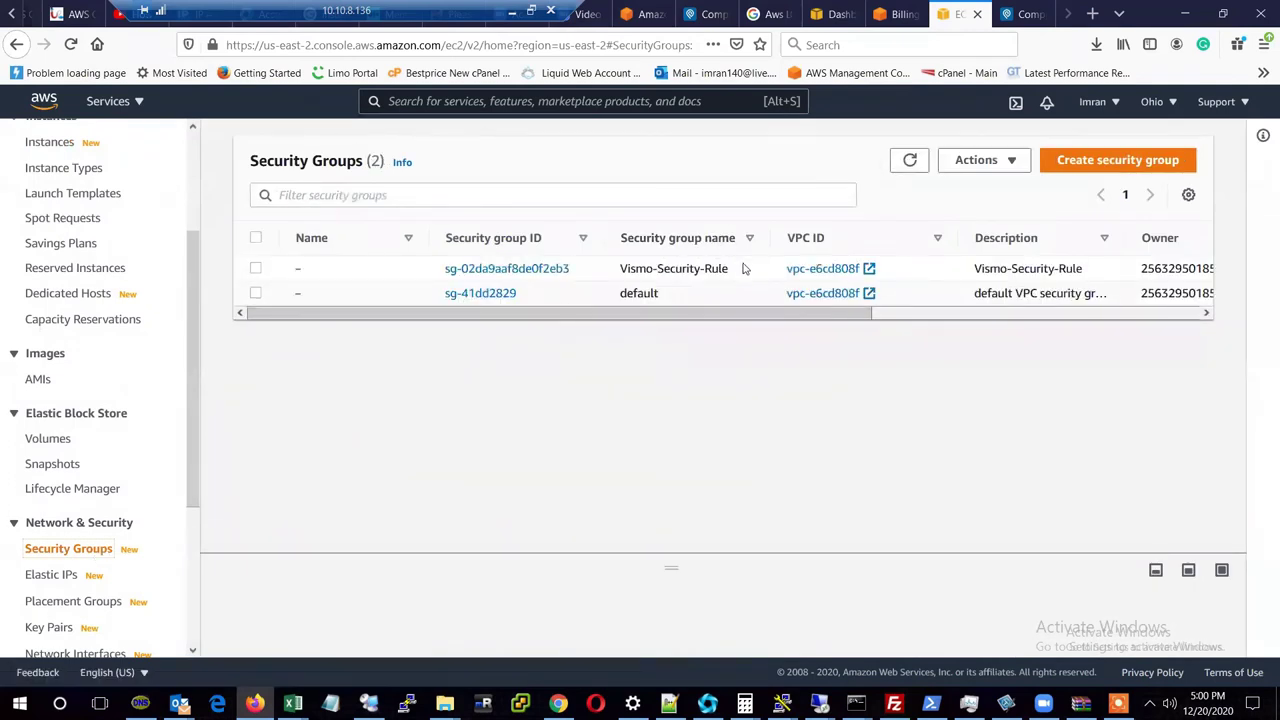
Copy the security group name Vismo-Security-Rule and save it as that group's Name tag.
{"action": "left_click_drag", "start_coordinate": [730, 270], "coordinate": [621, 271]}
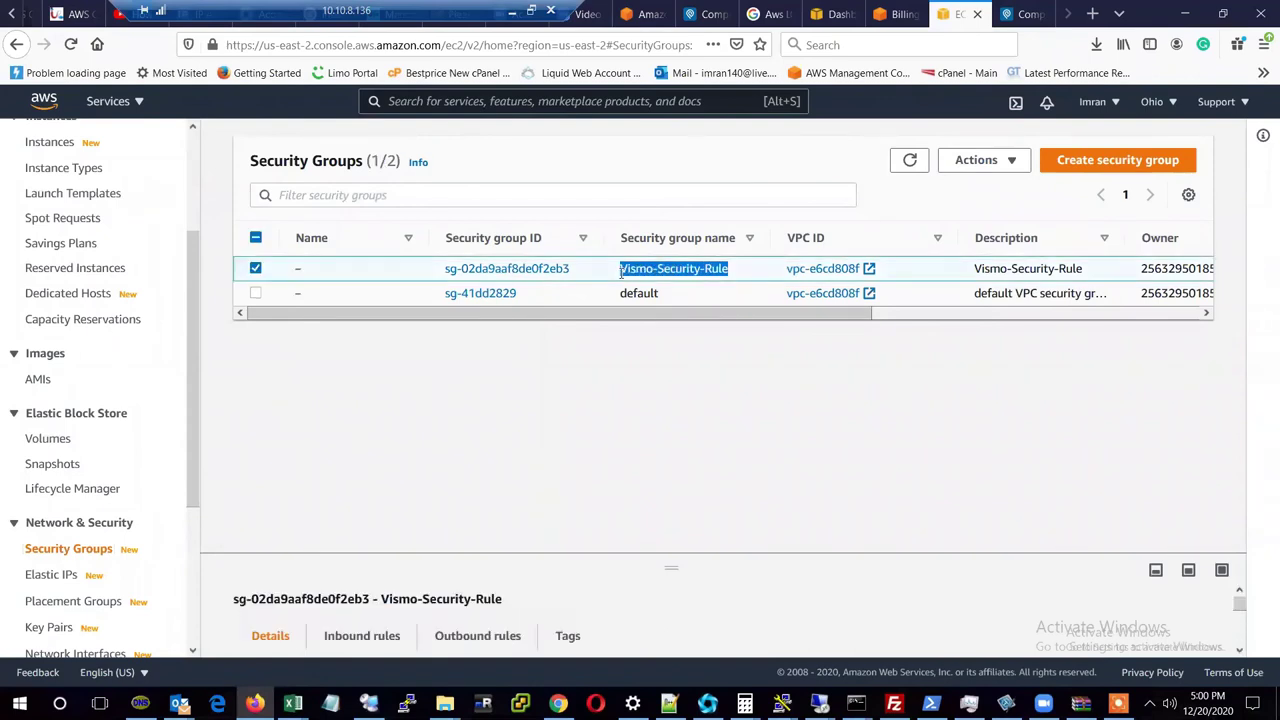
{"action": "key", "text": "ctrl+c"}
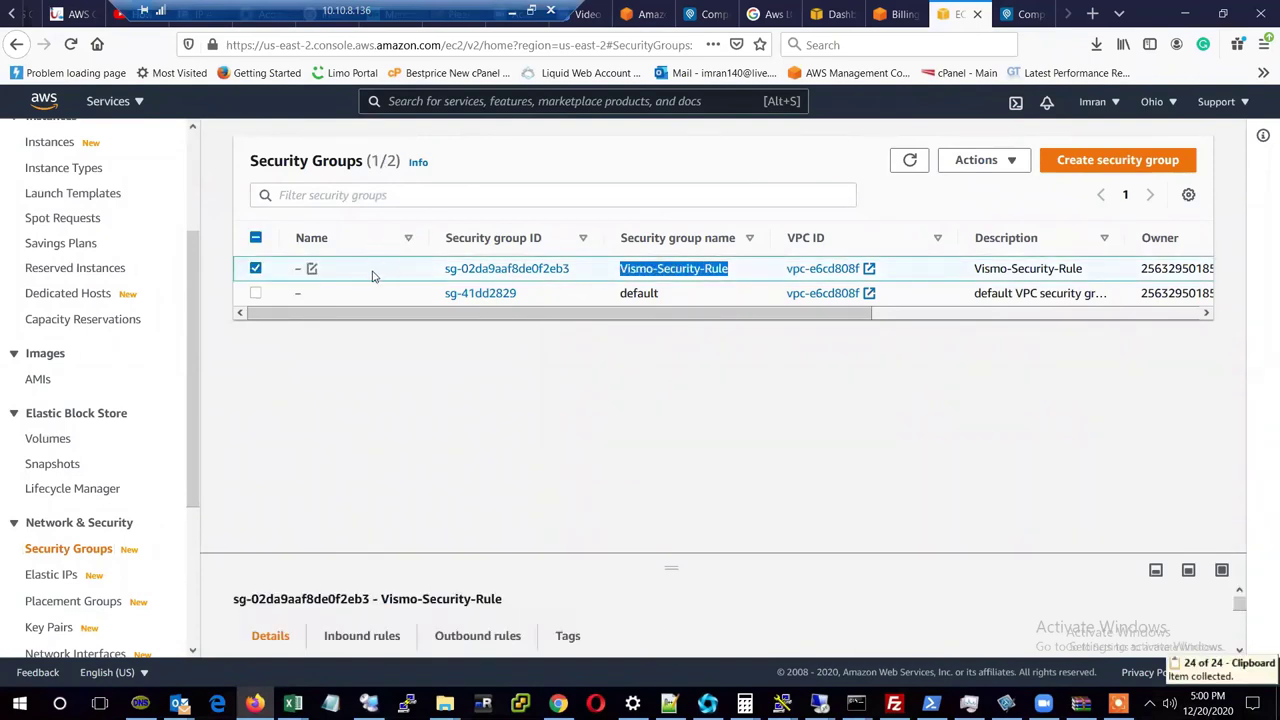
{"action": "left_click", "coordinate": [312, 271]}
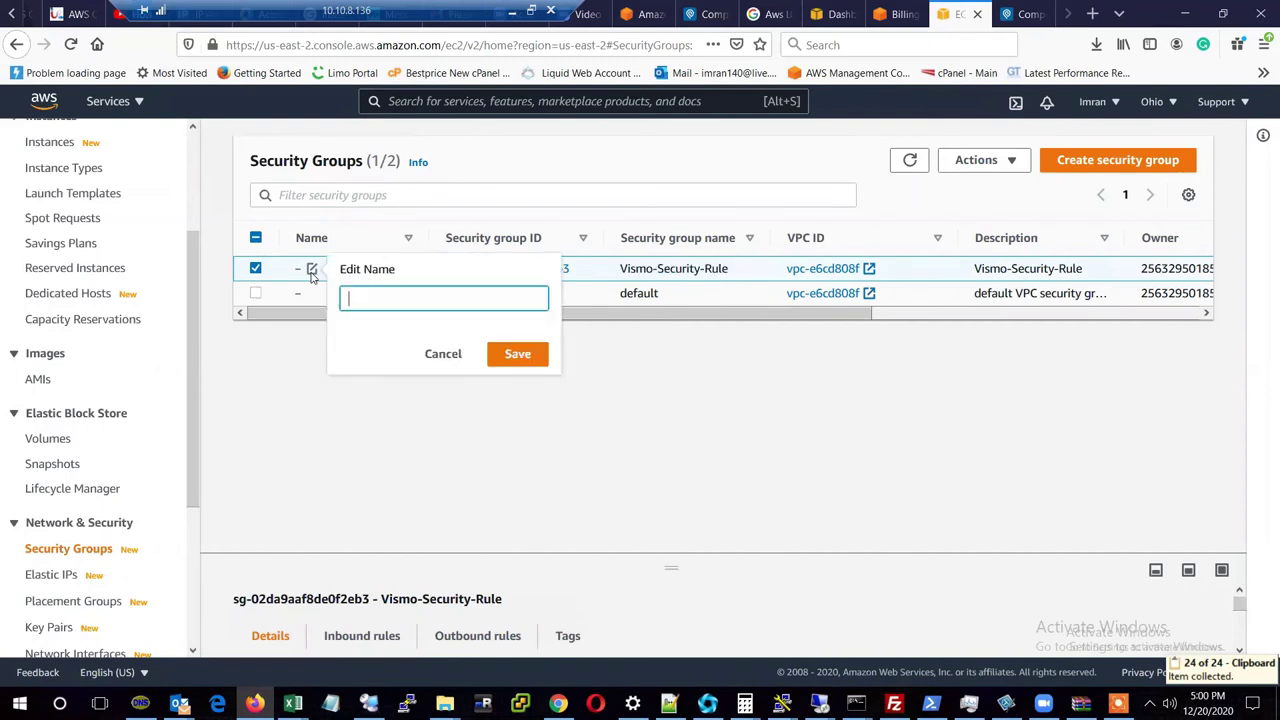
{"action": "key", "text": "ctrl+v"}
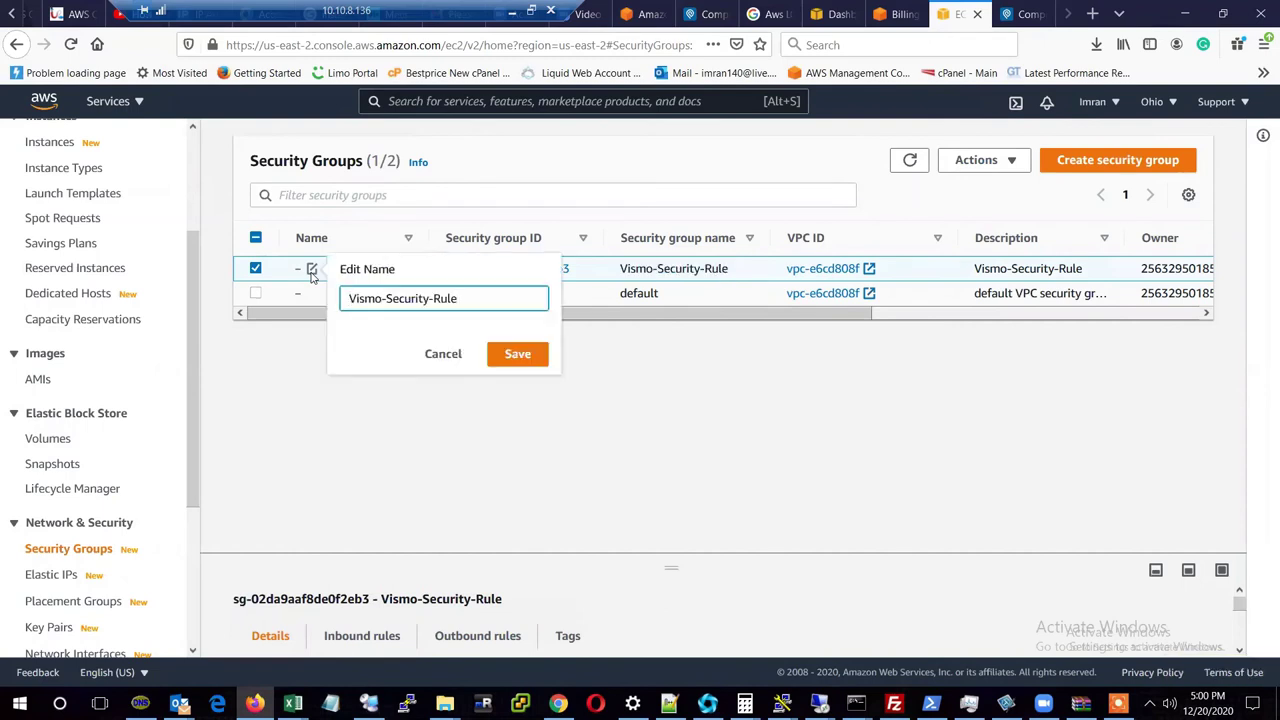
{"action": "left_click", "coordinate": [515, 354]}
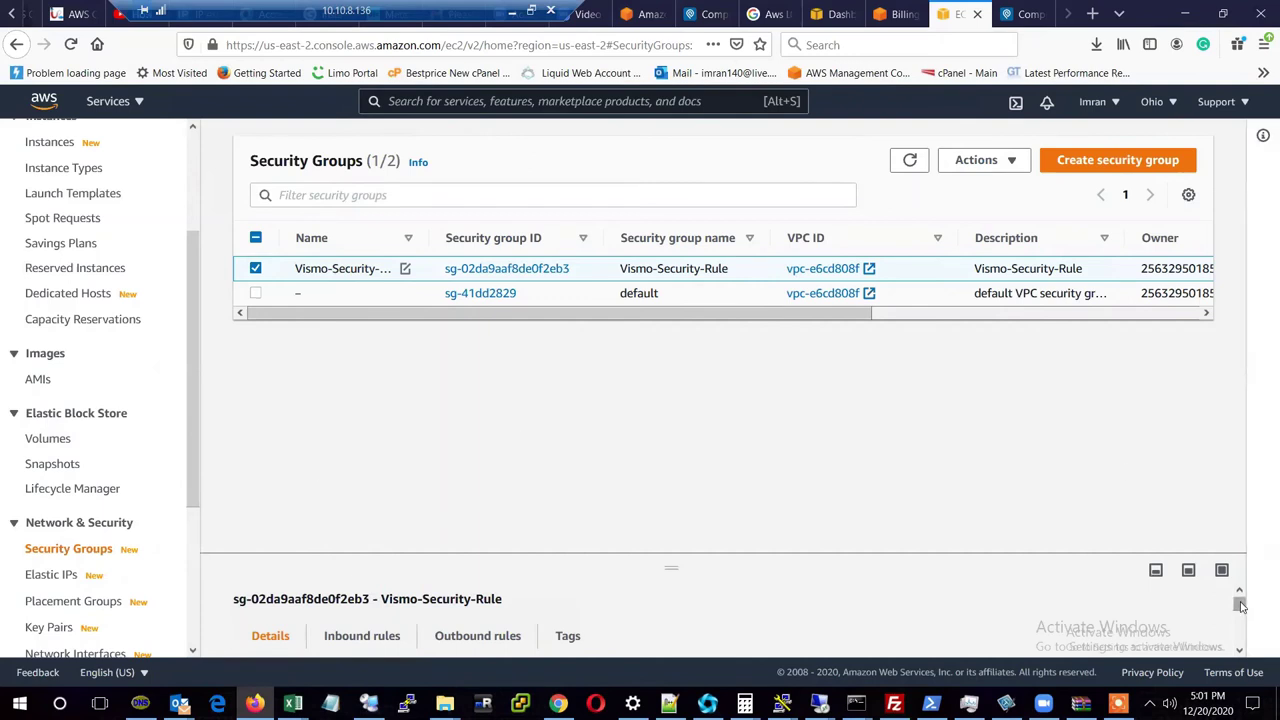
Open the inbound rules of the Vismo-Security-Rule security group for editing.
{"action": "mouse_move", "coordinate": [1240, 605]}
{"action": "left_mouse_down"}
{"action": "mouse_move", "coordinate": [1239, 625]}
{"action": "mouse_move", "coordinate": [1238, 612]}
{"action": "left_mouse_up"}
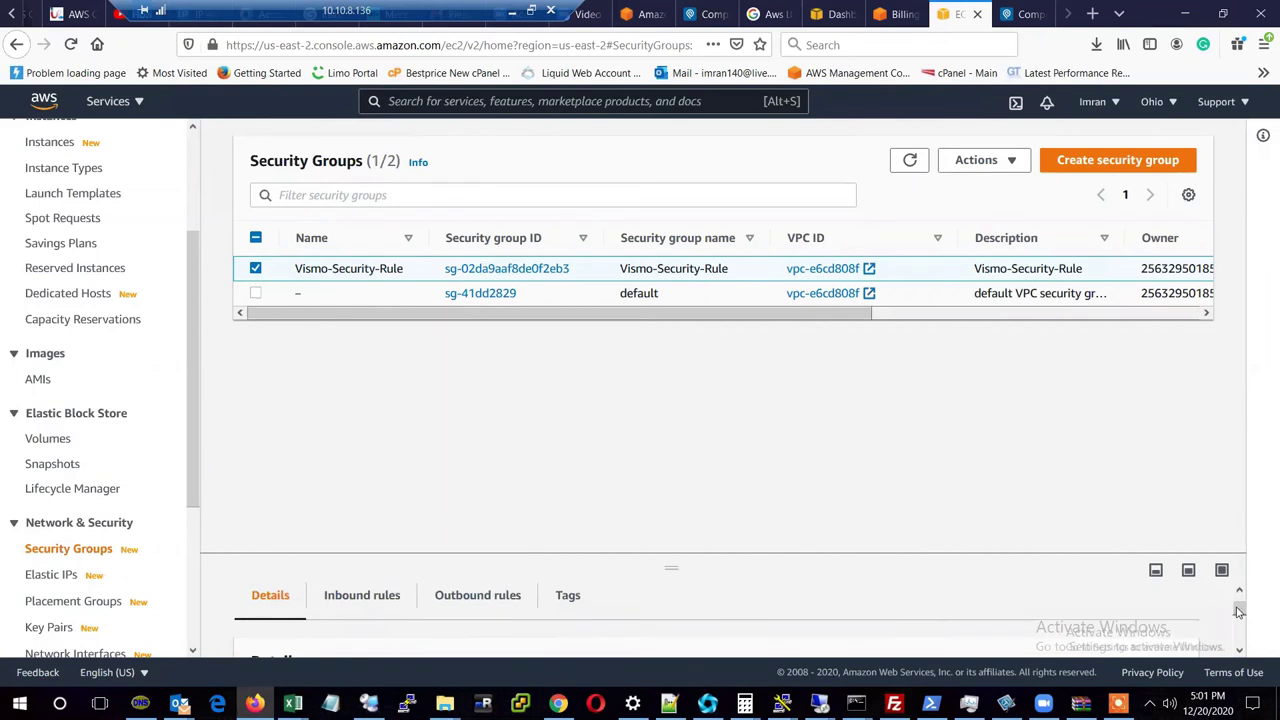
{"action": "left_click", "coordinate": [1013, 162]}
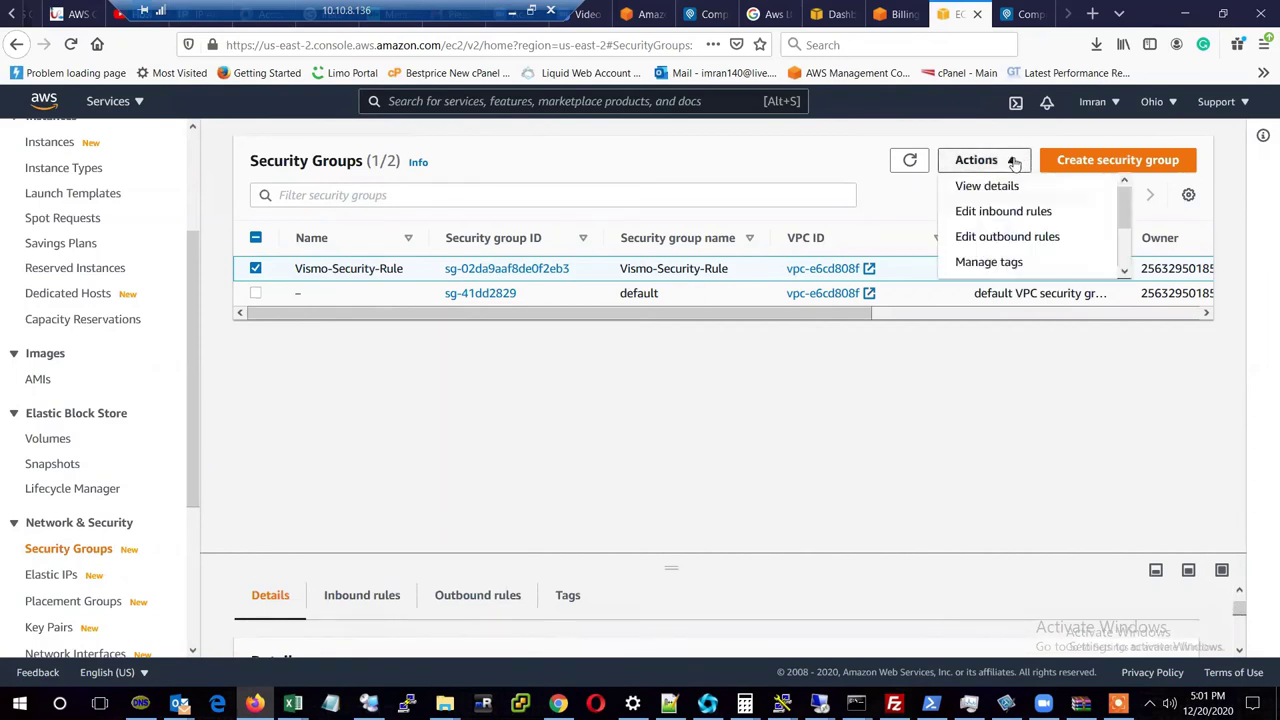
{"action": "left_click", "coordinate": [1020, 216]}
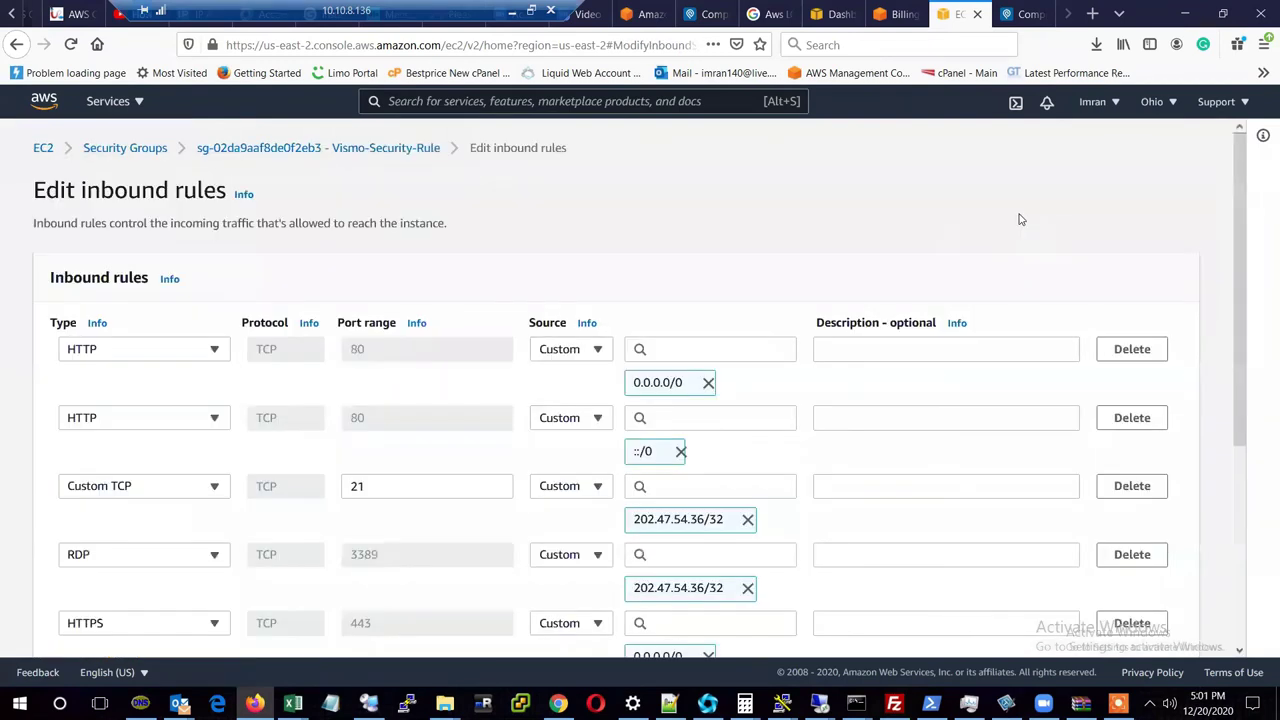
Add another inbound rule to the security group and set its type to RDP.
{"action": "left_click_drag", "start_coordinate": [1236, 382], "coordinate": [1237, 486]}
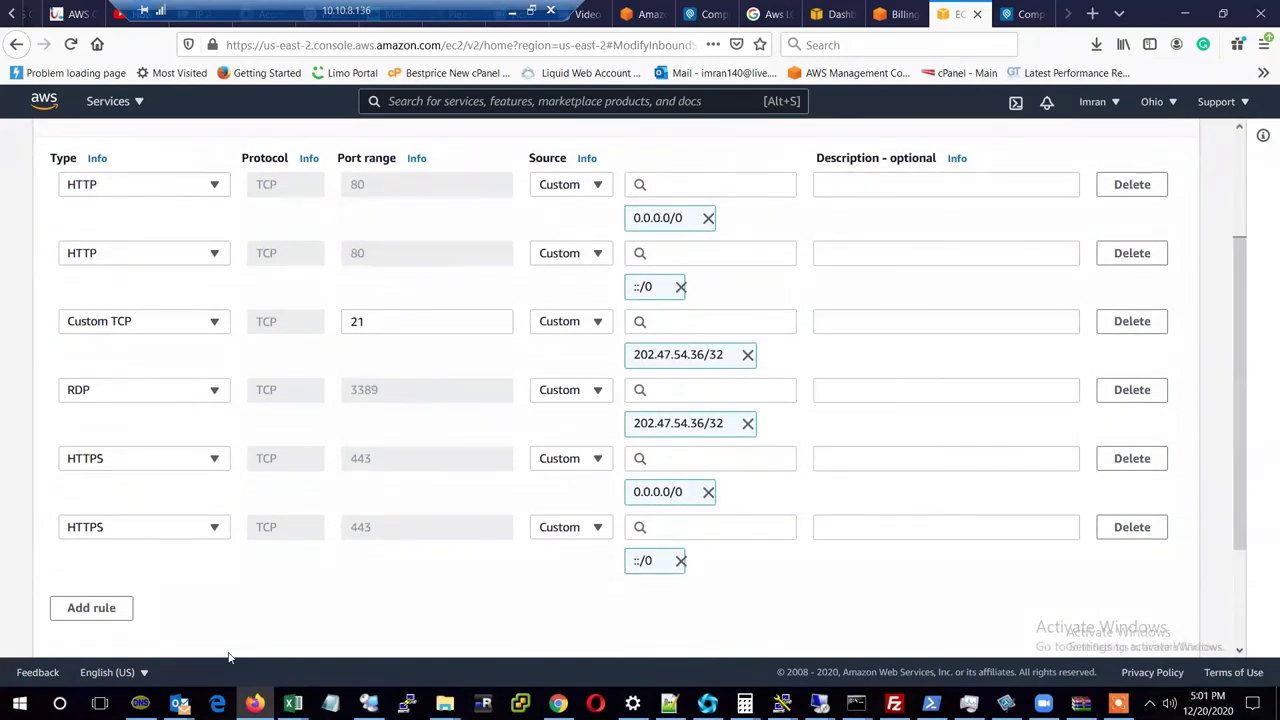
{"action": "left_click", "coordinate": [108, 610]}
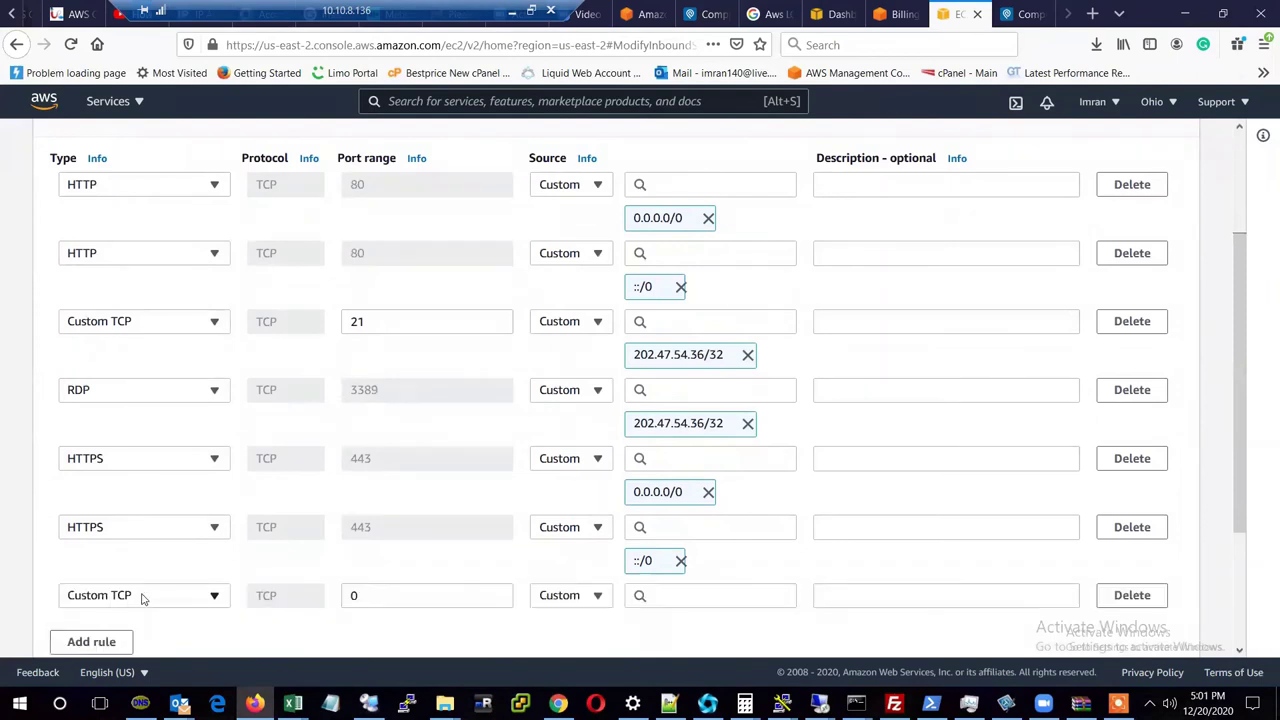
{"action": "left_click", "coordinate": [140, 597]}
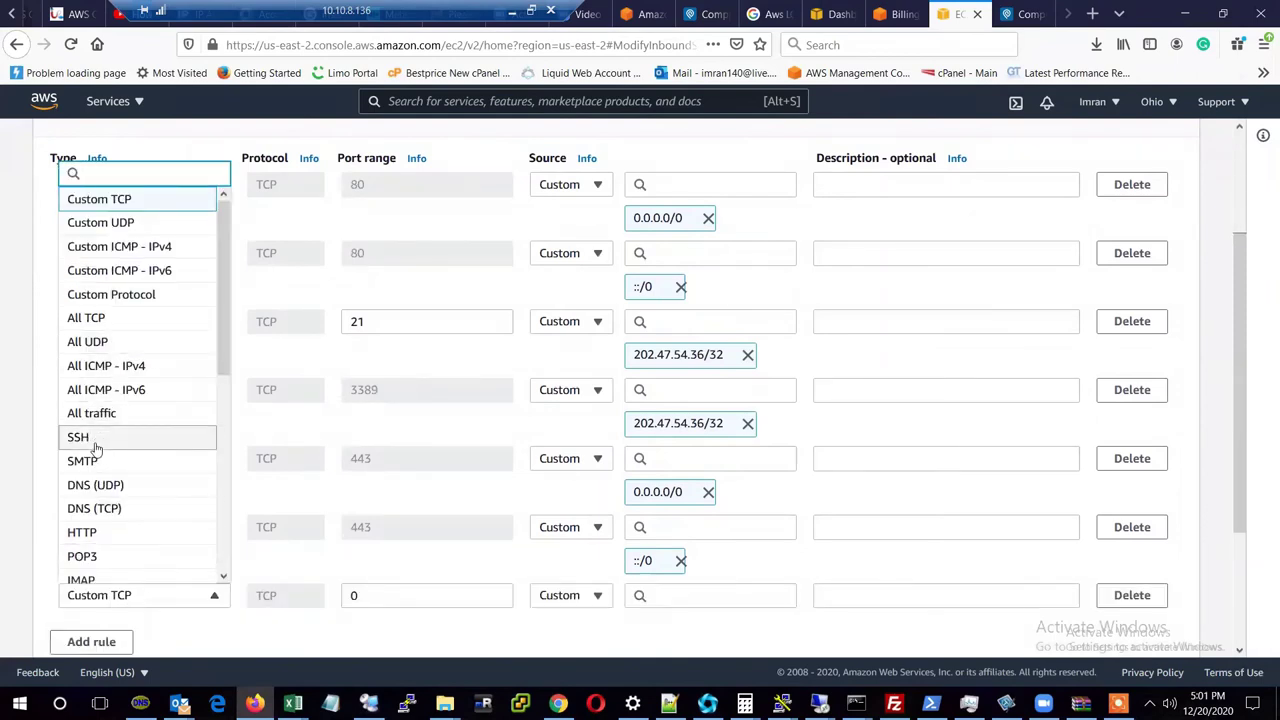
{"action": "type", "text": "r"}
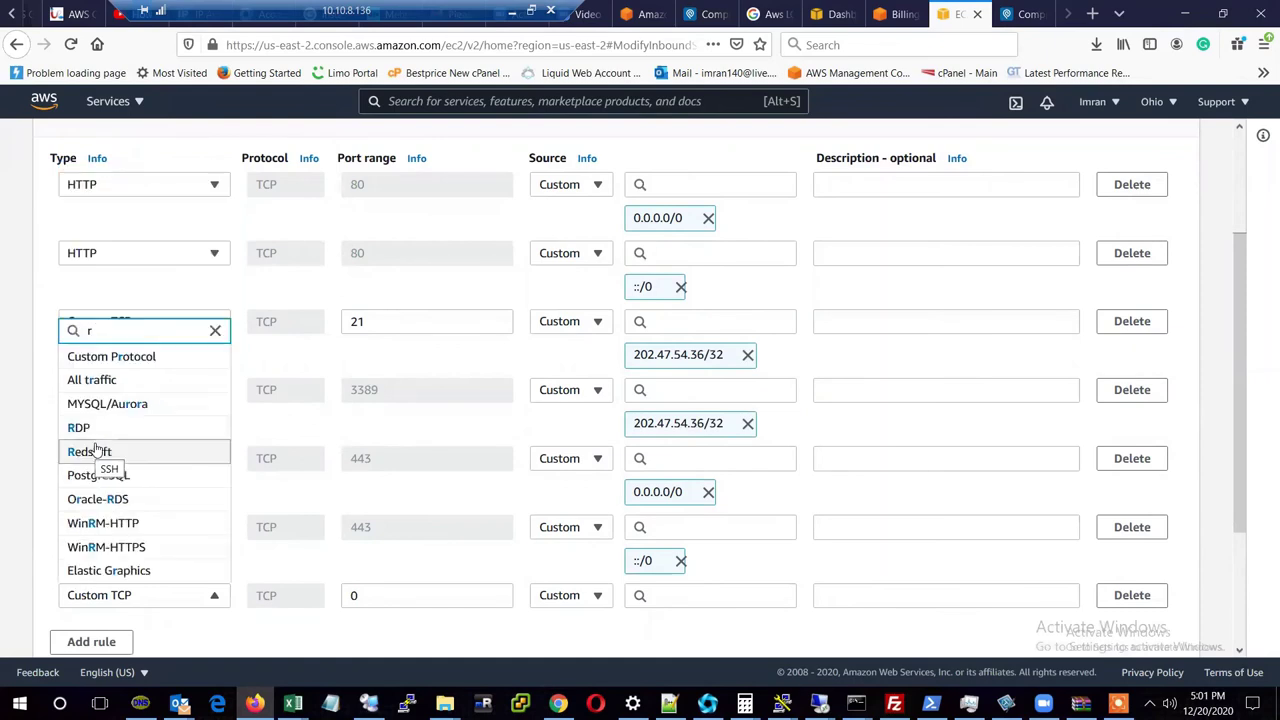
{"action": "type", "text": "d"}
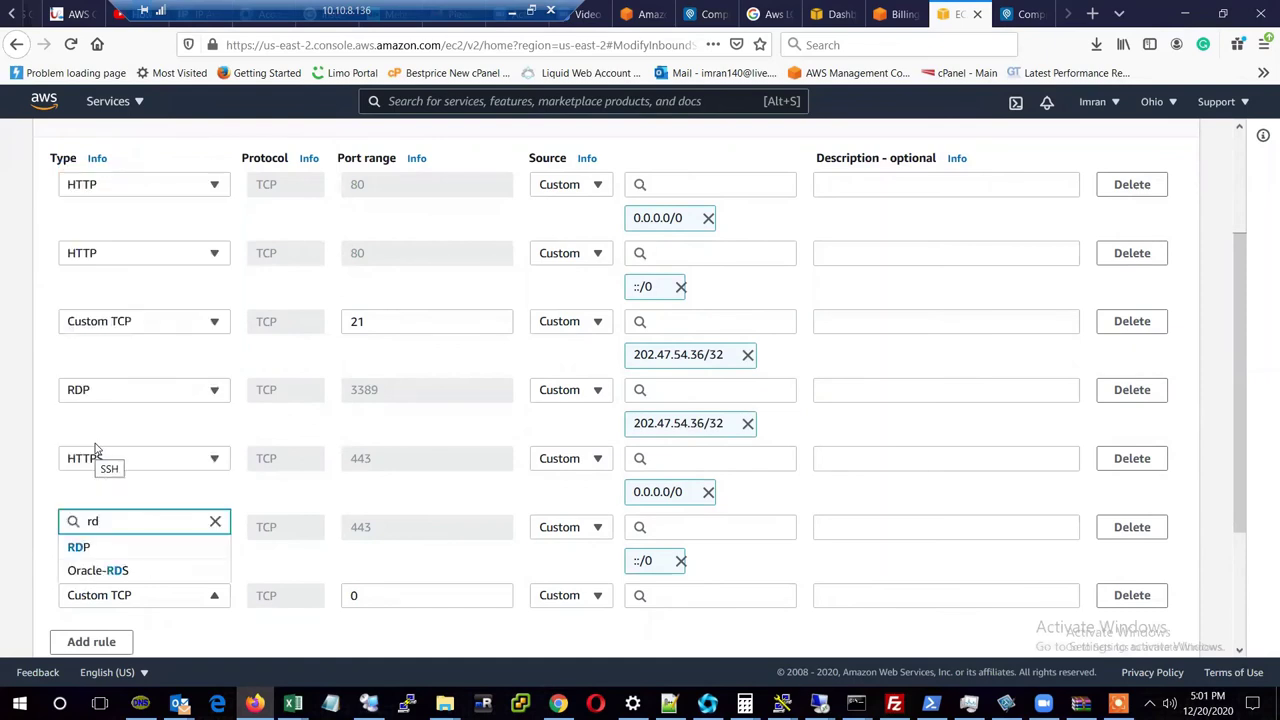
{"action": "left_click", "coordinate": [80, 547]}
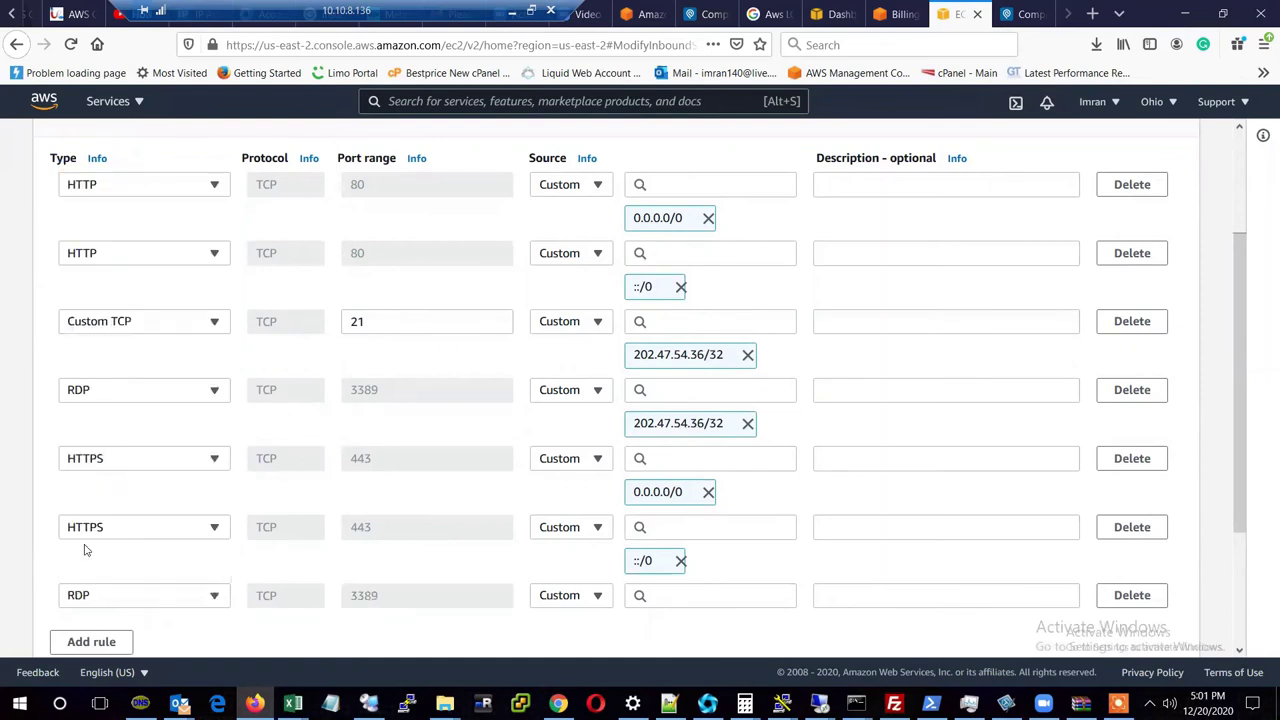
{"action": "left_click", "coordinate": [668, 595]}
{"action": "key", "text": "ctrl+v"}
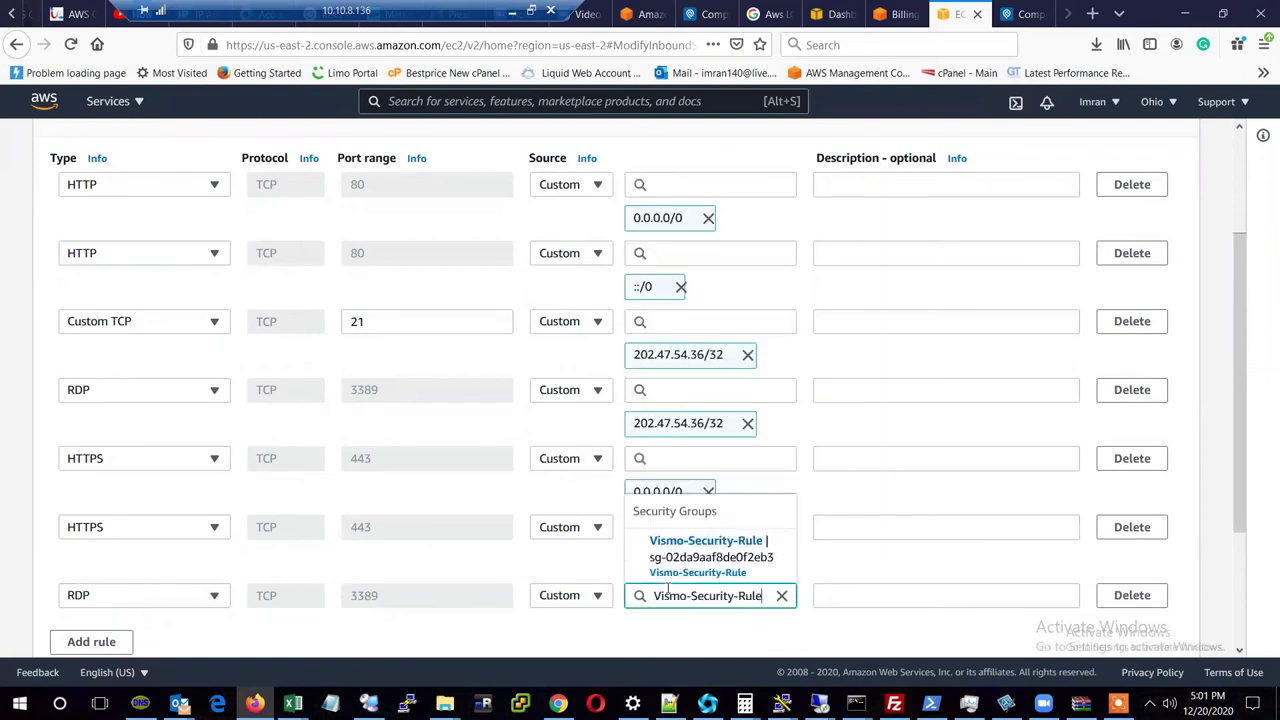
{"action": "key", "text": "BackSpace"}
{"action": "key", "text": "BackSpace"}
{"action": "key", "text": "BackSpace"}
{"action": "key", "text": "BackSpace"}
{"action": "key", "text": "BackSpace"}
{"action": "key", "text": "BackSpace"}
{"action": "key", "text": "BackSpace"}
{"action": "key", "text": "BackSpace"}
{"action": "key", "text": "BackSpace"}
{"action": "key", "text": "BackSpace"}
{"action": "key", "text": "BackSpace"}
{"action": "key", "text": "BackSpace"}
{"action": "key", "text": "BackSpace"}
{"action": "key", "text": "BackSpace"}
{"action": "key", "text": "BackSpace"}
{"action": "key", "text": "BackSpace"}
{"action": "key", "text": "BackSpace"}
{"action": "key", "text": "BackSpace"}
{"action": "key", "text": "BackSpace"}
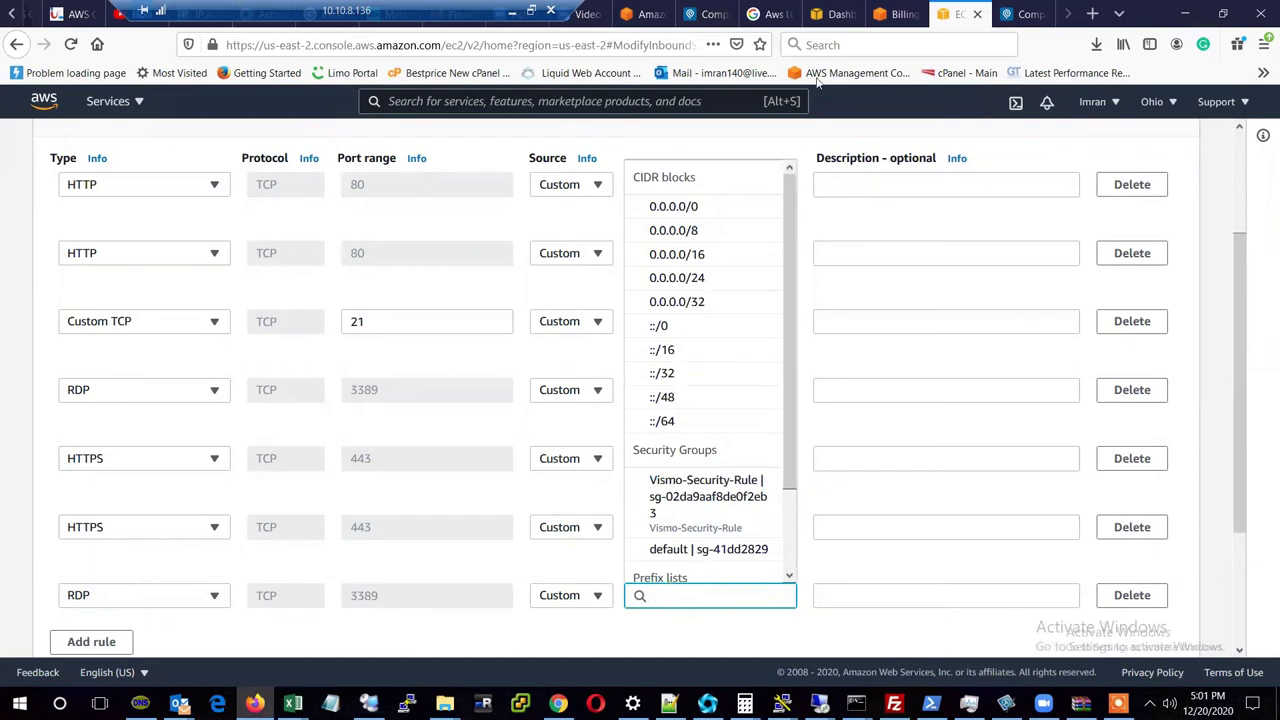
{"action": "left_click", "coordinate": [1016, 24]}
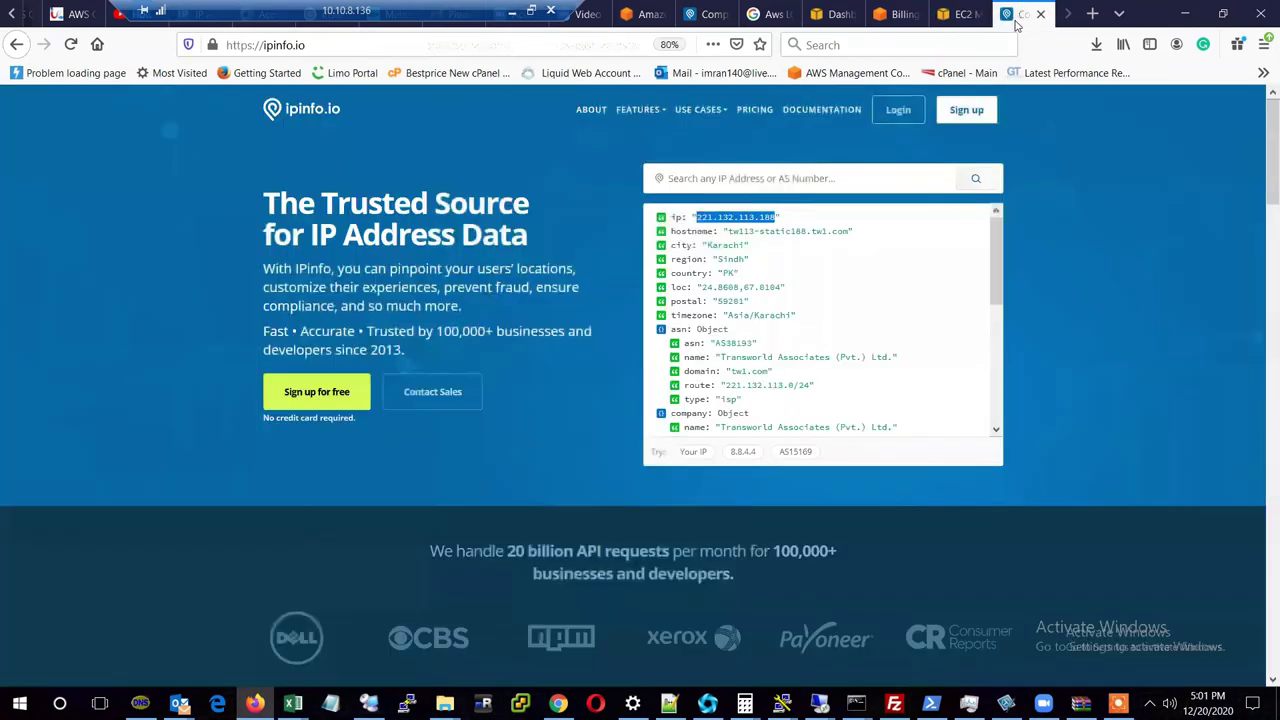
{"action": "key", "text": "ctrl+c"}
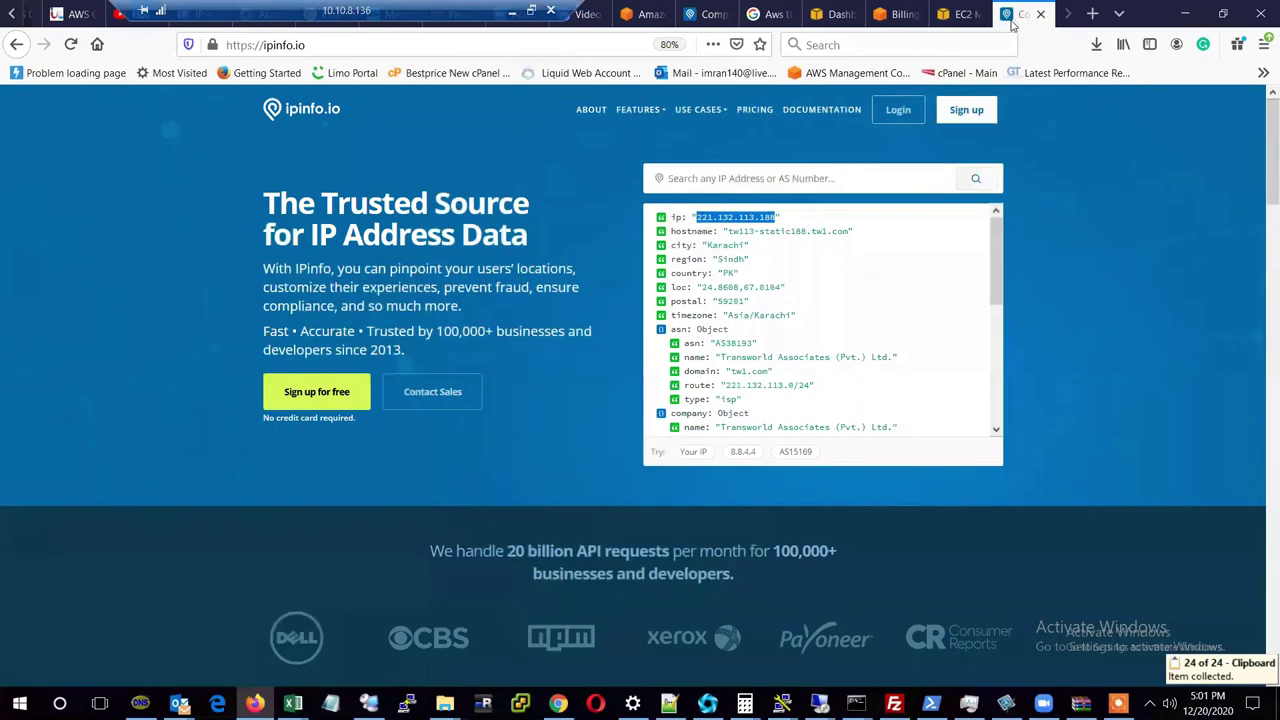
{"action": "left_click", "coordinate": [963, 16]}
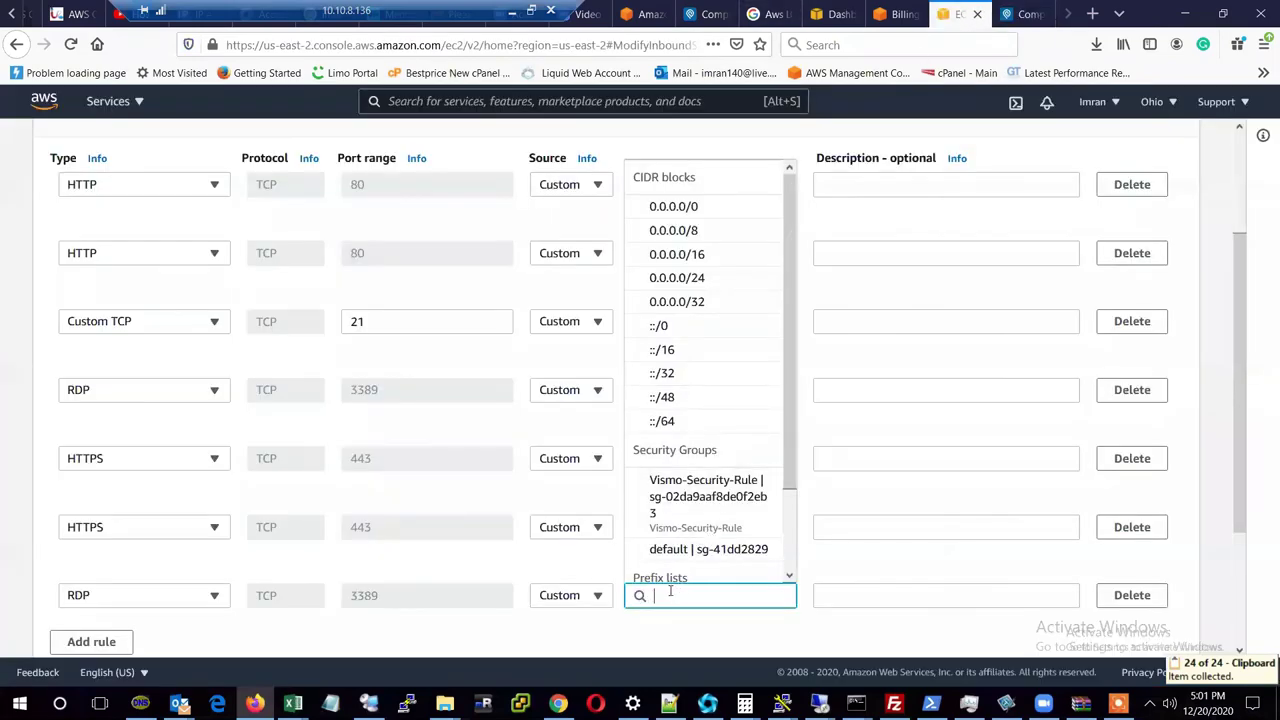
{"action": "key", "text": "ctrl+v"}
{"action": "type", "text": "/"}
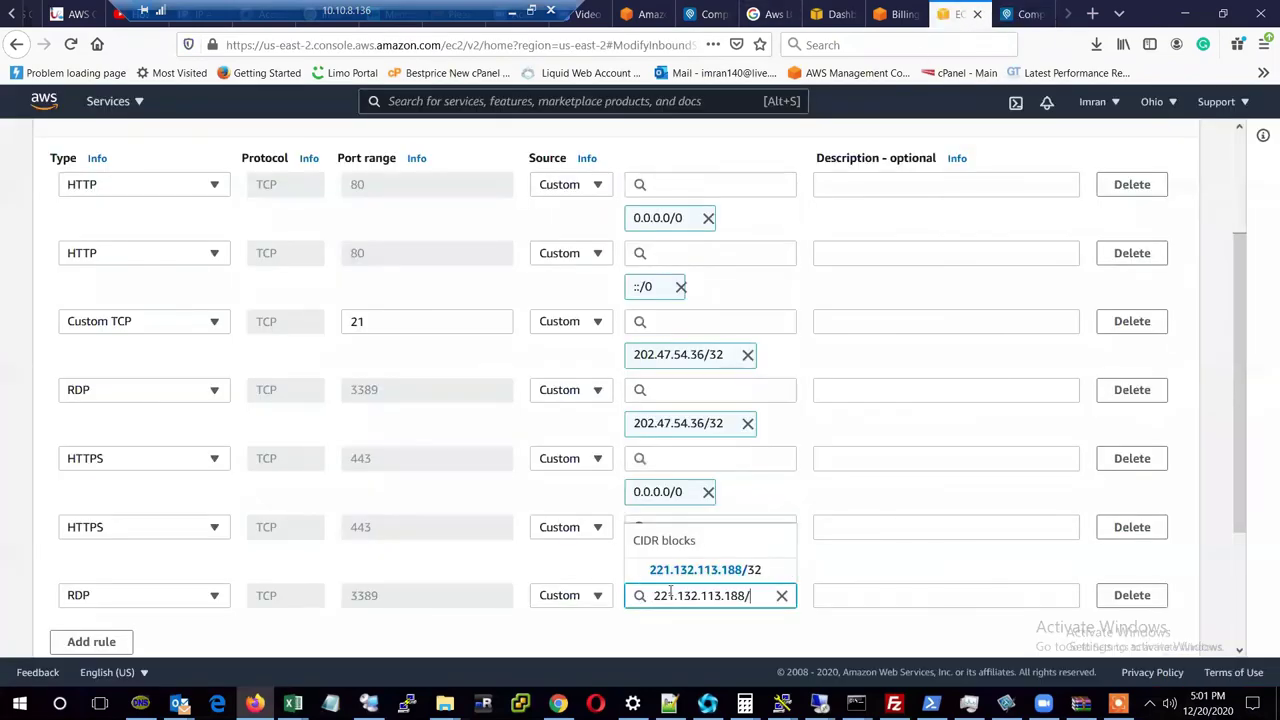
{"action": "type", "text": "32"}
{"action": "left_click", "coordinate": [745, 572]}
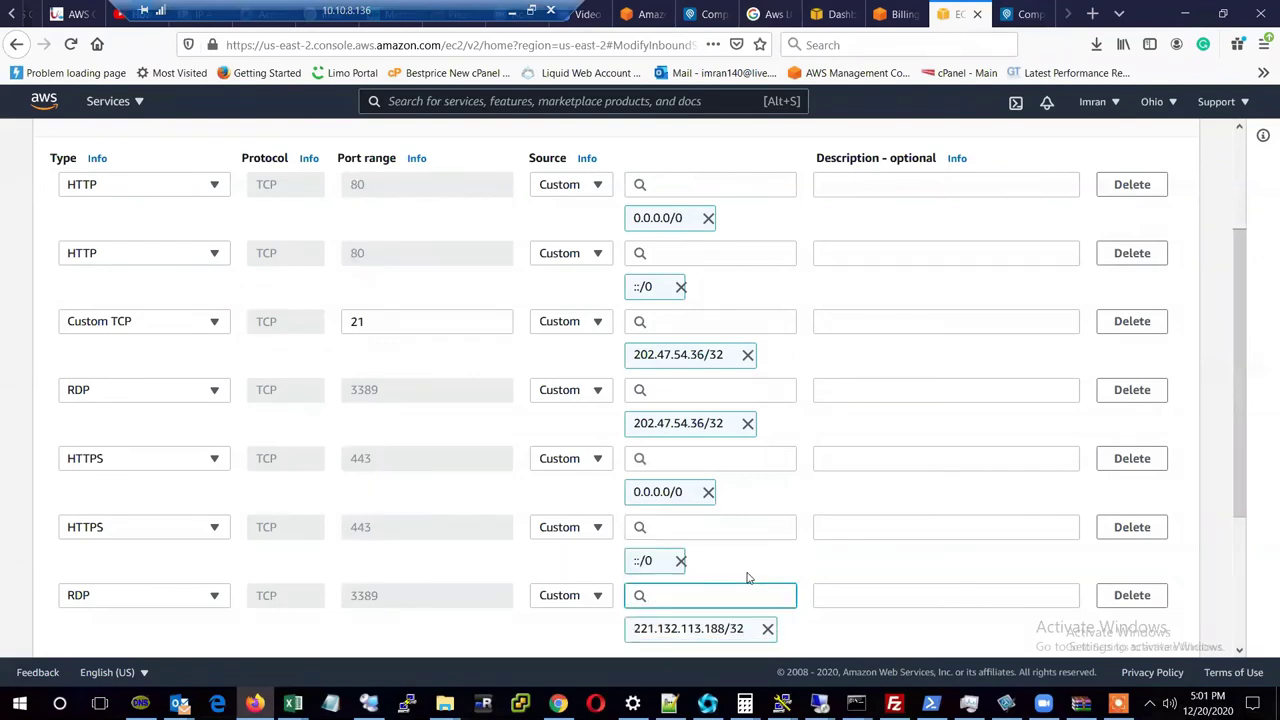
Describe the new RDP rule with the owner's first name followed by "-Office", and save the inbound rules.
{"action": "left_click_drag", "start_coordinate": [1241, 500], "coordinate": [1240, 570]}
{"action": "left_click", "coordinate": [1045, 490]}
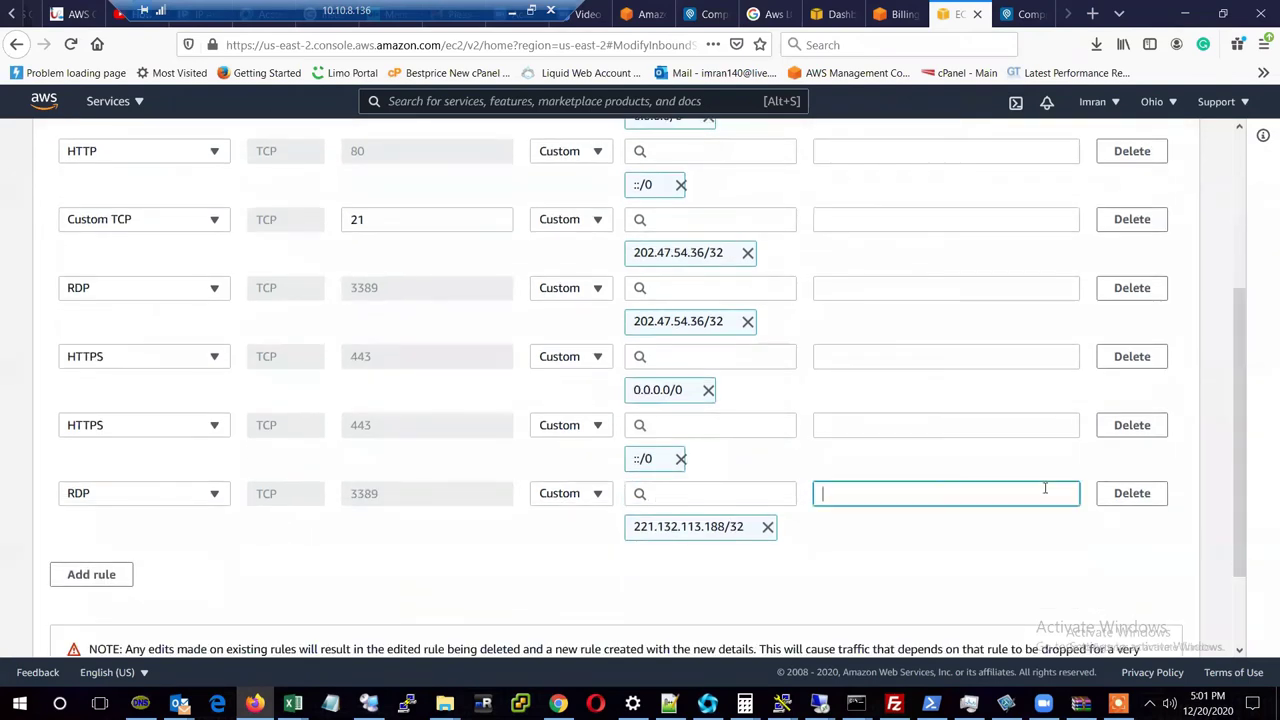
{"action": "type", "text": "Office"}
{"action": "key", "text": "BackSpace"}
{"action": "key", "text": "BackSpace"}
{"action": "key", "text": "BackSpace"}
{"action": "key", "text": "BackSpace"}
{"action": "key", "text": "BackSpace"}
{"action": "key", "text": "BackSpace"}
{"action": "type", "text": "Imran-Office"}
{"action": "left_click_drag", "start_coordinate": [1246, 500], "coordinate": [1248, 590]}
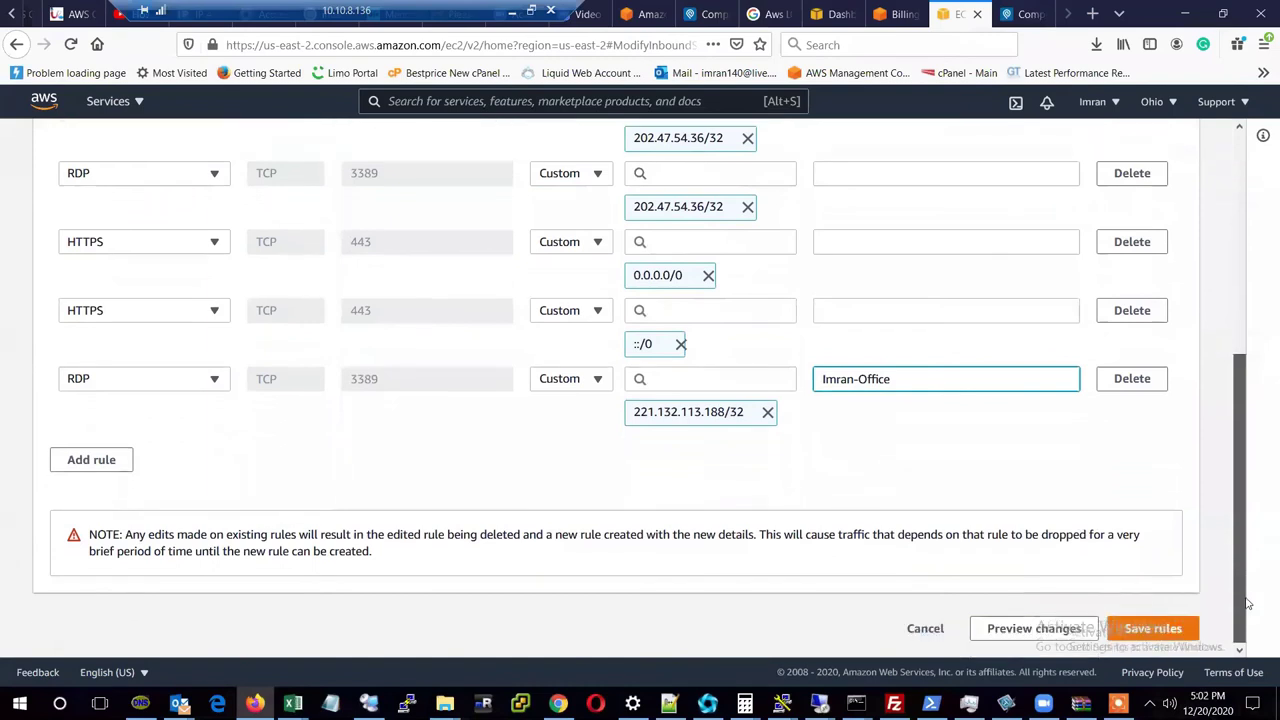
{"action": "left_click", "coordinate": [1168, 630]}
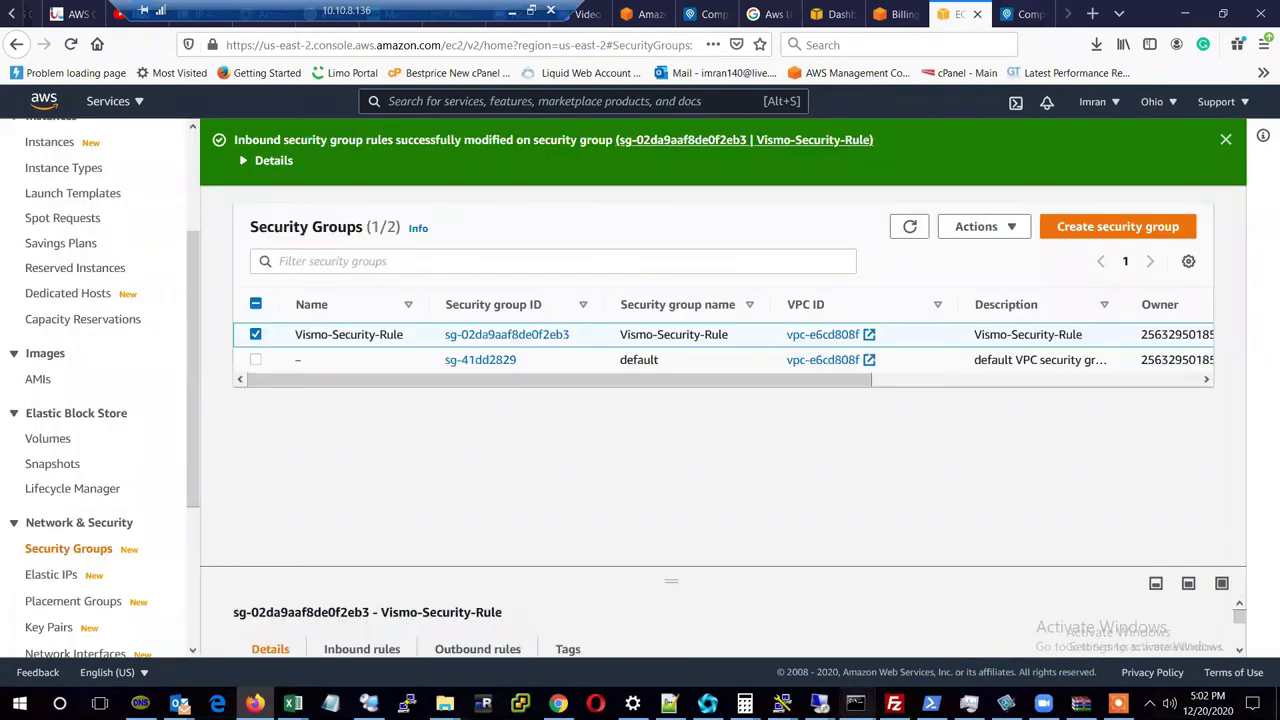
Switch to Command Prompt and rerun telnet 18.222.220.170 3389 to test the instance's RDP port.
{"action": "mouse_move", "coordinate": [855, 703]}
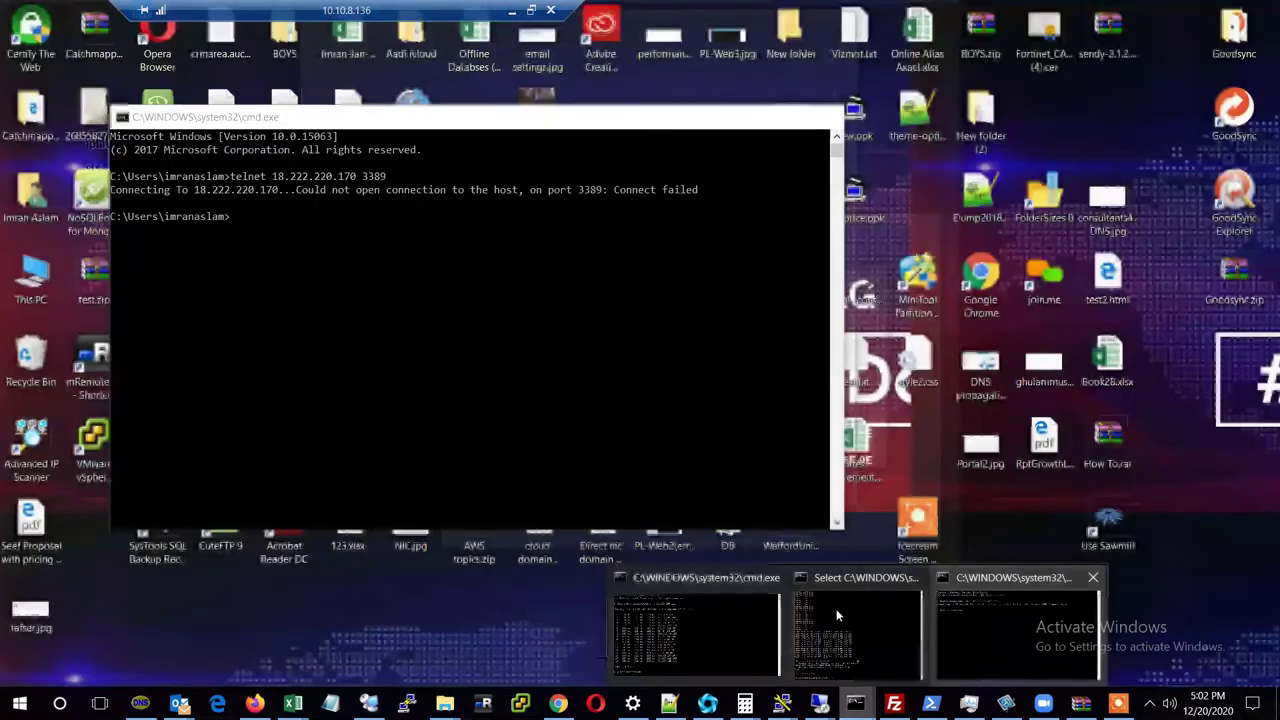
{"action": "left_click", "coordinate": [838, 615]}
{"action": "key", "text": "Up"}
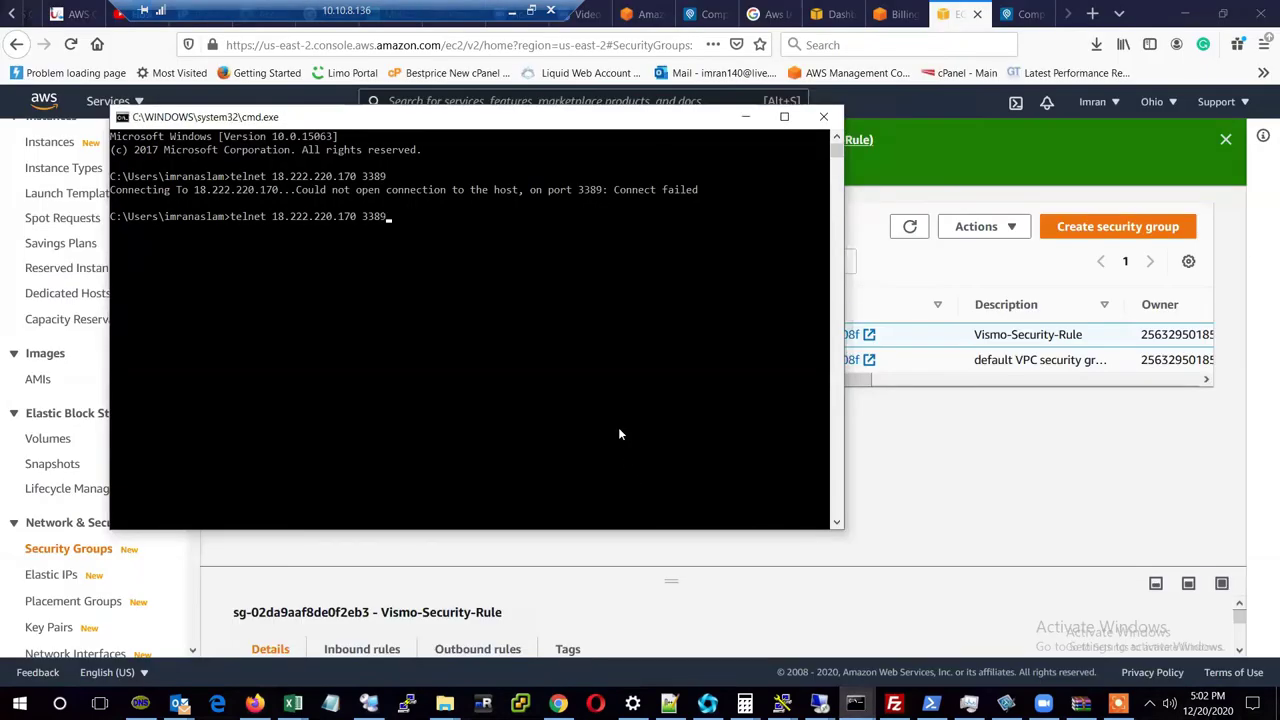
{"action": "key", "text": "Return"}
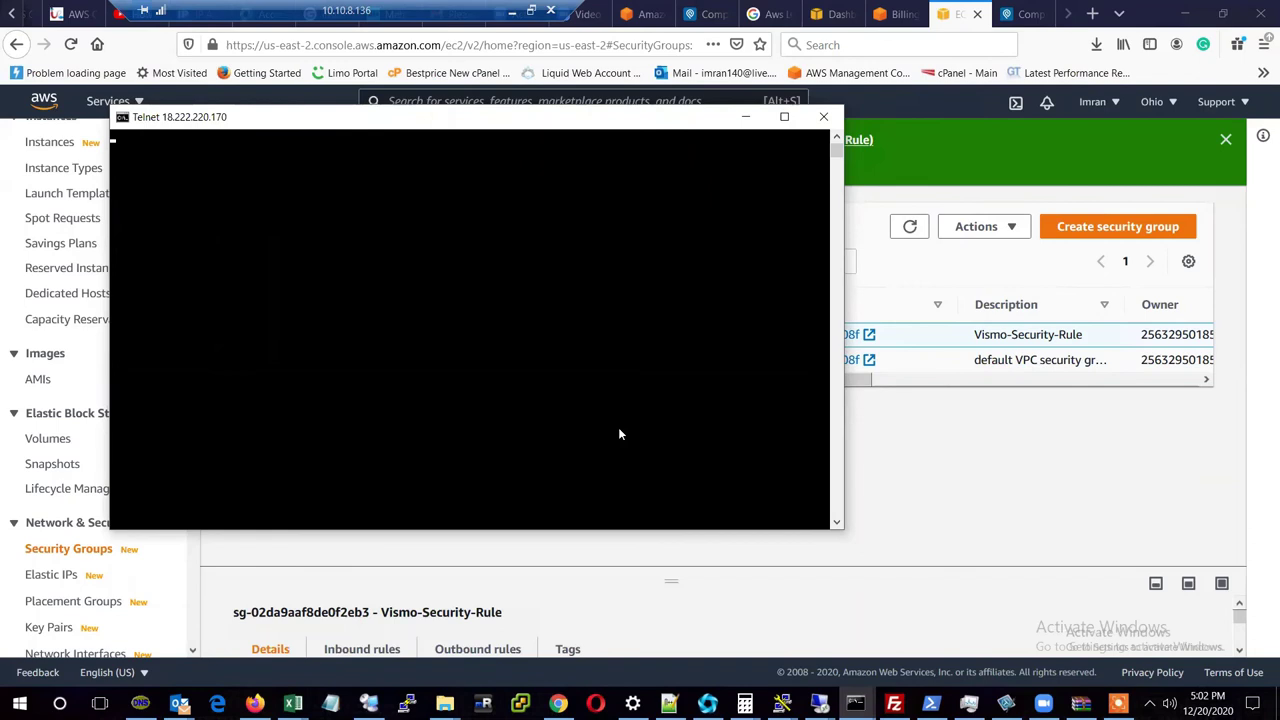
Launch Remote Desktop Connection with mstsc /admin, clear its computer name, and minimise it along with the telnet window.
{"action": "key", "text": "super+r"}
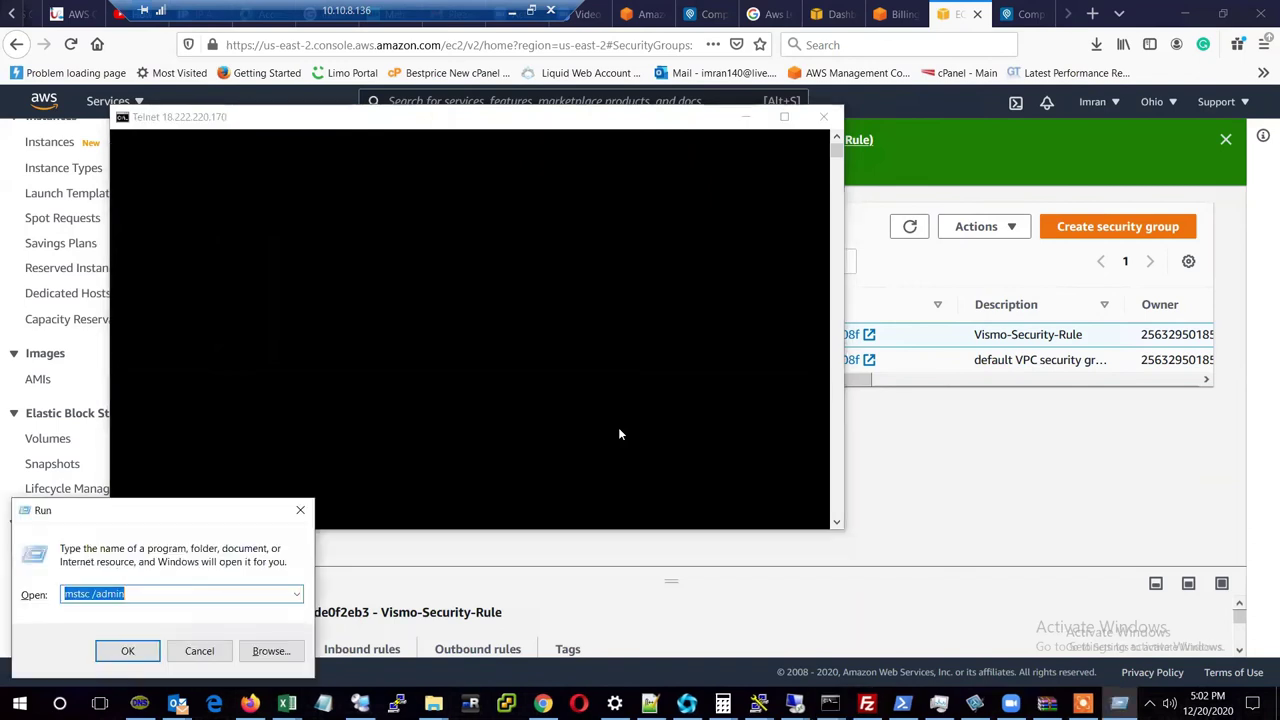
{"action": "key", "text": "Return"}
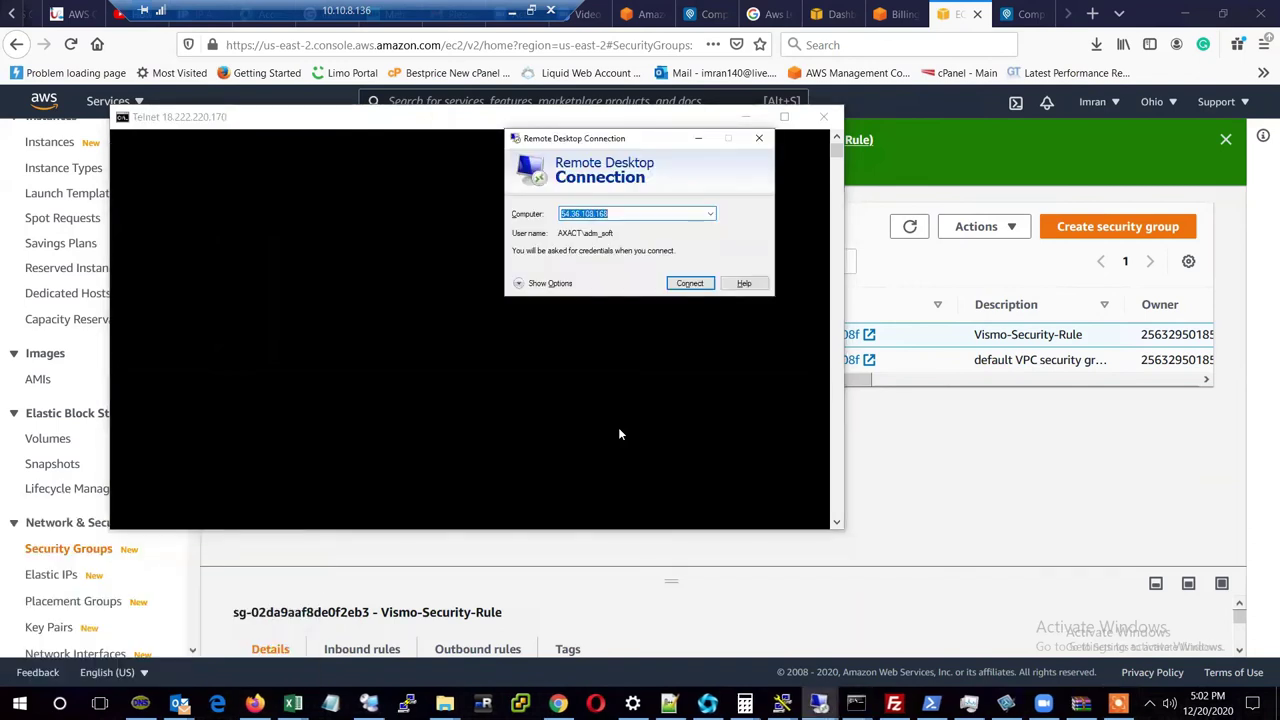
{"action": "key", "text": "BackSpace"}
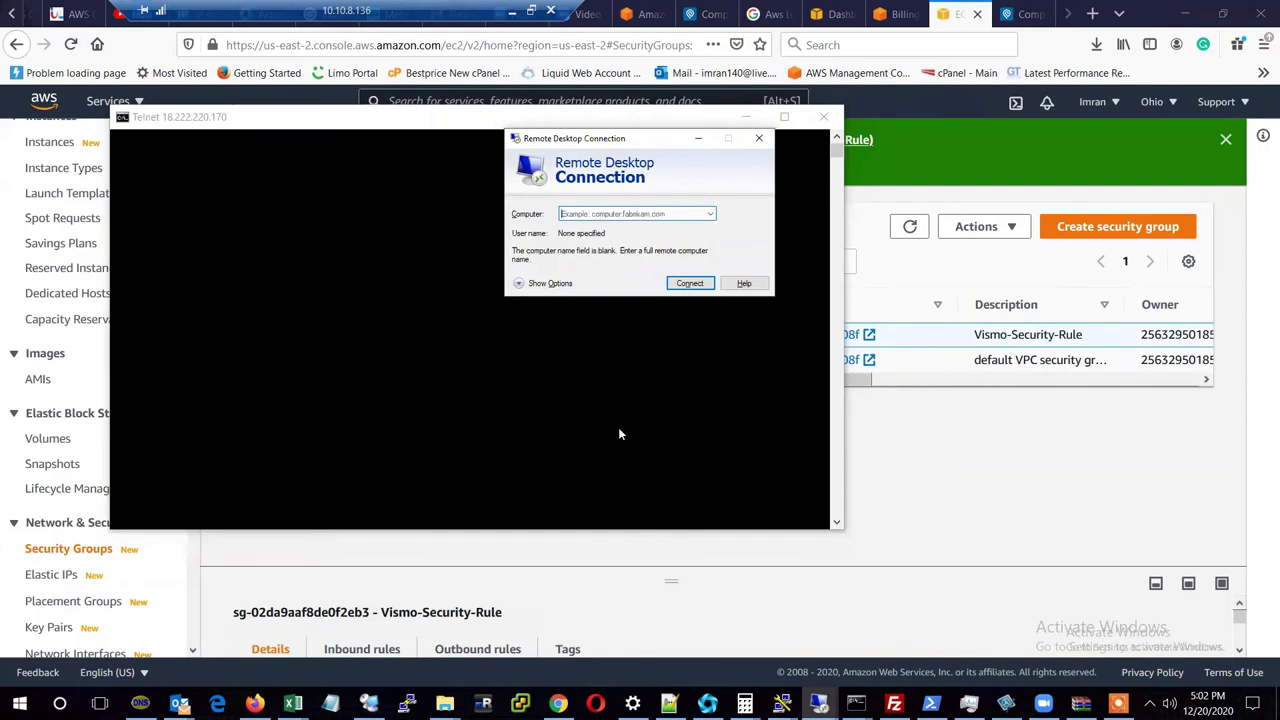
{"action": "left_click", "coordinate": [697, 144]}
{"action": "left_click", "coordinate": [746, 118]}
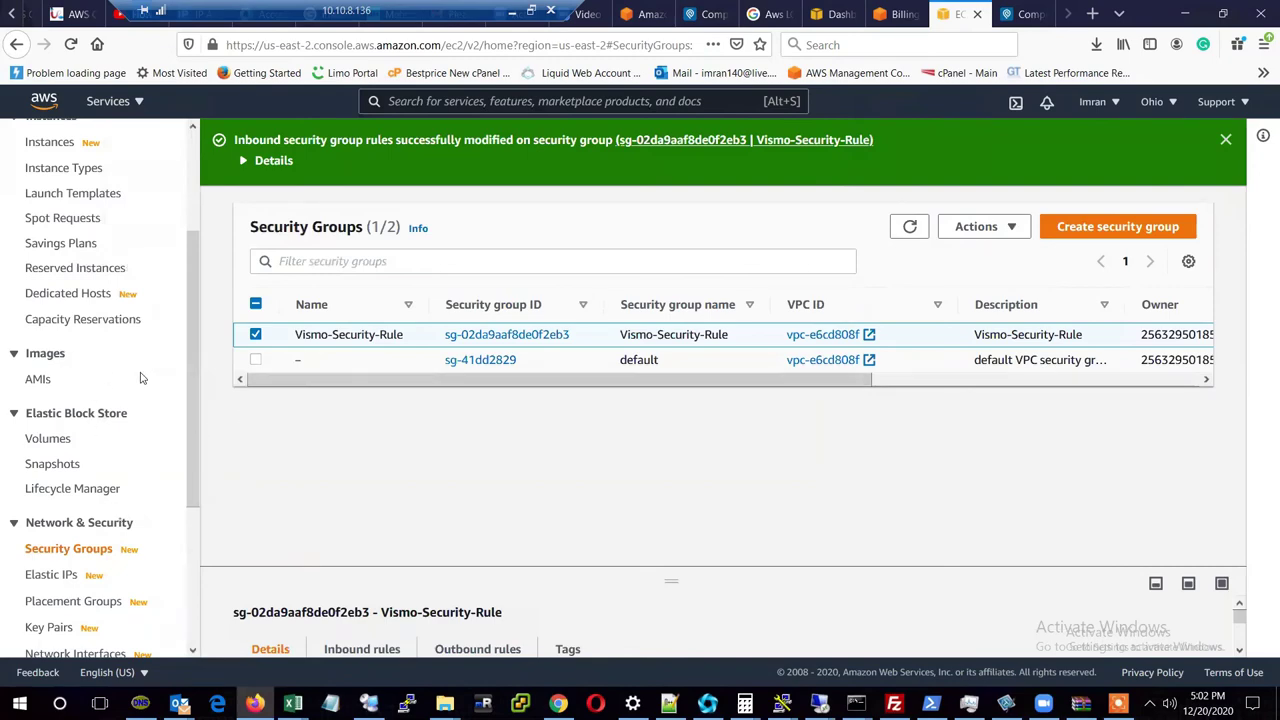
Open the EC2 Instances list and copy the Vismotech instance's public IPv4 address.
{"action": "scroll", "coordinate": [180, 392], "scroll_direction": "up", "scroll_amount": 3}
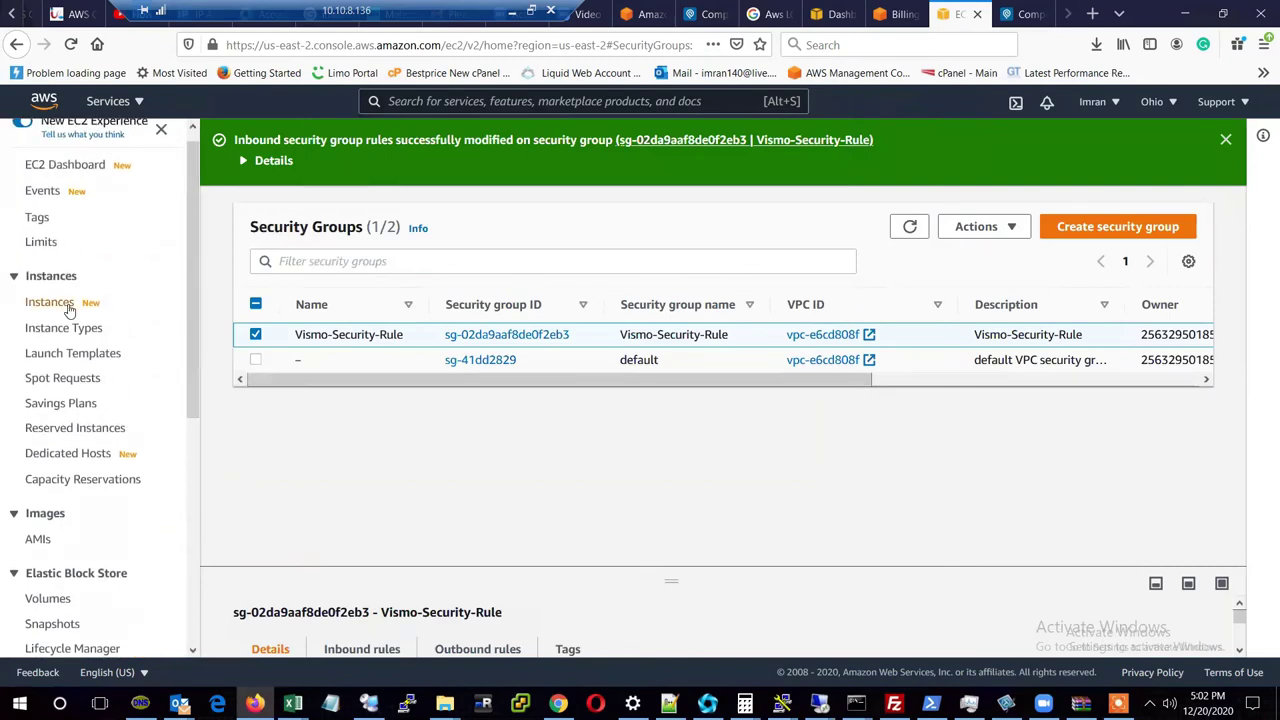
{"action": "left_click", "coordinate": [50, 302]}
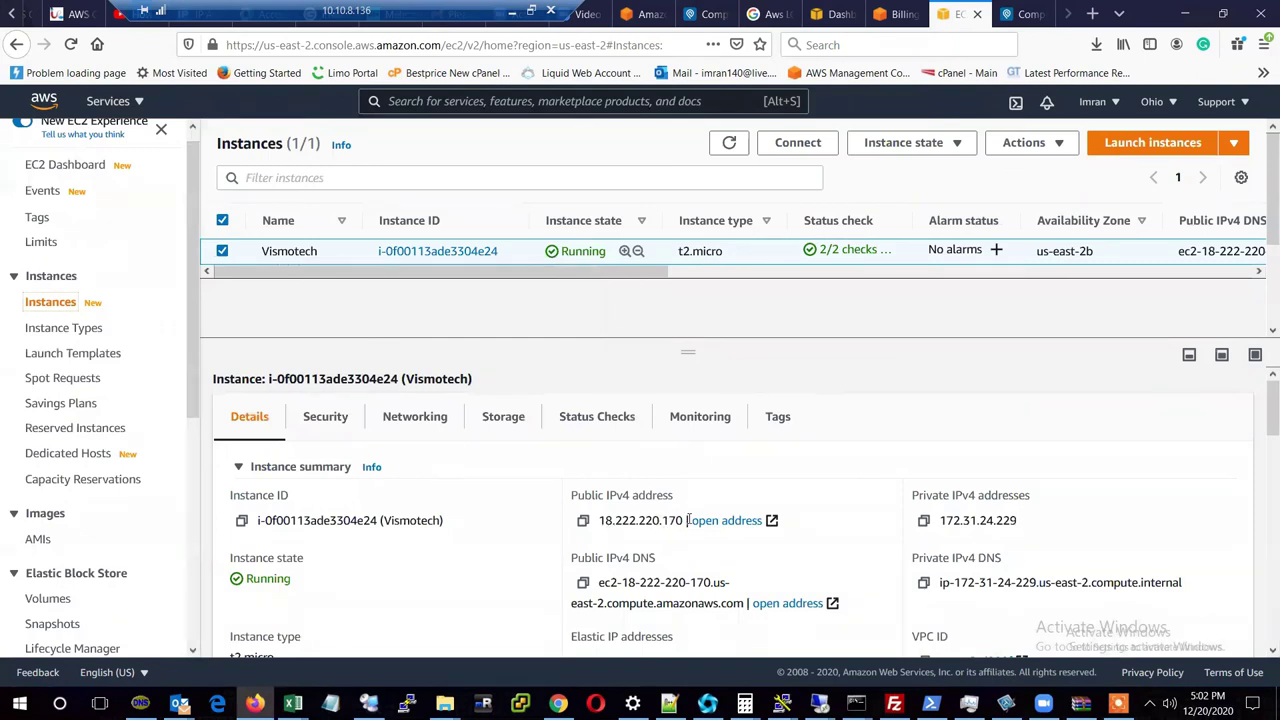
{"action": "left_click_drag", "start_coordinate": [687, 520], "coordinate": [603, 526]}
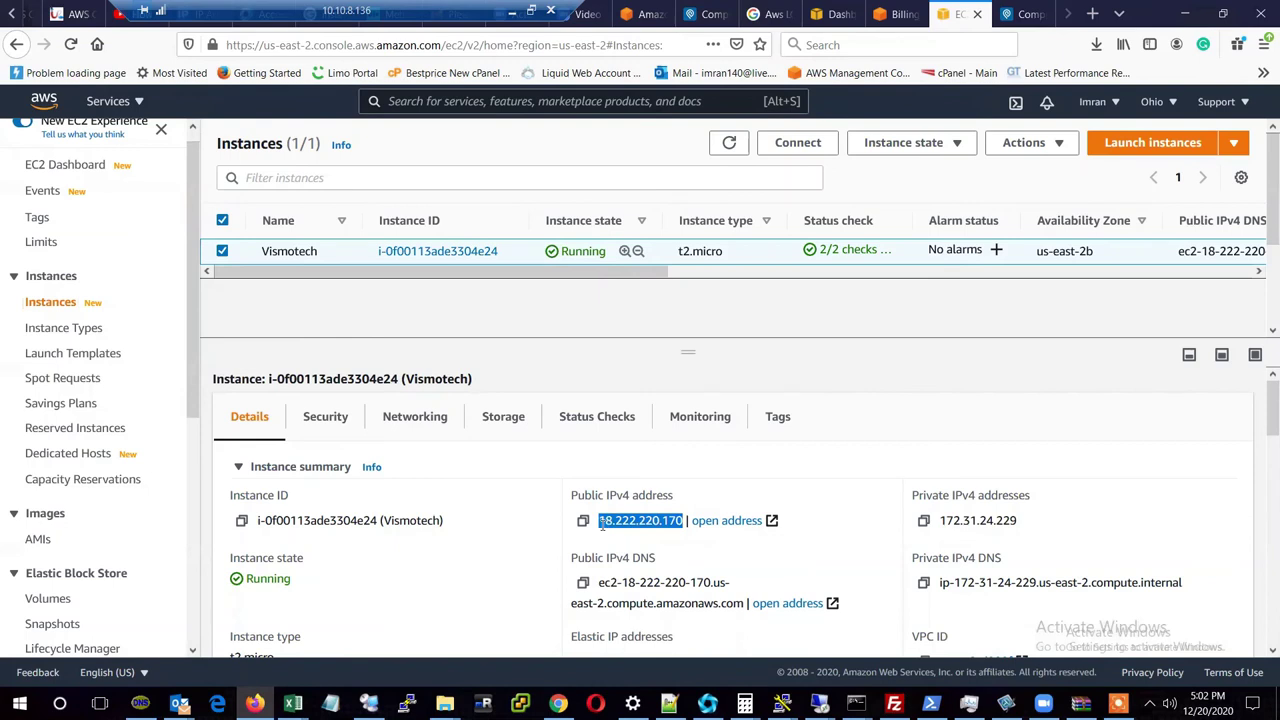
{"action": "key", "text": "ctrl+c"}
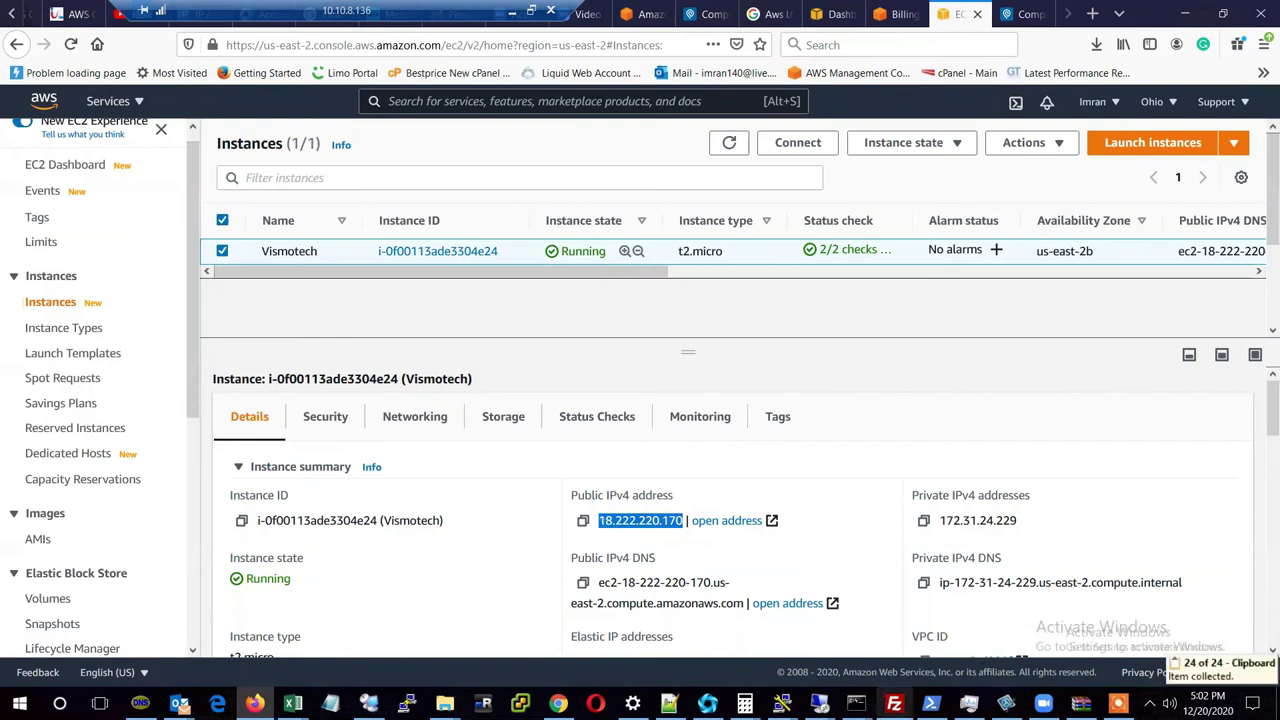
Restore the blank Remote Desktop Connection window, enter 18.222.220.170 as the computer, and start connecting.
{"action": "left_click", "coordinate": [819, 703]}
{"action": "left_click", "coordinate": [1138, 665]}
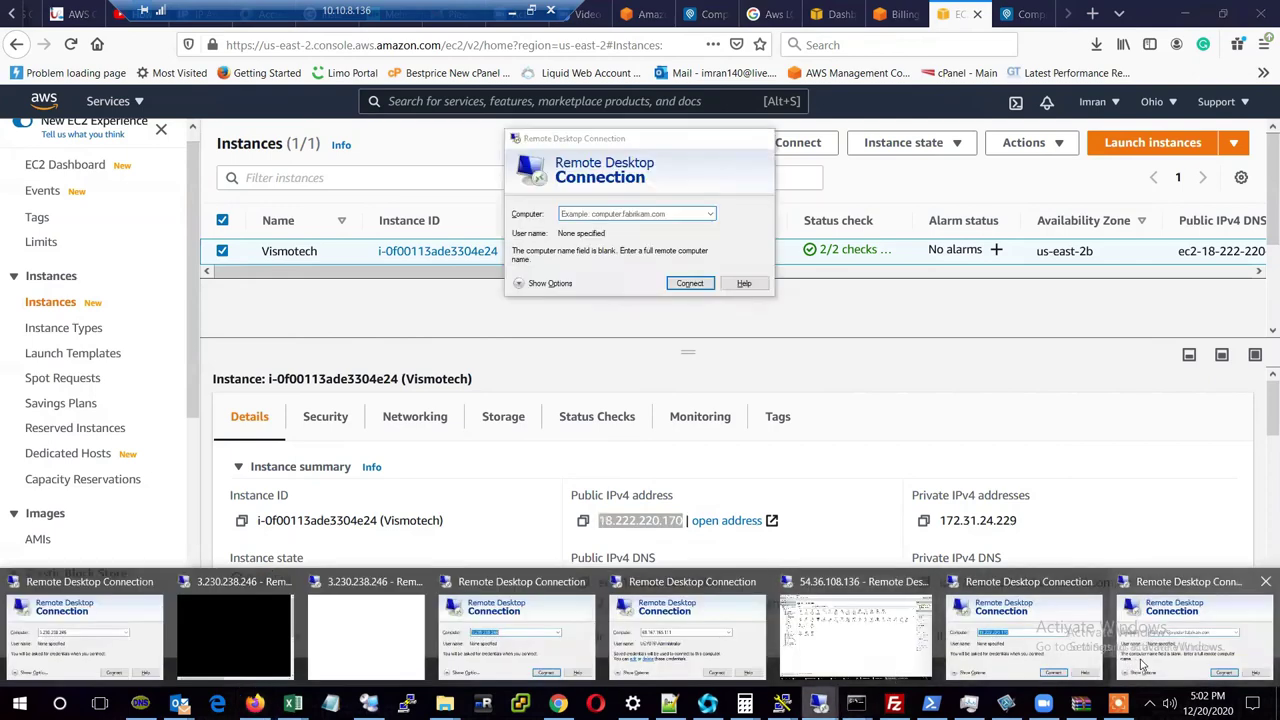
{"action": "key", "text": "ctrl+v"}
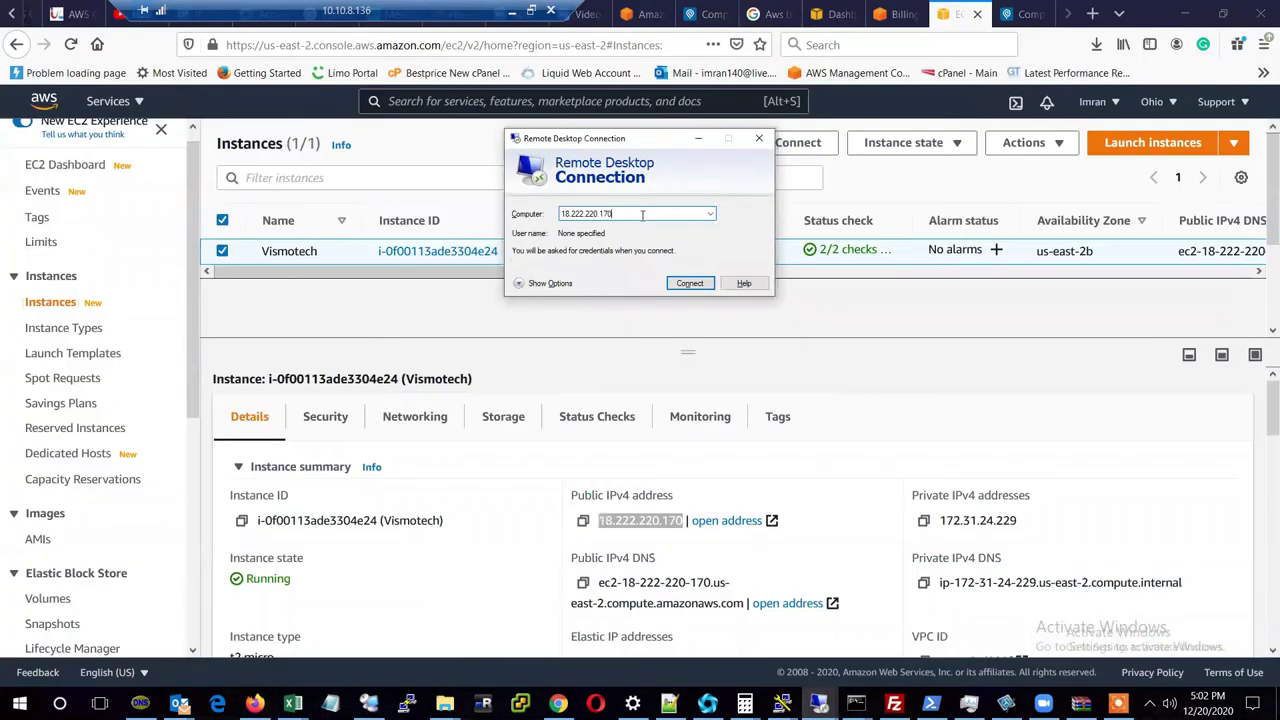
{"action": "left_click", "coordinate": [684, 284]}
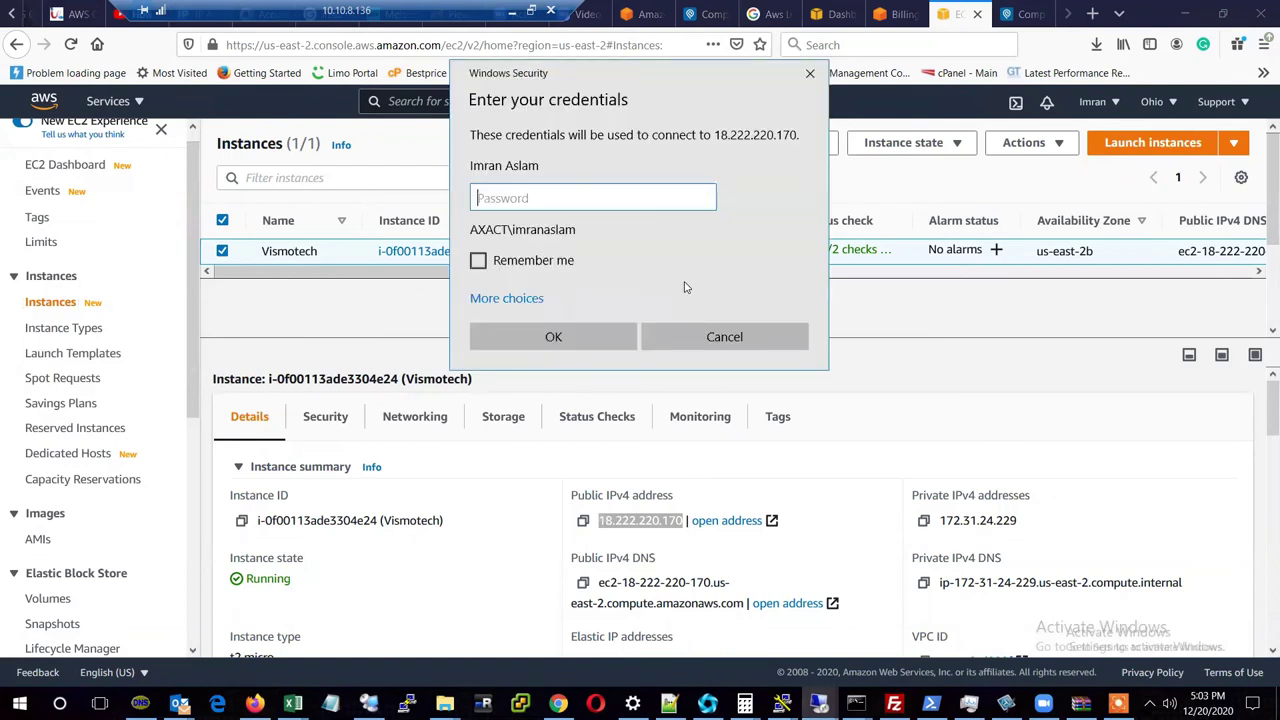
Bring up the sign-in form for a different account and cancel the credentials request.
{"action": "left_click", "coordinate": [530, 299]}
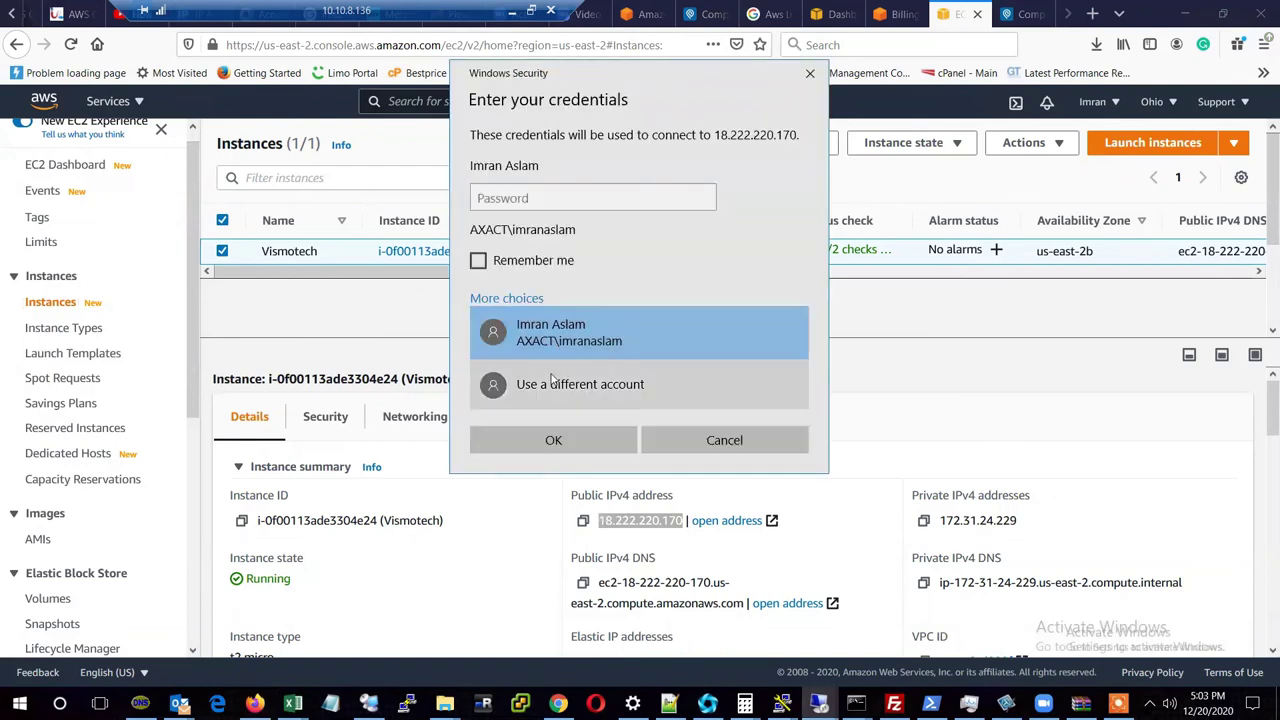
{"action": "left_click", "coordinate": [550, 372]}
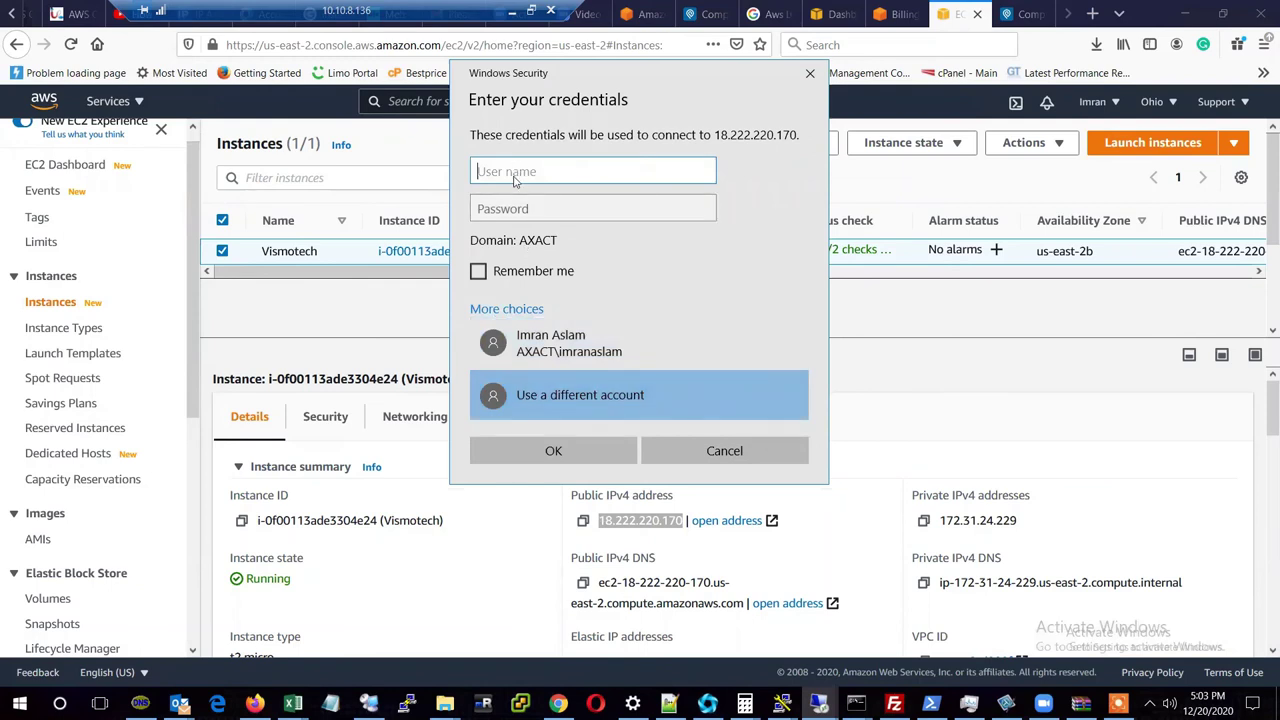
{"action": "left_click", "coordinate": [725, 458]}
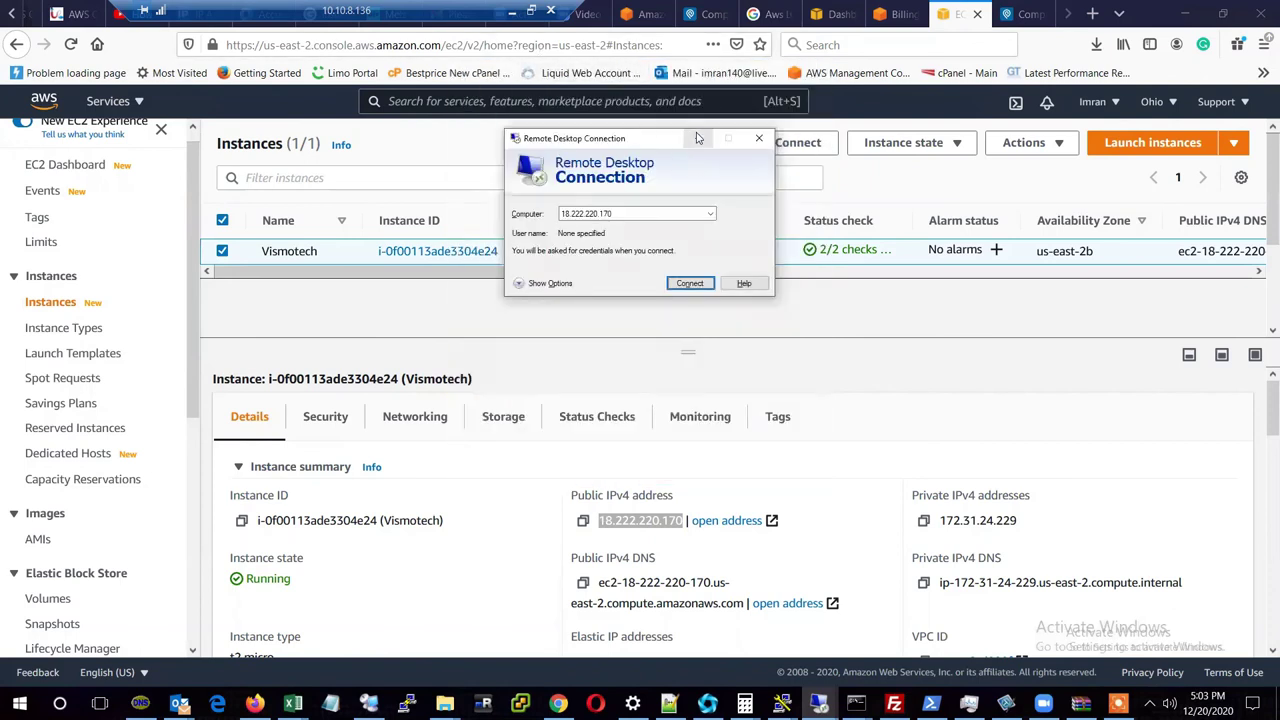
Minimise the Remote Desktop Connection window and the 10.10.8.136 remote session to return to the local desktop.
{"action": "left_click", "coordinate": [698, 138]}
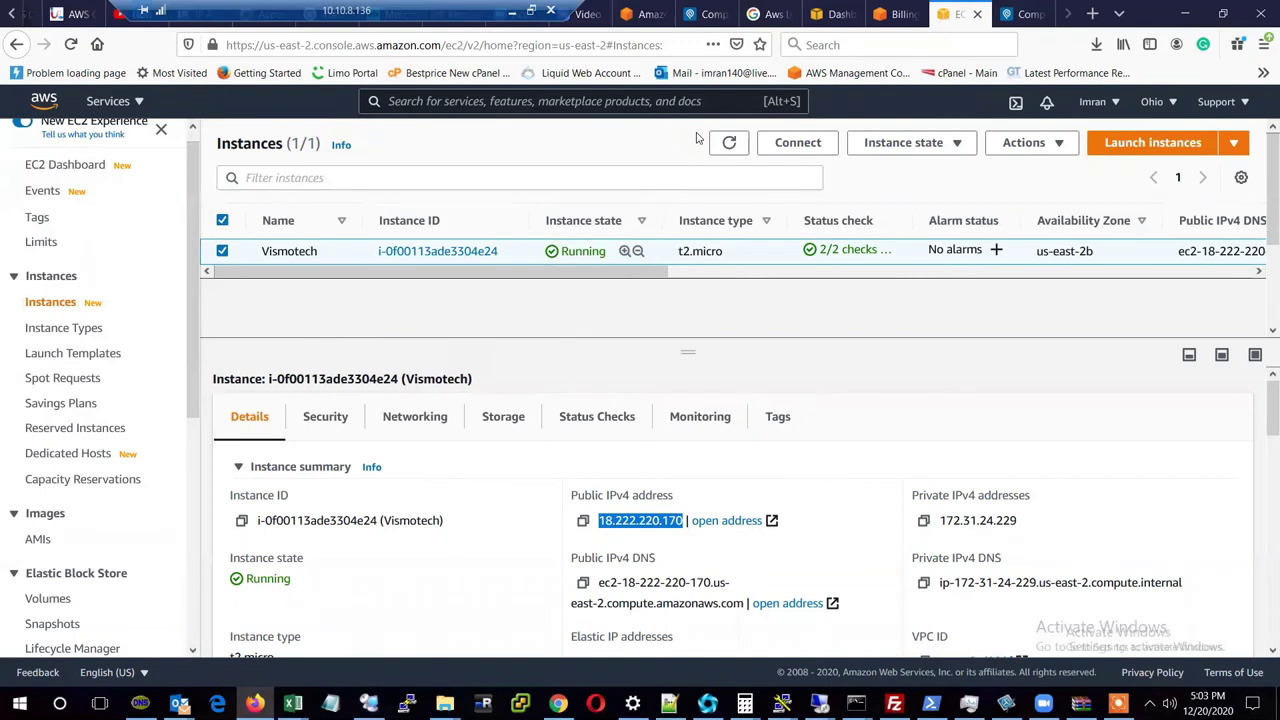
{"action": "left_click", "coordinate": [512, 14]}
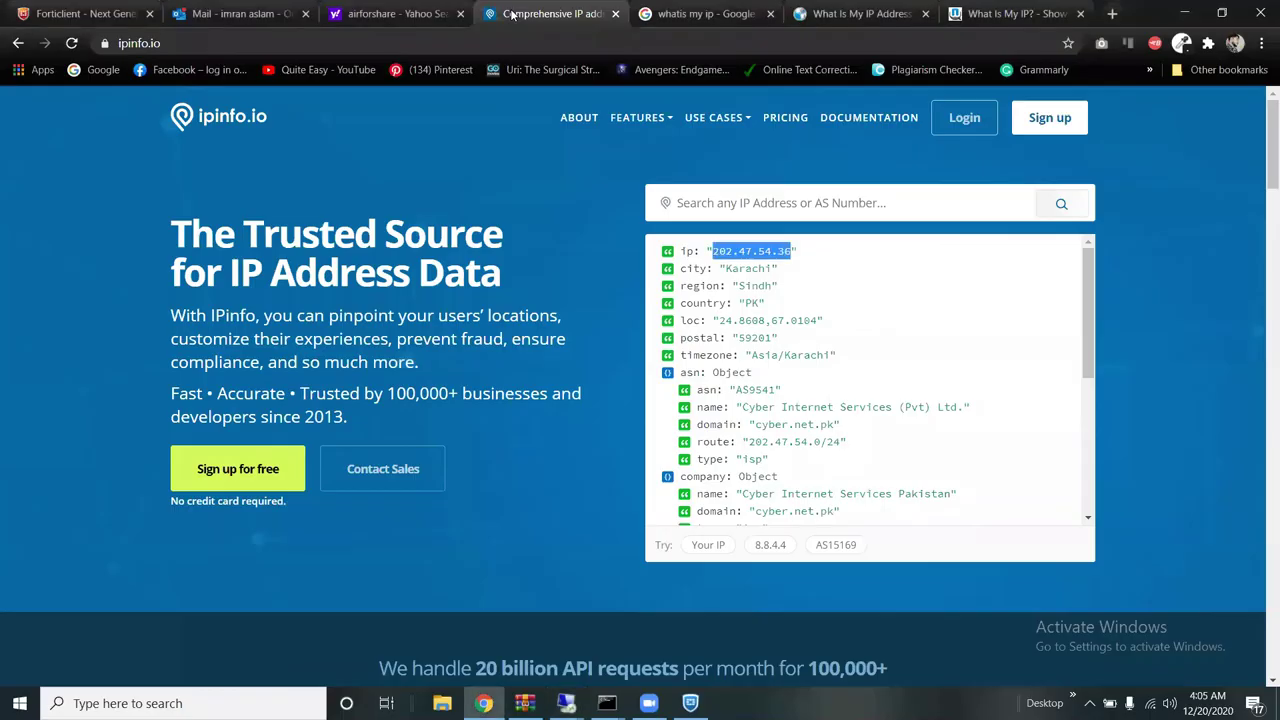
Switch to the 18.222.220.170 remote session and view the Ethernet connection's details through Network and Sharing Center.
{"action": "mouse_move", "coordinate": [566, 703]}
{"action": "left_click", "coordinate": [630, 642]}
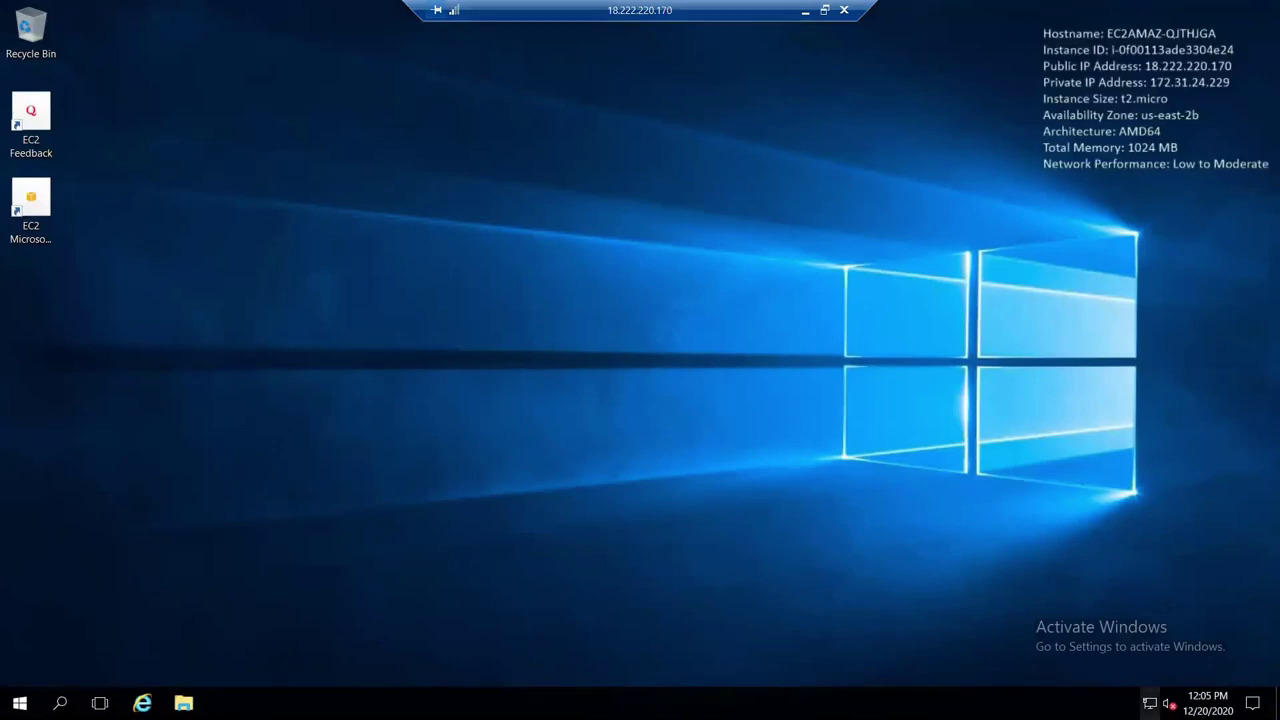
{"action": "right_click", "coordinate": [1148, 698]}
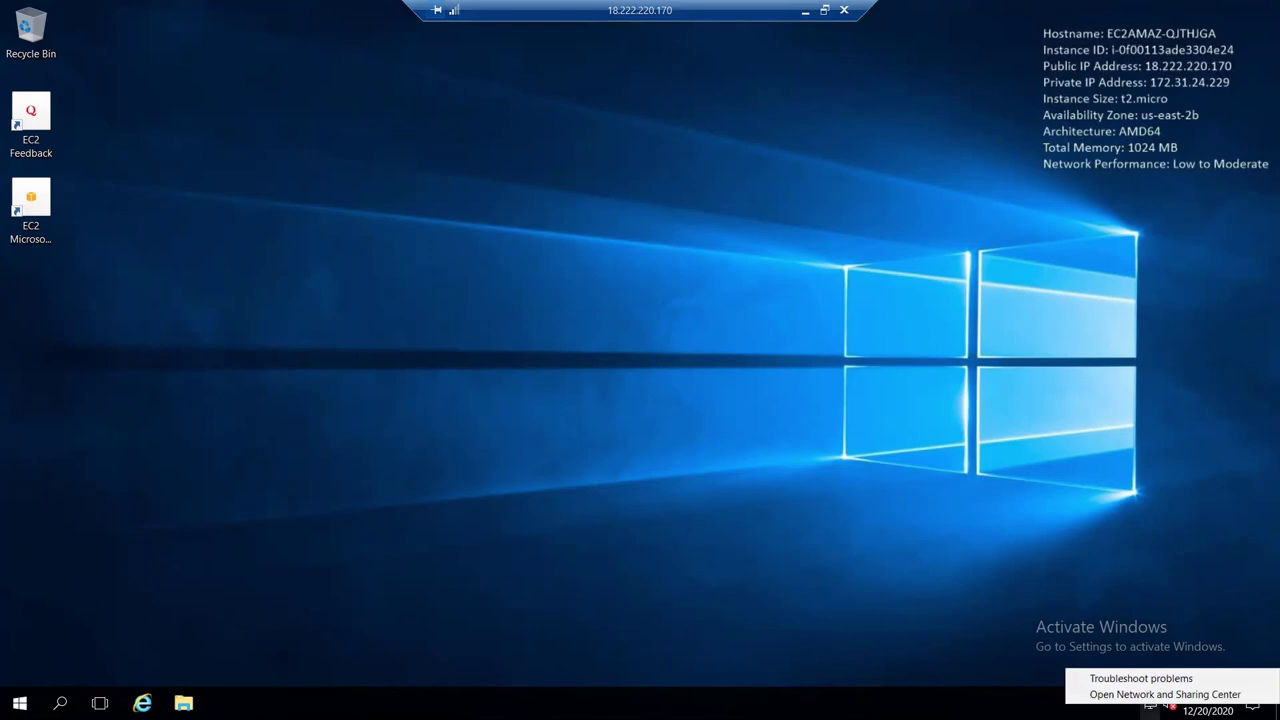
{"action": "left_click", "coordinate": [1146, 695]}
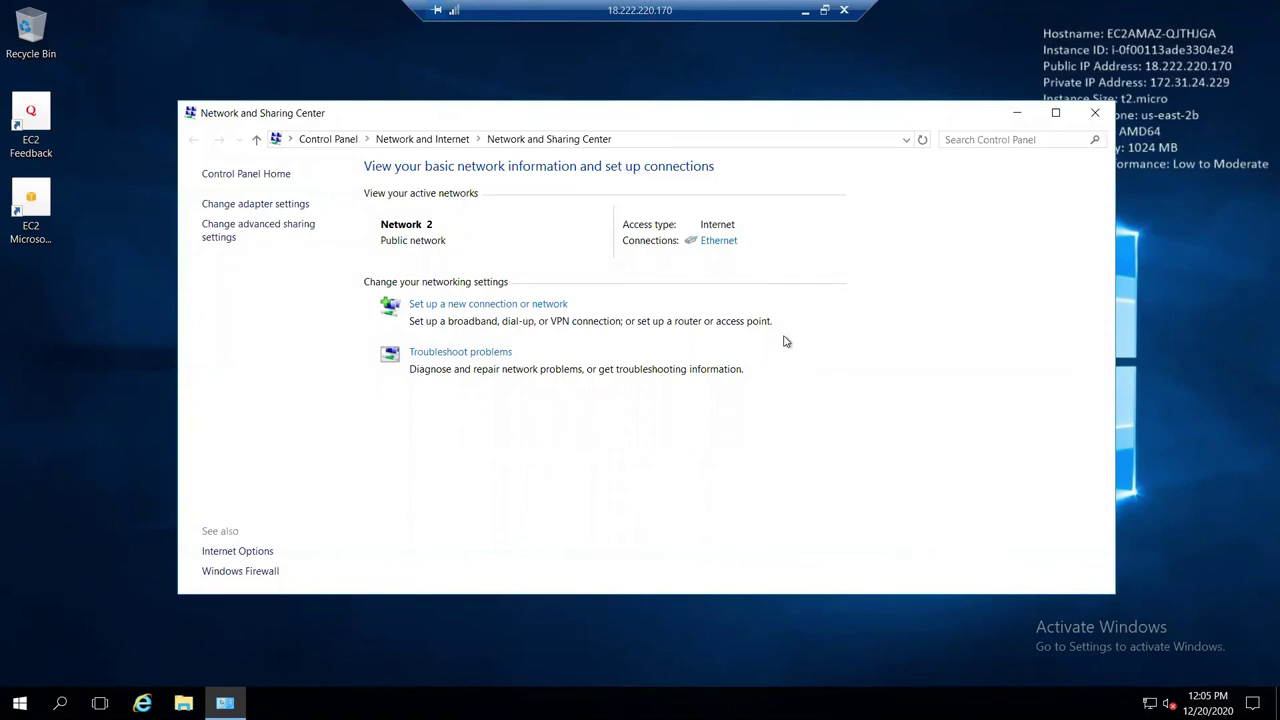
{"action": "left_click", "coordinate": [719, 243]}
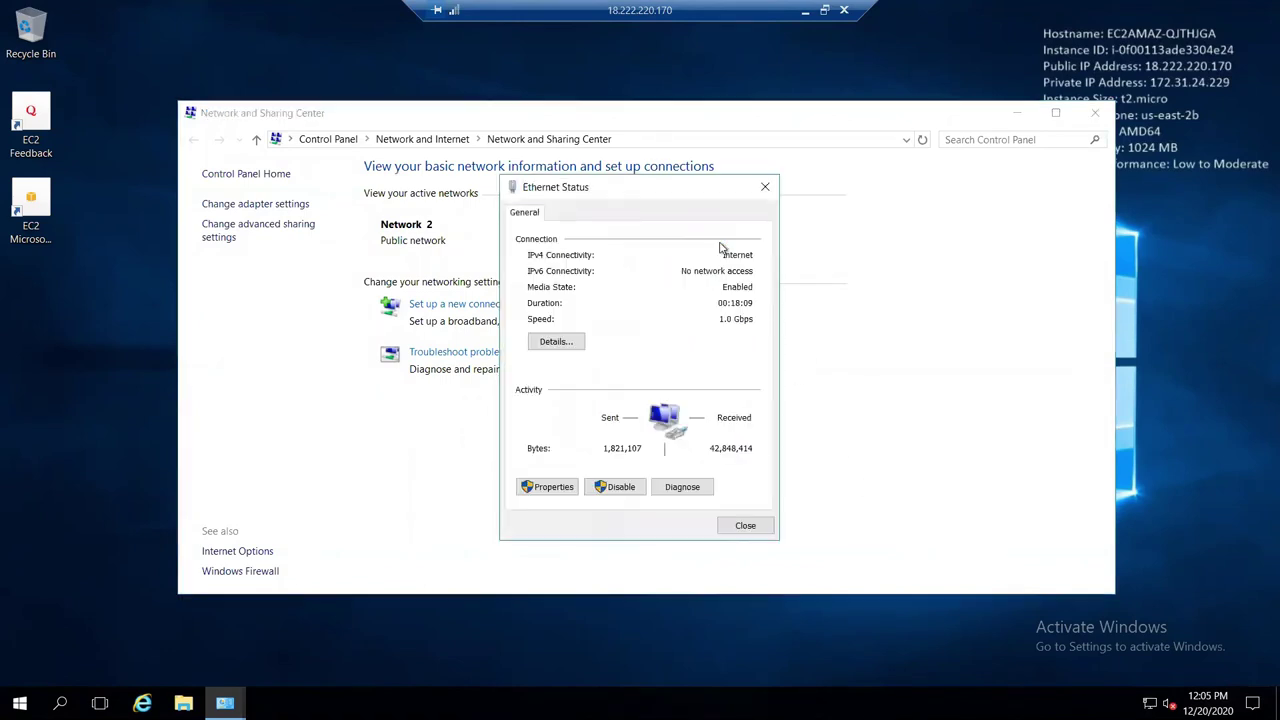
{"action": "left_click", "coordinate": [566, 345]}
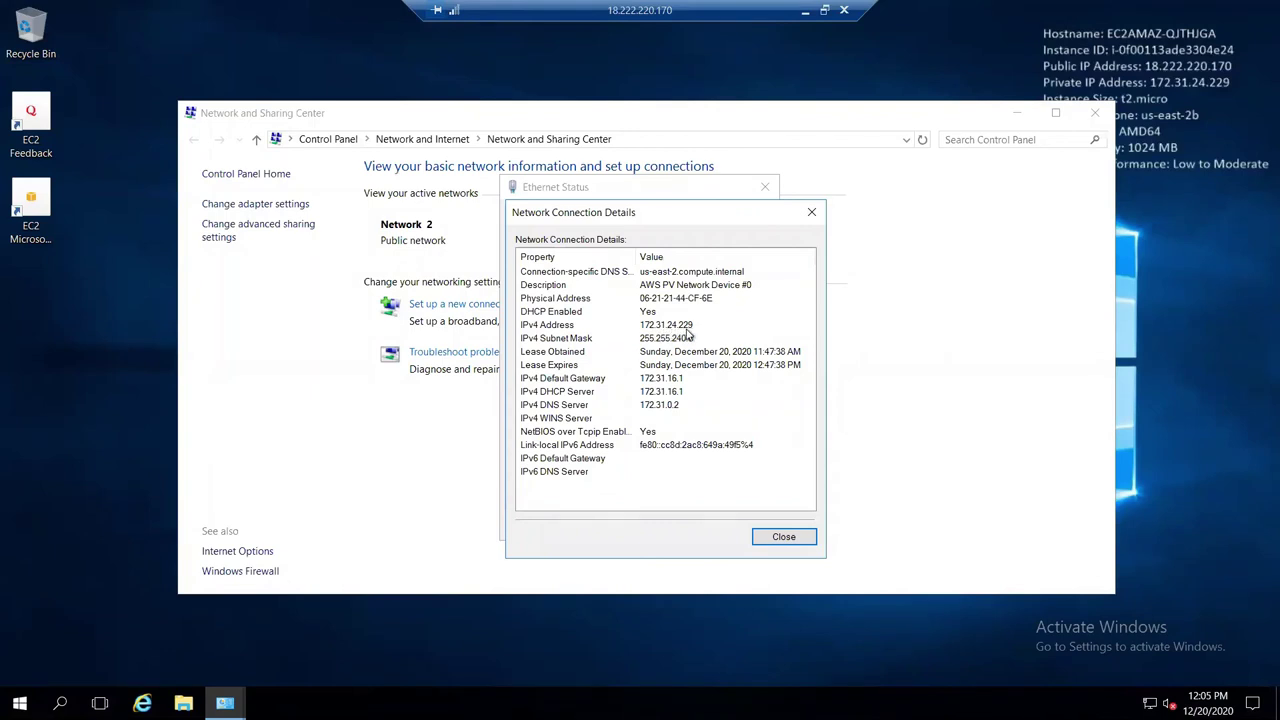
Close the network connection details and Ethernet status windows in the 18.222.220.170 session.
{"action": "left_click", "coordinate": [804, 13]}
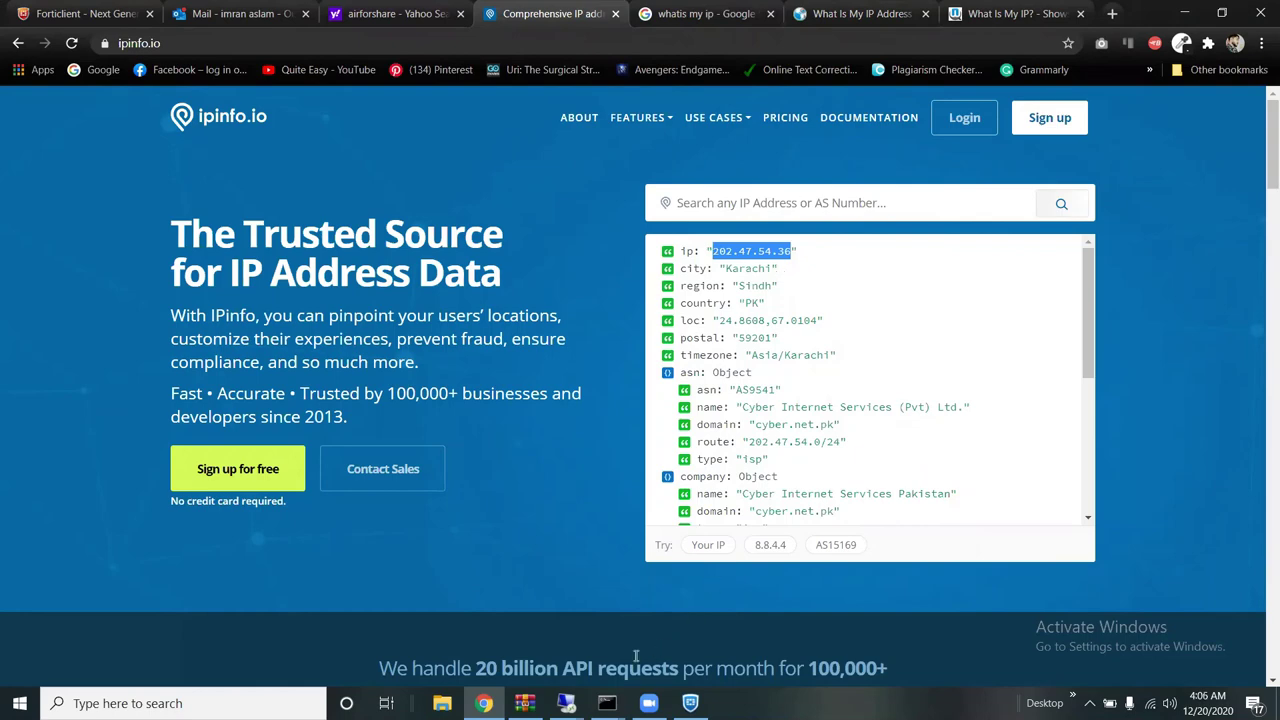
{"action": "left_click", "coordinate": [566, 703]}
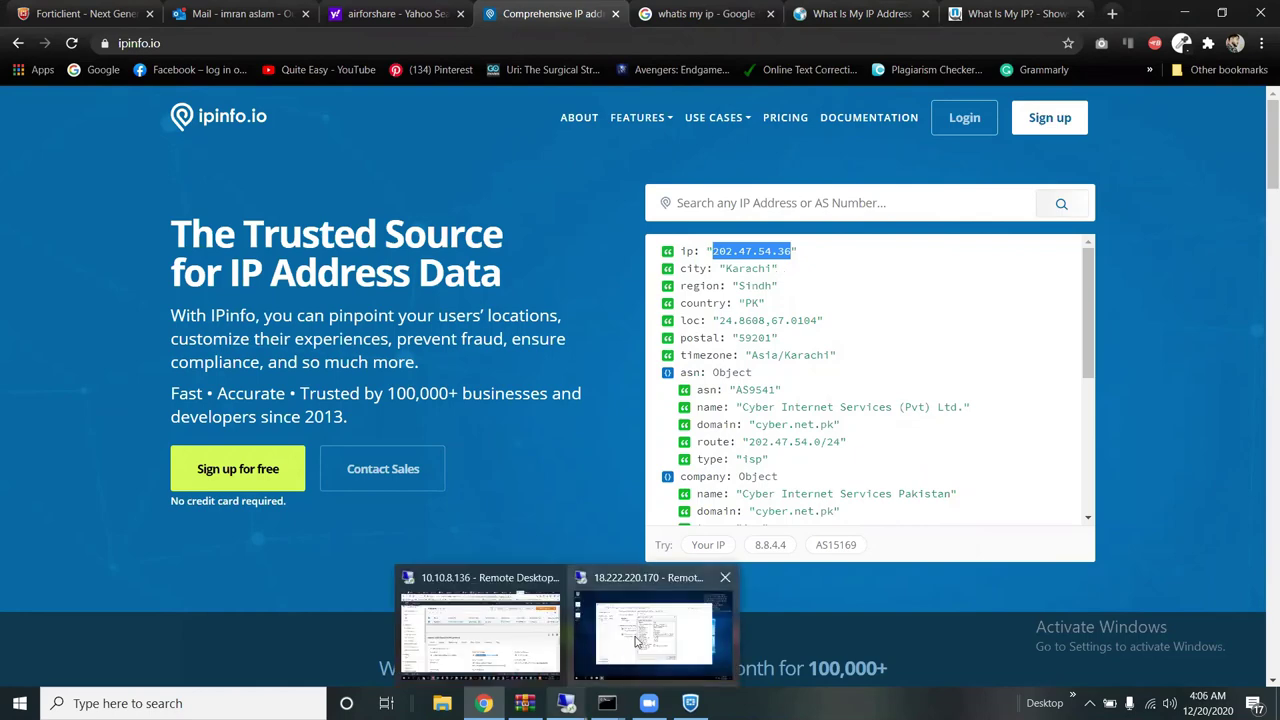
{"action": "left_click", "coordinate": [638, 640]}
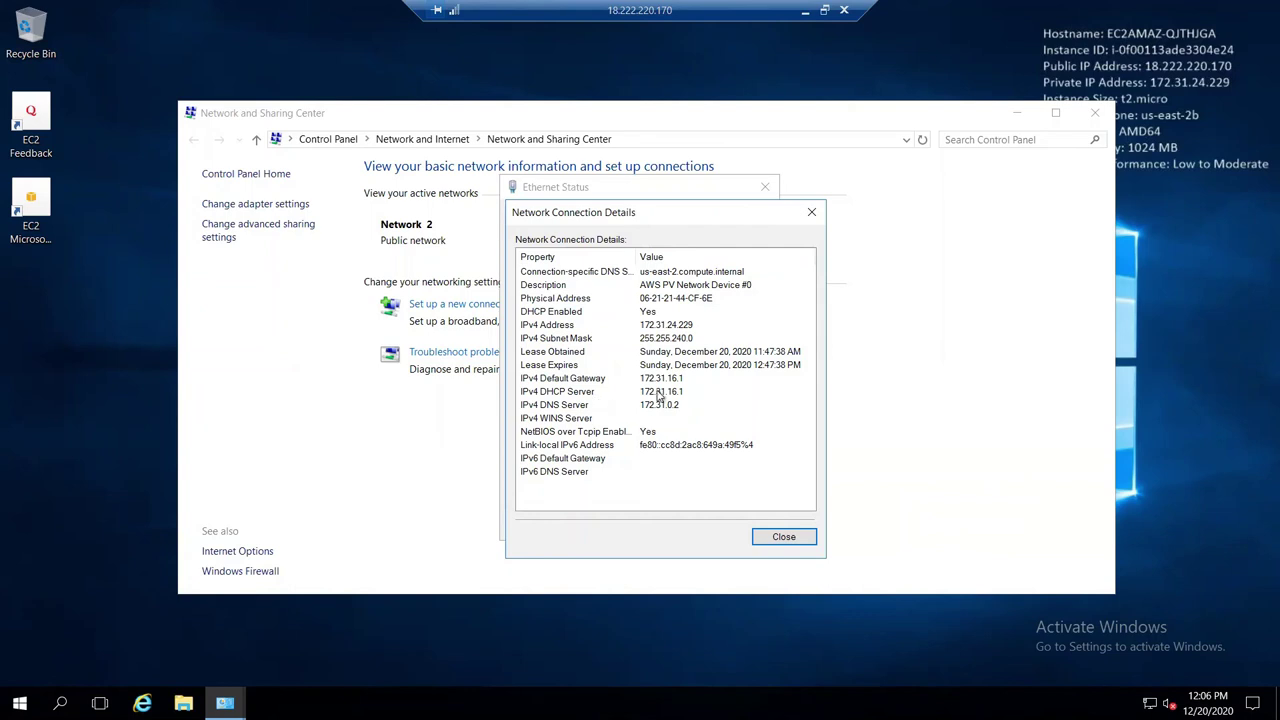
{"action": "left_click", "coordinate": [784, 537]}
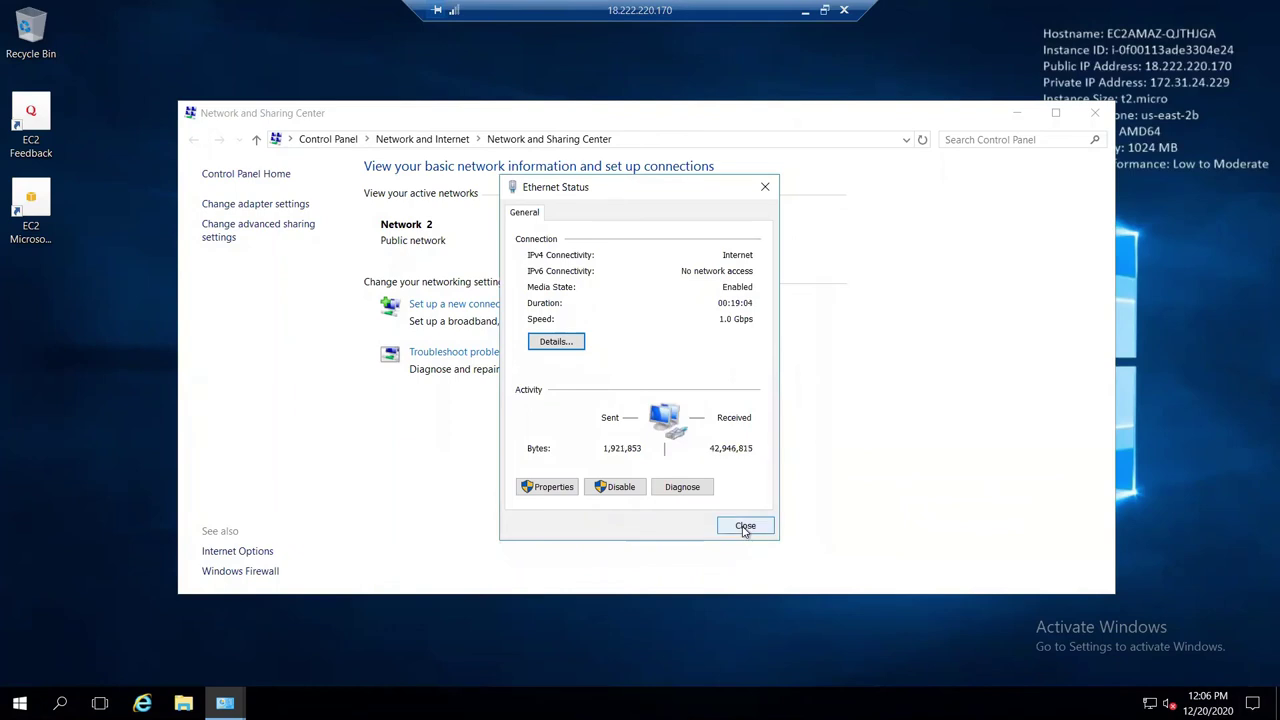
{"action": "left_click", "coordinate": [744, 528]}
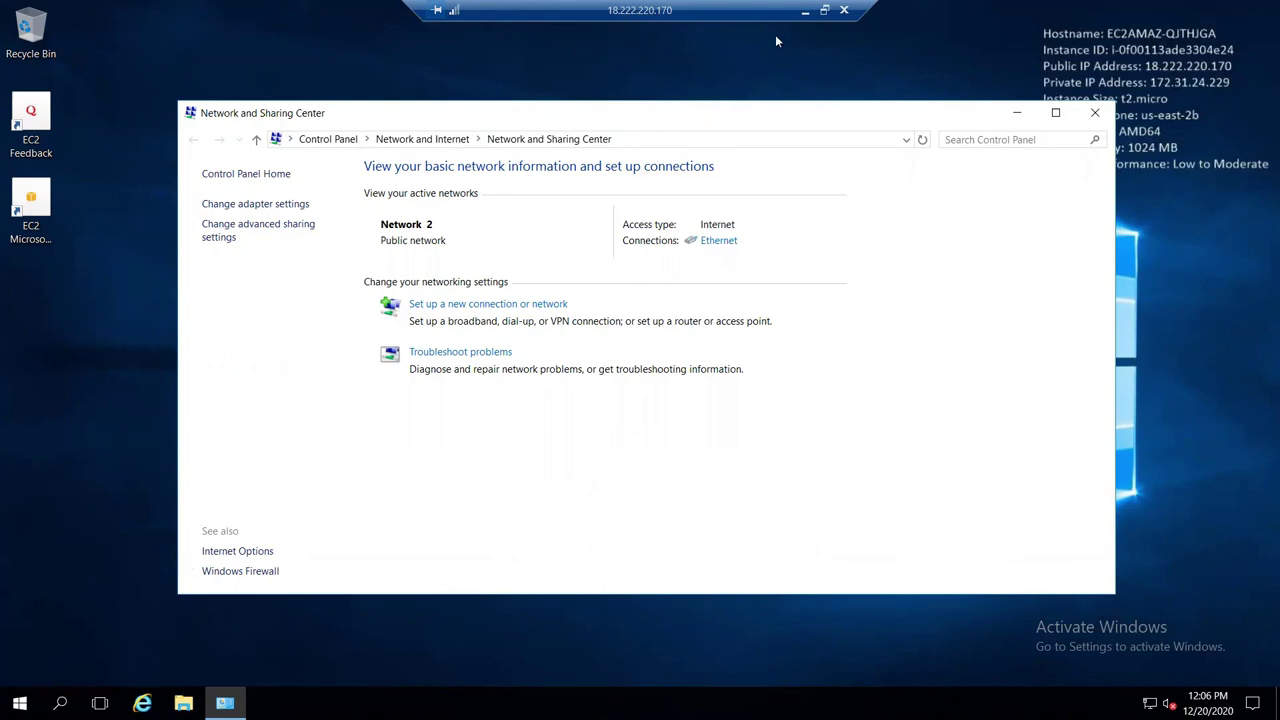
{"action": "left_click", "coordinate": [805, 12]}
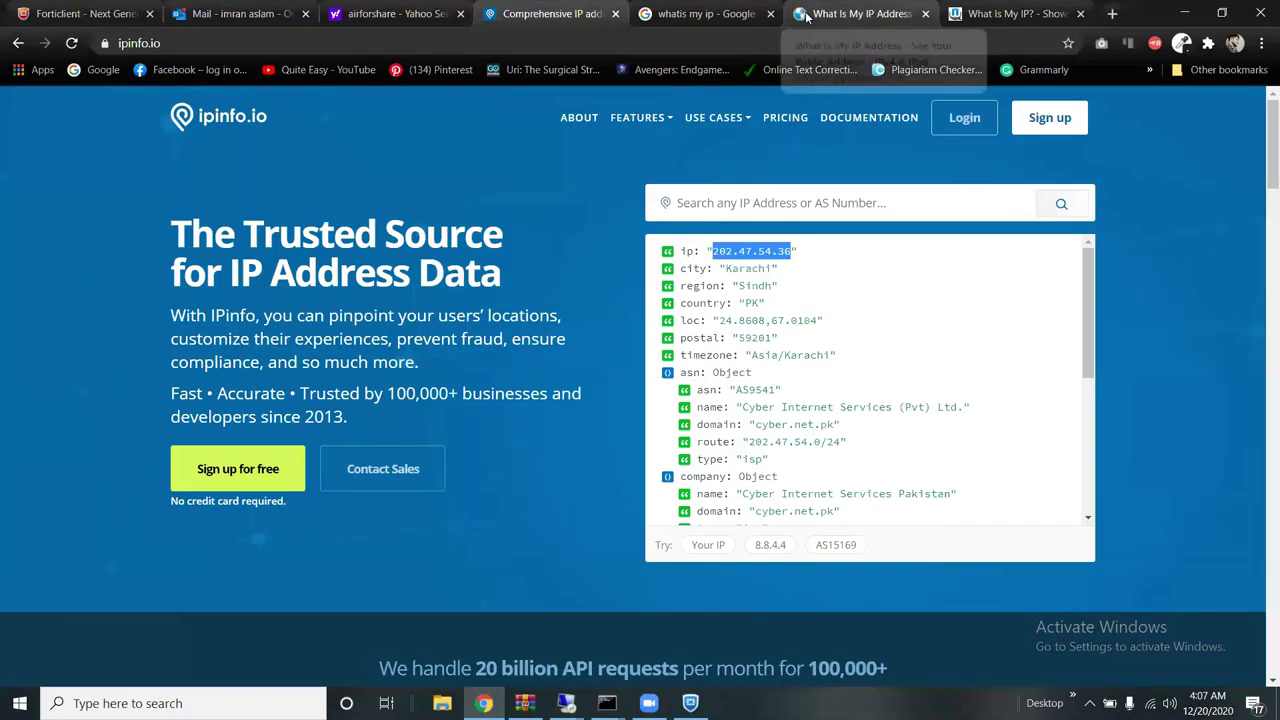
{"action": "mouse_move", "coordinate": [713, 117]}
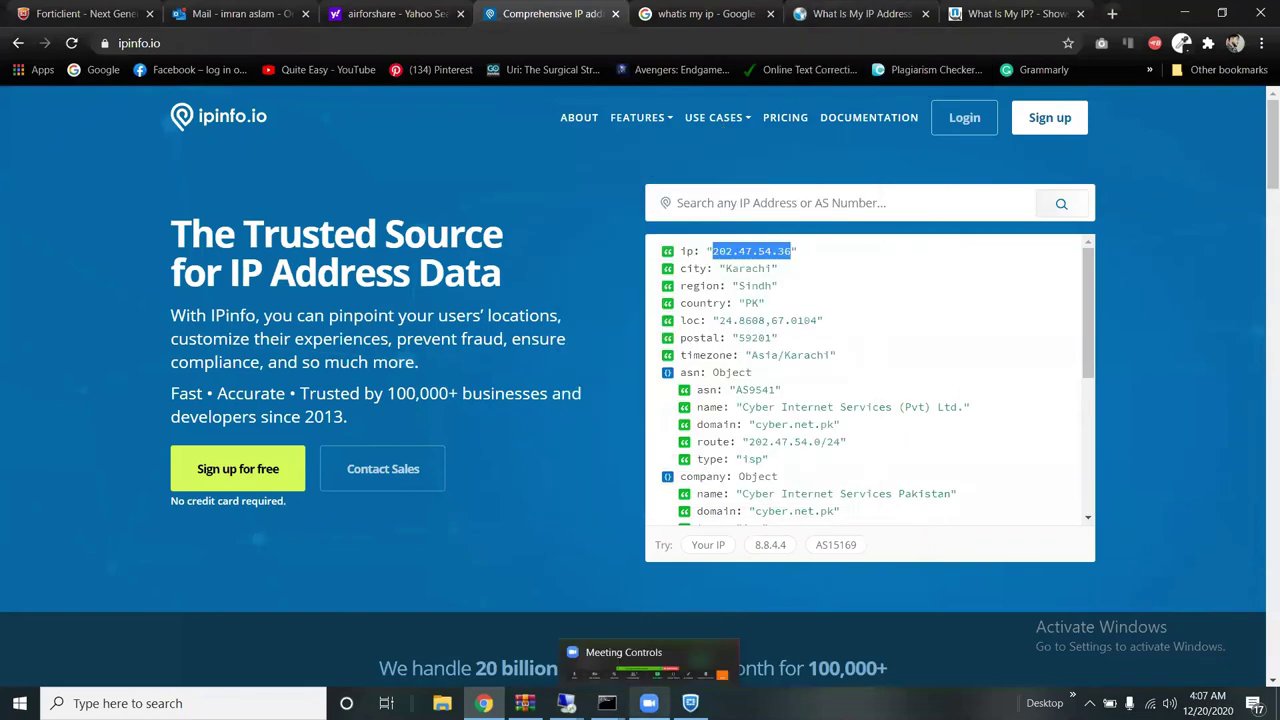
{"action": "mouse_move", "coordinate": [649, 703]}
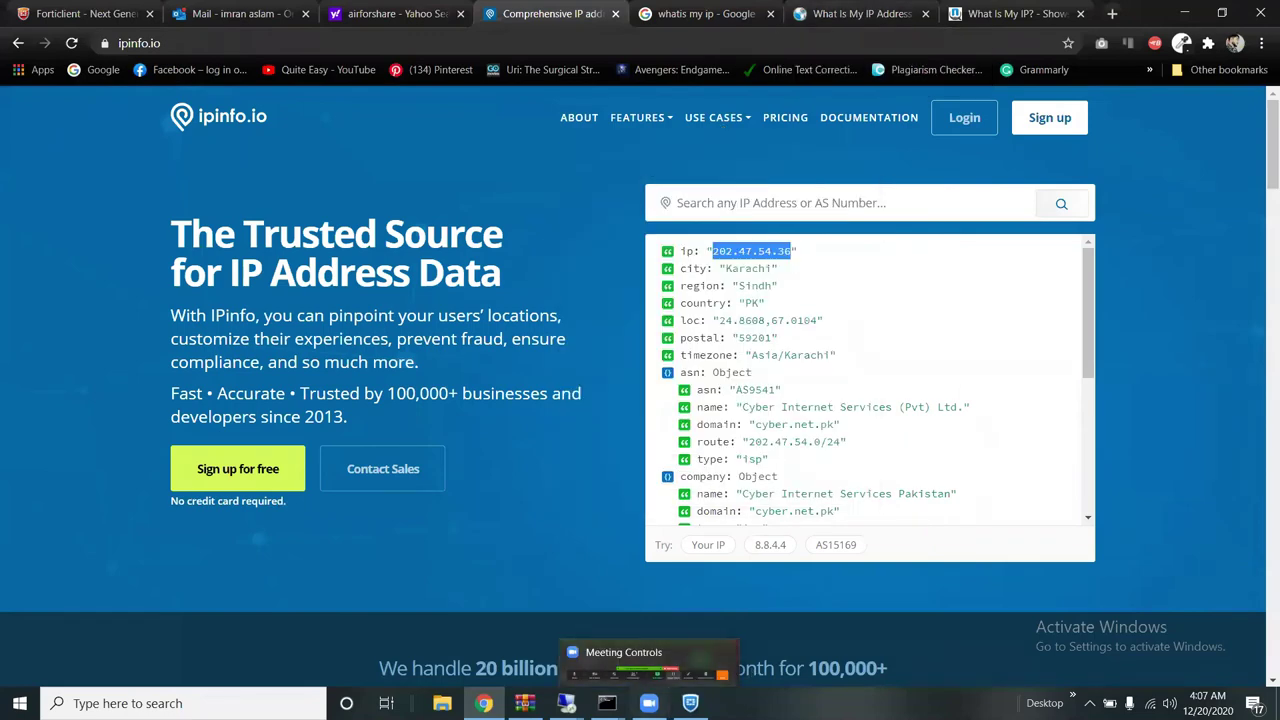
{"action": "mouse_move", "coordinate": [566, 703]}
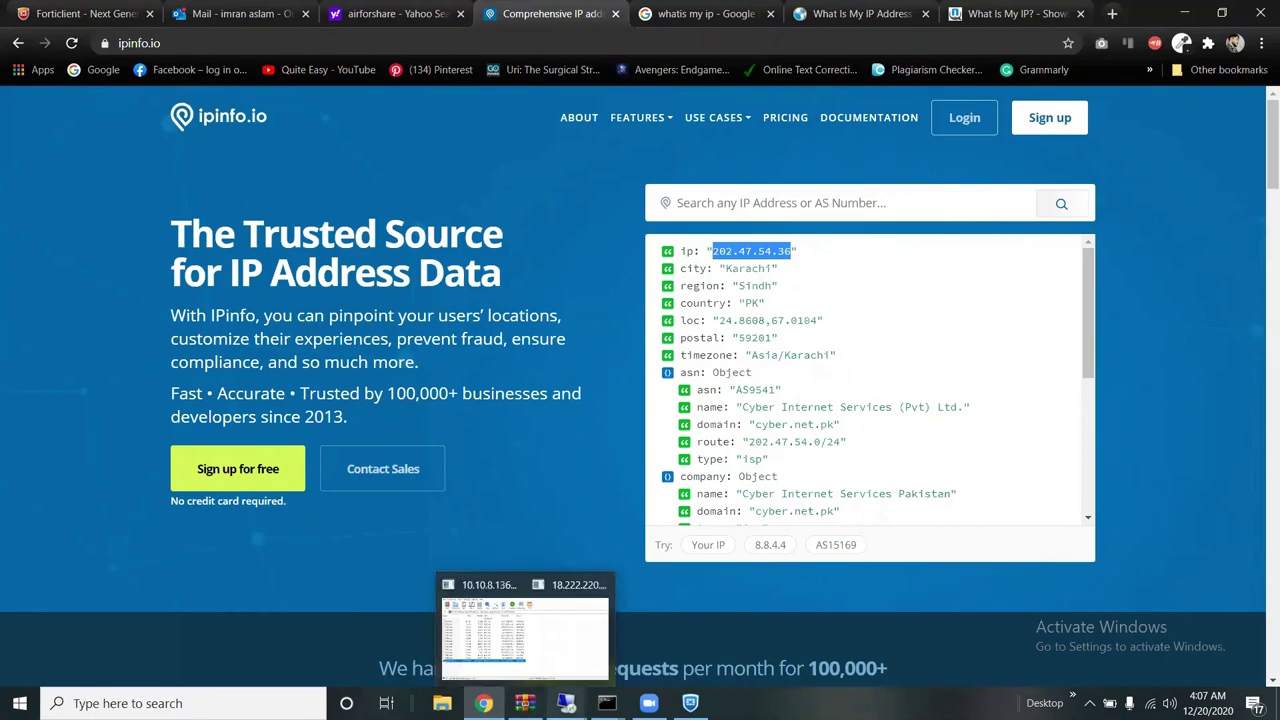
{"action": "left_click", "coordinate": [627, 670]}
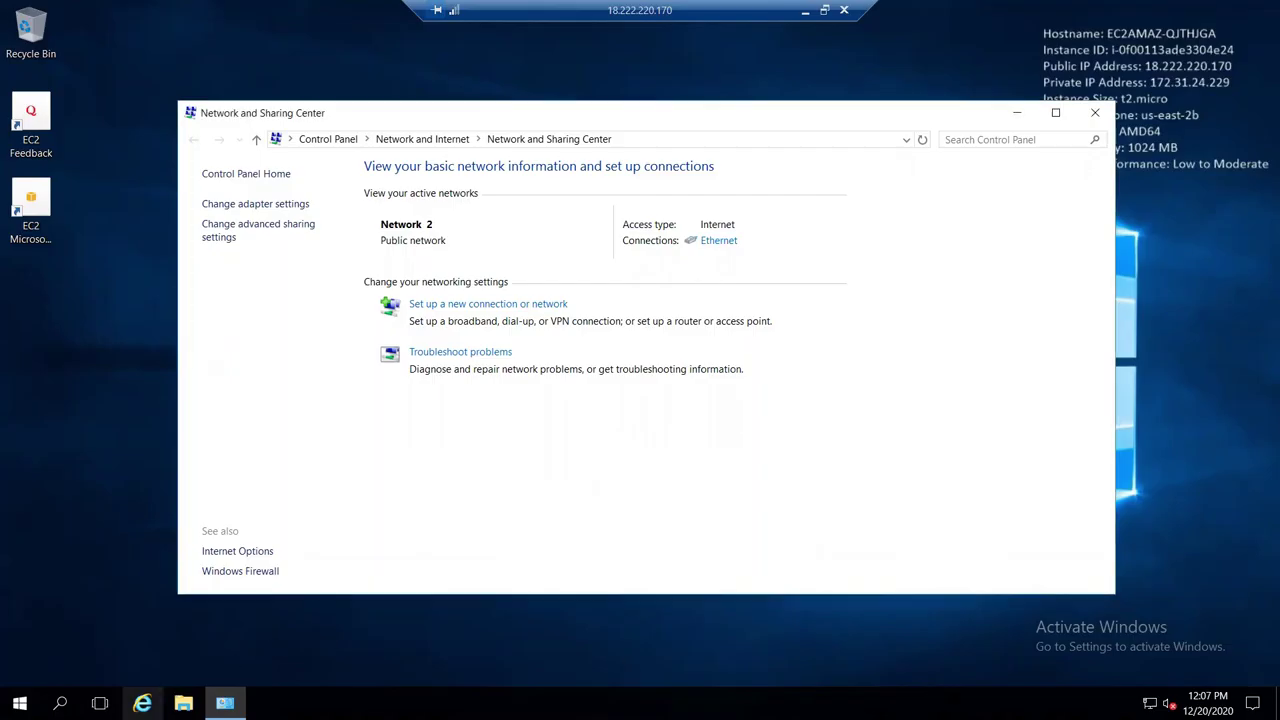
Open Internet Explorer maximised on the remote server and complete its setup without the recommended settings.
{"action": "left_click", "coordinate": [142, 703]}
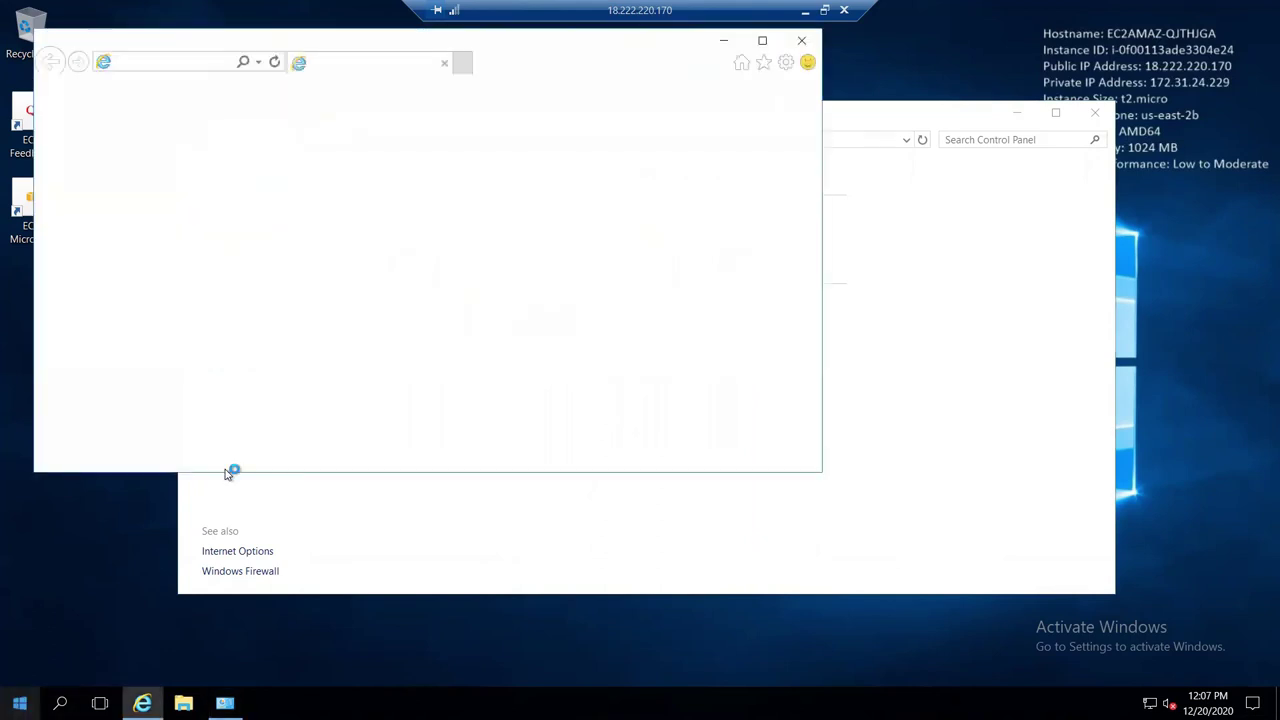
{"action": "left_click", "coordinate": [762, 41]}
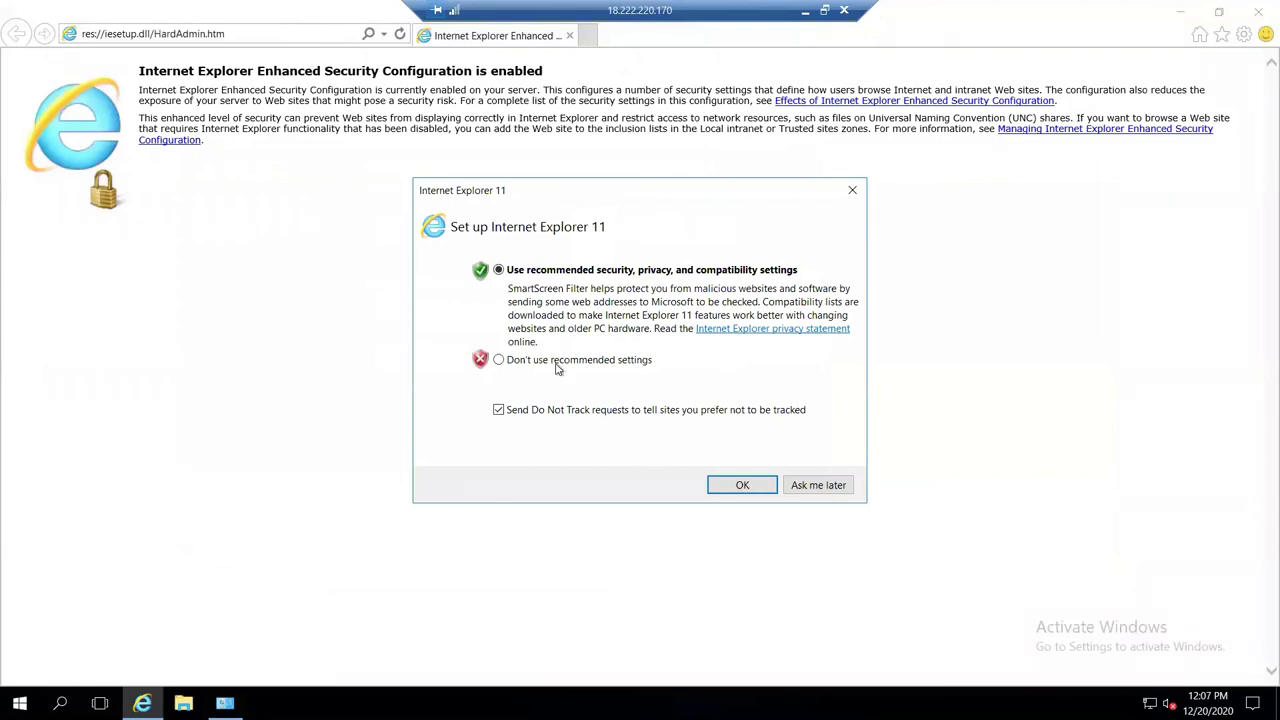
{"action": "left_click", "coordinate": [742, 485]}
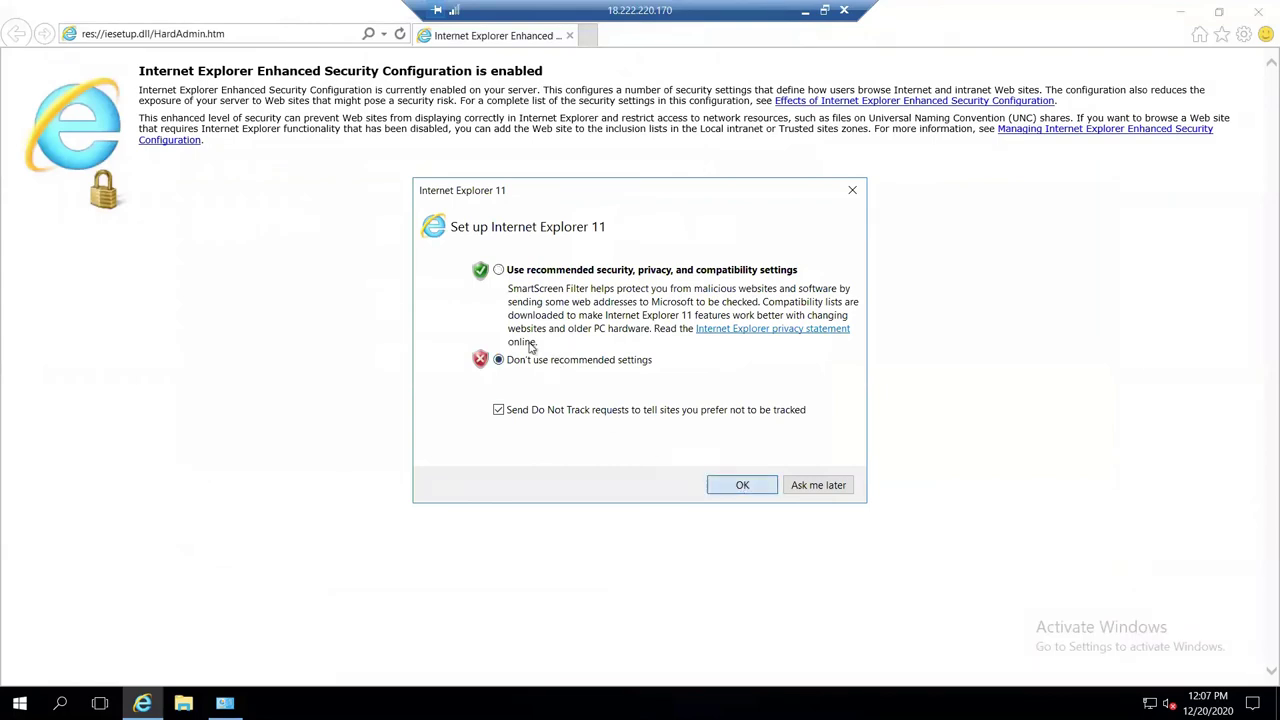
{"action": "left_click", "coordinate": [268, 32]}
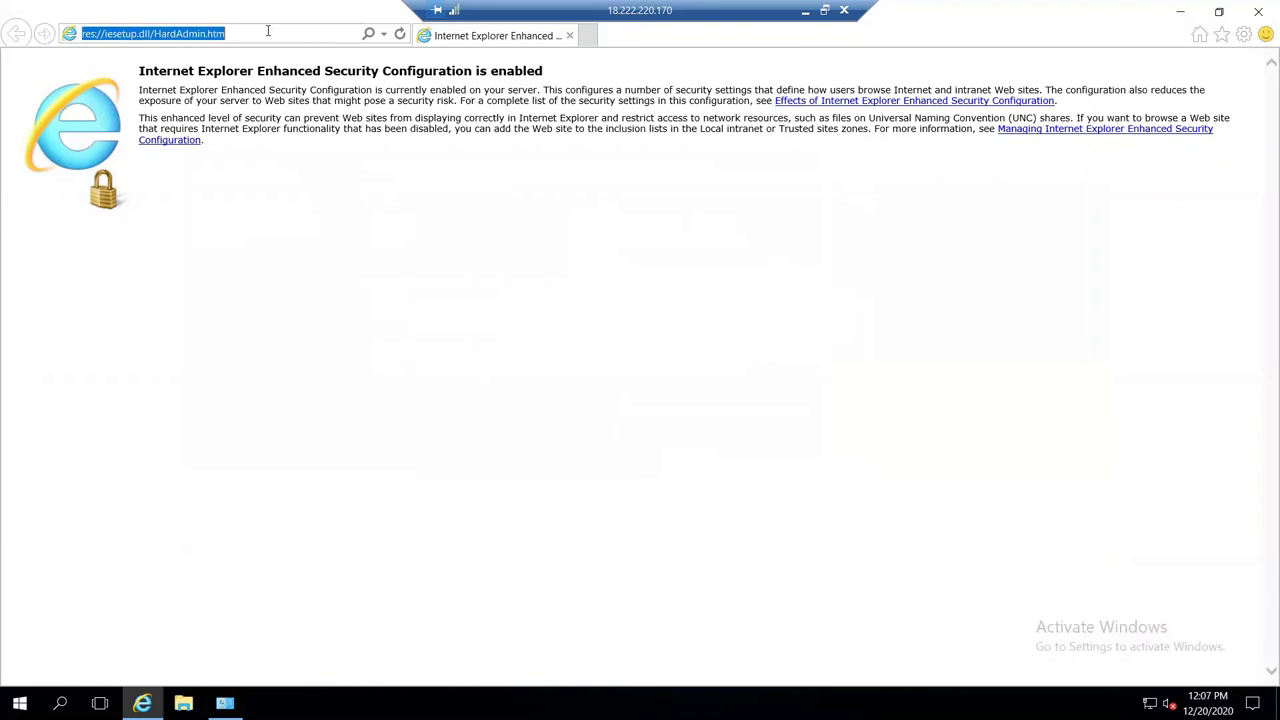
{"action": "type", "text": "google"}
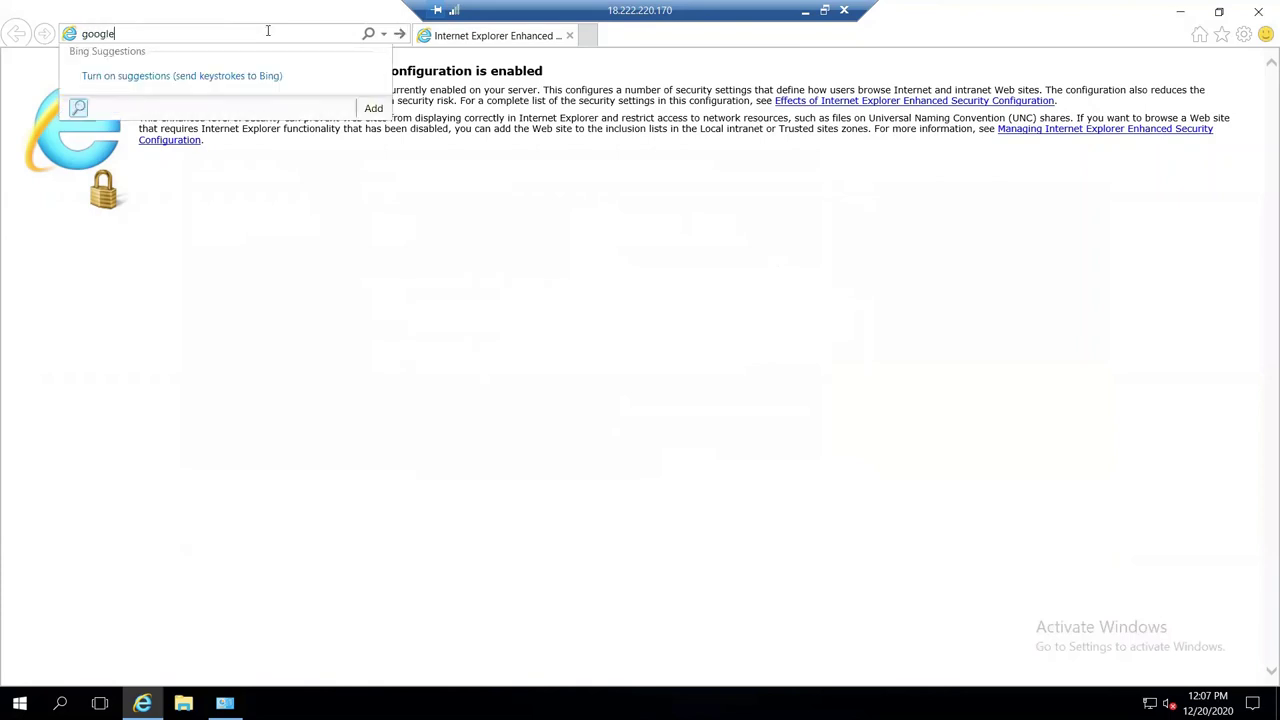
{"action": "key", "text": "ctrl+Return"}
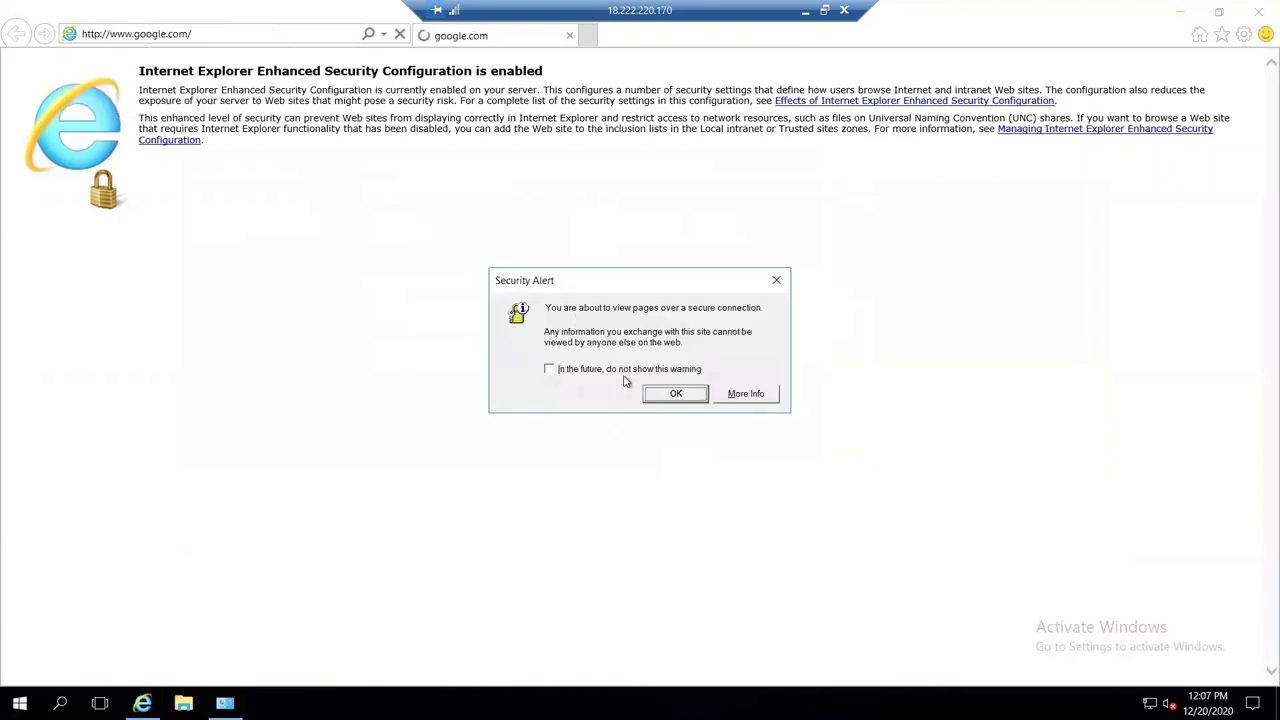
{"action": "left_click", "coordinate": [627, 373]}
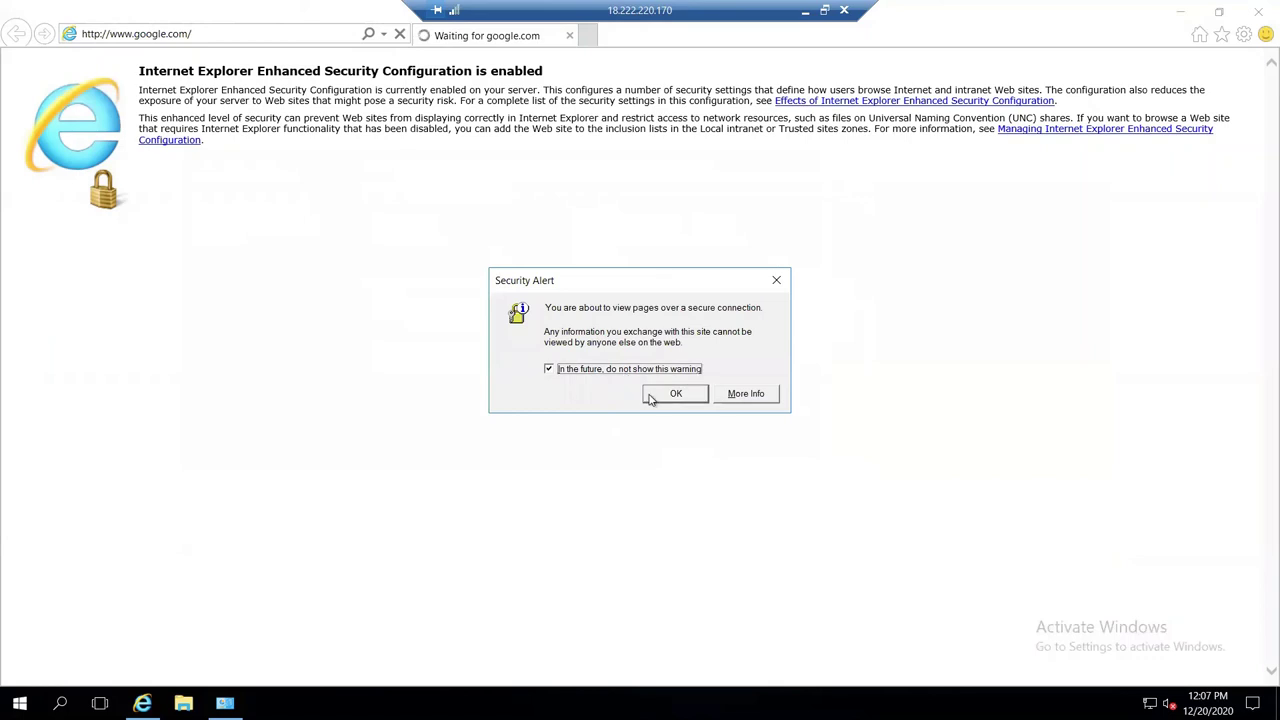
{"action": "left_click", "coordinate": [652, 395]}
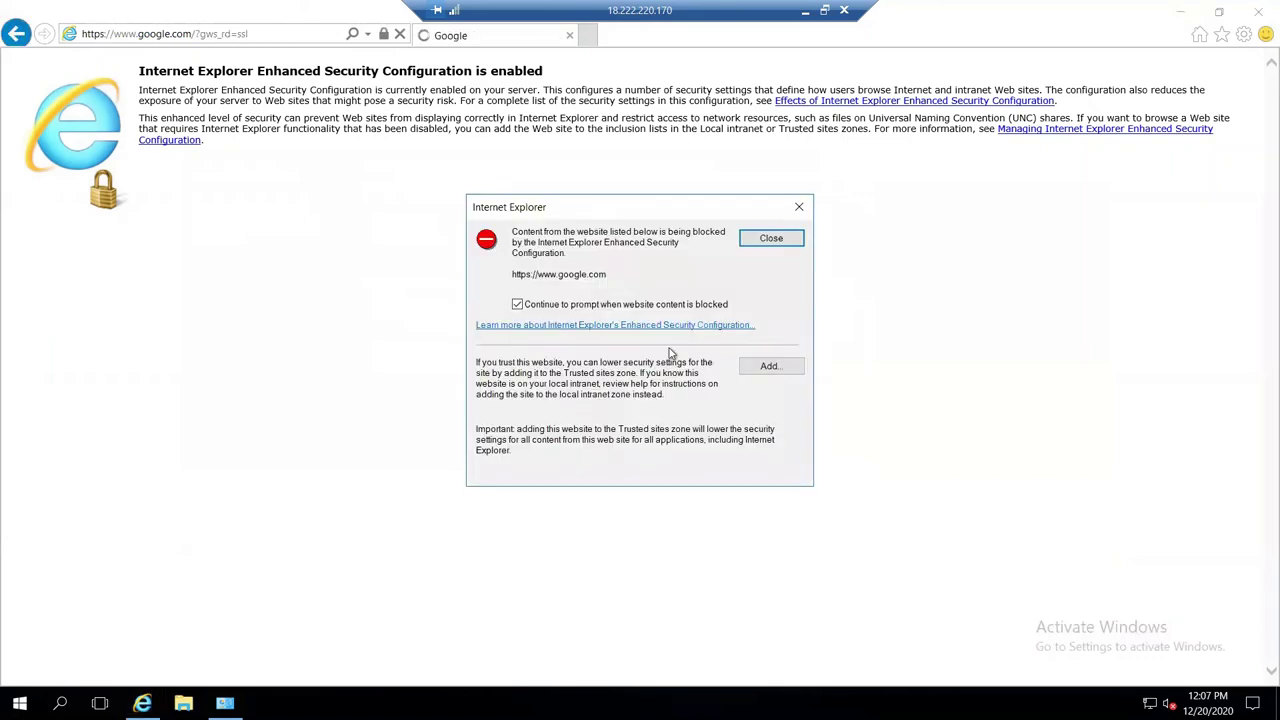
{"action": "left_click", "coordinate": [771, 369]}
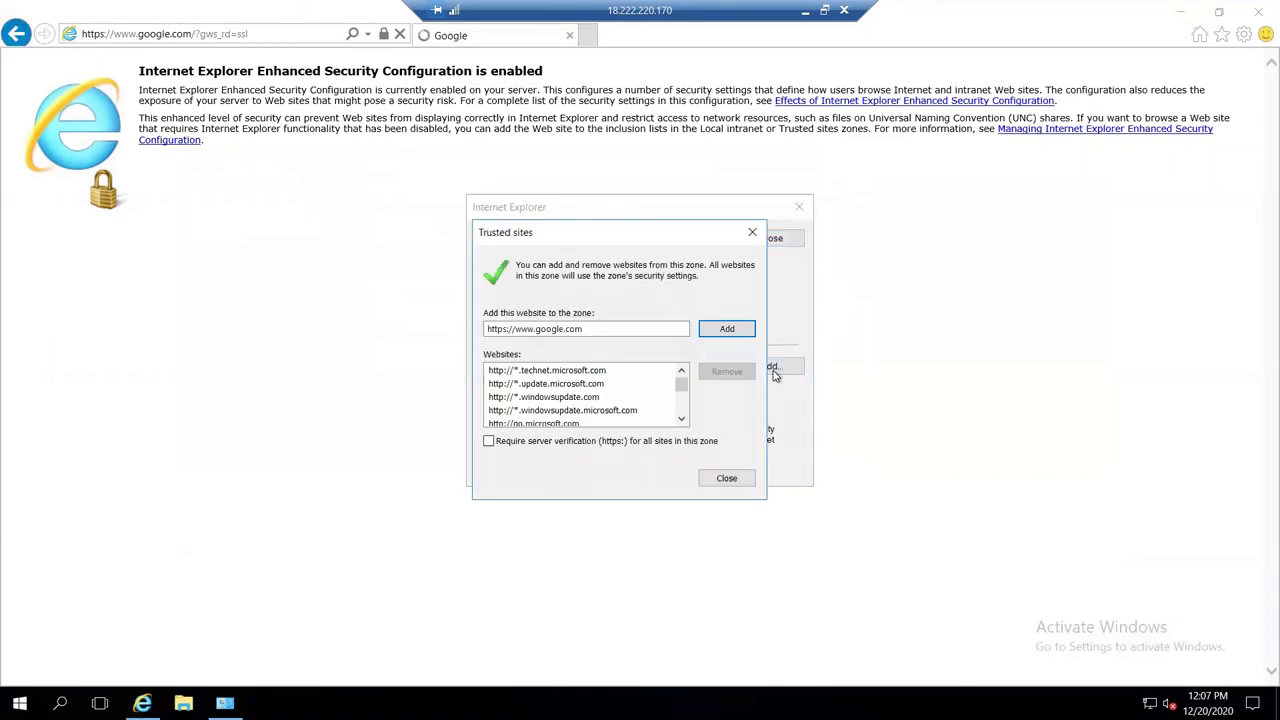
{"action": "left_click", "coordinate": [727, 331]}
{"action": "left_click", "coordinate": [726, 480]}
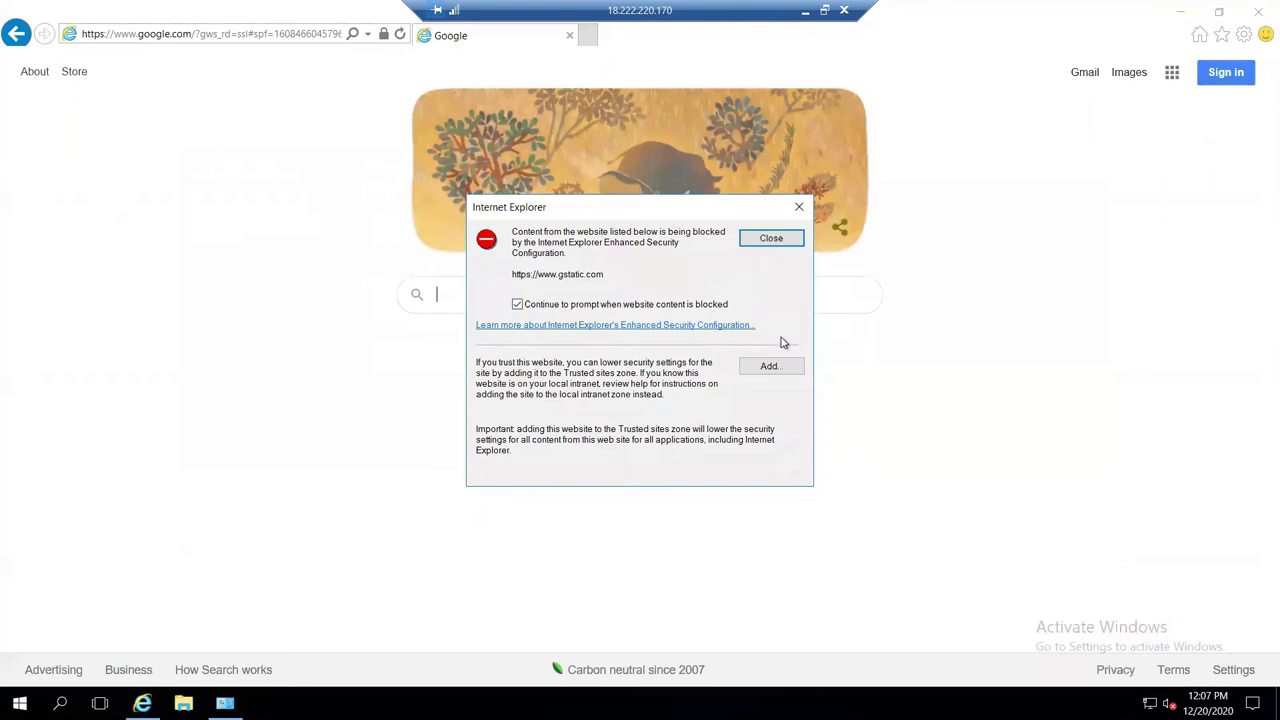
{"action": "left_click", "coordinate": [770, 368]}
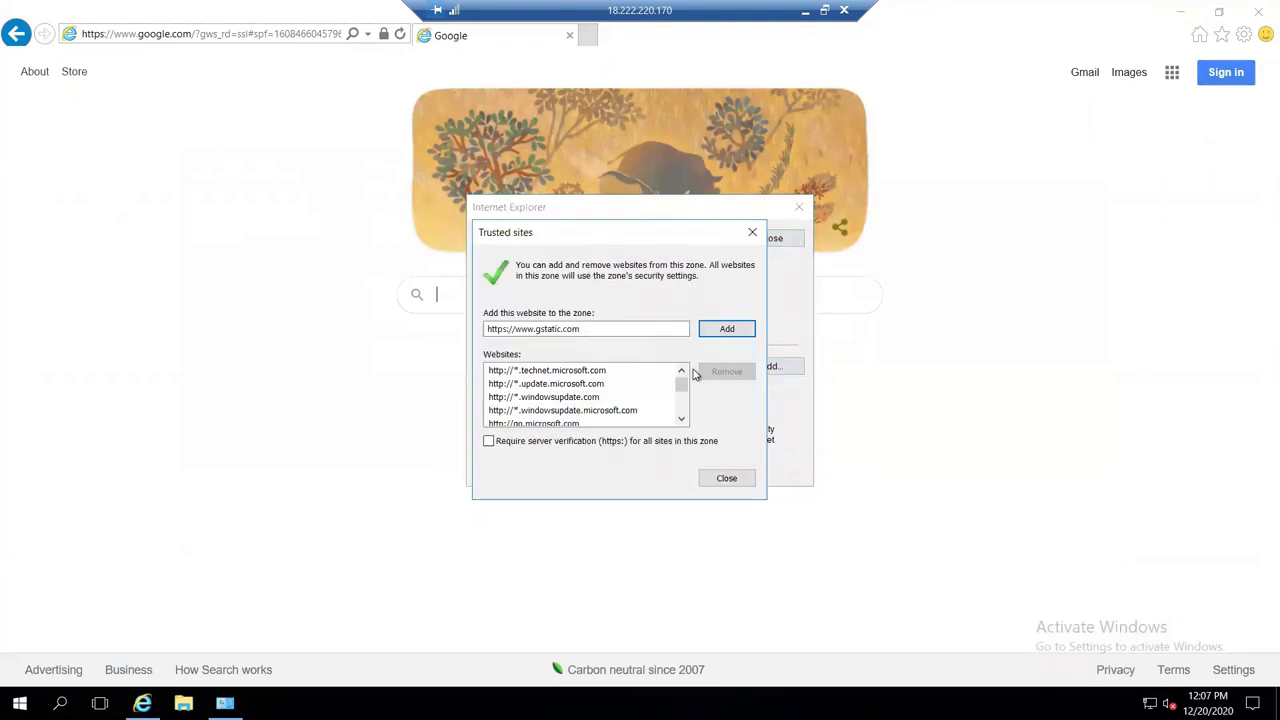
{"action": "left_click", "coordinate": [728, 331]}
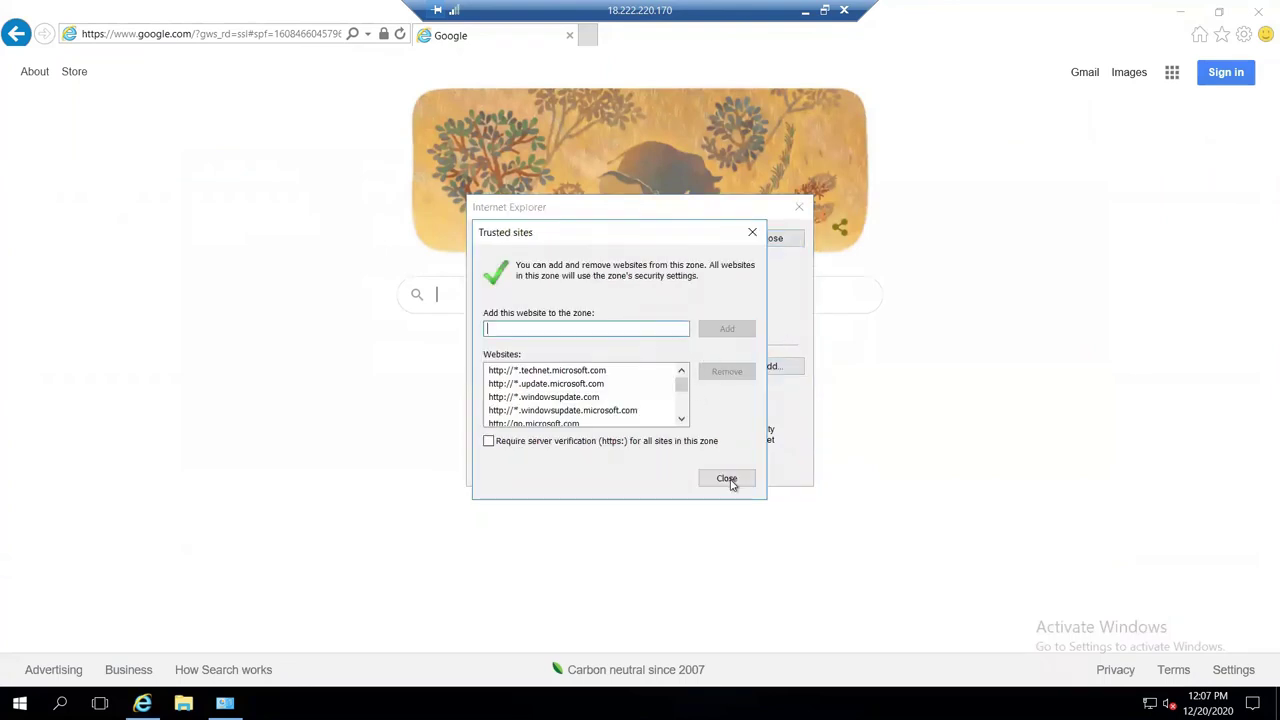
{"action": "left_click", "coordinate": [727, 479]}
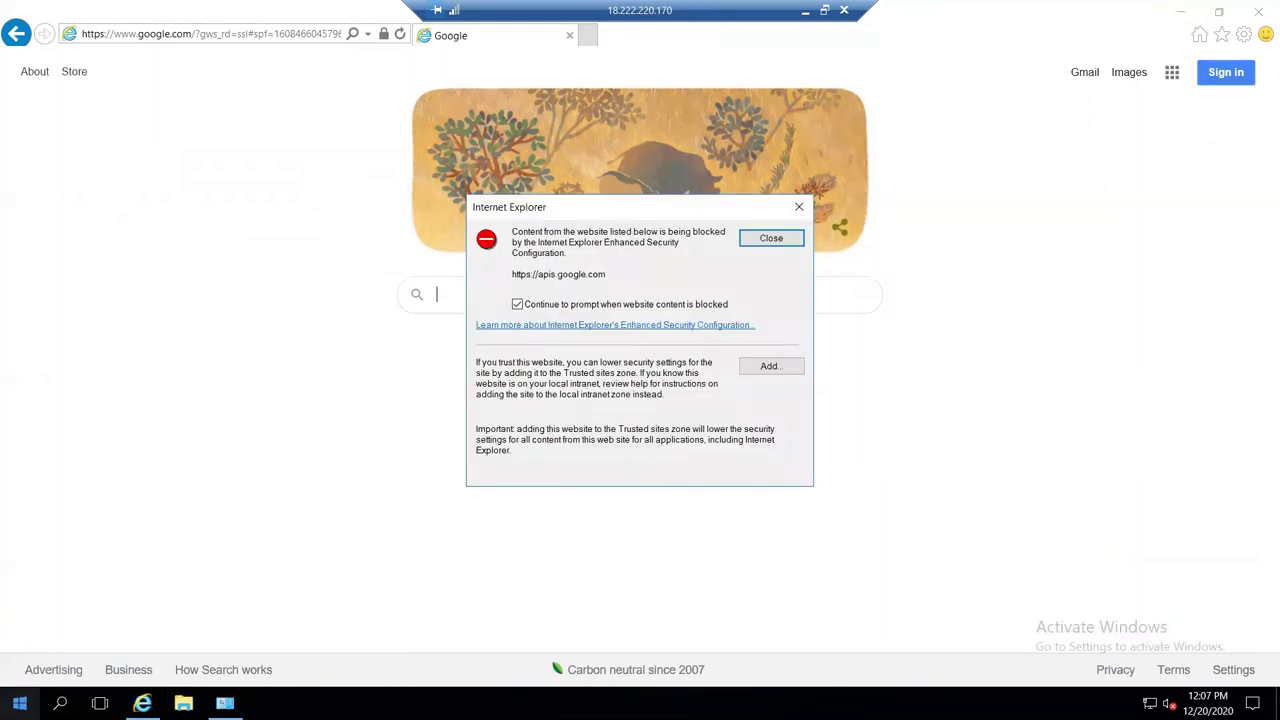
{"action": "left_click", "coordinate": [20, 703]}
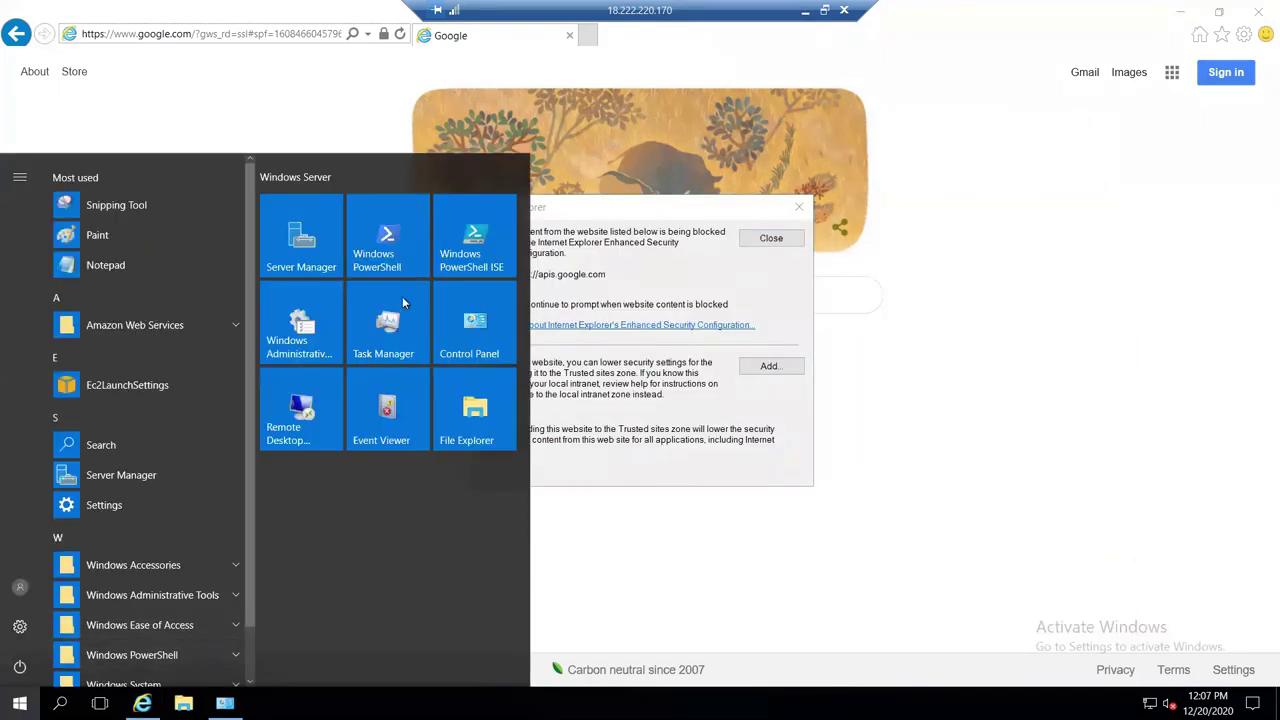
{"action": "left_click", "coordinate": [307, 270]}
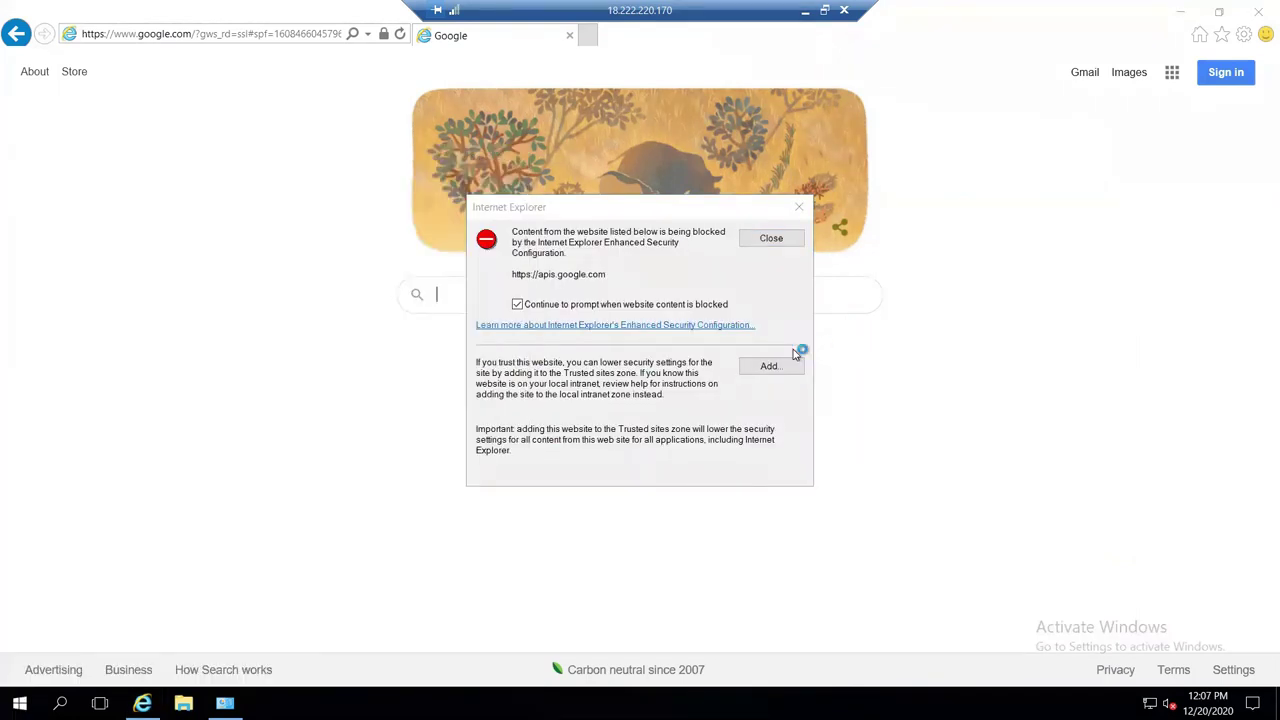
{"action": "left_click", "coordinate": [771, 238]}
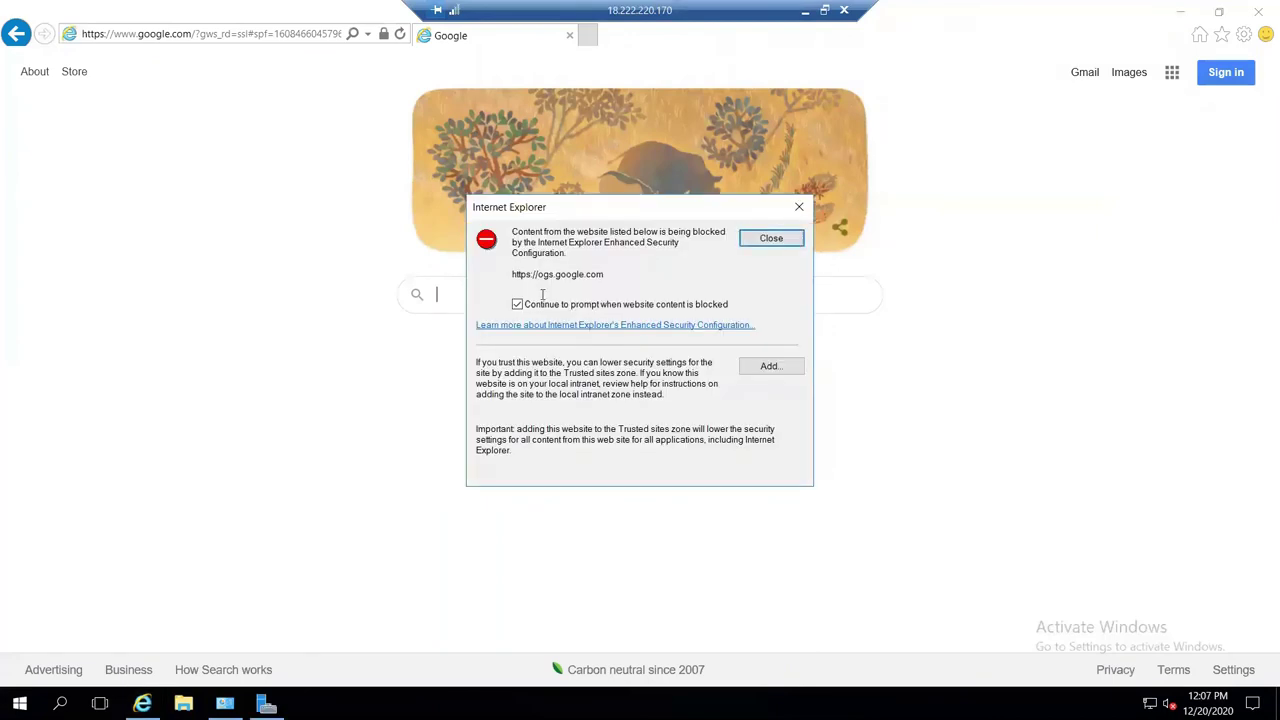
{"action": "left_click", "coordinate": [517, 304]}
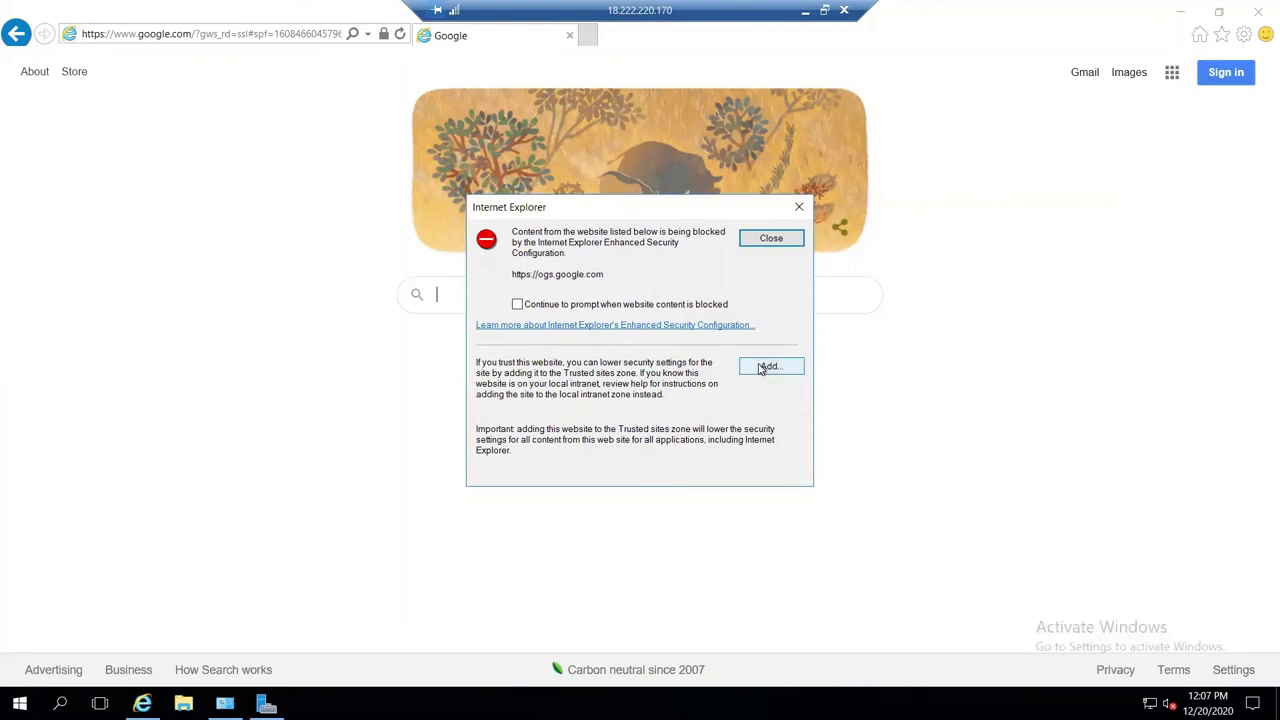
{"action": "left_click", "coordinate": [763, 367]}
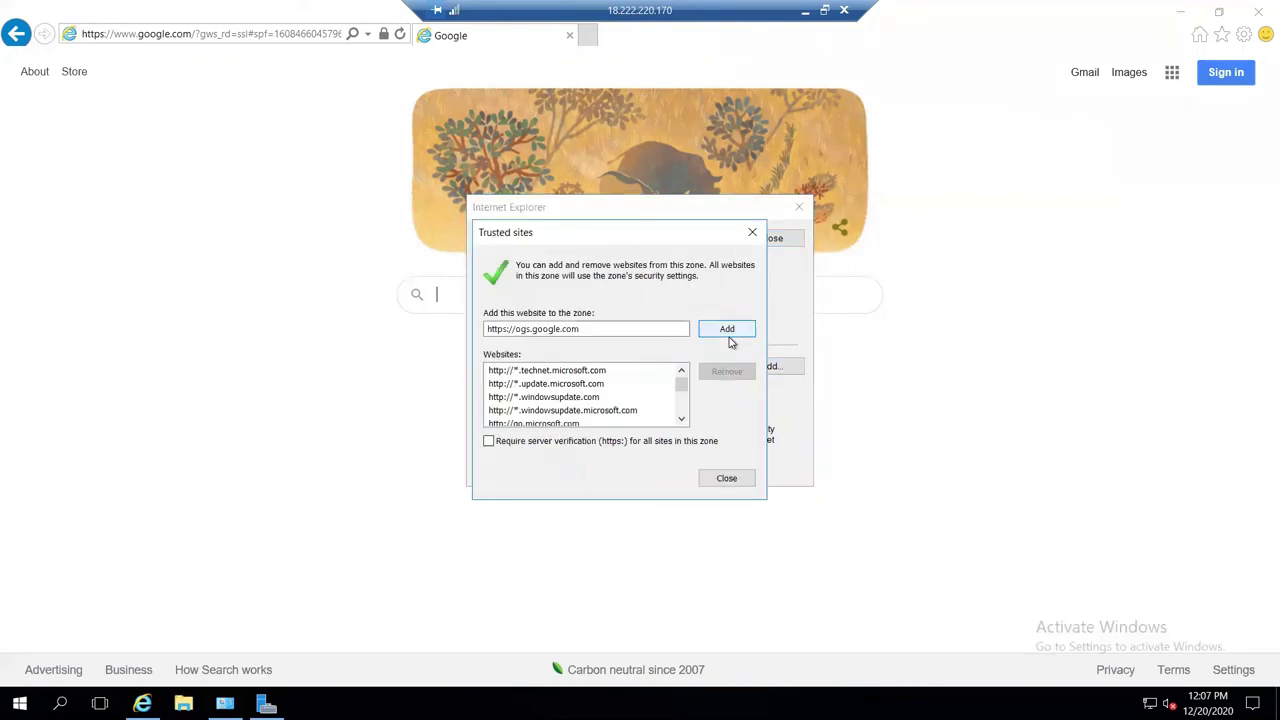
{"action": "left_click", "coordinate": [731, 332]}
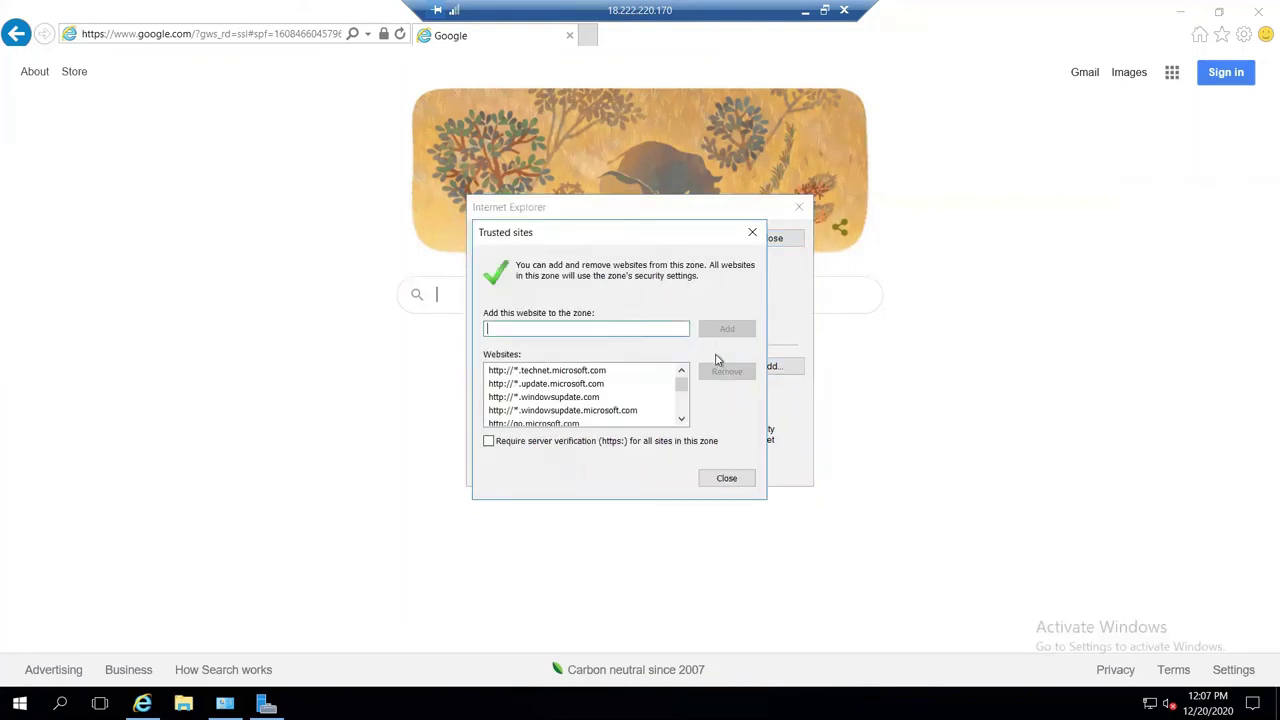
{"action": "left_click", "coordinate": [726, 477]}
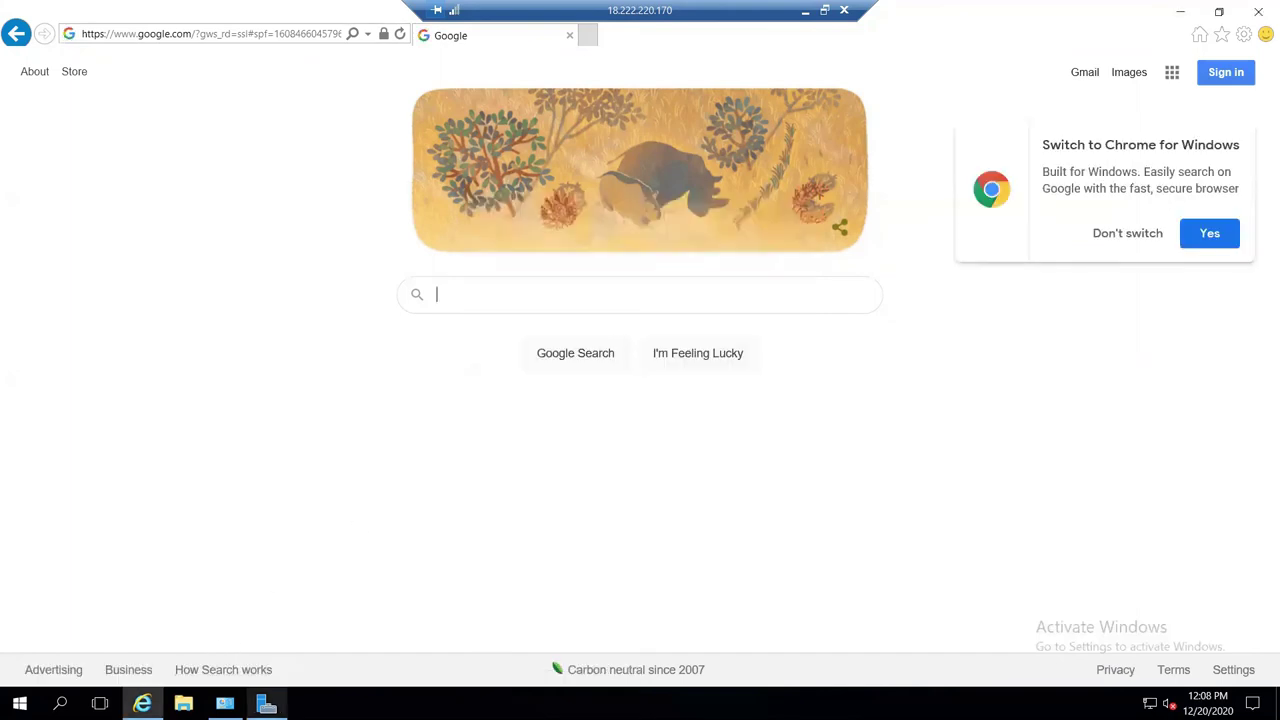
Switch to Server Manager and turn off IE Enhanced Security Configuration for administrators in the local server's properties.
{"action": "left_click", "coordinate": [266, 704]}
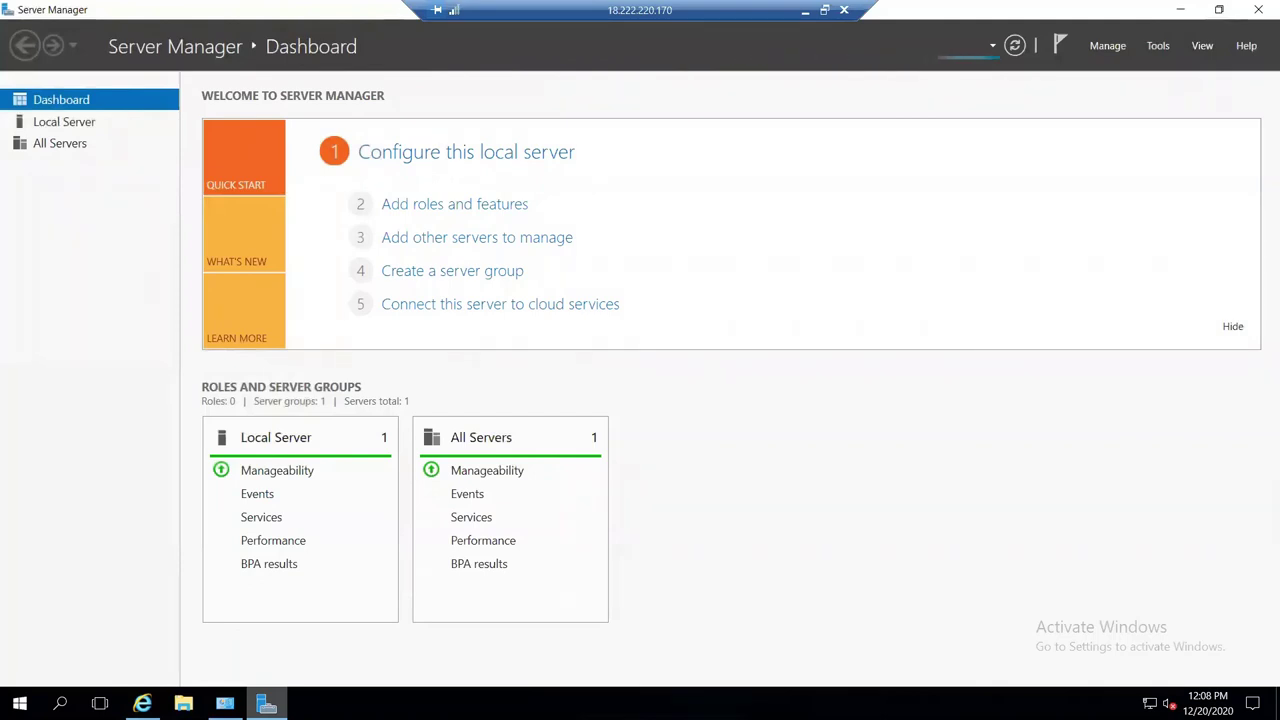
{"action": "left_click", "coordinate": [64, 122]}
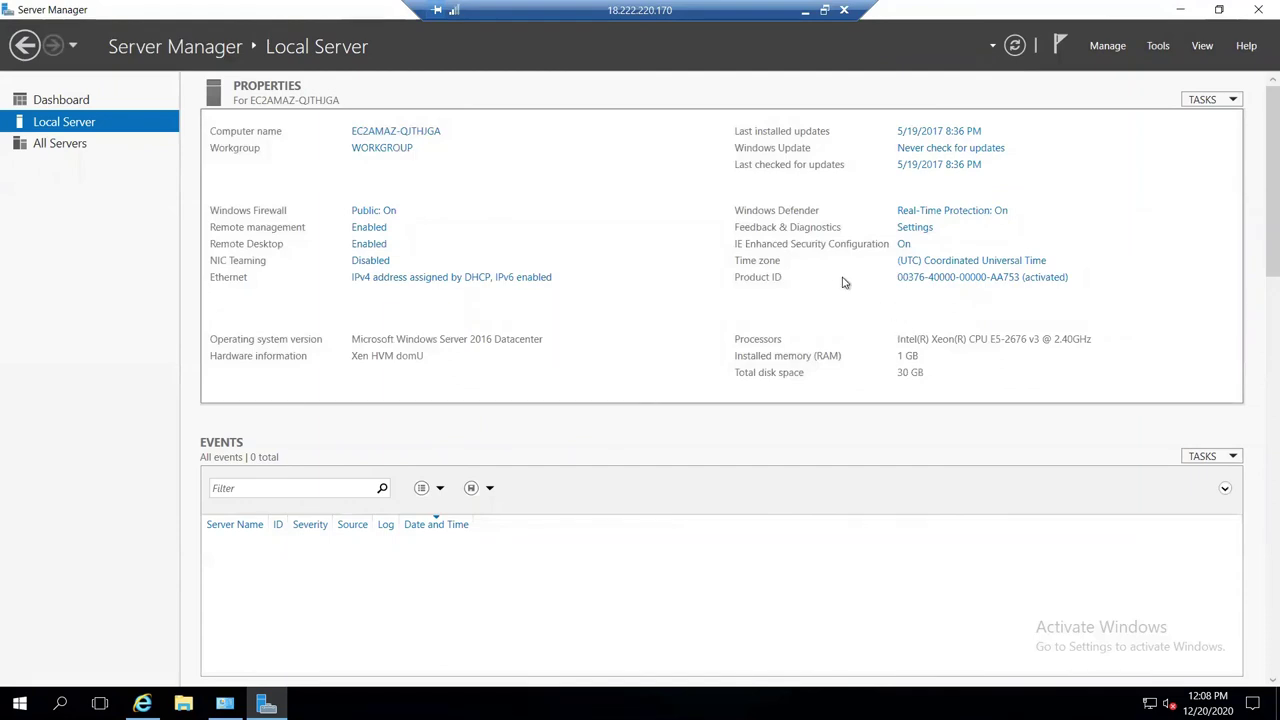
{"action": "left_click", "coordinate": [904, 245]}
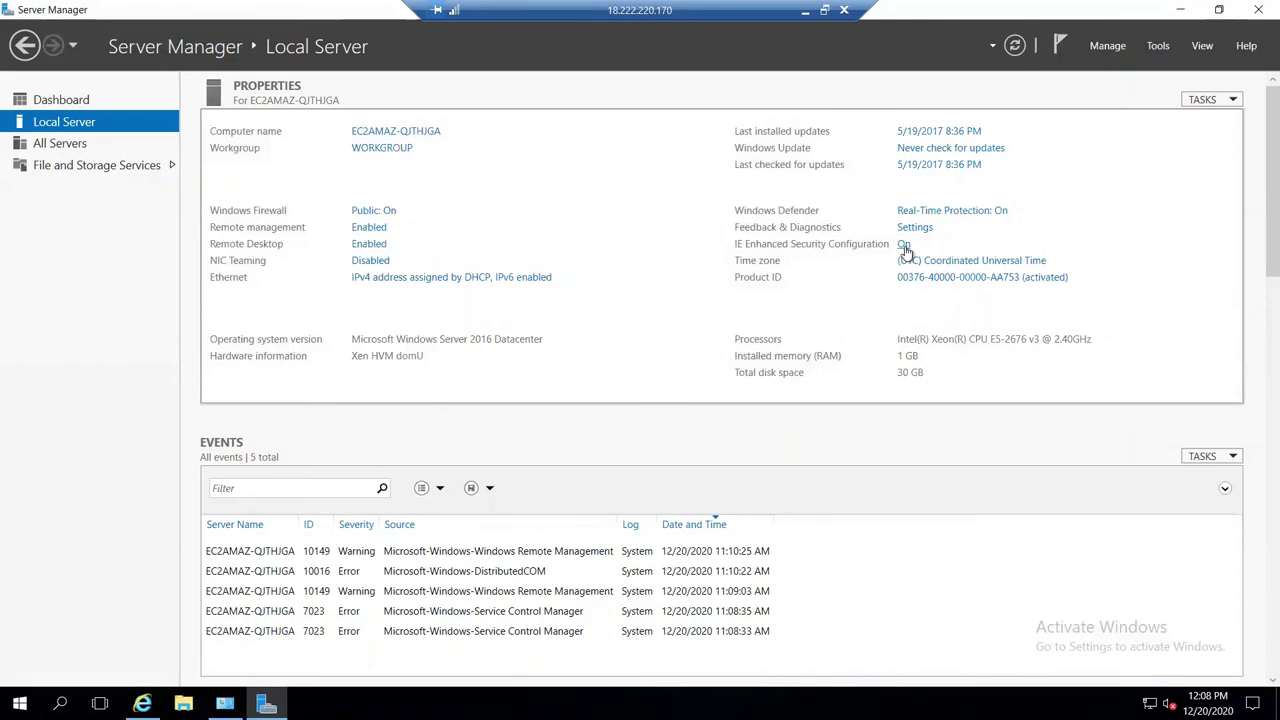
{"action": "left_click", "coordinate": [904, 246]}
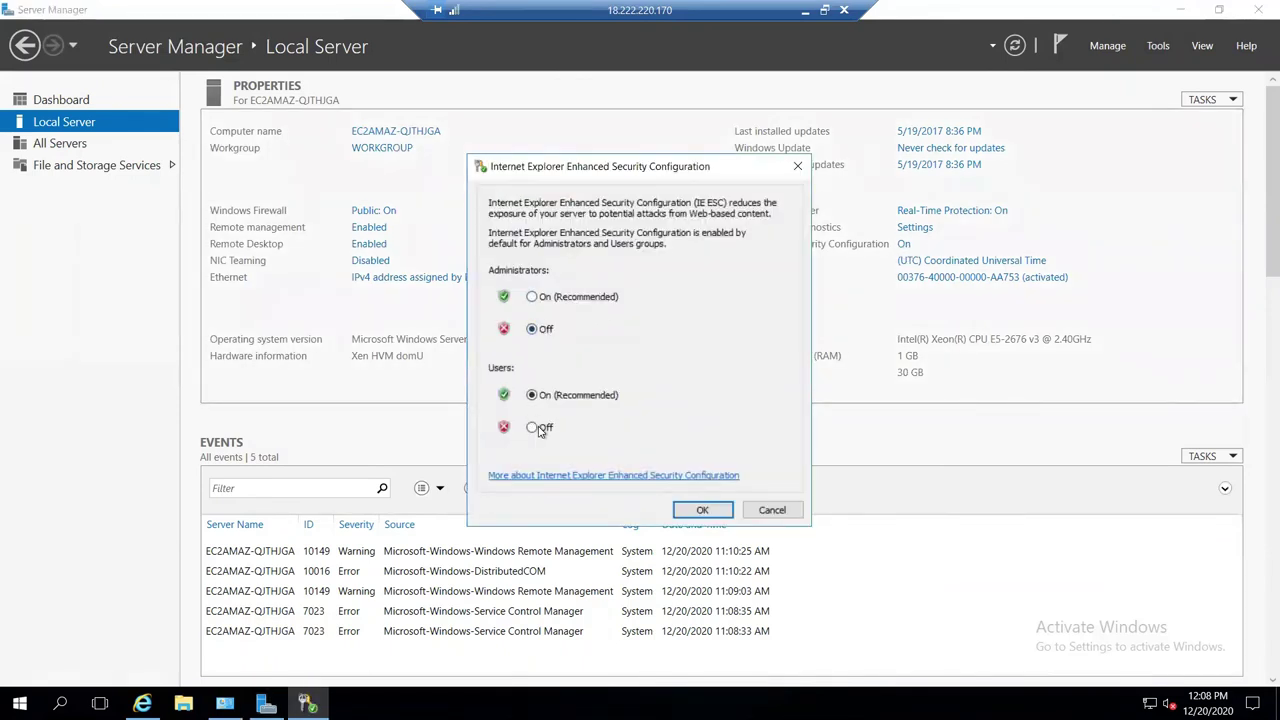
{"action": "left_click", "coordinate": [700, 510]}
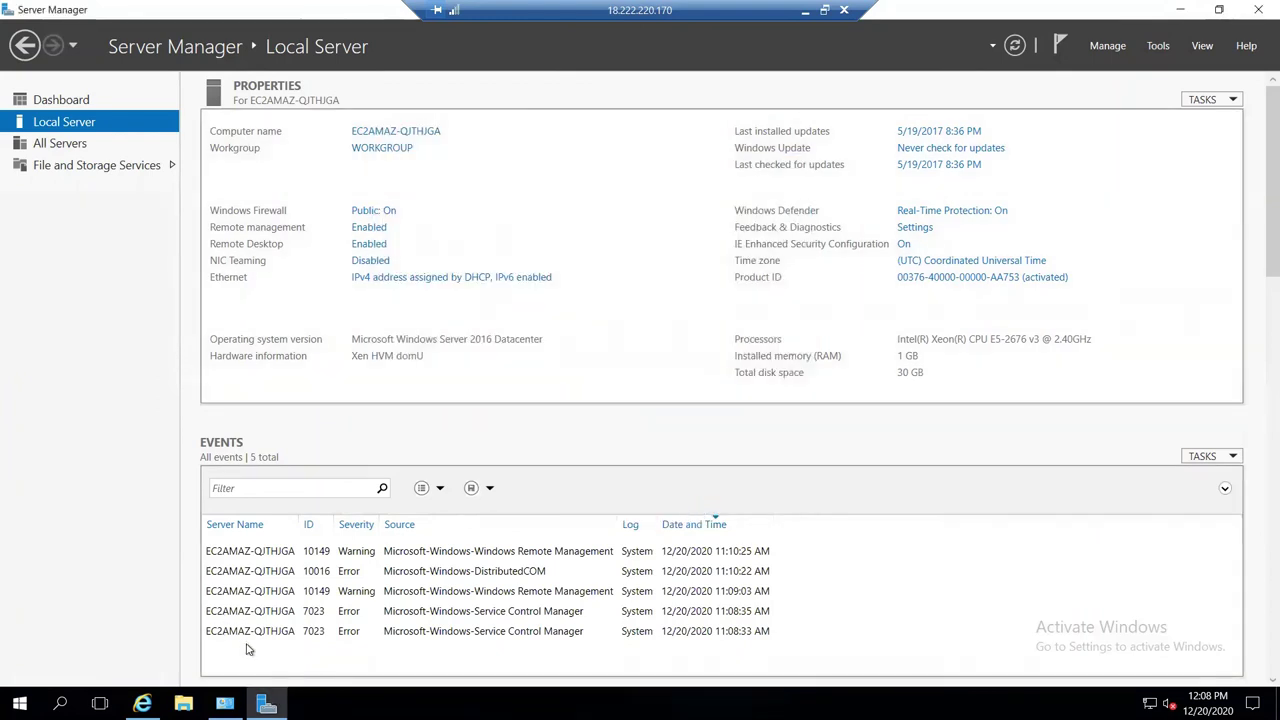
Close Server Manager and launch it again to reload the server's settings.
{"action": "left_click", "coordinate": [1258, 9]}
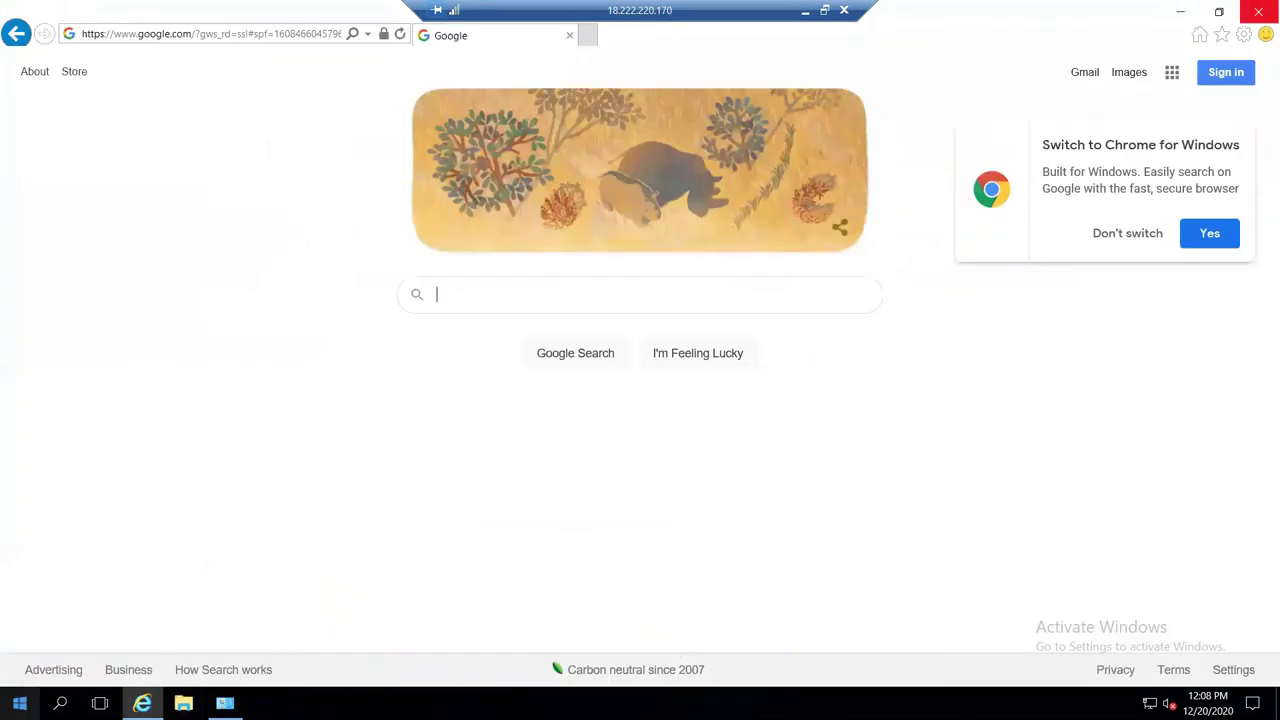
{"action": "left_click", "coordinate": [19, 703]}
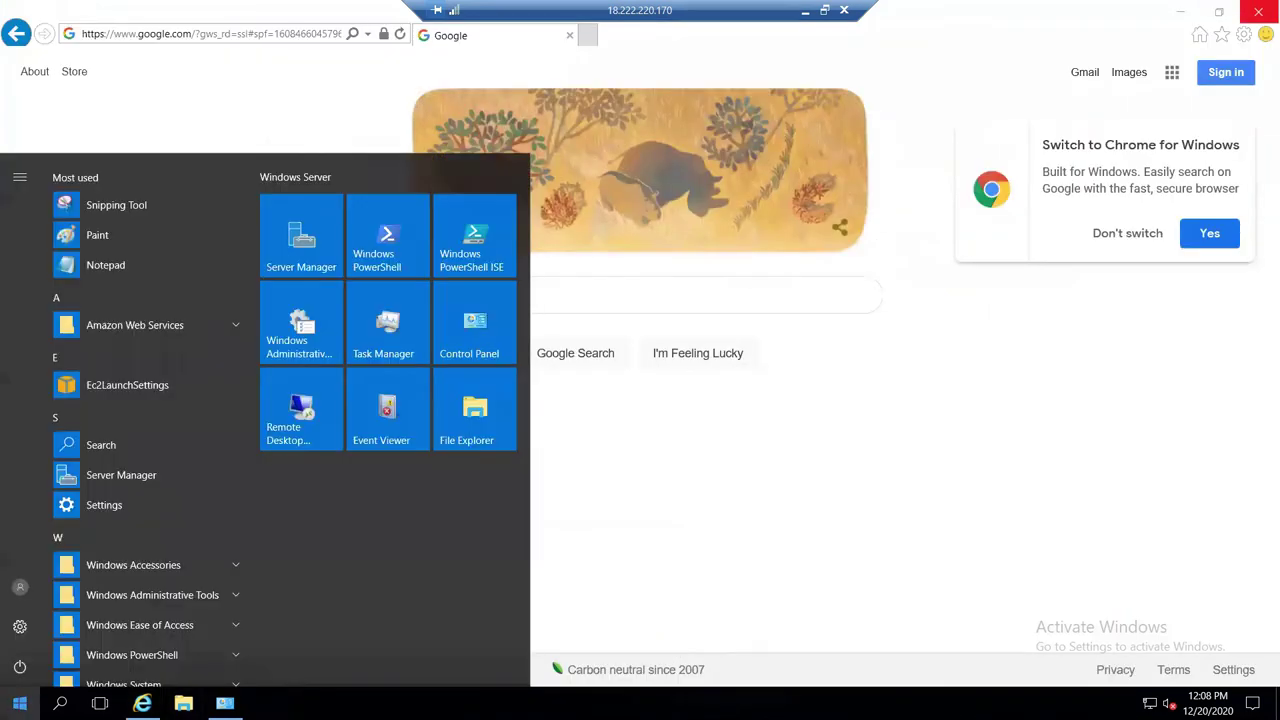
{"action": "left_click", "coordinate": [303, 236]}
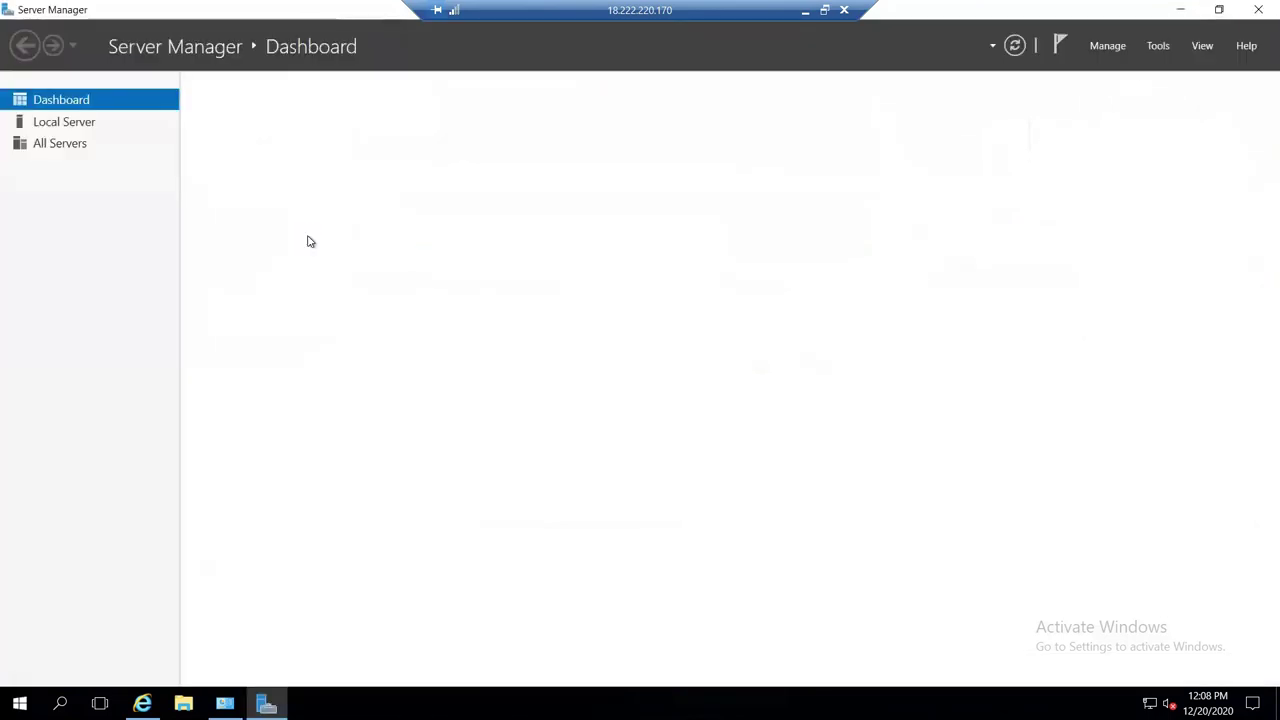